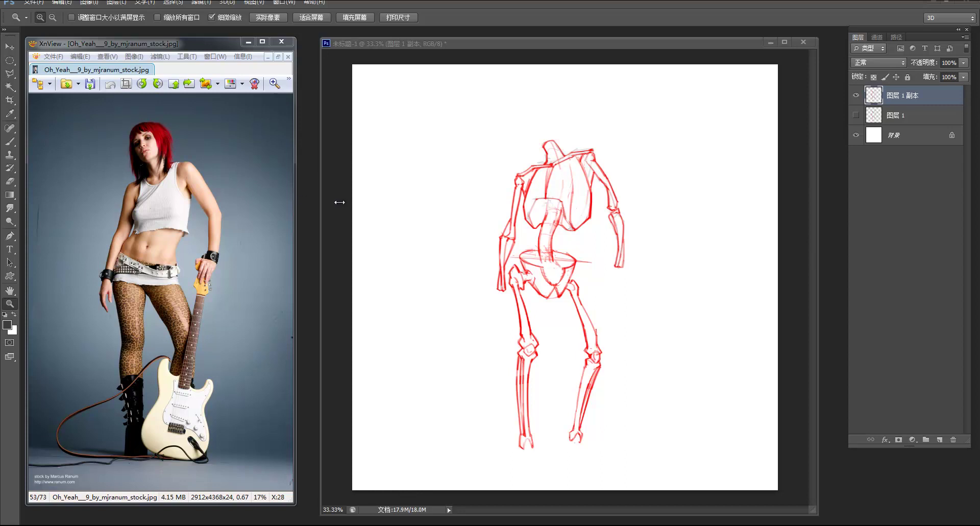
Lower the red skeleton layer's opacity to 14% and add a new layer above it as the active drawing layer
key(b)
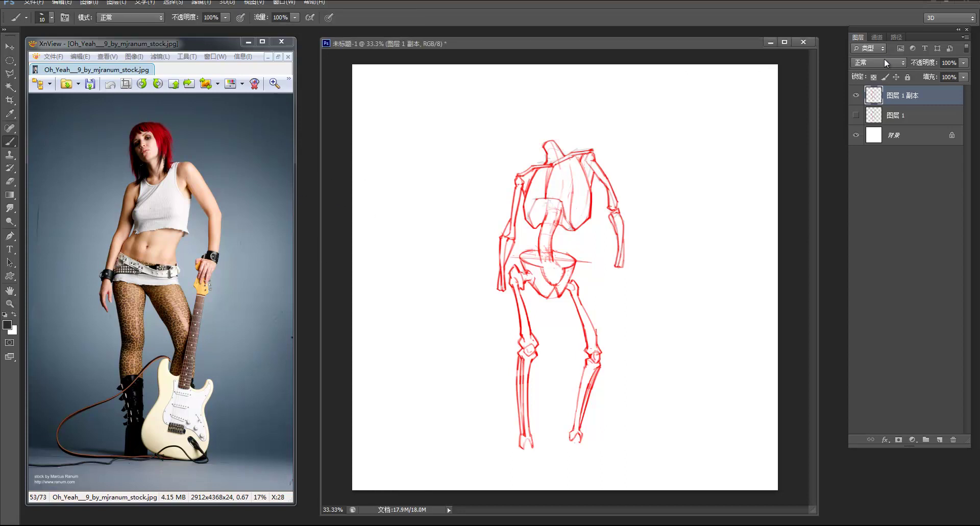
drag(925, 62, 899, 72)
scroll(551, 169, up, 1)
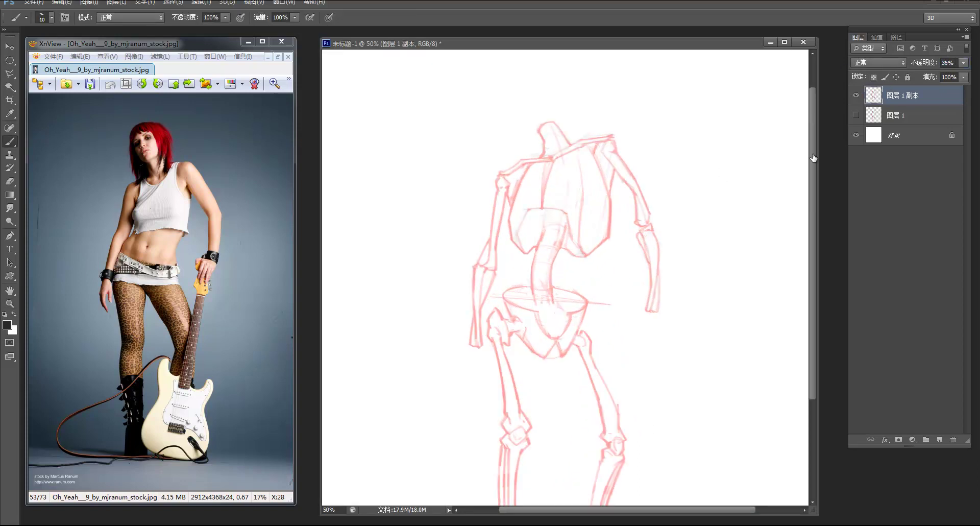
click(937, 440)
click(916, 113)
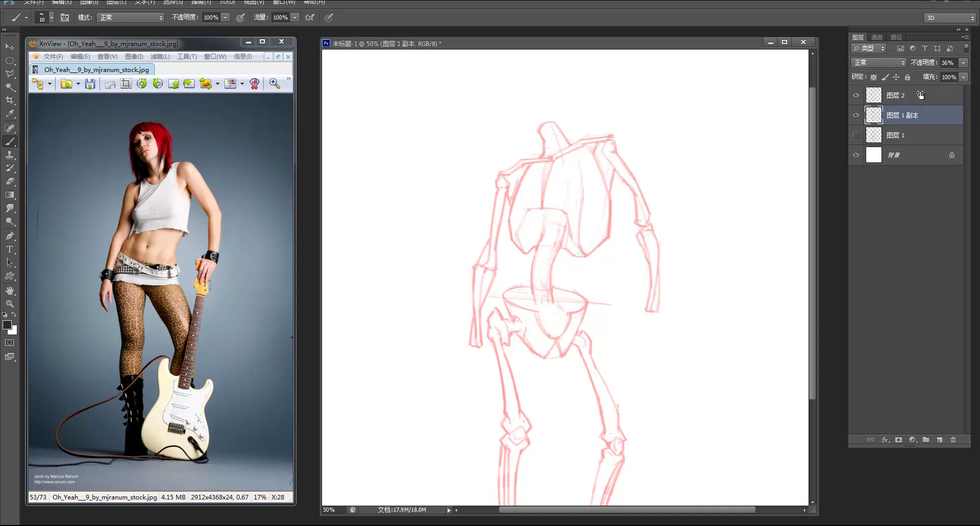
drag(934, 63, 927, 67)
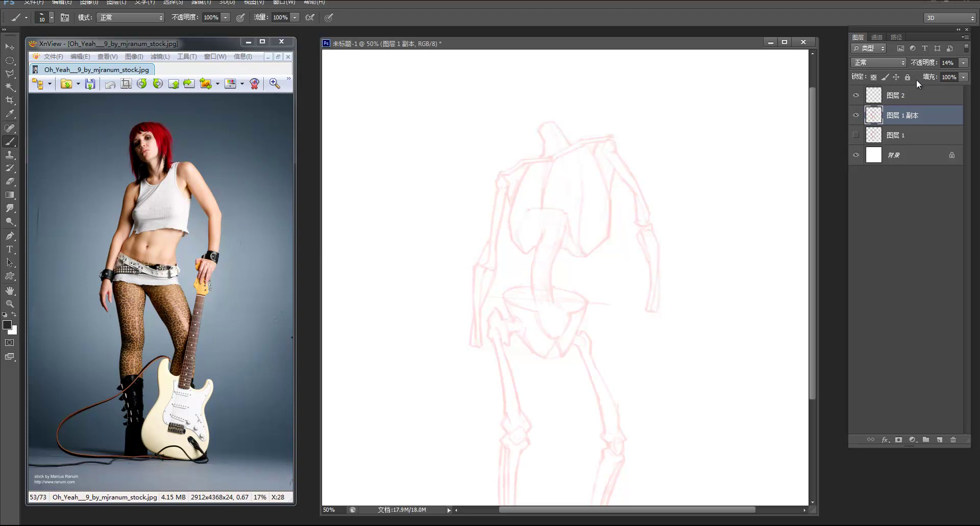
click(903, 91)
drag(551, 149, 552, 250)
key(ctrl+z)
drag(551, 153, 552, 244)
key(ctrl+z)
drag(544, 149, 543, 242)
key(ctrl+z)
Sketch the torso's curved centre line with a short cross line at the chest, and draw the shoulder line
drag(553, 150, 539, 235)
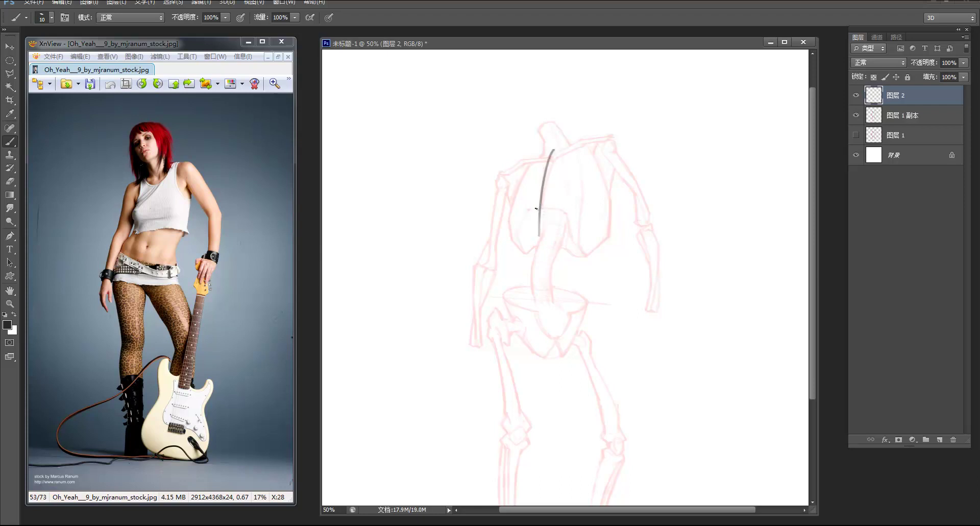
drag(528, 209, 565, 209)
mouse_move(525, 162)
mouse_down()
mouse_move(601, 138)
mouse_move(627, 173)
mouse_up()
Outline the figure's left shoulder and both sides of the left upper arm over the skeleton
drag(618, 139, 636, 217)
drag(600, 167, 638, 220)
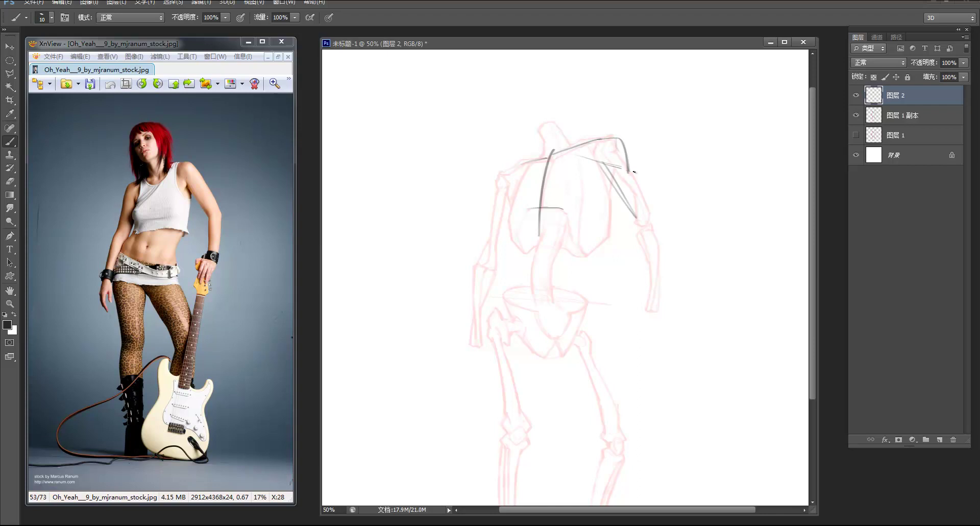
drag(629, 161, 651, 215)
Sketch the figure's right shoulder and armpit line and the right side of the ribcage
drag(575, 214, 585, 207)
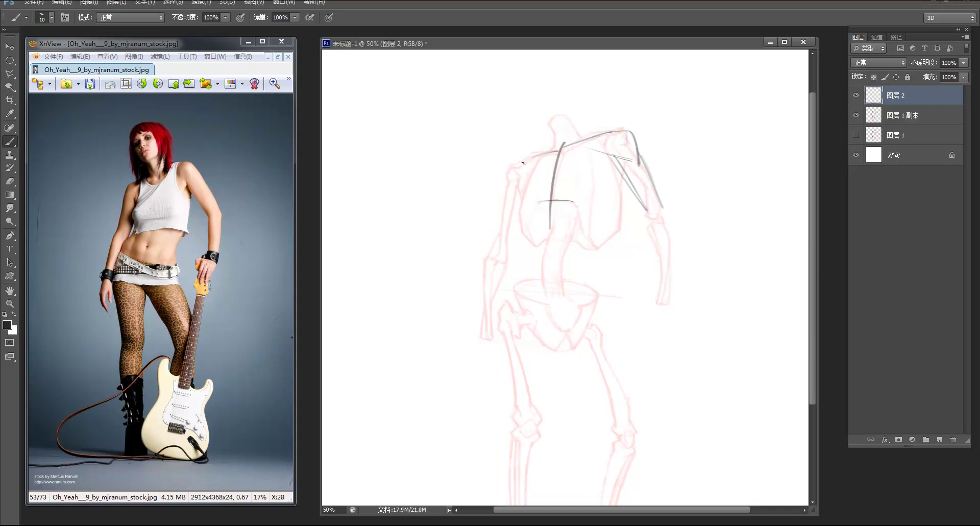
drag(540, 154, 512, 183)
key(ctrl+z)
mouse_move(540, 153)
mouse_down()
mouse_move(514, 163)
mouse_move(510, 192)
mouse_up()
mouse_move(548, 158)
mouse_down()
mouse_move(507, 194)
mouse_move(523, 203)
mouse_up()
mouse_move(538, 162)
mouse_down()
mouse_move(520, 194)
mouse_move(531, 245)
mouse_up()
key(ctrl+z)
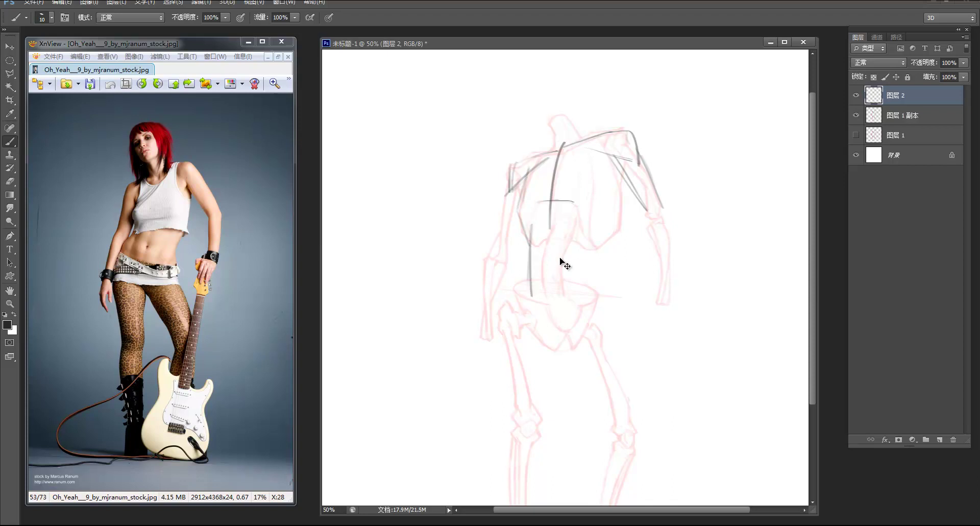
Sketch the contours on both sides of the waist, and add the crotch mark with the right hip and groin lines
drag(534, 234, 531, 291)
mouse_move(601, 236)
mouse_down()
mouse_move(580, 292)
mouse_move(610, 175)
mouse_up()
drag(568, 284, 578, 283)
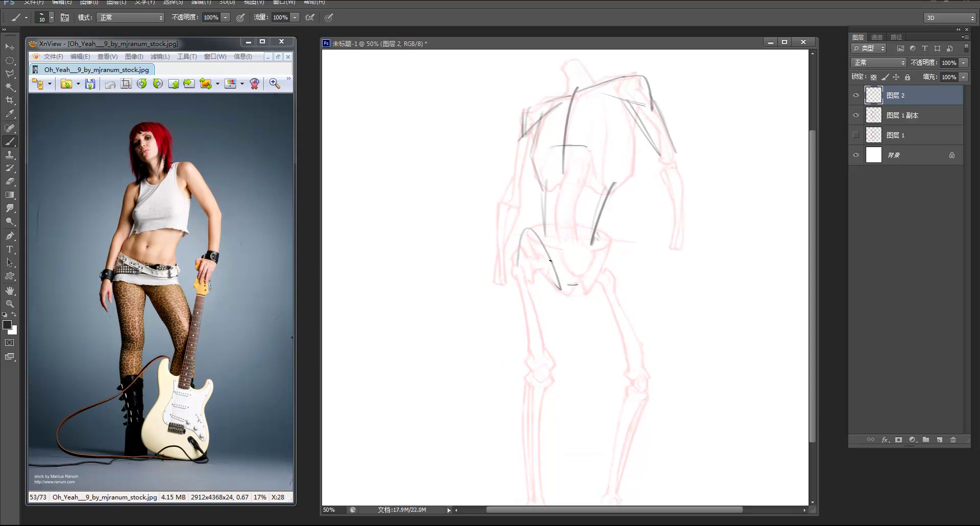
mouse_move(542, 213)
mouse_down()
mouse_move(518, 255)
mouse_move(567, 289)
mouse_up()
drag(527, 236, 556, 295)
Outline the figure's right thigh from hip to knee with an inner and an outer contour
scroll(559, 299, down, 3)
drag(564, 214, 554, 299)
drag(518, 160, 513, 257)
drag(514, 181, 517, 277)
drag(513, 163, 518, 276)
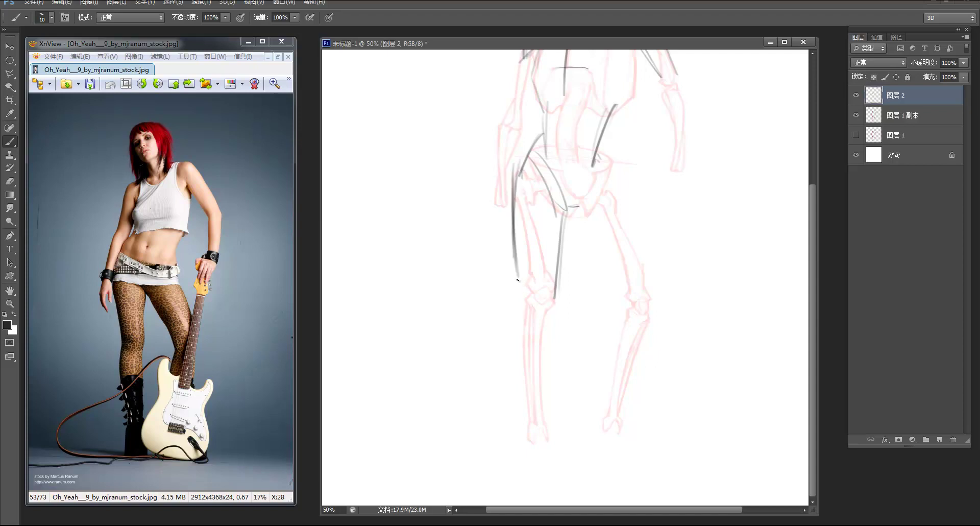
drag(514, 268, 531, 301)
drag(508, 248, 530, 291)
Enlarge the eraser to 40 px and erase the outer contour of the figure's right thigh
key(e)
drag(503, 239, 521, 281)
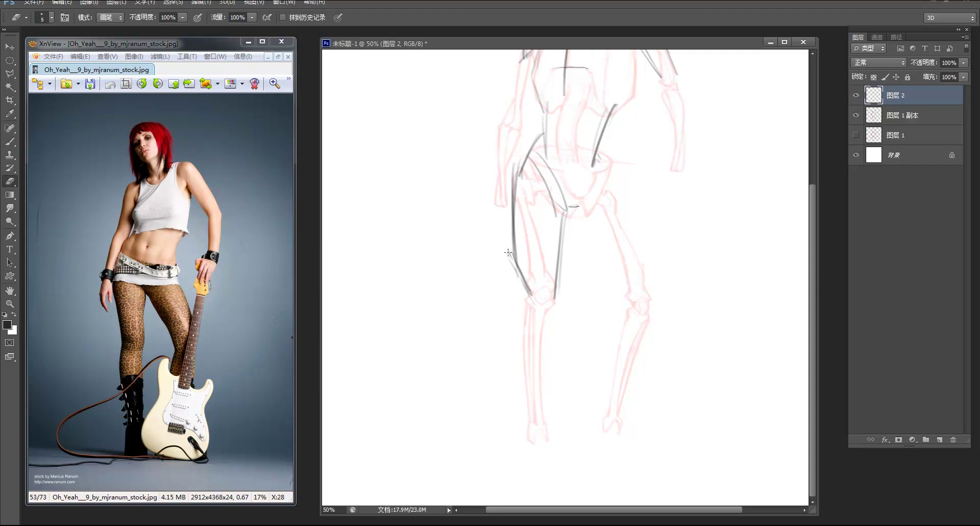
key(bracketright)
key(bracketright)
key(bracketright)
key(bracketright)
key(bracketright)
key(bracketright)
key(bracketright)
key(bracketright)
drag(513, 176, 531, 299)
drag(512, 235, 525, 319)
Redraw the right thigh's outer contour farther out, mark the kneecap and add a diagonal muscle line towards the inner knee
key(b)
drag(506, 178, 533, 315)
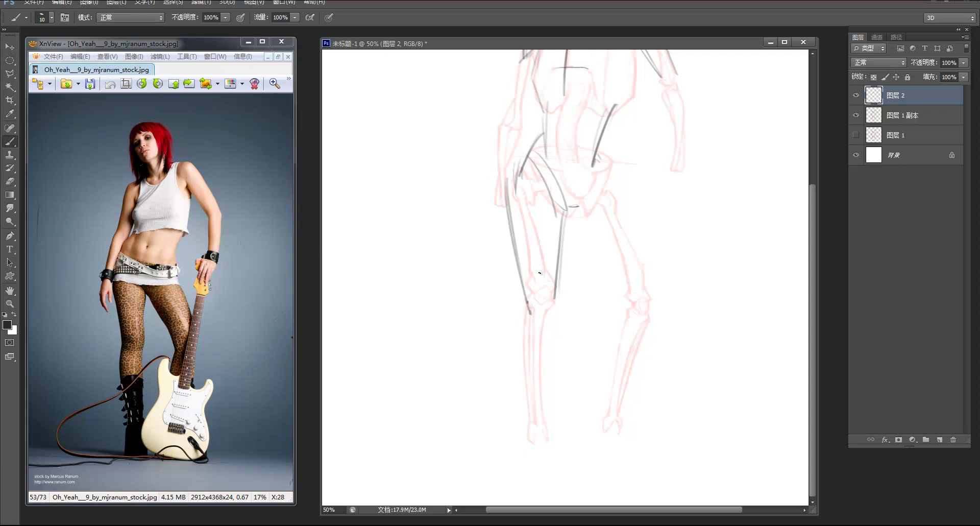
drag(540, 295, 549, 300)
mouse_move(528, 179)
mouse_down()
mouse_move(561, 290)
mouse_move(552, 252)
mouse_move(553, 309)
mouse_up()
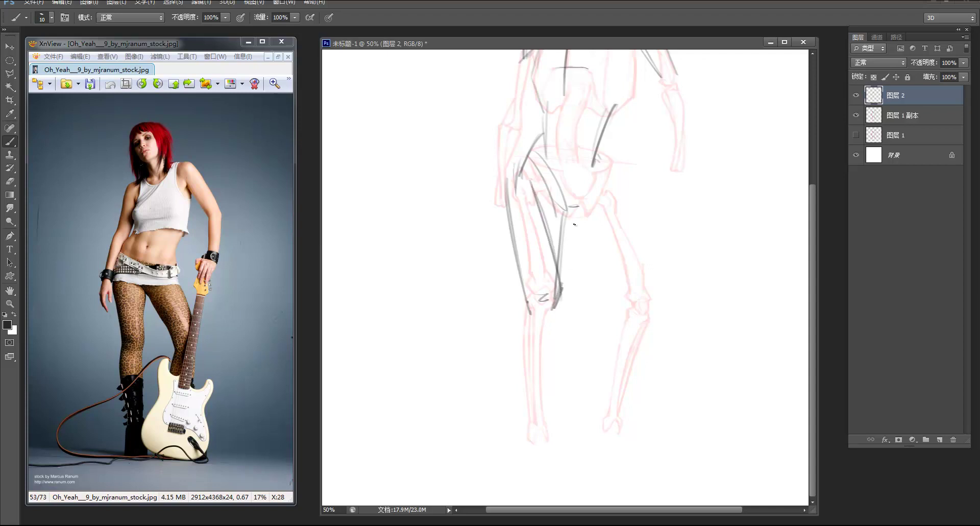
Outline both sides of the figure's right lower leg from the knee down to the ankle
mouse_move(615, 170)
mouse_down()
mouse_move(588, 346)
mouse_move(602, 214)
mouse_up()
drag(555, 267, 558, 224)
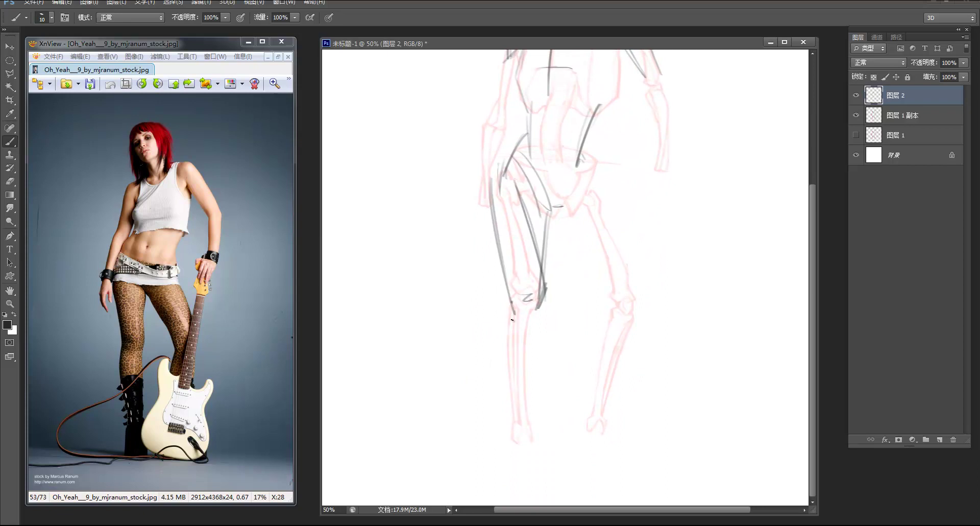
drag(512, 307, 505, 335)
drag(538, 305, 529, 449)
key(ctrl+z)
key(ctrl+z)
drag(501, 336, 513, 419)
drag(500, 329, 522, 448)
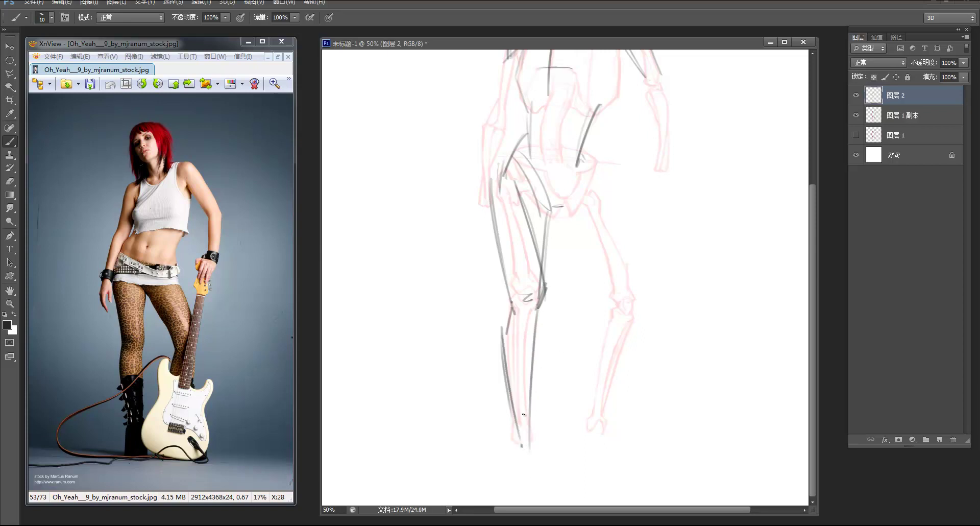
drag(516, 432, 526, 449)
Extend the right calf's inner contour past the ankle, and erase and redraw its outer curve below the knee
key(e)
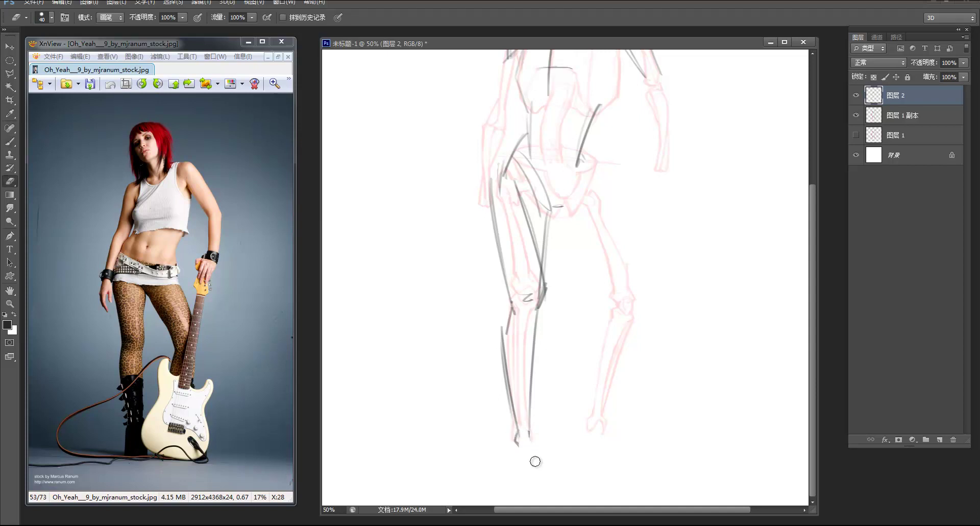
key(b)
drag(530, 393, 532, 454)
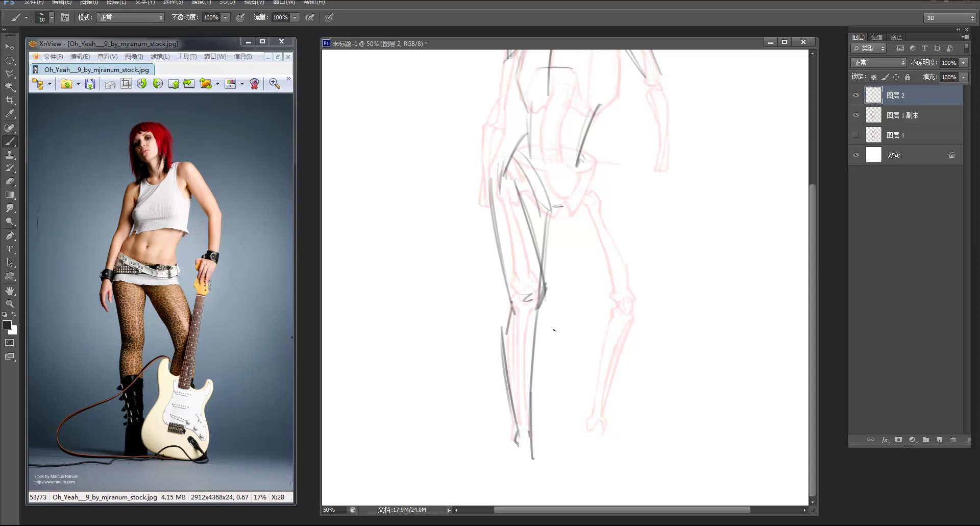
key(e)
drag(501, 325, 497, 348)
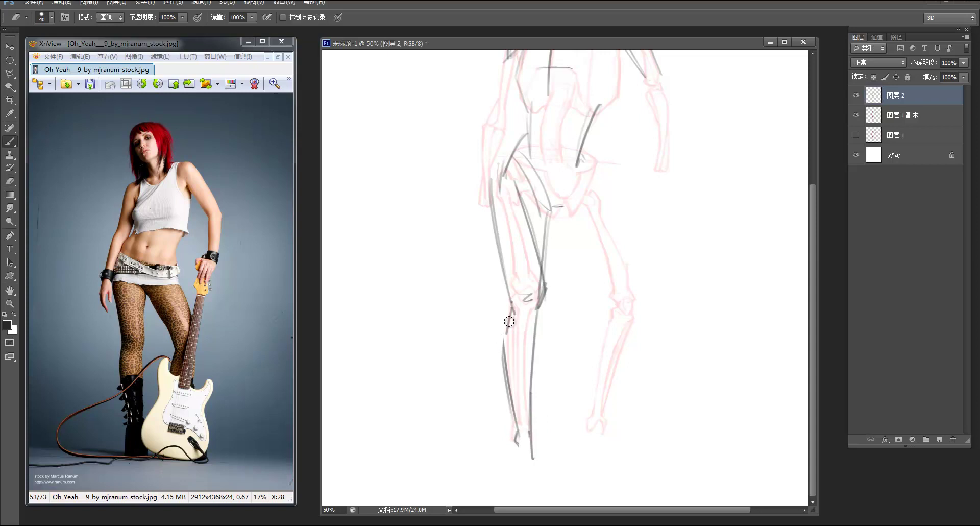
key(b)
drag(510, 313, 502, 361)
Connect the right hip contour to the top of the outer thigh with a slanted line
drag(591, 218, 593, 315)
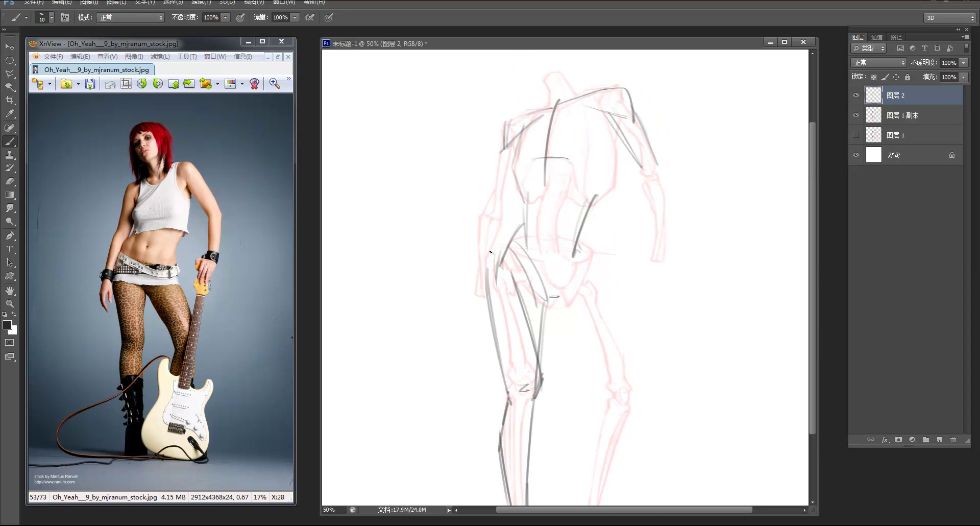
drag(504, 256, 488, 277)
drag(506, 257, 488, 282)
key(ctrl+alt+z)
key(ctrl+alt+z)
key(e)
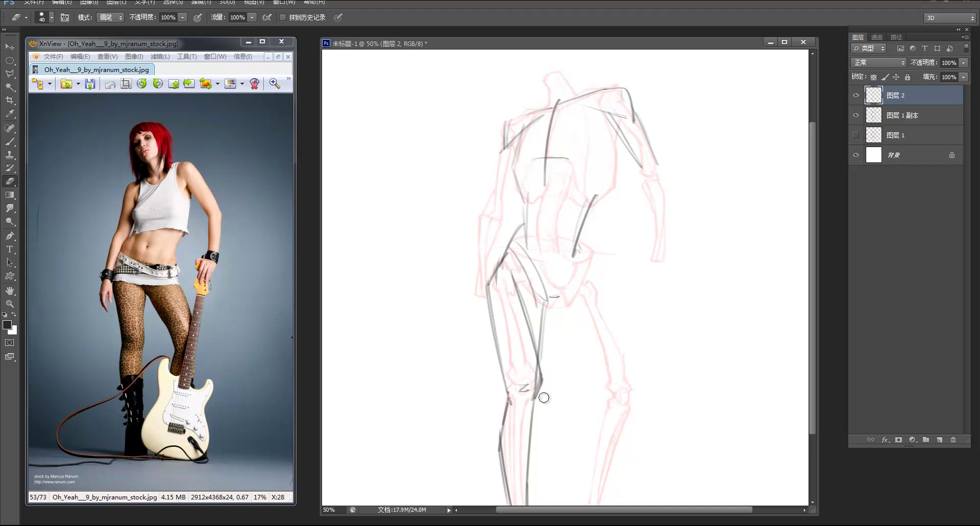
drag(567, 299, 608, 208)
key(b)
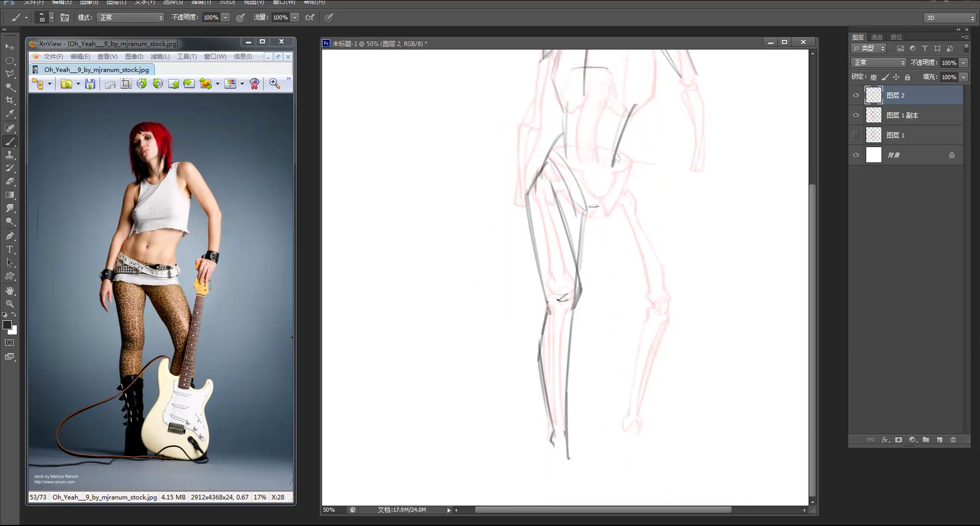
drag(571, 309, 563, 390)
key(ctrl+z)
drag(572, 309, 564, 429)
key(ctrl+z)
Sketch the calf and shin muscle lines inside the figure's right lower leg, from the knee downwards
drag(572, 308, 558, 357)
drag(554, 310, 547, 356)
key(ctrl+z)
drag(547, 303, 557, 411)
drag(551, 353, 554, 420)
Erase surplus sketch lines around the inner knee of the figure's right leg
key(z)
alt+click(575, 308)
alt+click(575, 308)
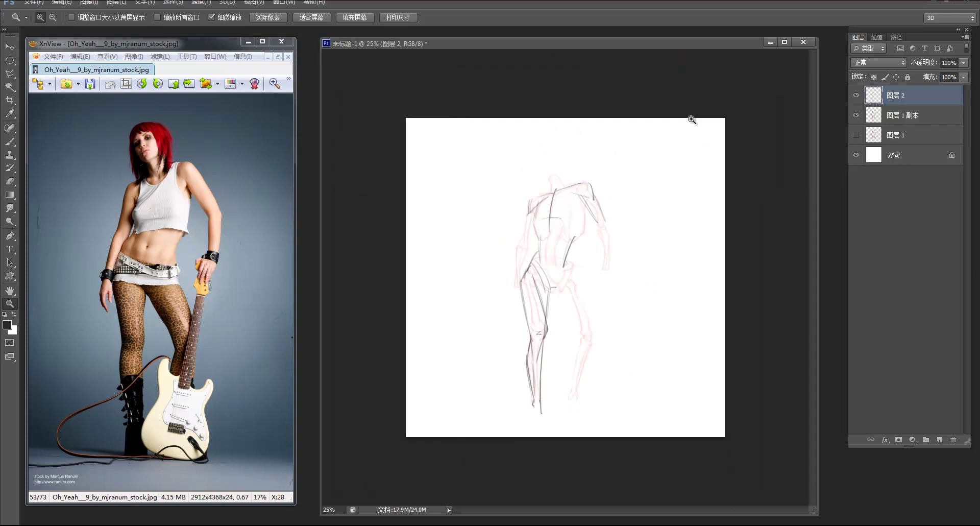
click(557, 333)
key(e)
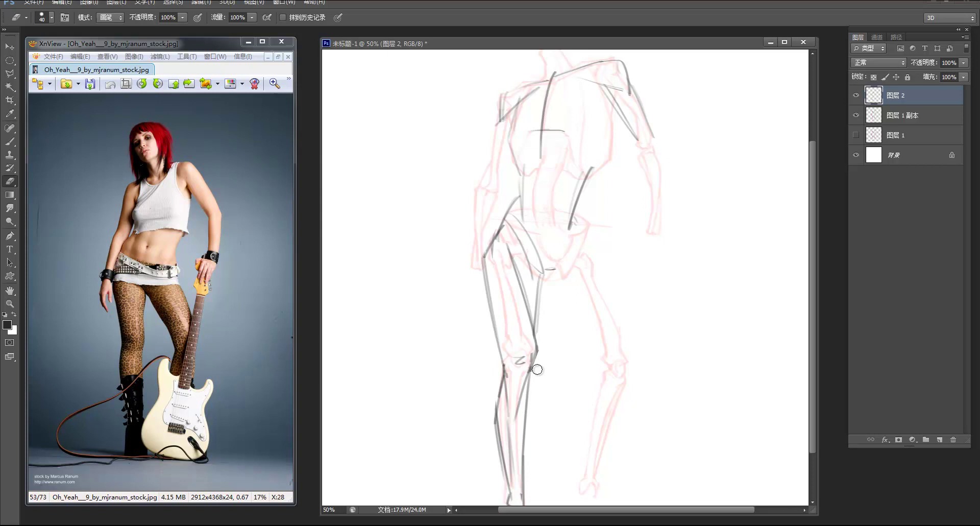
mouse_move(615, 212)
mouse_down()
mouse_move(625, 169)
mouse_move(611, 231)
mouse_up()
Shade the crotch, draw the curved pelvis line, and outline the figure's left thigh
key(b)
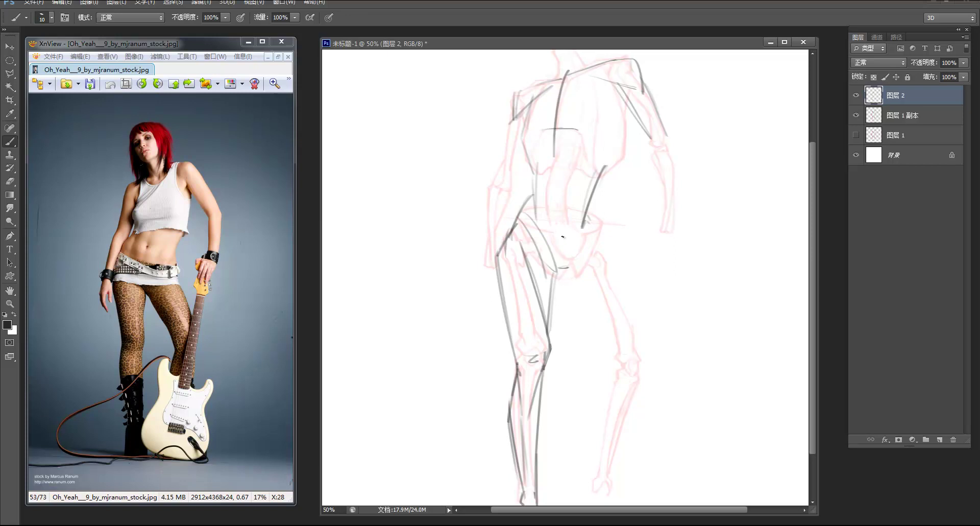
mouse_move(565, 239)
mouse_down()
mouse_move(562, 291)
mouse_move(559, 283)
mouse_up()
mouse_move(522, 221)
mouse_down()
mouse_move(583, 230)
mouse_move(565, 276)
mouse_move(603, 333)
mouse_up()
drag(569, 276, 617, 346)
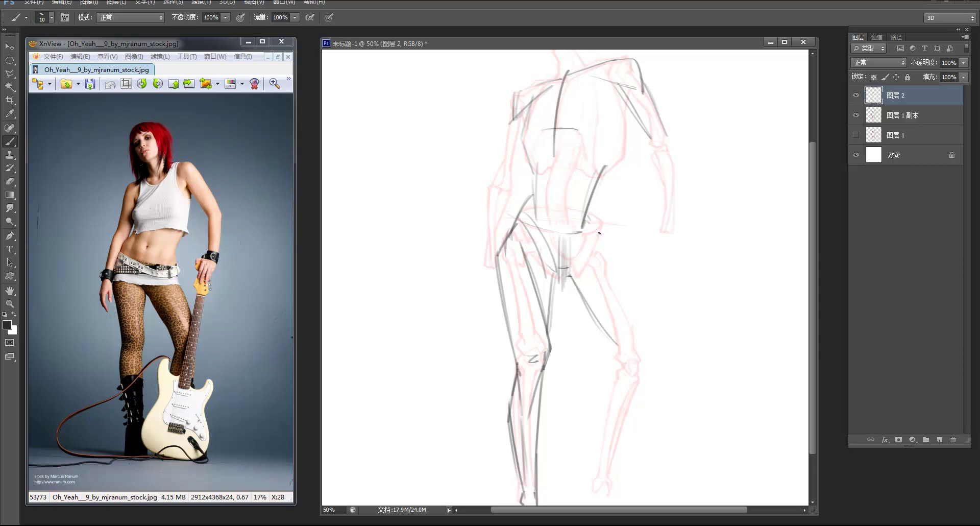
mouse_move(589, 212)
mouse_down()
mouse_move(644, 329)
mouse_move(658, 260)
mouse_move(637, 313)
mouse_up()
mouse_move(572, 226)
mouse_down()
mouse_move(604, 300)
mouse_move(595, 294)
mouse_up()
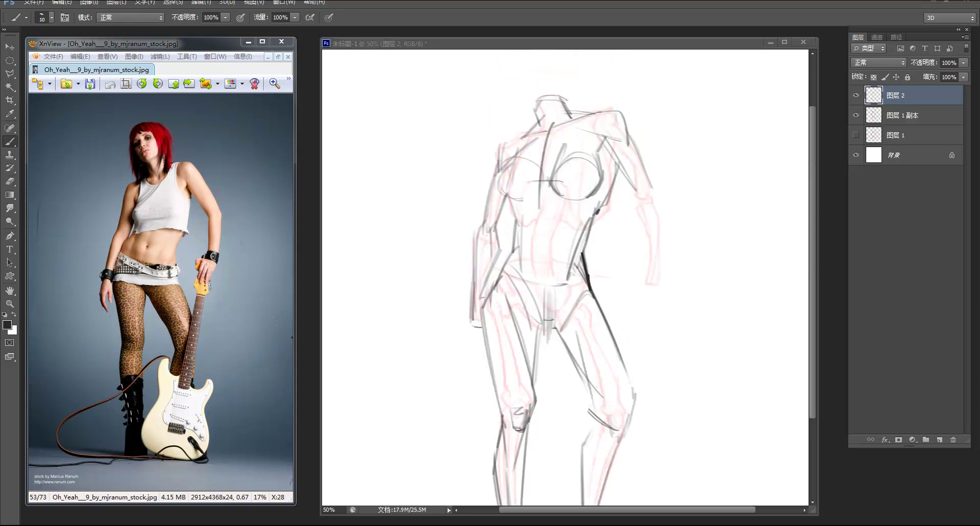
Enable Shape Dynamics for the eraser and set its Transfer opacity and flow control to pen pressure
key(e)
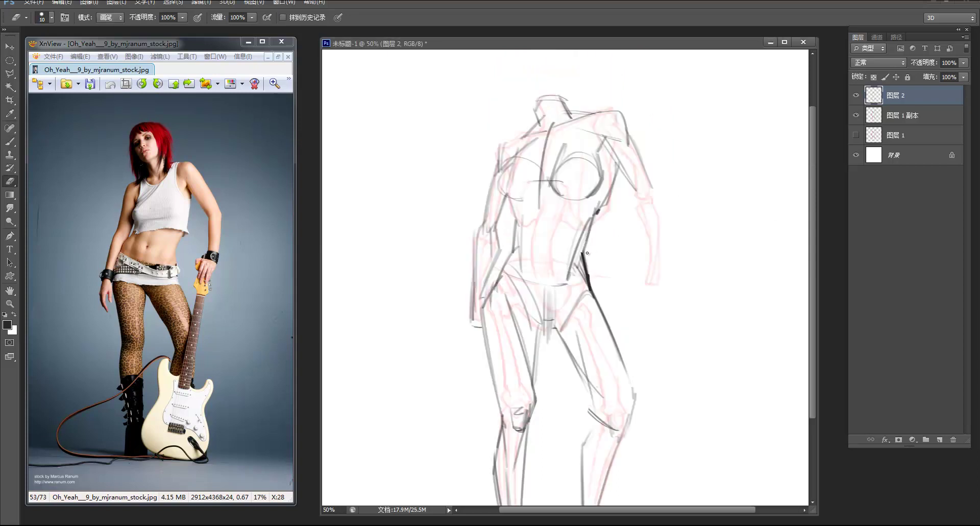
right_click(562, 251)
key(Escape)
key(F5)
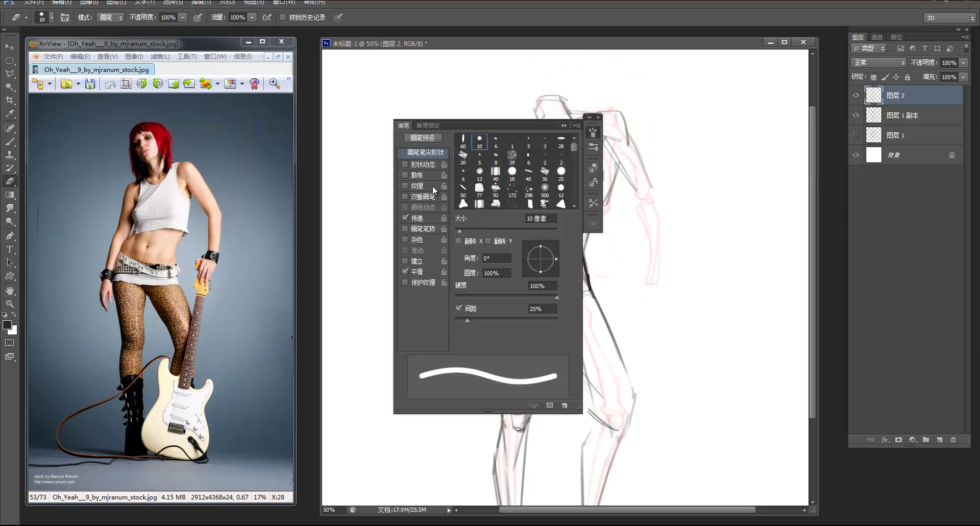
click(404, 164)
click(417, 218)
click(503, 162)
click(500, 188)
click(504, 213)
click(503, 240)
Close the brush settings
click(563, 126)
click(592, 131)
click(590, 118)
click(598, 117)
key(F5)
click(592, 132)
click(593, 132)
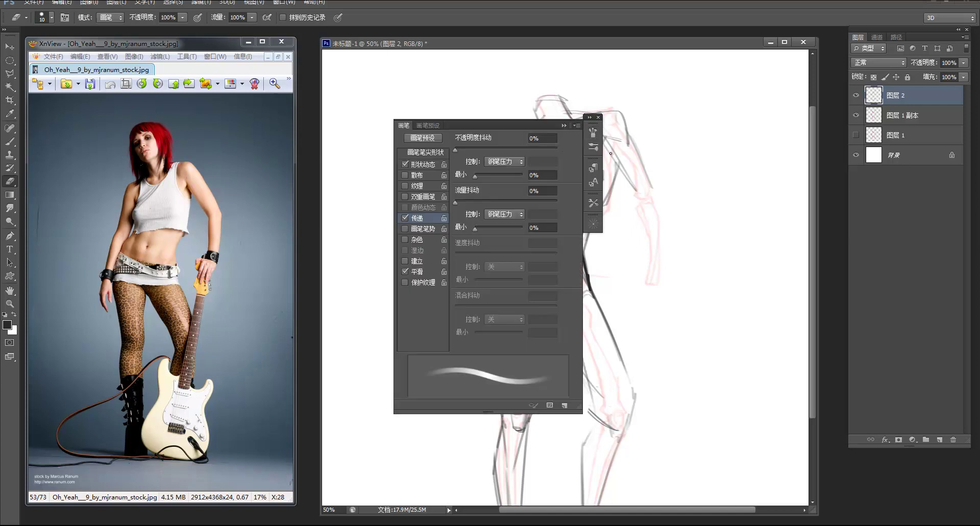
click(599, 117)
Enlarge the eraser to 40 px and erase the overlapping lines on both sides of the waist
key(bracketright)
key(bracketright)
key(bracketright)
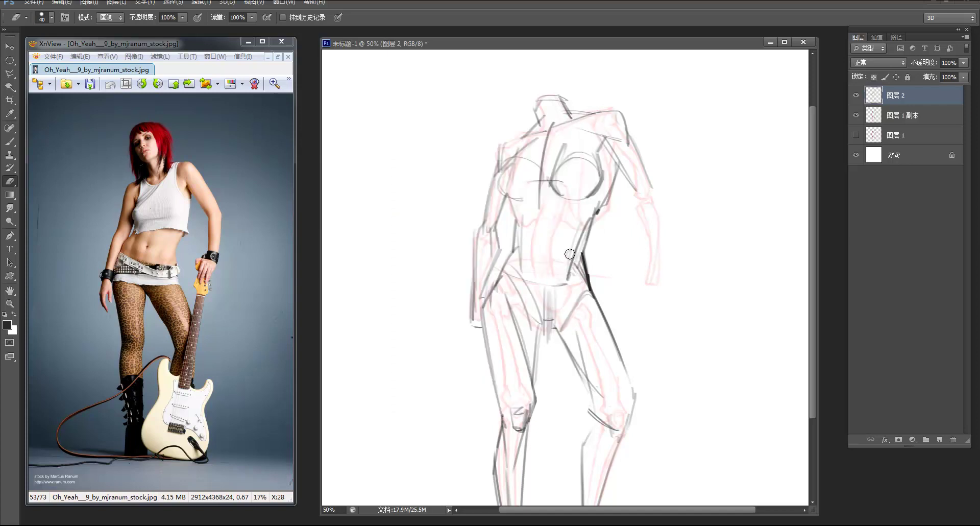
mouse_move(565, 266)
mouse_down()
mouse_move(582, 268)
mouse_move(587, 286)
mouse_up()
drag(524, 229, 522, 262)
Shade the right side of the abdomen and draw a curved line across the lower belly
key(b)
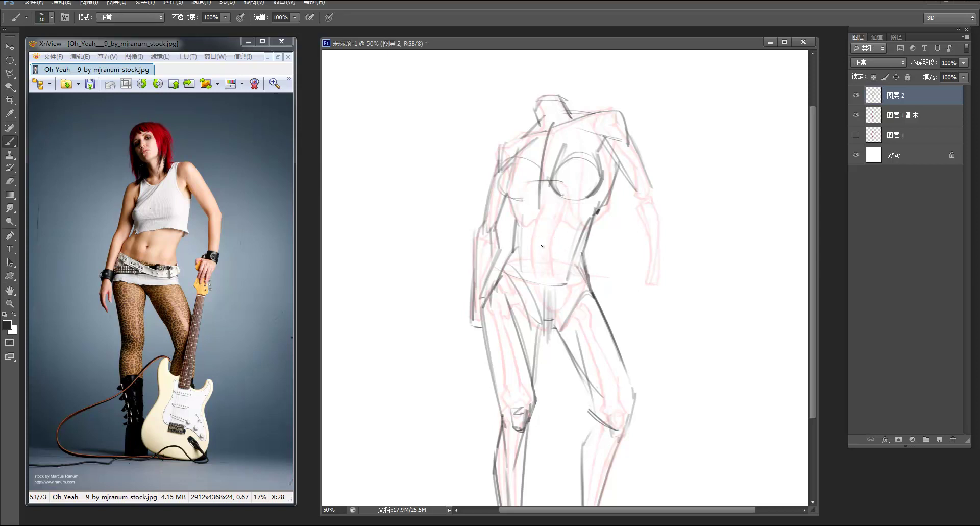
mouse_move(523, 275)
mouse_down()
mouse_move(579, 286)
mouse_move(529, 216)
mouse_move(520, 283)
mouse_up()
mouse_move(517, 223)
mouse_down()
mouse_move(518, 259)
mouse_move(570, 227)
mouse_move(576, 241)
mouse_move(583, 212)
mouse_move(583, 262)
mouse_move(565, 299)
mouse_up()
key(e)
key(b)
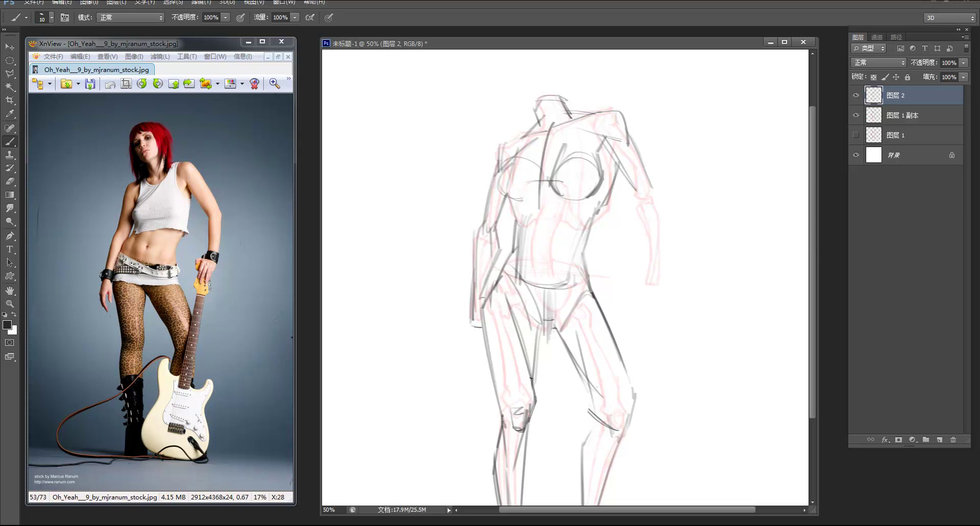
Strengthen the outer contour of the figure's right hip and thigh down to the knee with darker strokes
drag(530, 366, 546, 297)
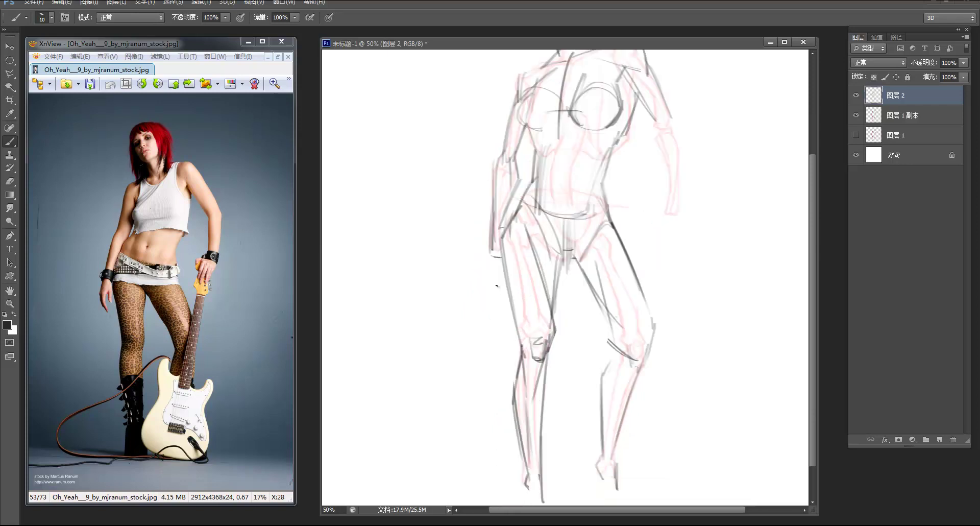
mouse_move(503, 234)
mouse_down()
mouse_move(504, 296)
mouse_move(501, 237)
mouse_move(503, 292)
mouse_move(506, 268)
mouse_up()
mouse_move(521, 196)
mouse_down()
mouse_move(501, 241)
mouse_move(516, 209)
mouse_up()
drag(503, 255, 522, 363)
key(ctrl+z)
key(ctrl+z)
drag(502, 249, 520, 357)
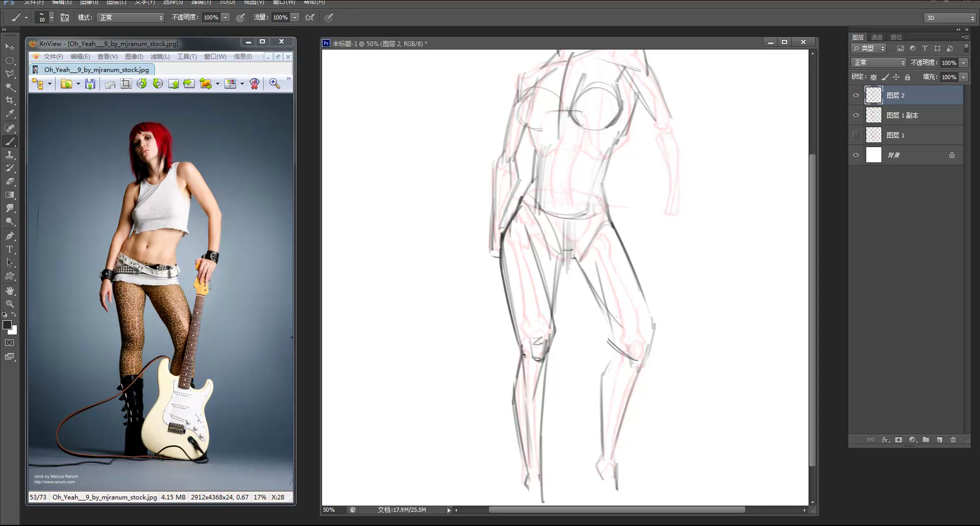
key(z)
alt+click(546, 176)
alt+click(547, 176)
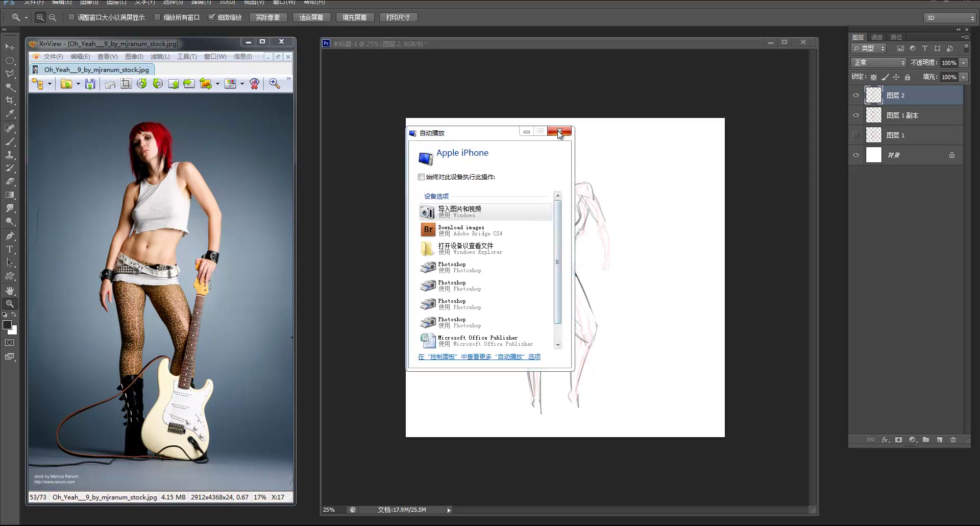
Close the AutoPlay window and draw the lower breast contours and the ribcage edge below the right breast
click(565, 133)
key(b)
key(ctrl+plus)
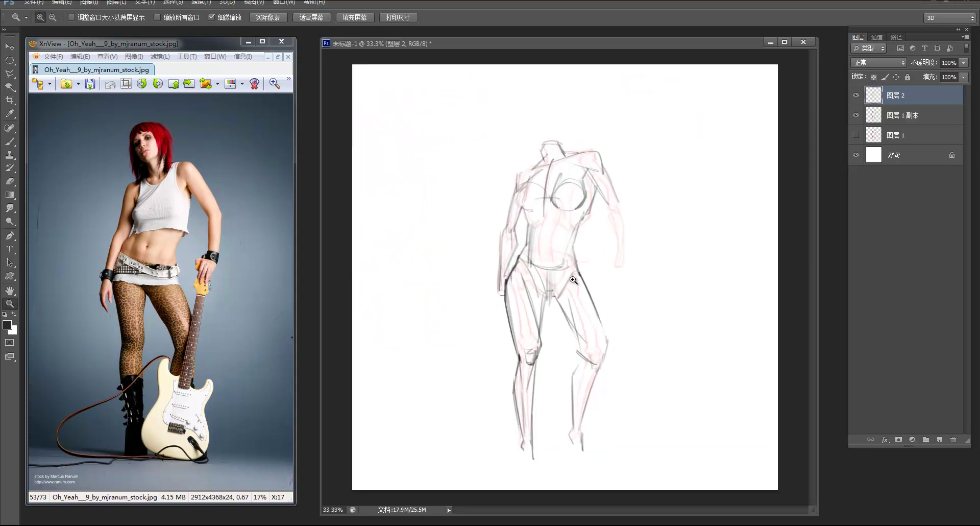
key(ctrl+plus)
drag(544, 220, 579, 285)
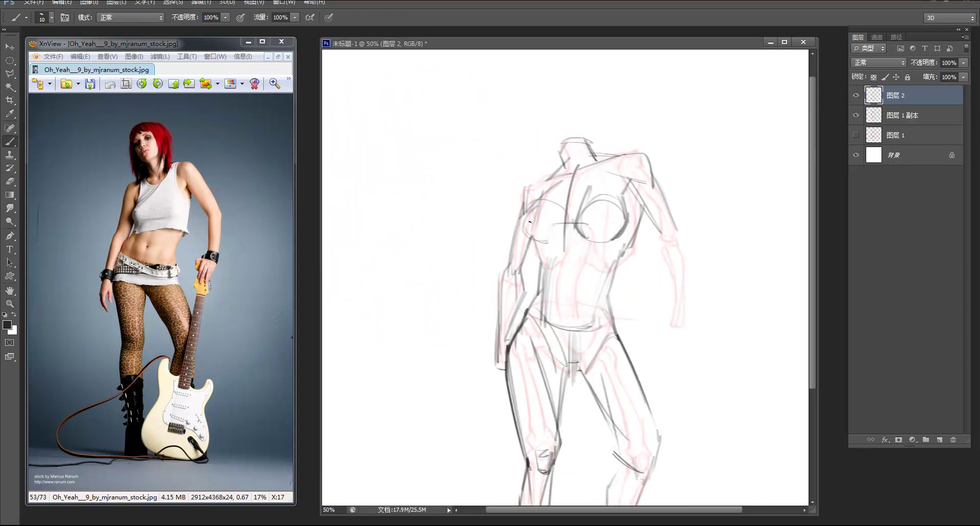
drag(536, 212, 542, 242)
mouse_move(536, 242)
mouse_down()
mouse_move(560, 253)
mouse_move(579, 239)
mouse_move(621, 278)
mouse_up()
drag(584, 241, 614, 268)
Clean up the ribcage edge, redraw the right waist contour below it and add curved lines across the lower belly
key(e)
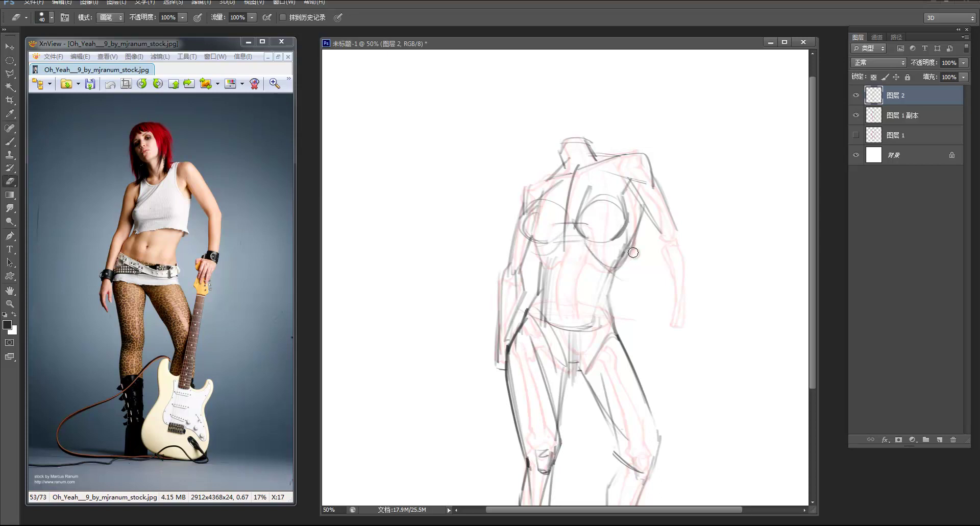
key(b)
drag(609, 298, 616, 333)
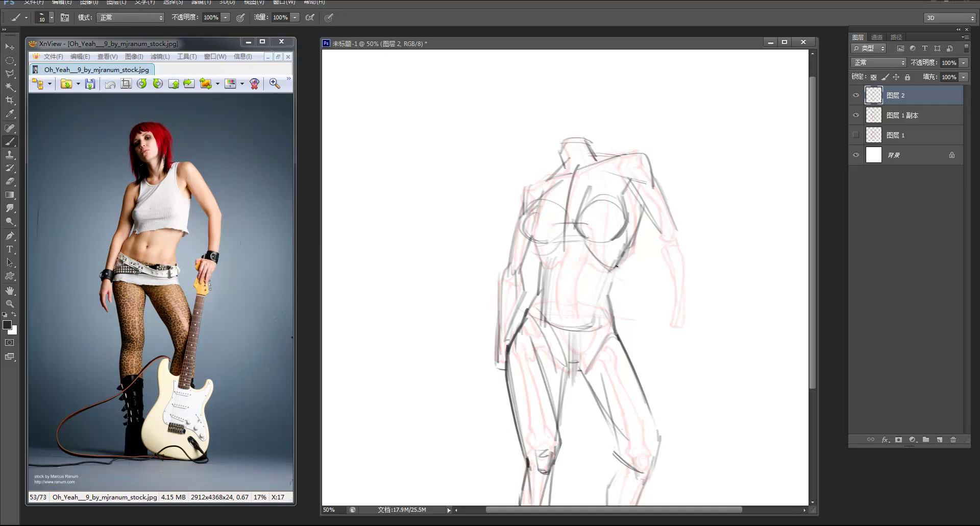
drag(622, 254, 607, 294)
drag(605, 240, 596, 277)
mouse_move(602, 258)
mouse_down()
mouse_move(583, 338)
mouse_move(573, 337)
mouse_up()
mouse_move(545, 308)
mouse_down()
mouse_move(590, 326)
mouse_move(569, 343)
mouse_move(589, 327)
mouse_up()
drag(548, 250, 548, 262)
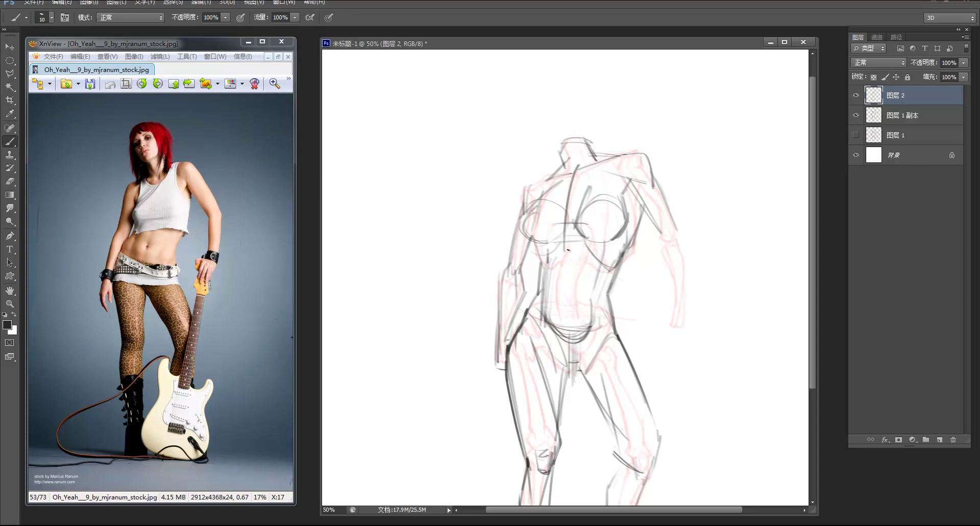
Draw the vertical centre line of the abdomen and mark the navel on it
drag(569, 224, 568, 342)
alt+click(637, 238)
click(573, 234)
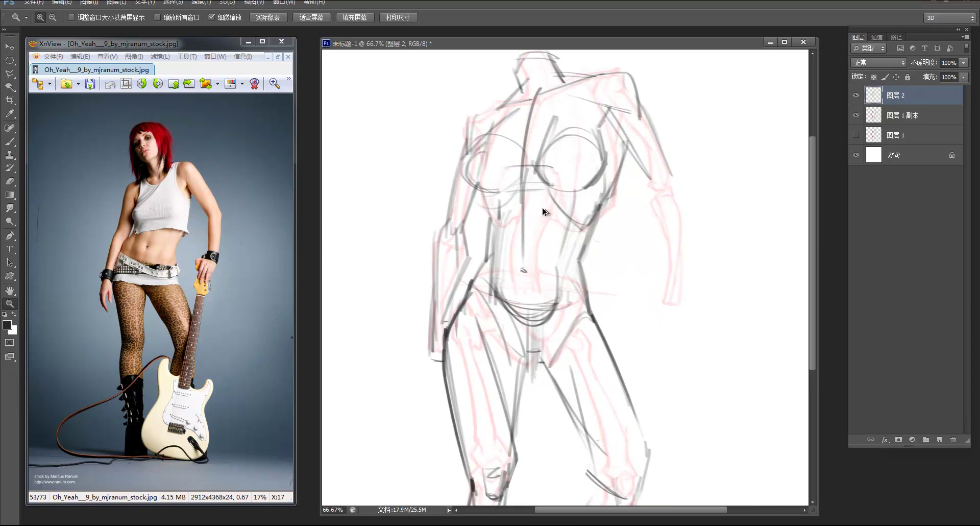
key(b)
drag(527, 176, 522, 325)
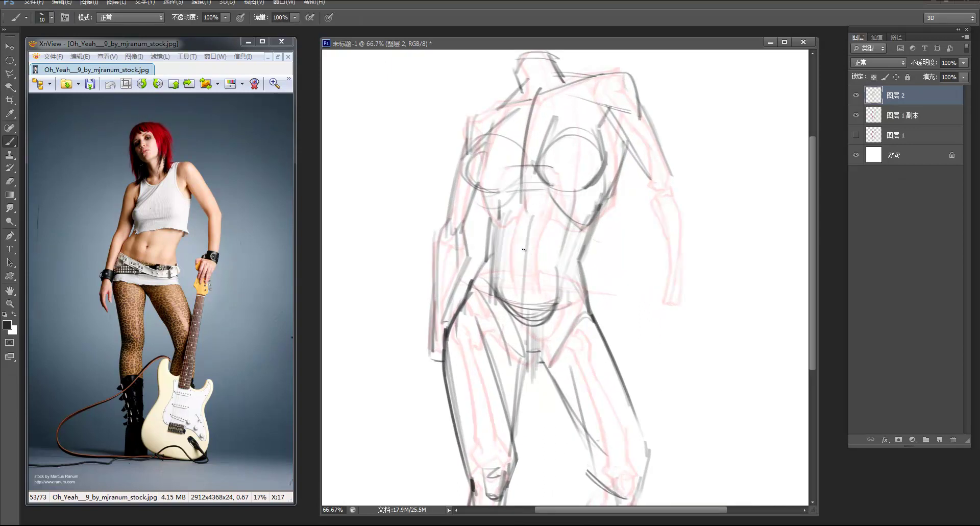
drag(524, 255, 556, 268)
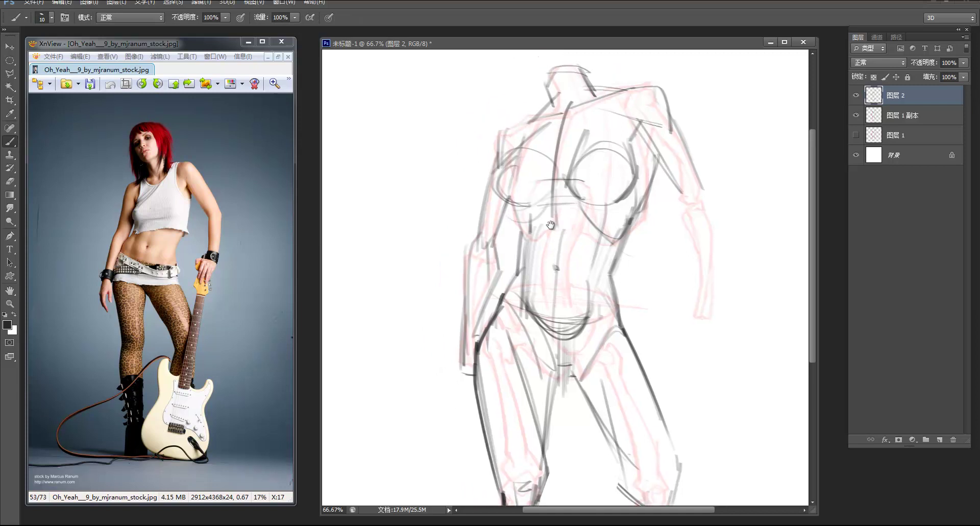
Lighten the overlapping curved lines on the lower belly with the eraser
key(e)
mouse_move(516, 359)
mouse_down()
mouse_move(548, 301)
mouse_move(555, 247)
mouse_move(563, 250)
mouse_move(589, 303)
mouse_move(521, 308)
mouse_move(581, 322)
mouse_move(529, 311)
mouse_up()
key(z)
alt+click(584, 231)
alt+click(585, 163)
click(560, 184)
drag(555, 180, 561, 186)
Add short brush strokes on the neck and along the ribcage below the left breast
key(b)
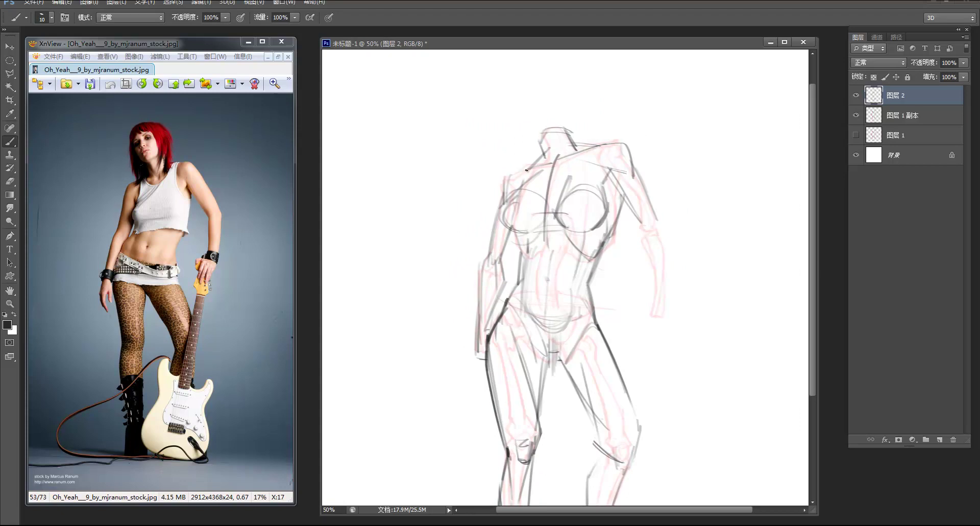
drag(560, 134, 552, 163)
drag(577, 229, 586, 146)
mouse_move(568, 210)
mouse_down()
mouse_move(574, 172)
mouse_move(581, 225)
mouse_up()
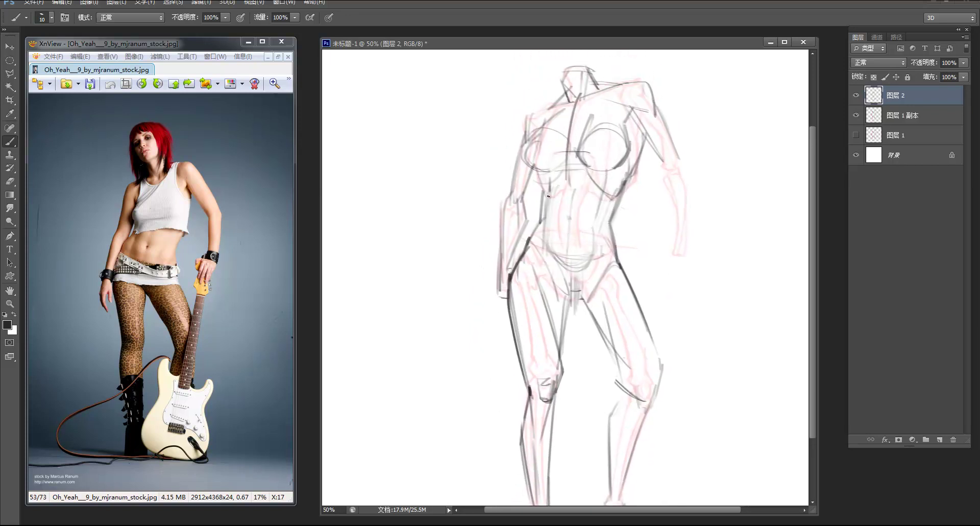
Select the hips and legs with the Polygonal Lasso, shift them slightly under the waist and clear the selection
key(l)
click(535, 193)
click(536, 220)
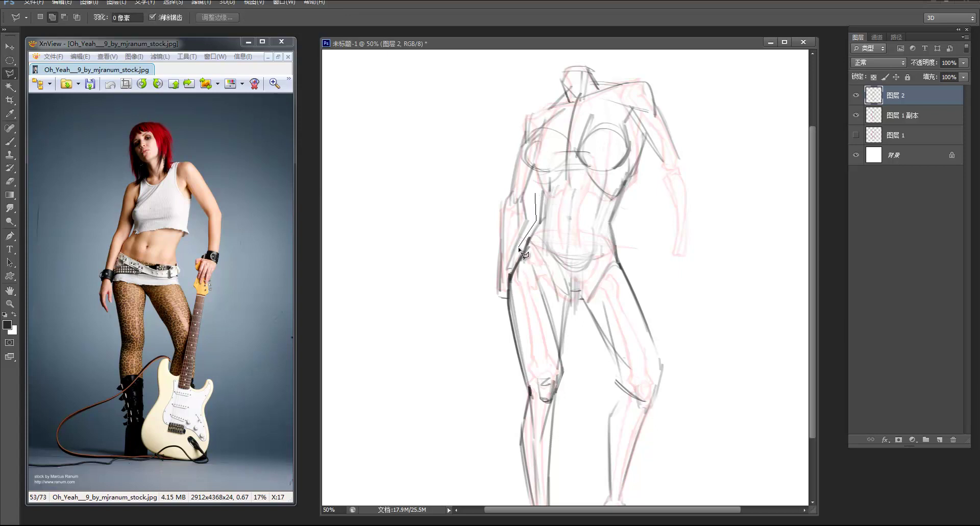
click(496, 298)
click(517, 458)
click(574, 494)
click(690, 448)
click(703, 335)
click(672, 217)
click(641, 176)
click(630, 153)
drag(631, 155, 635, 256)
click(642, 213)
click(622, 224)
click(598, 228)
click(589, 218)
click(550, 217)
click(539, 221)
key(v)
drag(580, 238, 584, 243)
key(m)
key(ctrl+d)
Draw a slanted line from the left waist into the lower belly and thin it with the eraser
key(h)
mouse_move(641, 220)
mouse_down()
mouse_move(641, 211)
mouse_move(619, 226)
mouse_move(552, 197)
mouse_up()
key(b)
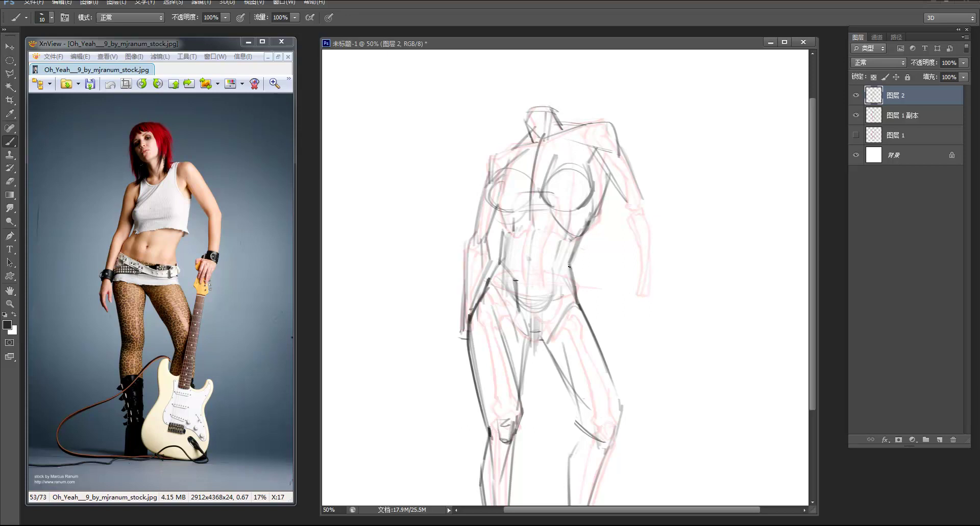
drag(569, 262, 555, 311)
key(ctrl+alt+z)
key(ctrl+alt+z)
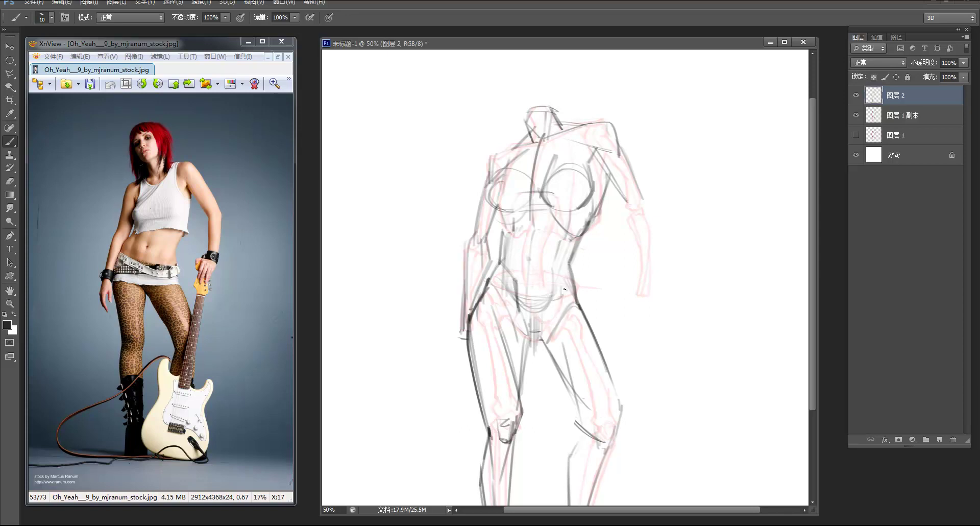
key(e)
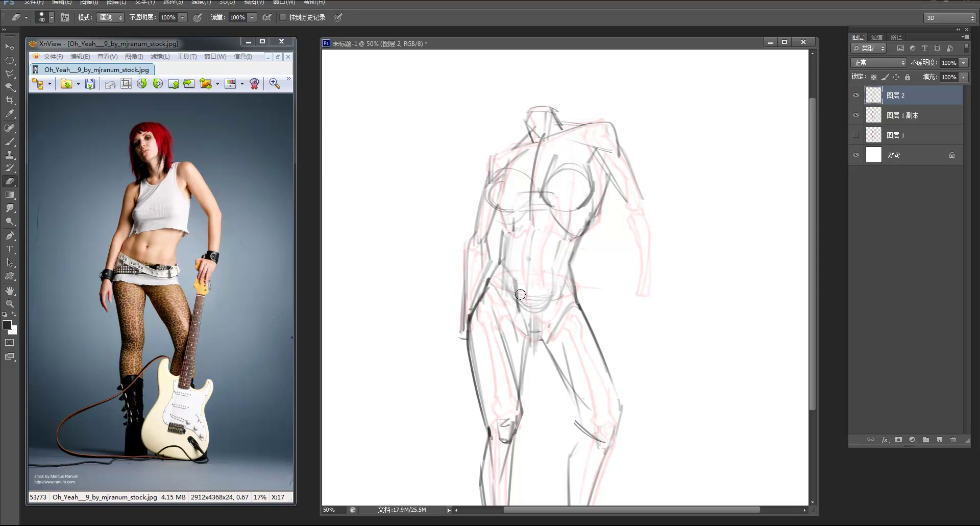
mouse_move(512, 275)
mouse_down()
mouse_move(519, 317)
mouse_move(512, 288)
mouse_move(514, 305)
mouse_up()
Erase the heavy overlapping contour lines on the left hip down to the upper thigh
key(b)
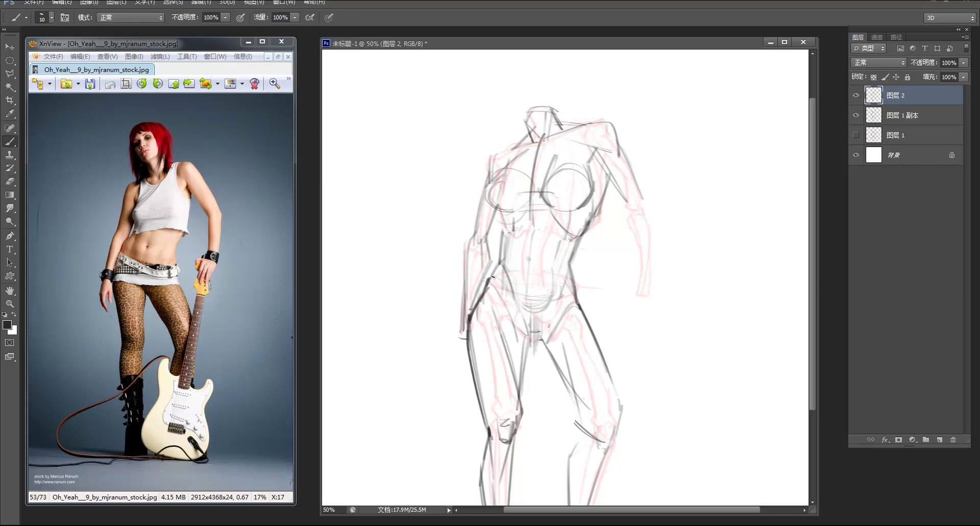
key(e)
mouse_move(489, 278)
mouse_down()
mouse_move(476, 317)
mouse_move(489, 278)
mouse_up()
mouse_move(474, 319)
mouse_down()
mouse_move(499, 263)
mouse_move(484, 286)
mouse_up()
key(b)
drag(468, 332, 479, 295)
mouse_move(470, 348)
mouse_down()
mouse_move(481, 294)
mouse_move(476, 305)
mouse_up()
key(e)
drag(490, 279, 474, 333)
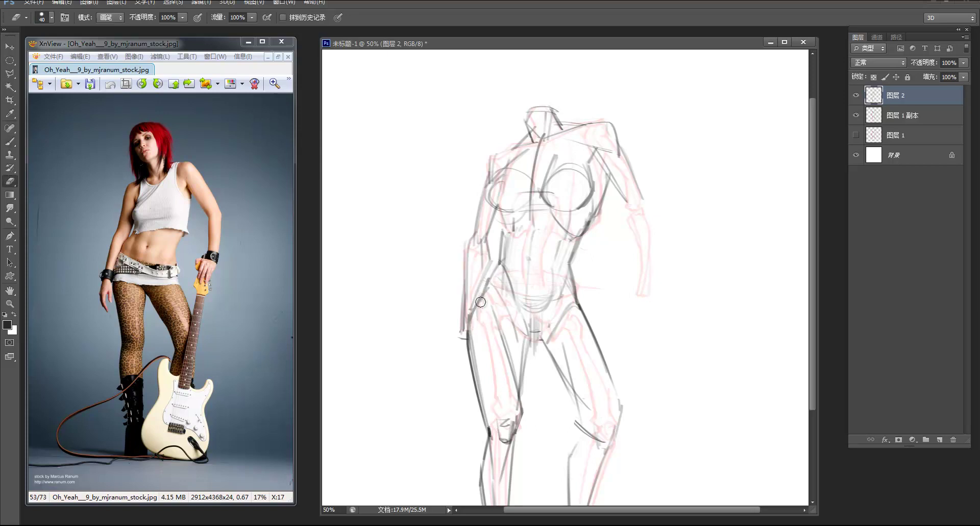
Redraw the left hip contour as one line from the waist to the upper thigh
key(b)
drag(503, 262, 465, 334)
drag(486, 293, 480, 301)
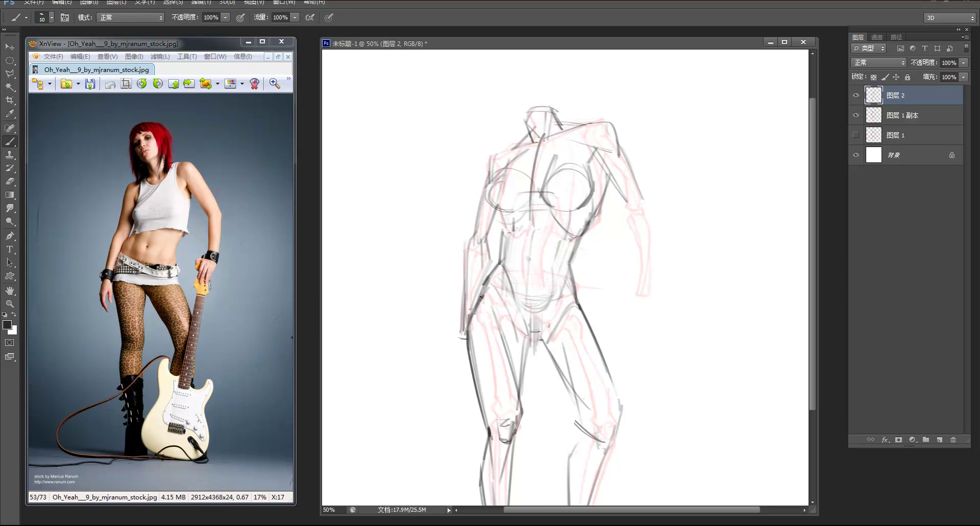
key(e)
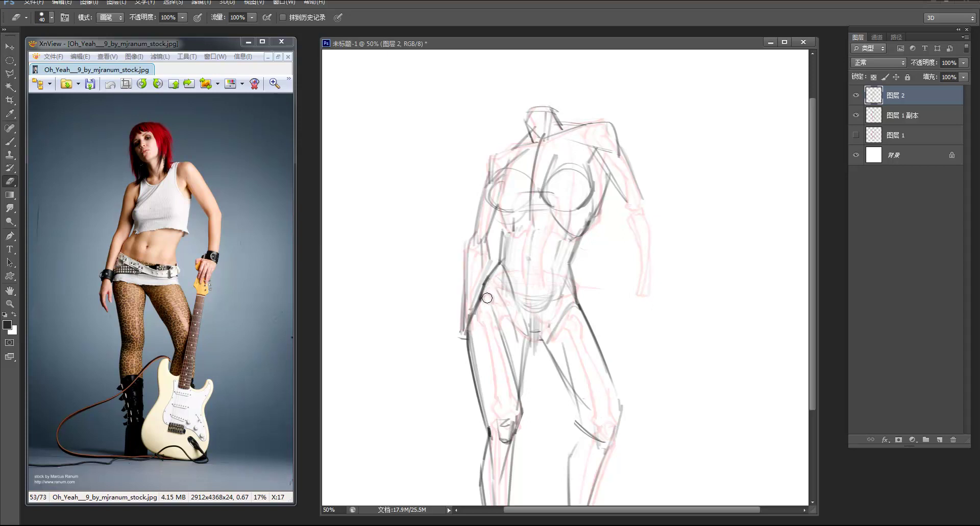
Draw a wide curve across the lower belly and V-shaped groin lines running down to the crotch
key(z)
alt+click(526, 226)
alt+click(536, 139)
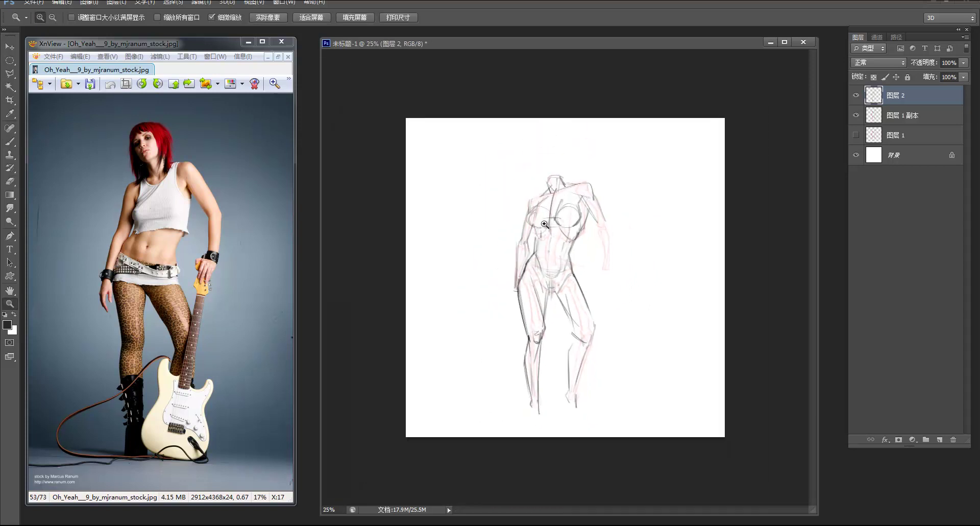
click(546, 226)
click(531, 213)
key(b)
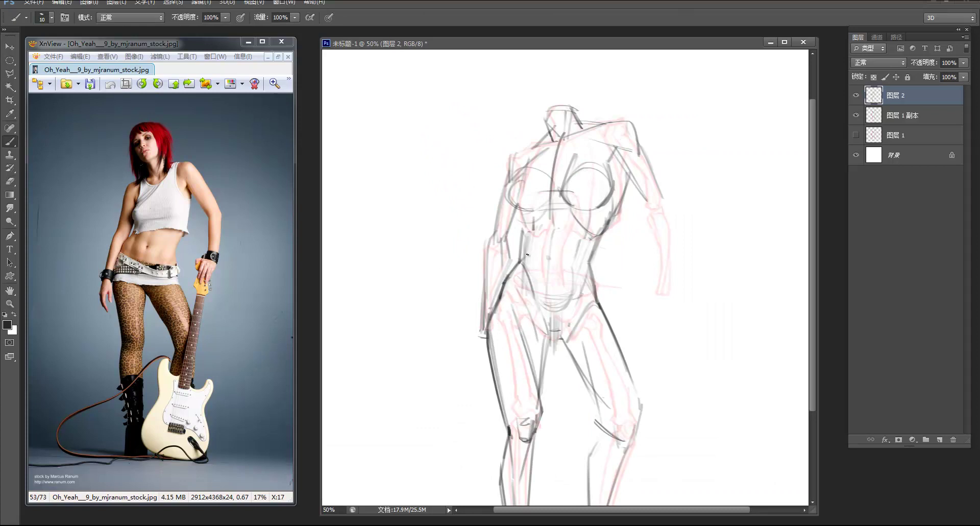
mouse_move(526, 276)
mouse_down()
mouse_move(515, 240)
mouse_move(530, 254)
mouse_move(547, 330)
mouse_up()
mouse_move(519, 279)
mouse_down()
mouse_move(541, 300)
mouse_move(581, 295)
mouse_up()
key(ctrl+z)
mouse_move(512, 278)
mouse_down()
mouse_move(567, 302)
mouse_move(587, 293)
mouse_move(552, 334)
mouse_move(564, 320)
mouse_move(542, 329)
mouse_move(554, 338)
mouse_up()
key(e)
Draw the inner and outer contours of the forearm on the right, from the elbow to the wrist
key(b)
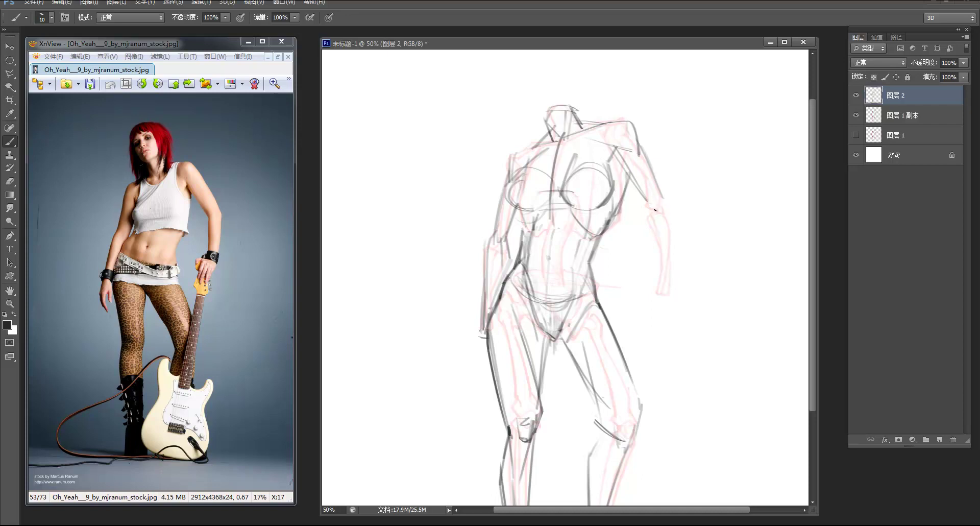
mouse_move(657, 209)
mouse_down()
mouse_move(648, 201)
mouse_move(654, 212)
mouse_up()
drag(654, 198, 657, 249)
mouse_move(663, 193)
mouse_down()
mouse_move(674, 218)
mouse_move(666, 278)
mouse_up()
mouse_move(656, 246)
mouse_down()
mouse_move(677, 268)
mouse_move(674, 235)
mouse_move(672, 300)
mouse_up()
Darken both edges of that forearm near the wrist and erase stray lines outside its contour
key(e)
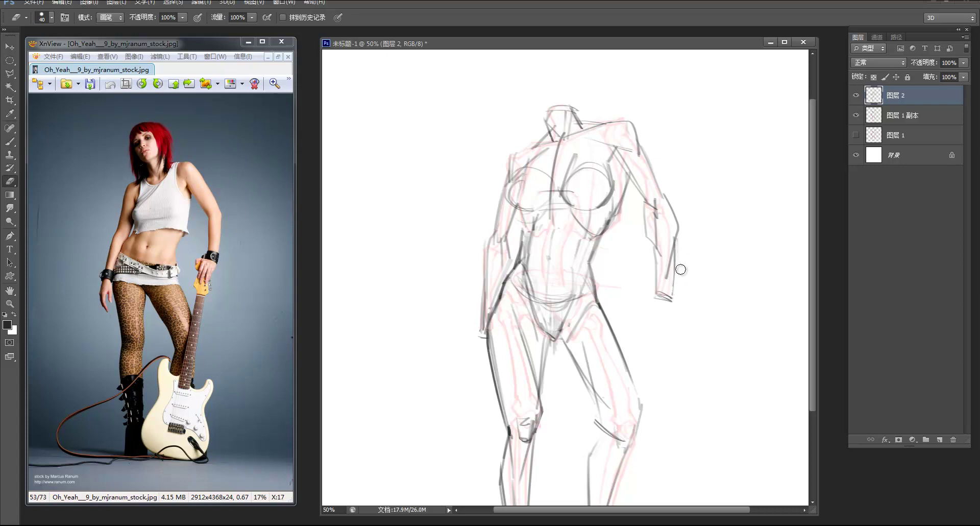
key(b)
drag(657, 248, 660, 296)
drag(676, 246, 670, 294)
key(e)
drag(681, 251, 676, 297)
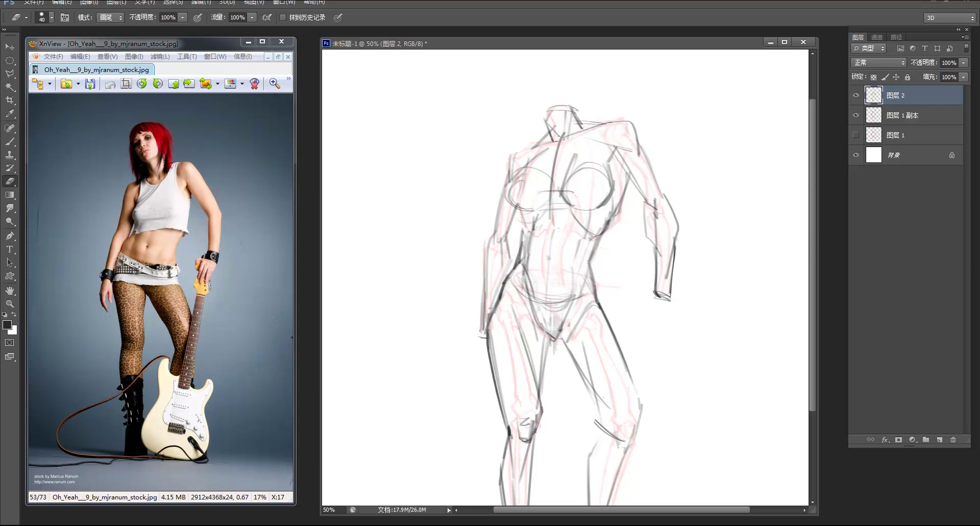
Darken the armpit line and the outer curve of the right breast, and mark its nipple
key(b)
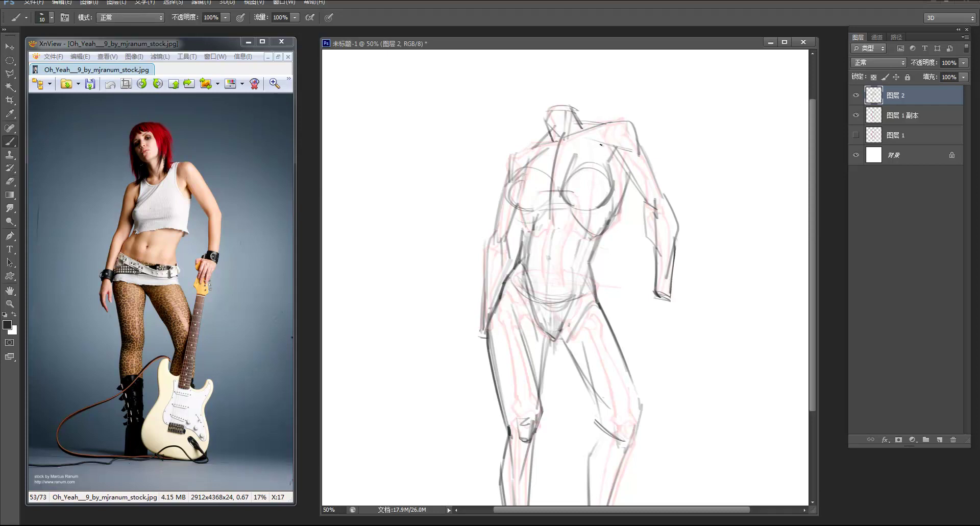
drag(603, 129, 618, 149)
drag(615, 151, 615, 151)
drag(596, 160, 610, 168)
drag(609, 166, 613, 191)
key(ctrl+z)
drag(612, 189, 582, 210)
click(587, 180)
drag(583, 183, 607, 189)
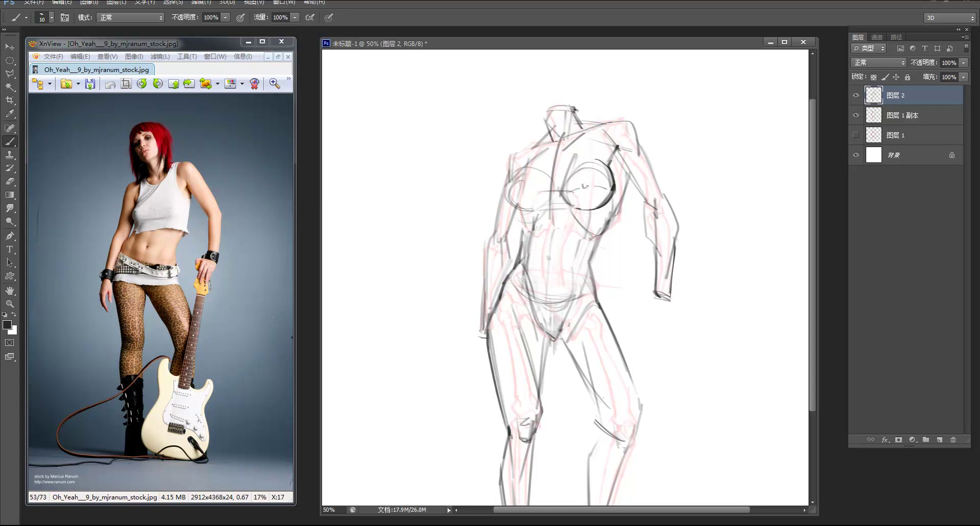
Strengthen the contours on both sides of the neck down to the shoulder lines
drag(573, 107, 581, 124)
mouse_move(600, 123)
mouse_down()
mouse_move(591, 123)
mouse_move(608, 125)
mouse_up()
key(ctrl+z)
key(ctrl+z)
drag(547, 113, 551, 130)
key(ctrl+z)
Strengthen the left shoulder line and the contour of the left breast with darker strokes
key(z)
alt+click(588, 68)
alt+click(588, 67)
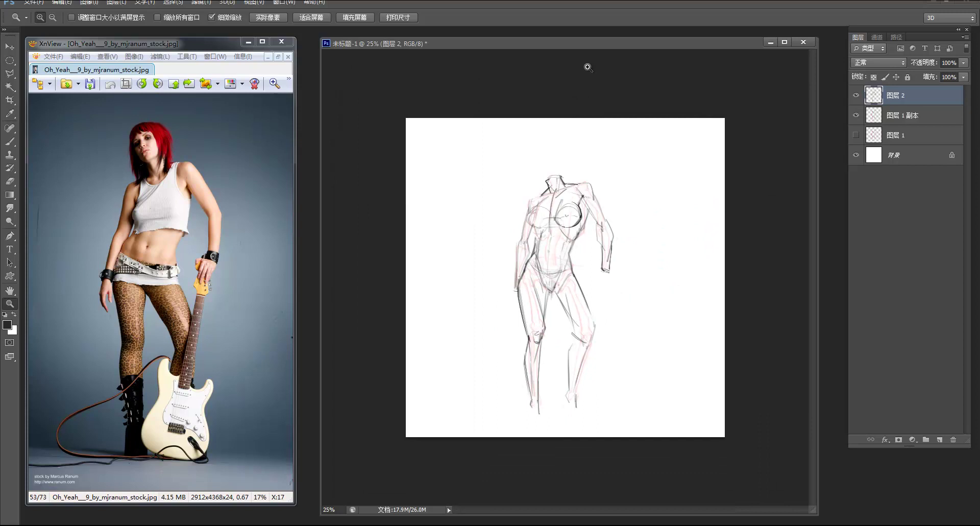
key(ctrl+plus)
key(b)
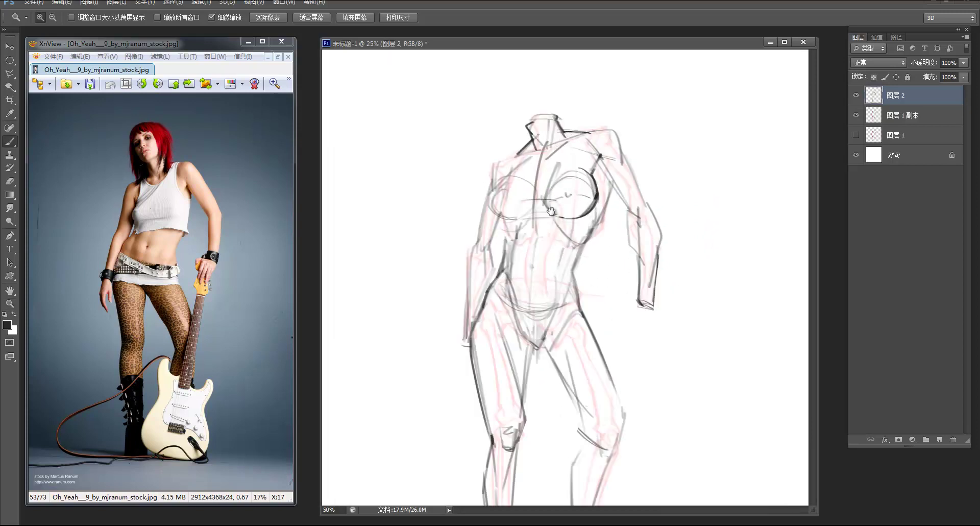
scroll(573, 228, down, 1)
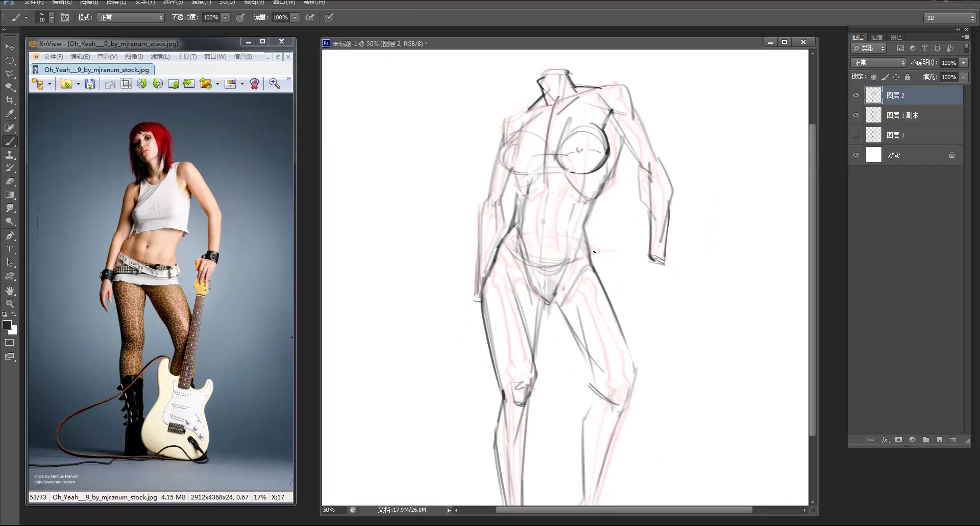
drag(579, 271, 579, 255)
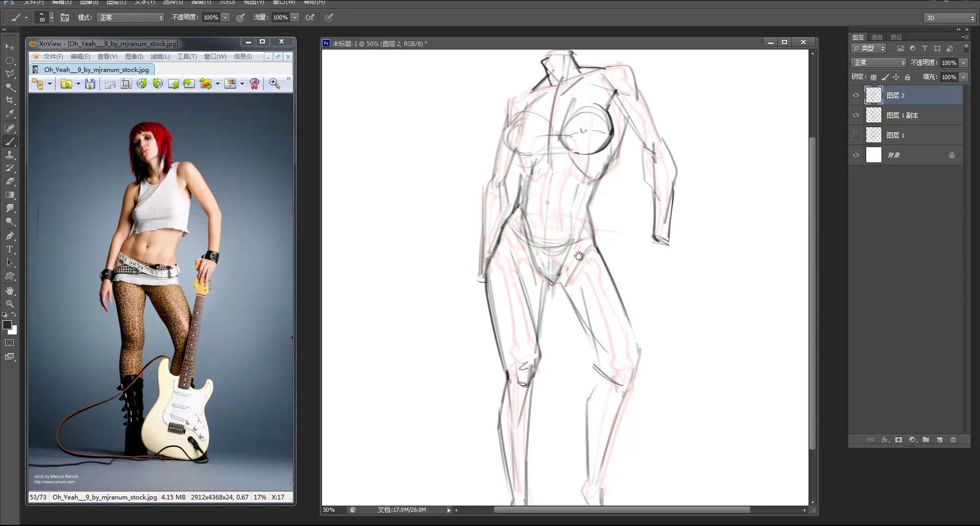
drag(593, 171, 611, 218)
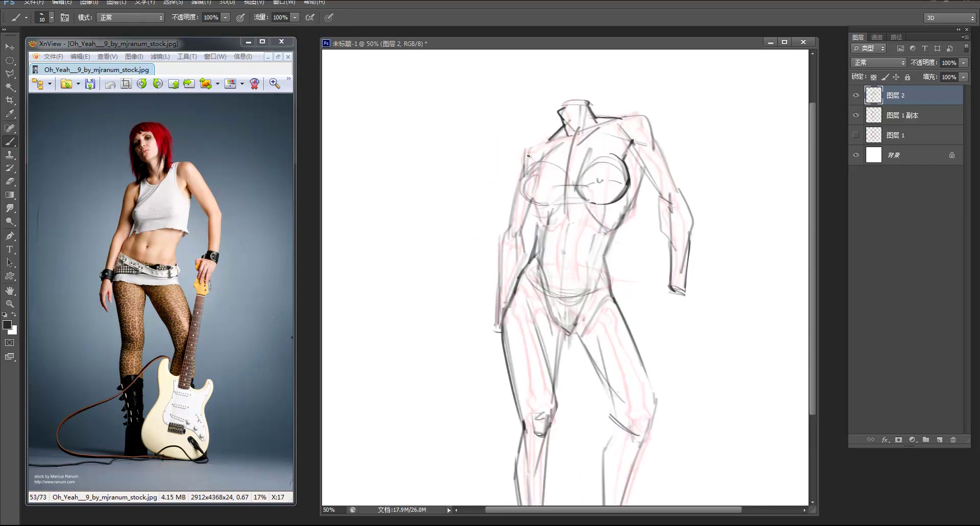
drag(526, 150, 557, 140)
mouse_move(540, 154)
mouse_down()
mouse_move(518, 188)
mouse_move(529, 184)
mouse_move(537, 157)
mouse_move(527, 179)
mouse_move(538, 204)
mouse_move(522, 192)
mouse_move(554, 205)
mouse_move(529, 170)
mouse_move(521, 191)
mouse_move(530, 170)
mouse_move(542, 206)
mouse_up()
key(ctrl+z)
key(ctrl+z)
Select the right breast with the Polygonal Lasso and use Free Transform to scale it down to about 91%
key(z)
alt+click(611, 175)
alt+click(641, 83)
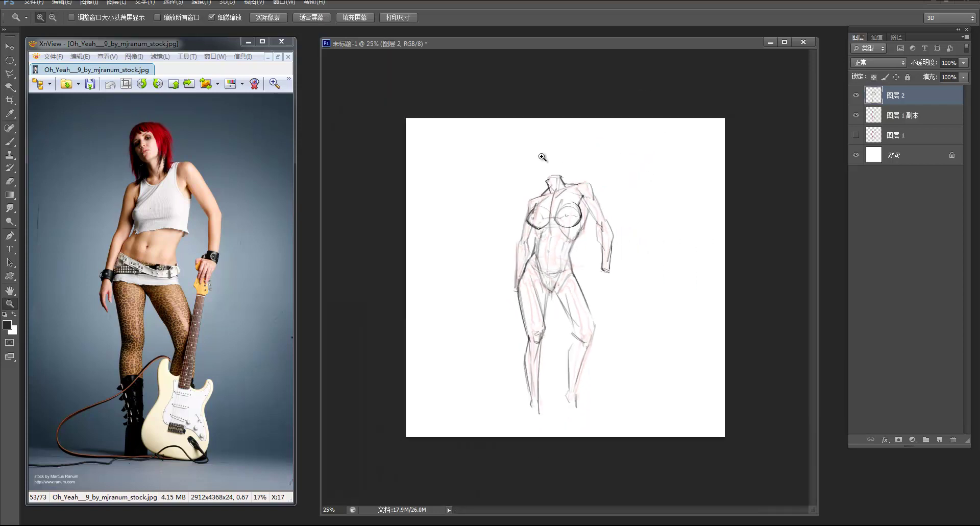
click(542, 160)
key(b)
click(523, 213)
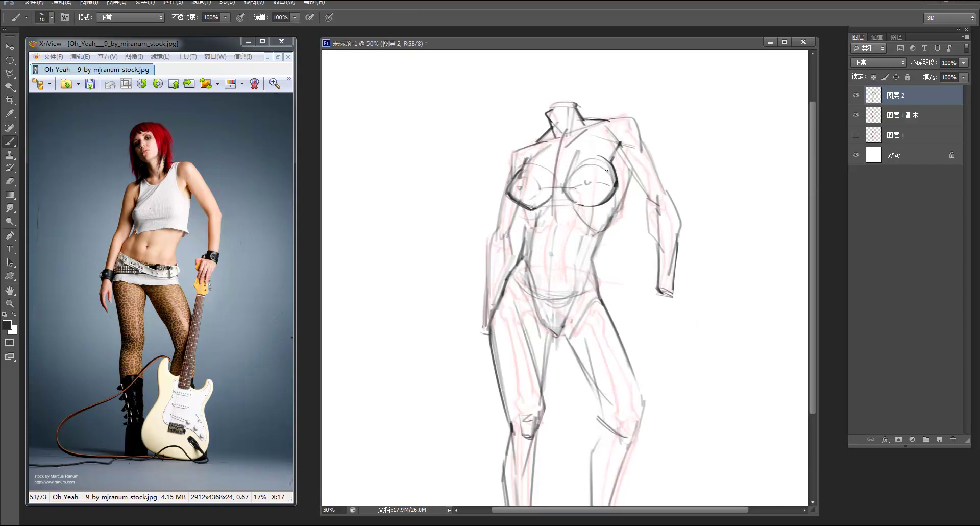
key(l)
click(604, 146)
click(577, 142)
click(562, 173)
click(559, 196)
click(582, 212)
click(621, 203)
click(624, 175)
click(619, 153)
click(604, 146)
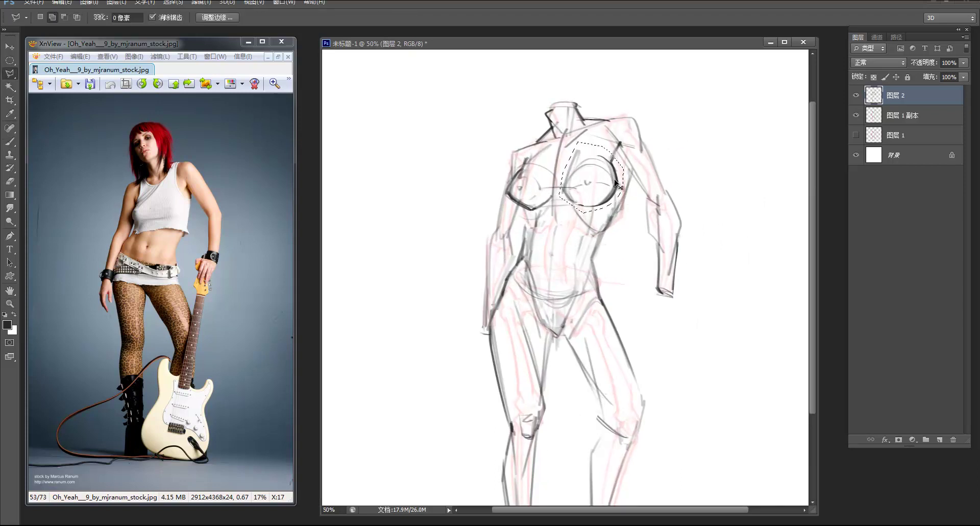
key(ctrl+t)
drag(623, 212, 619, 209)
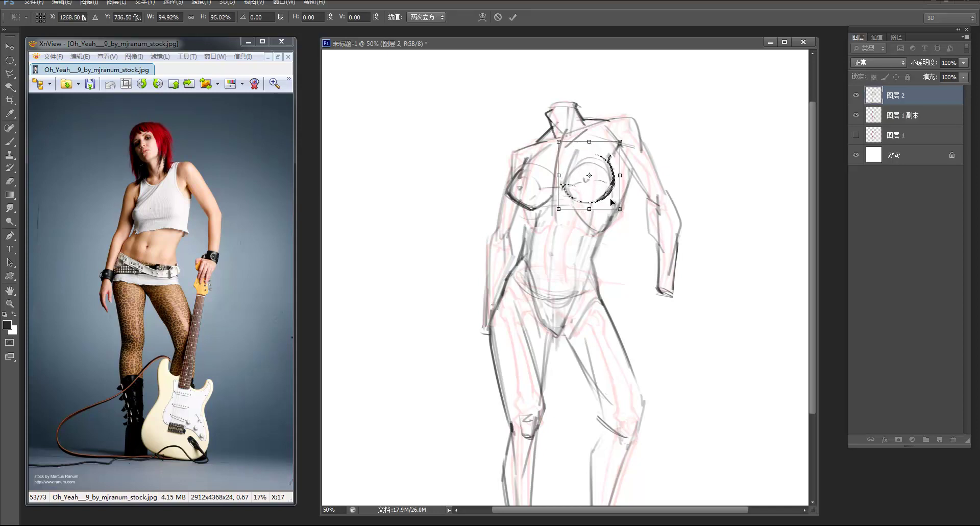
drag(618, 141, 612, 154)
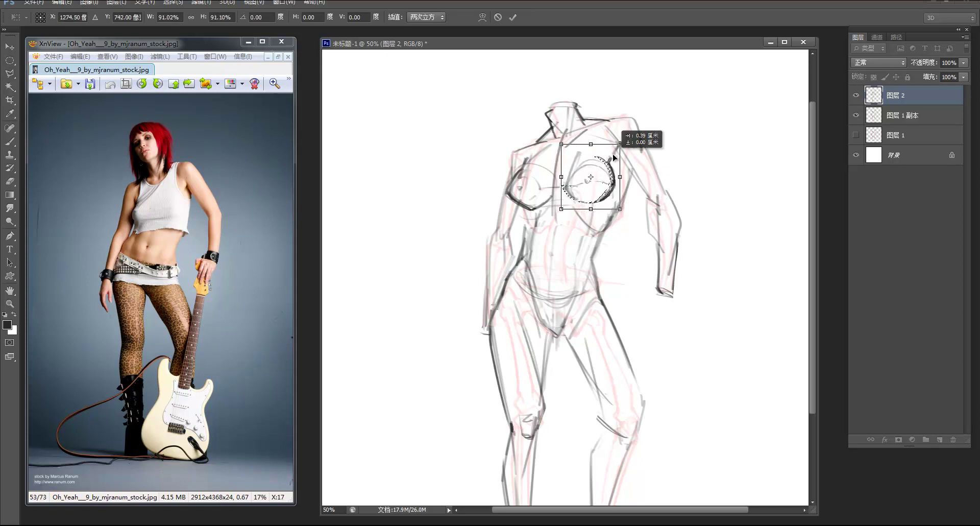
key(Return)
click(533, 152)
click(523, 153)
click(504, 193)
click(529, 208)
click(544, 208)
click(563, 186)
click(559, 163)
click(534, 152)
click(532, 153)
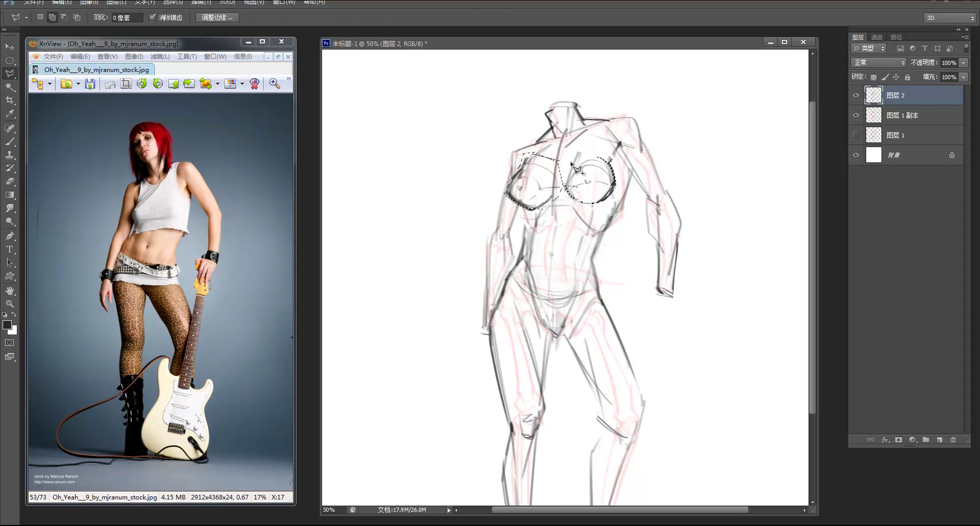
key(Escape)
key(m)
click(564, 144)
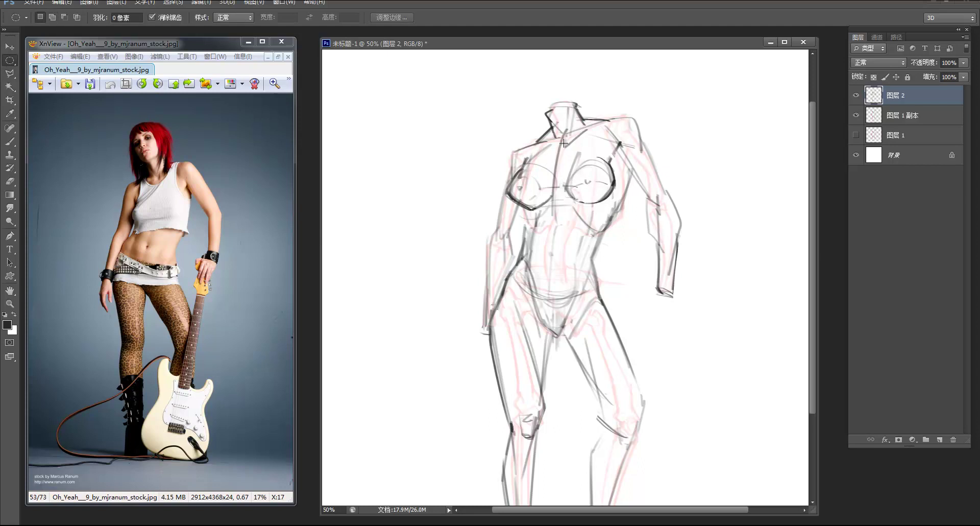
Select the left breast with the Polygonal Lasso, scale it down to about 94.6%, and deselect it
key(l)
click(526, 148)
click(499, 200)
click(532, 212)
click(546, 205)
click(561, 191)
click(556, 168)
click(538, 156)
click(526, 150)
key(ctrl+t)
drag(497, 146, 498, 149)
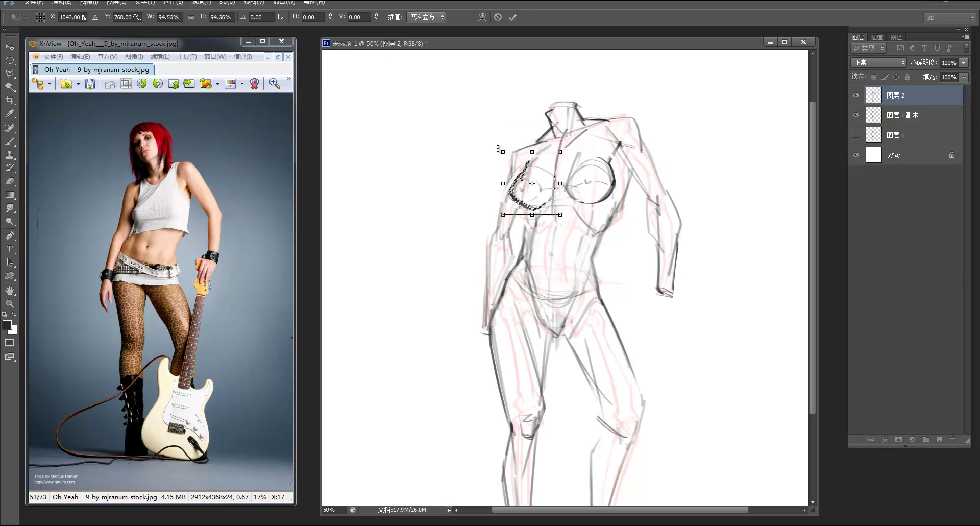
key(Return)
key(m)
key(ctrl+d)
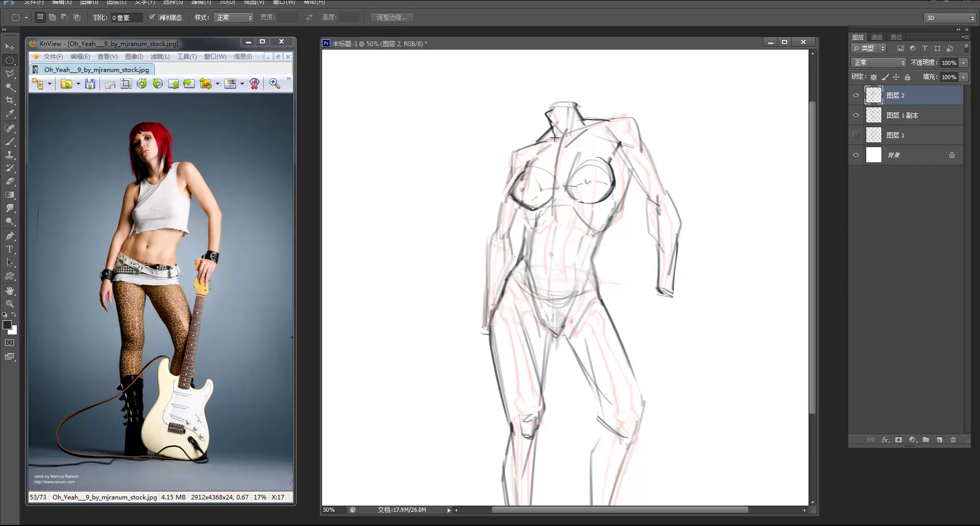
Darken the inner contour of the right upper arm and redraw its outer contour with a clean stroke
key(b)
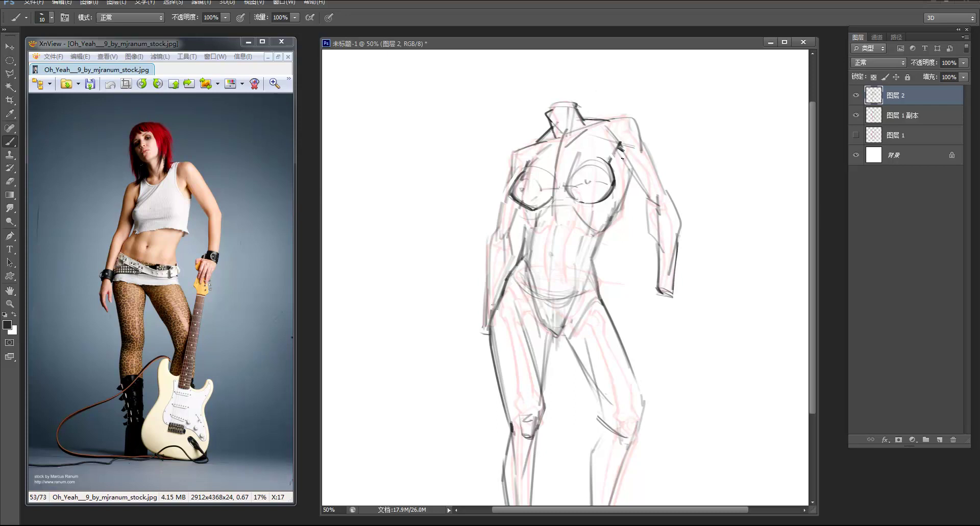
drag(622, 150, 647, 193)
drag(641, 138, 662, 179)
key(ctrl+z)
drag(641, 140, 665, 183)
key(ctrl+z)
drag(642, 138, 666, 195)
key(ctrl+z)
drag(641, 140, 666, 194)
Darken the outer curve of the right shoulder and strengthen the collarbone line leading into it
alt+click(658, 145)
alt+click(653, 138)
ctrl+click(594, 162)
ctrl+click(593, 162)
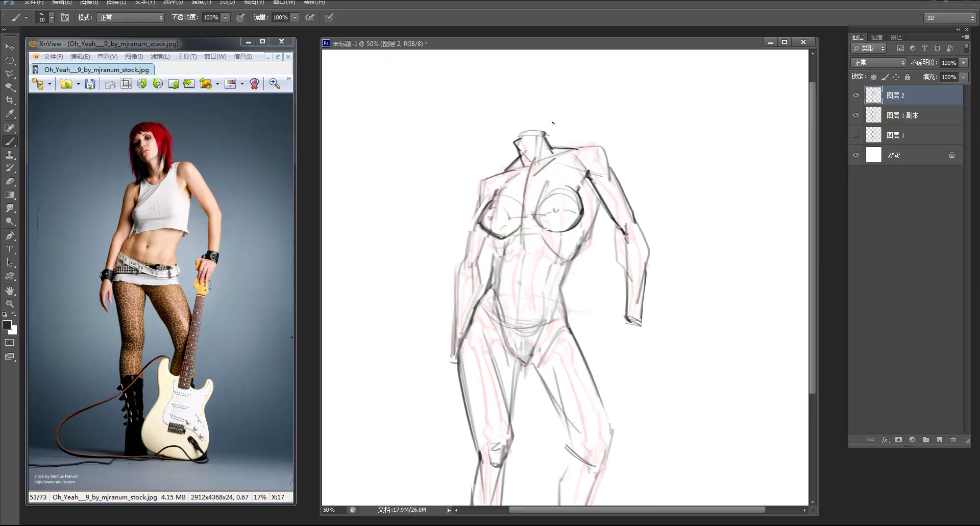
mouse_move(577, 148)
mouse_down()
mouse_move(589, 149)
mouse_move(572, 157)
mouse_up()
key(ctrl+z)
mouse_move(579, 148)
mouse_down()
mouse_move(603, 148)
mouse_move(611, 177)
mouse_up()
drag(557, 161, 603, 177)
drag(571, 166, 583, 175)
Sketch curved rib lines beneath the right breast and darken the torso's side contour below the right armpit
drag(571, 202, 622, 130)
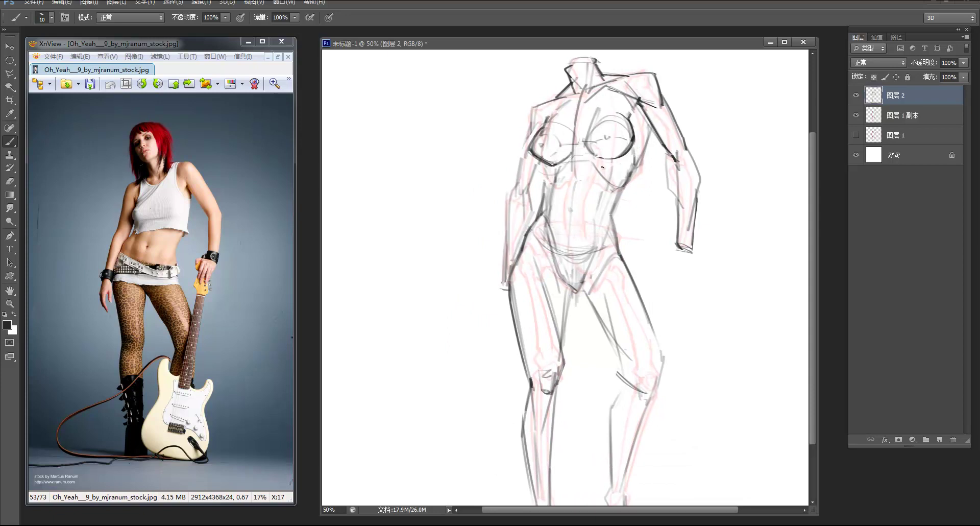
drag(593, 171, 619, 163)
drag(624, 181, 607, 190)
drag(650, 125, 637, 164)
Darken the inner contour of the left knee and the line across the top of its kneecap
key(z)
alt+click(683, 80)
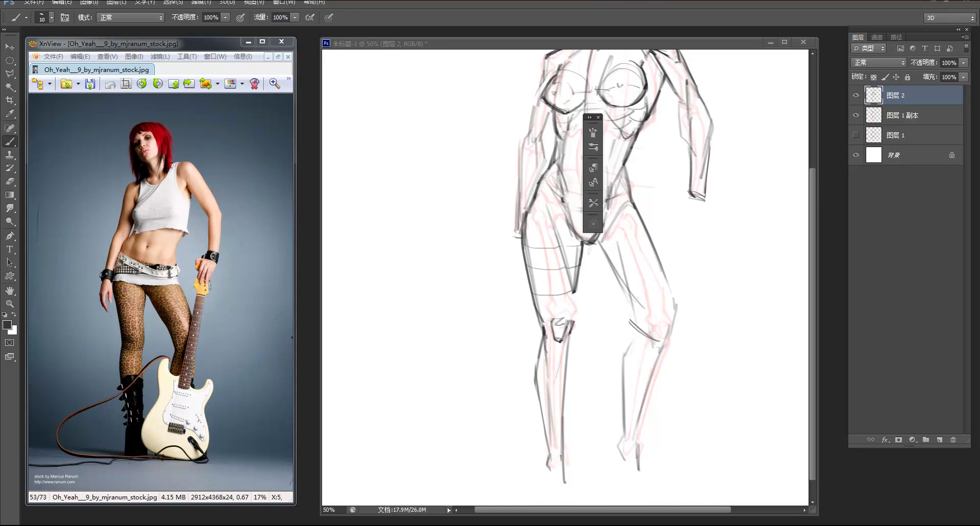
click(553, 269)
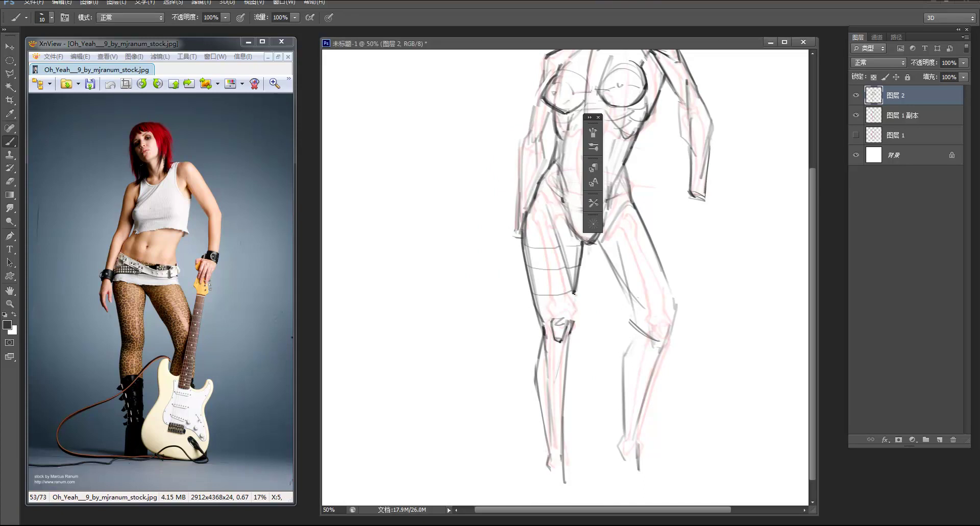
drag(572, 305, 567, 321)
key(e)
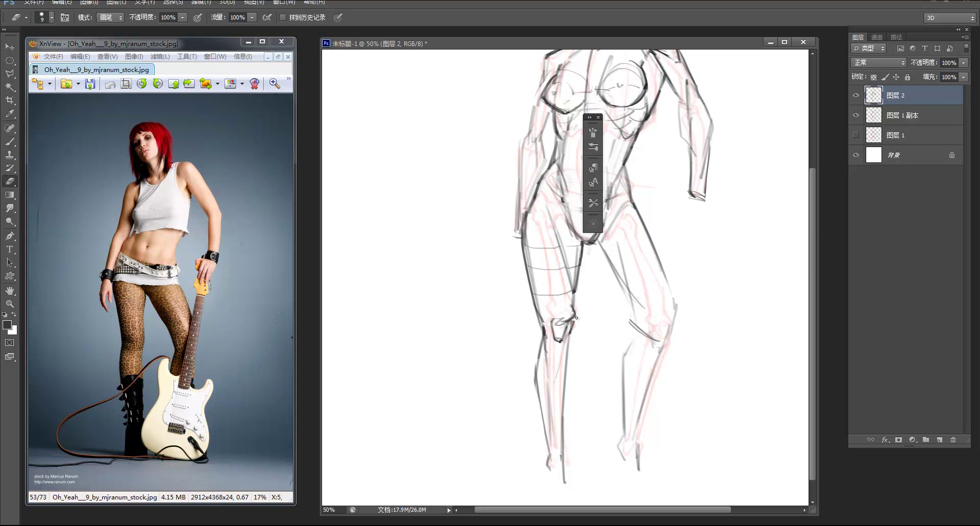
key(b)
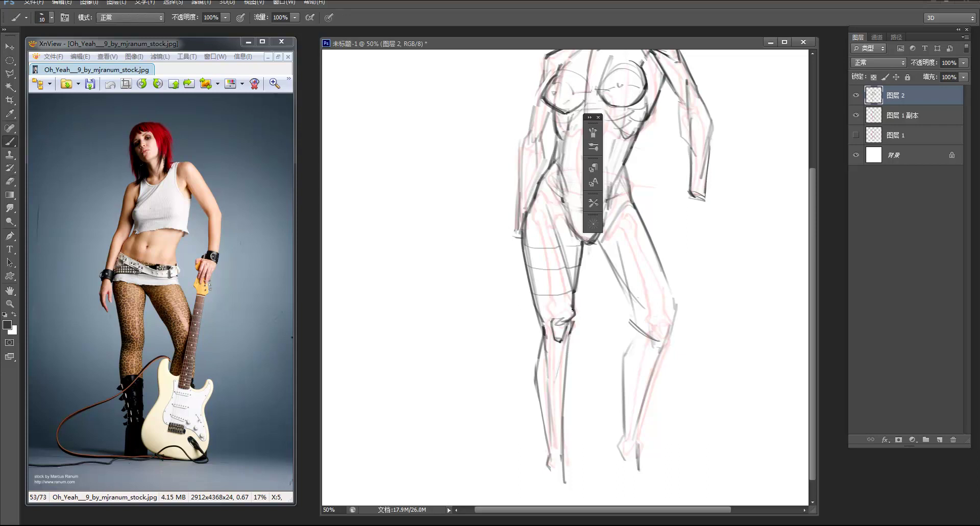
key(e)
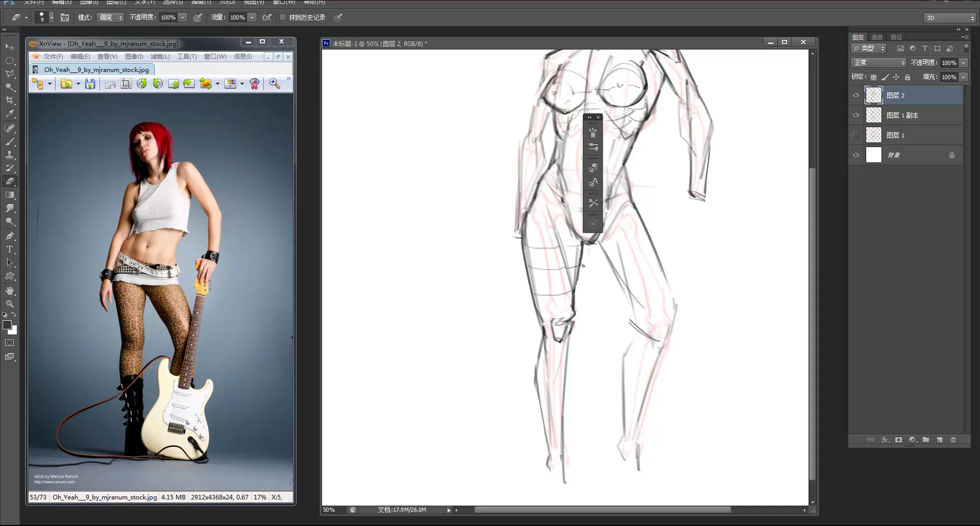
key(b)
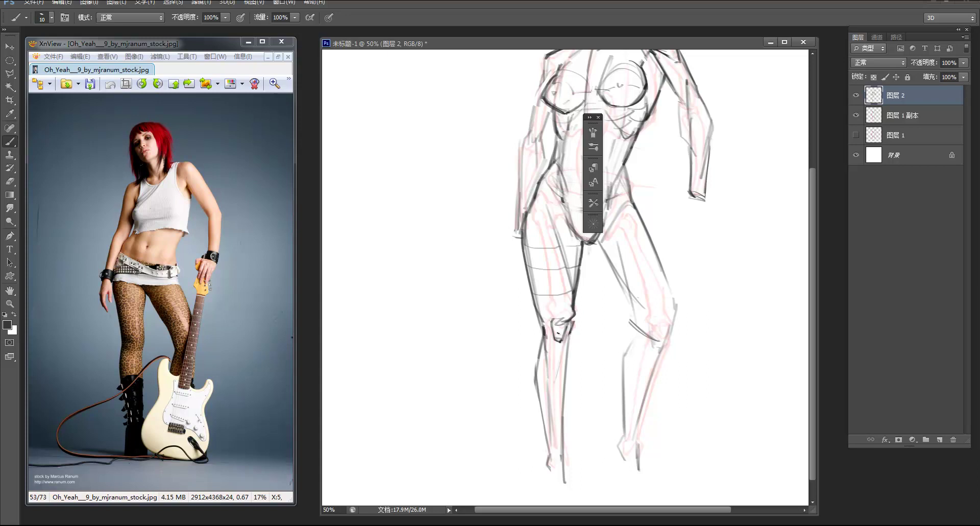
drag(542, 322, 551, 322)
key(e)
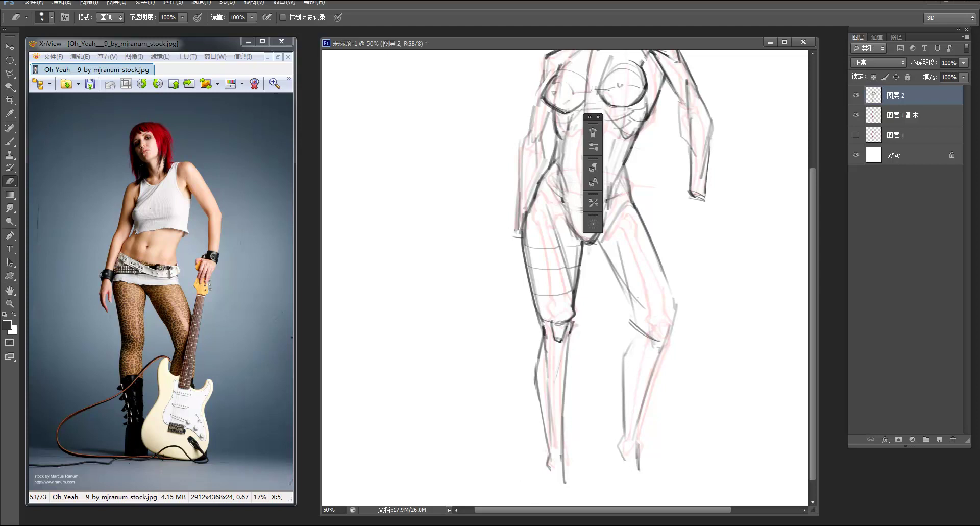
Draw the inner contour of the left lower leg from the knee down to the ankle
key(b)
drag(574, 326, 555, 374)
key(ctrl+z)
key(ctrl+z)
mouse_move(573, 331)
mouse_down()
mouse_move(547, 474)
mouse_move(557, 431)
mouse_move(559, 474)
mouse_up()
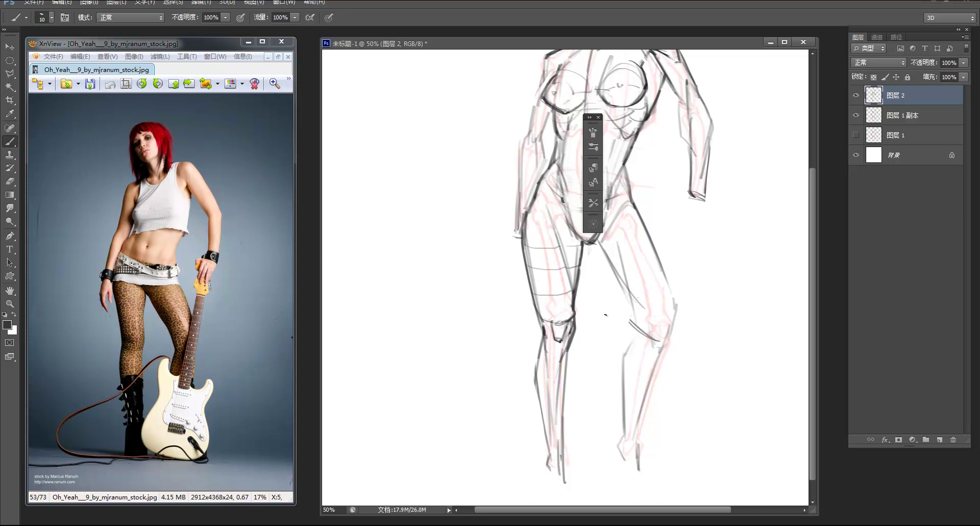
Darken the right side contour of the waist and continue it over the hip into the upper thigh
key(e)
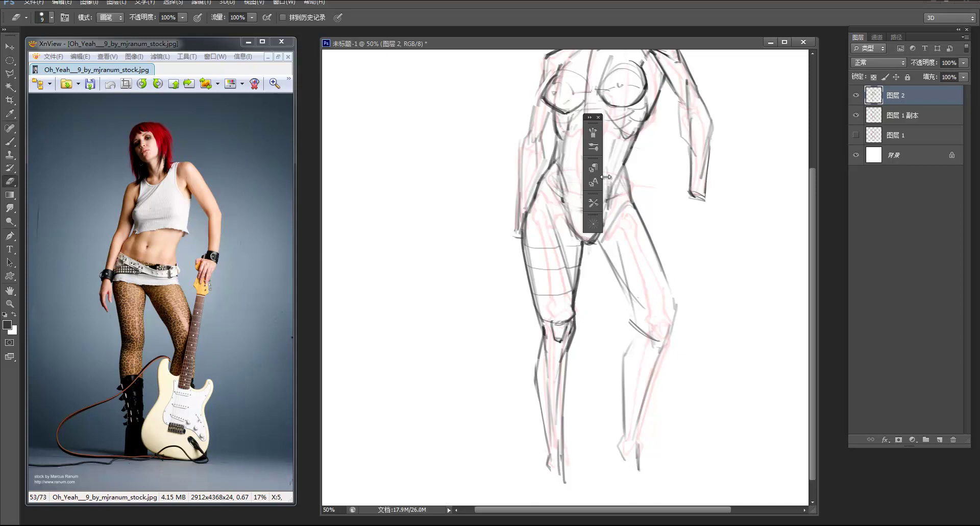
drag(617, 225, 580, 247)
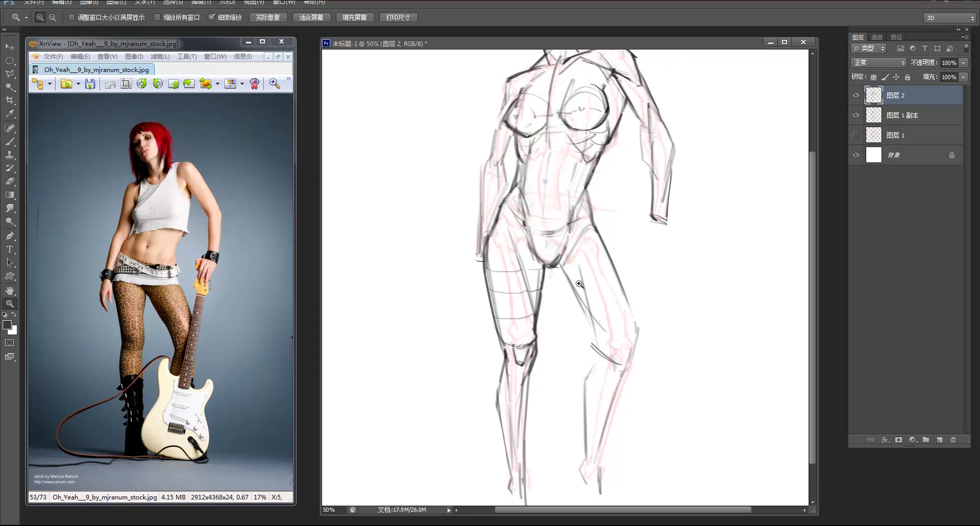
key(z)
alt+click(581, 227)
alt+click(581, 228)
click(550, 297)
click(554, 297)
key(b)
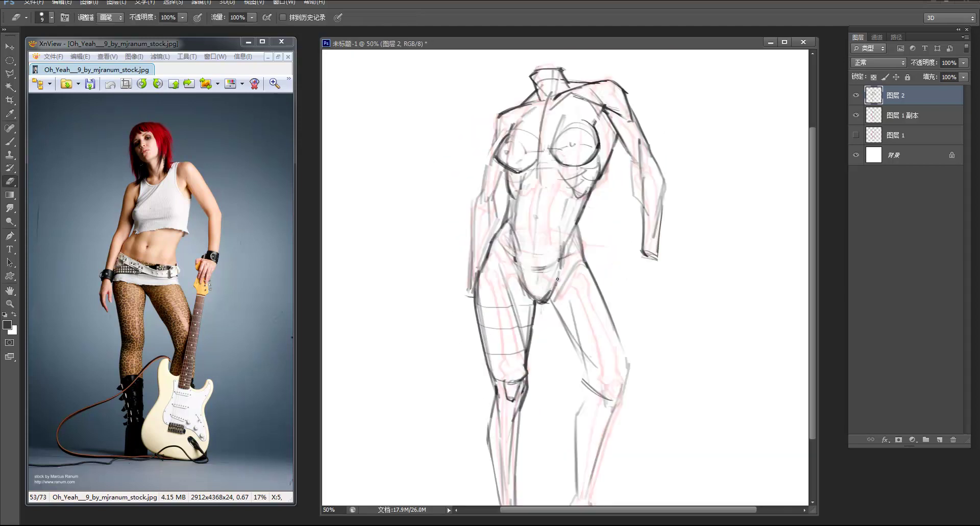
drag(575, 322, 582, 252)
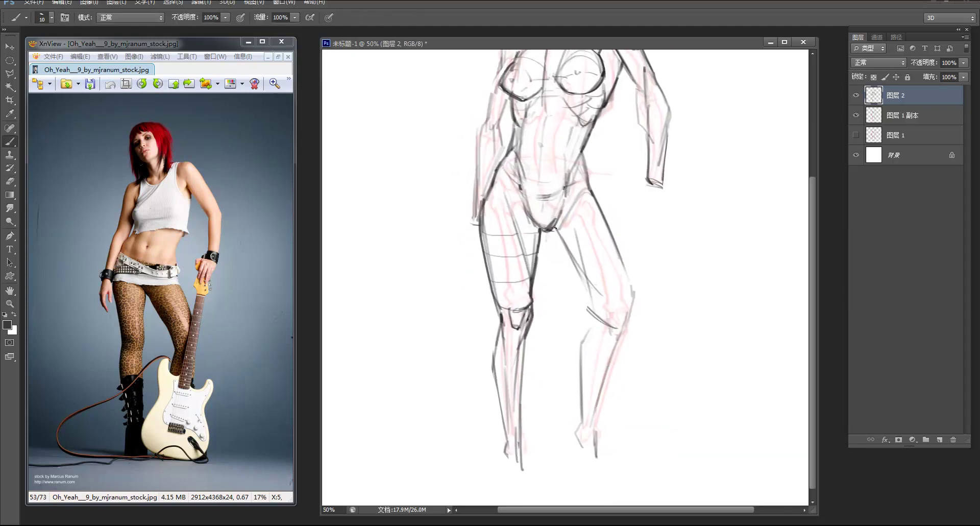
key(e)
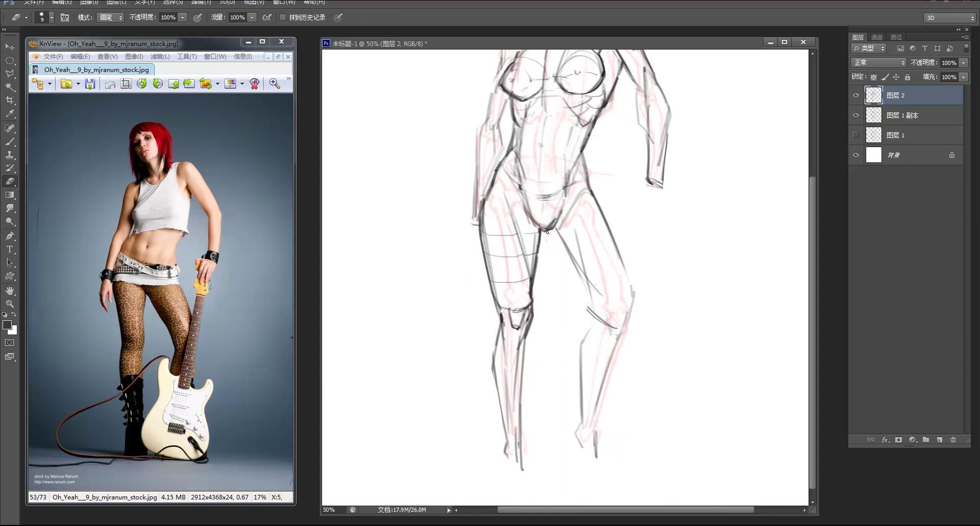
scroll(551, 230, up, 3)
key(b)
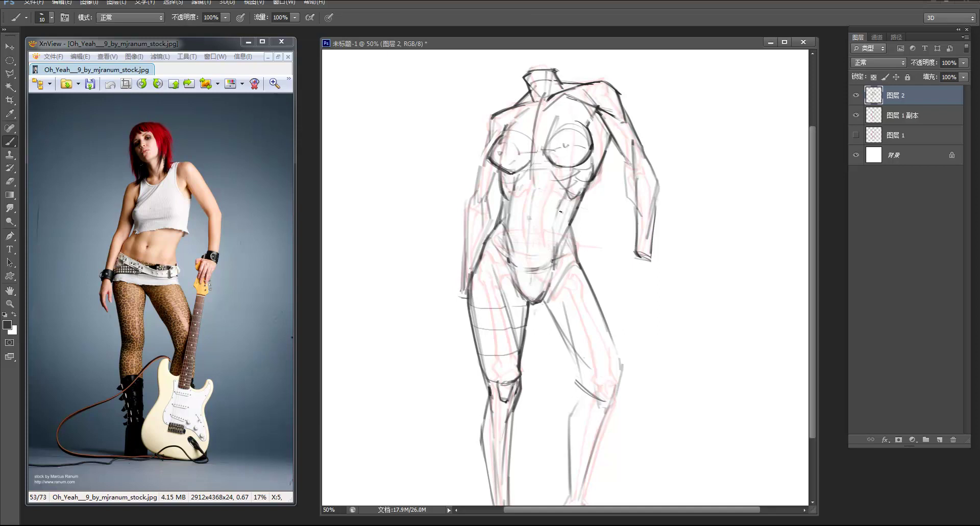
drag(557, 207, 561, 232)
drag(570, 228, 578, 259)
drag(577, 259, 585, 272)
Darken the inner elbow contour of the right arm and clean up the lines along the forearm and wrist
key(e)
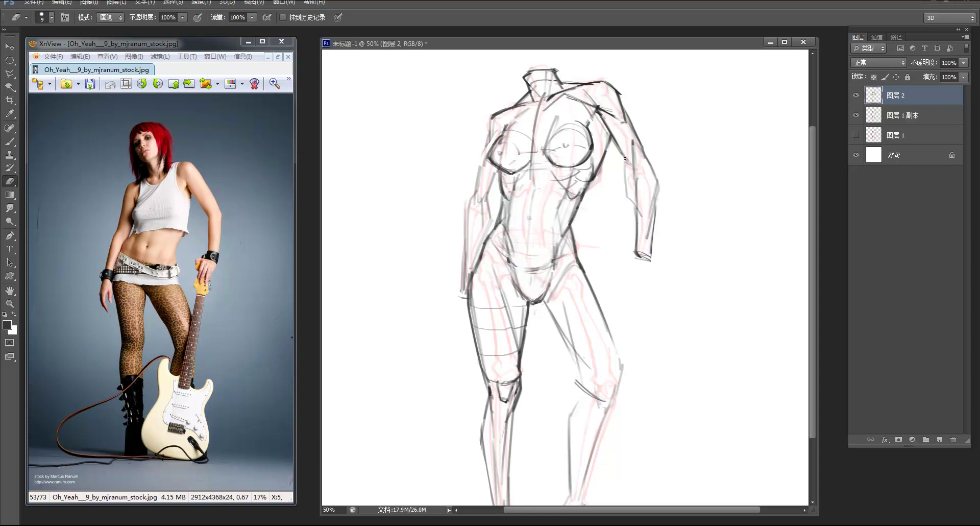
key(b)
drag(625, 161, 632, 168)
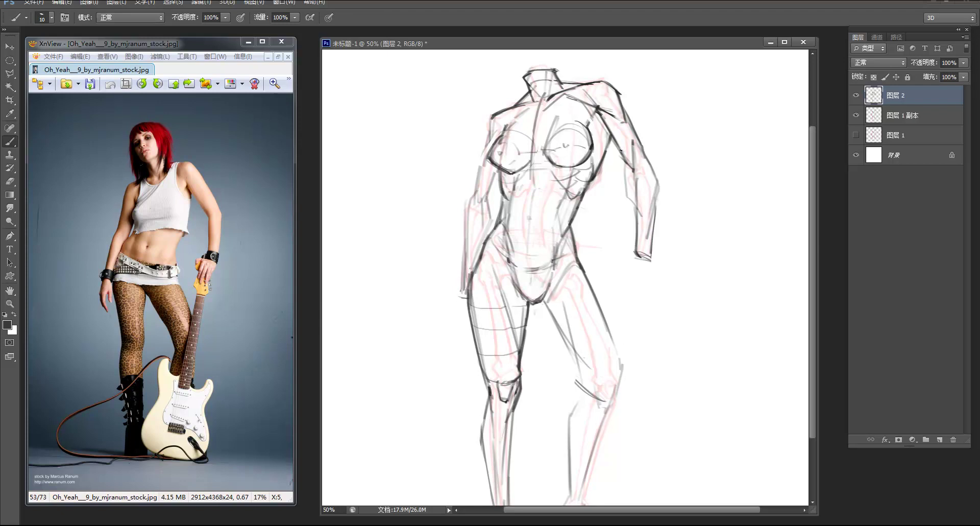
drag(617, 145, 632, 167)
drag(626, 163, 628, 195)
key(e)
drag(622, 173, 632, 206)
drag(632, 257, 651, 263)
Erase rough lines along the torso's right side below the armpit and redraw that side contour
key(b)
drag(593, 196, 624, 160)
alt+click(600, 152)
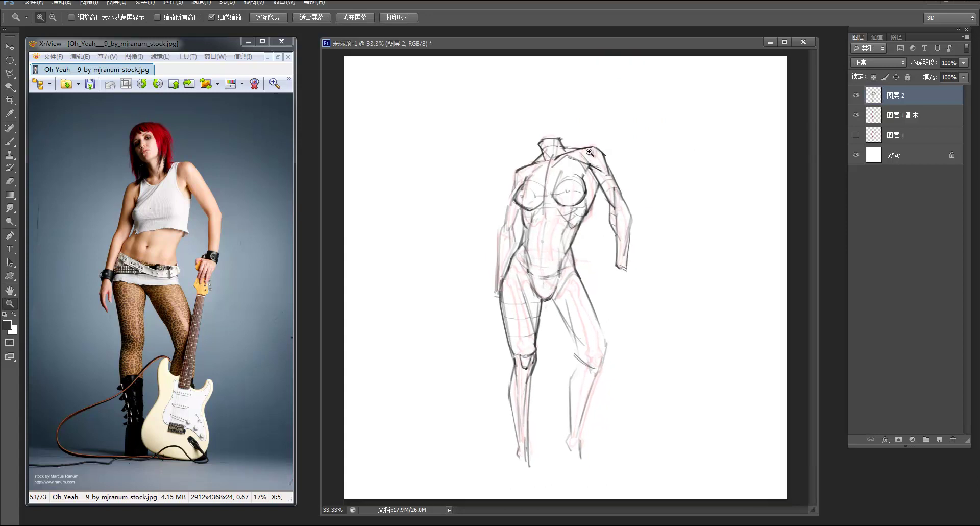
ctrl+click(595, 150)
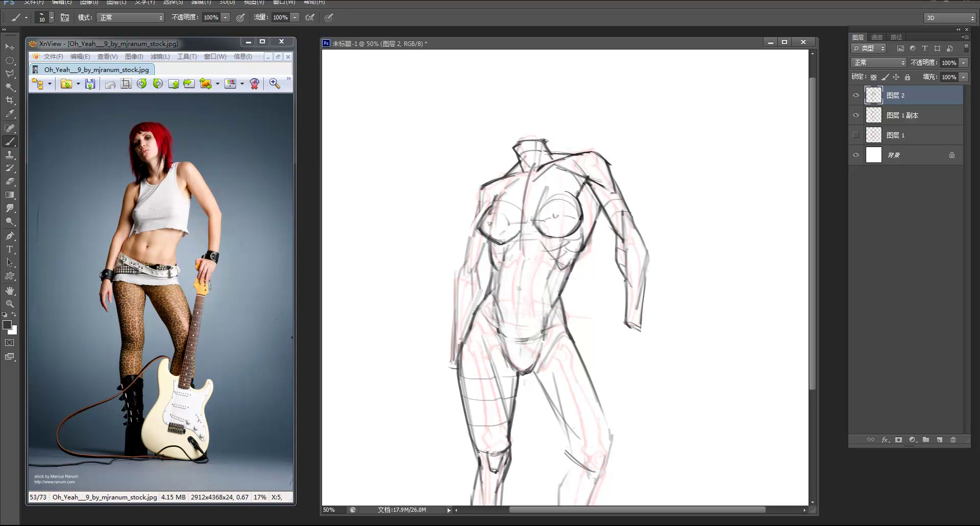
mouse_move(586, 183)
mouse_down()
mouse_move(579, 192)
mouse_move(615, 137)
mouse_up()
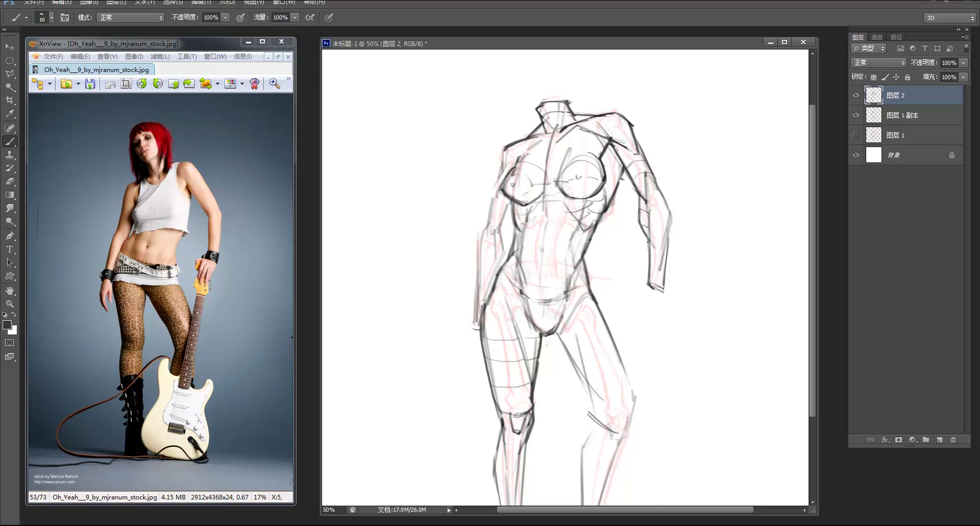
key(e)
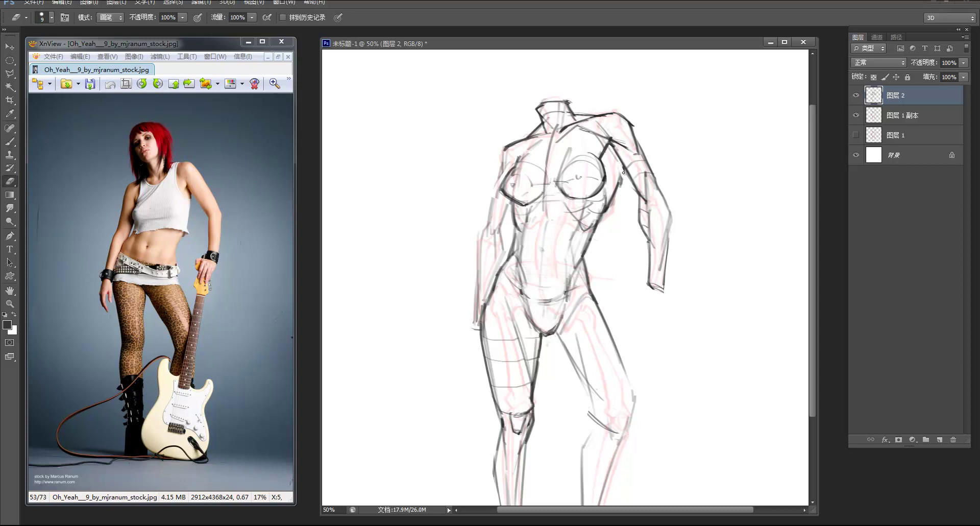
drag(618, 191, 599, 223)
key(b)
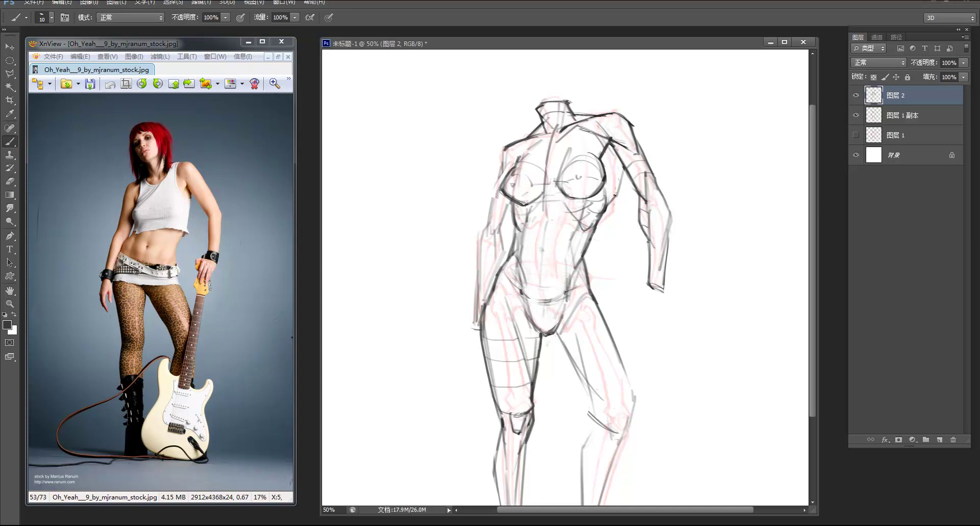
drag(627, 168, 620, 187)
Erase the rough line along the outer side of the right forearm between the elbow and the wrist
key(z)
alt+click(597, 92)
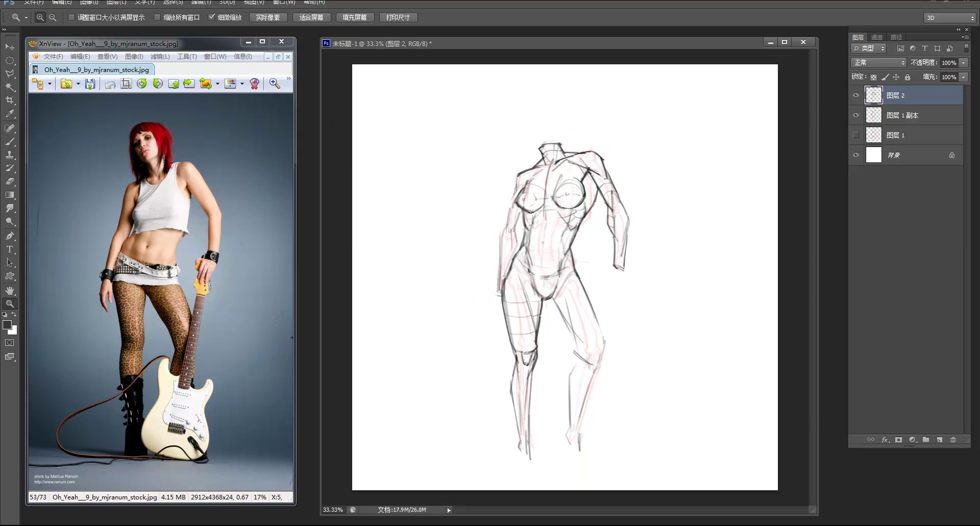
key(b)
key(z)
click(576, 229)
click(575, 229)
key(b)
key(e)
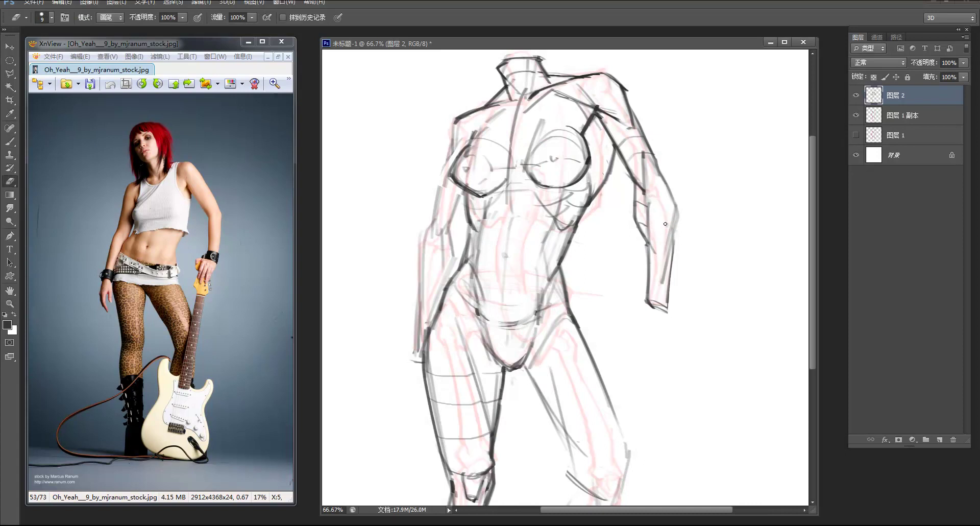
mouse_move(669, 213)
mouse_down()
mouse_move(659, 278)
mouse_move(668, 227)
mouse_move(659, 284)
mouse_up()
drag(669, 227, 658, 288)
key(b)
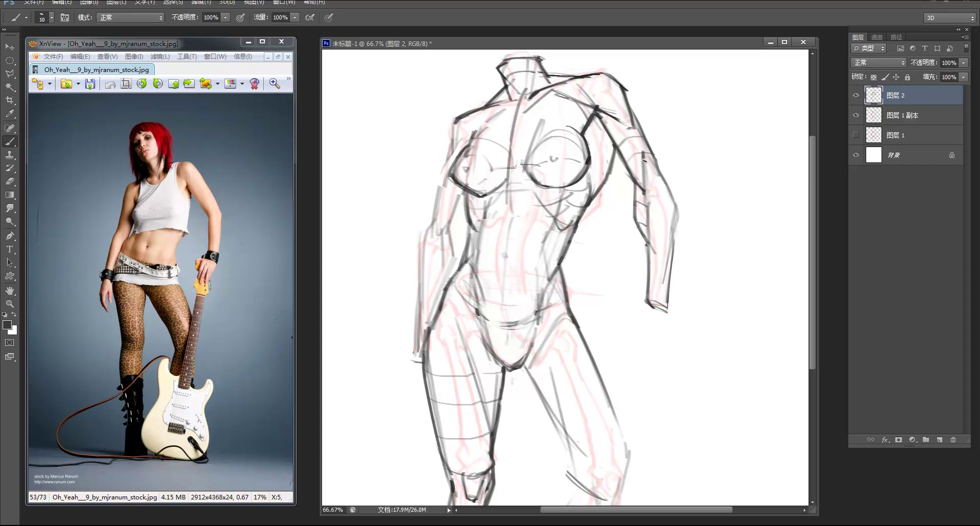
Redraw the outer contour of the right forearm from the elbow down to the wrist, cleaning up stray lines beside it
drag(650, 157, 675, 218)
drag(675, 212, 656, 282)
key(e)
mouse_move(676, 233)
mouse_down()
mouse_move(681, 202)
mouse_move(661, 286)
mouse_up()
drag(675, 239, 672, 294)
key(b)
drag(673, 234, 665, 309)
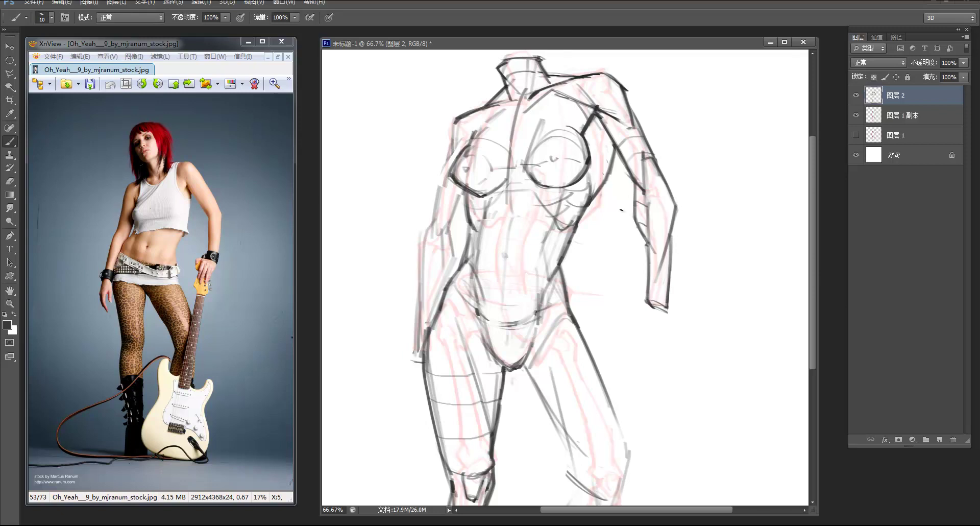
Clean up and darken the outer contour of the right upper arm between the shoulder and the elbow
drag(625, 153, 681, 230)
key(e)
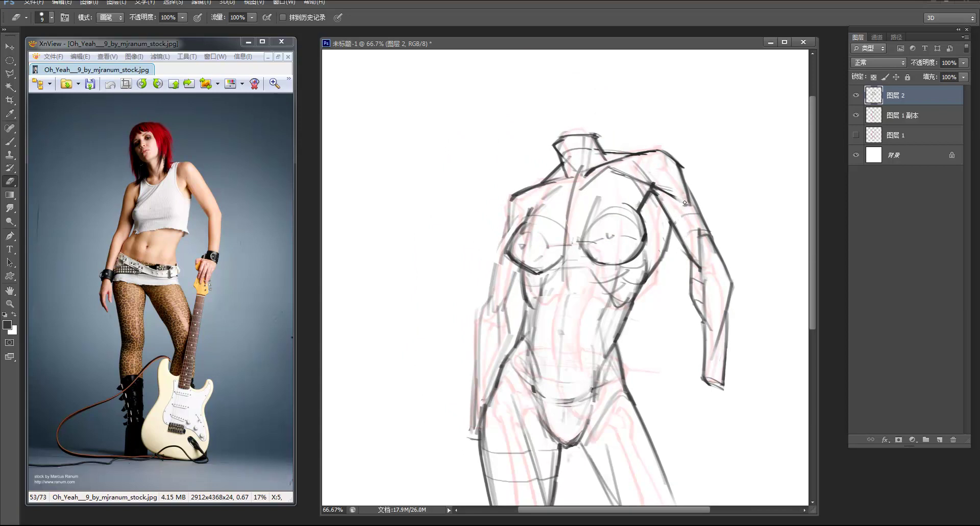
key(b)
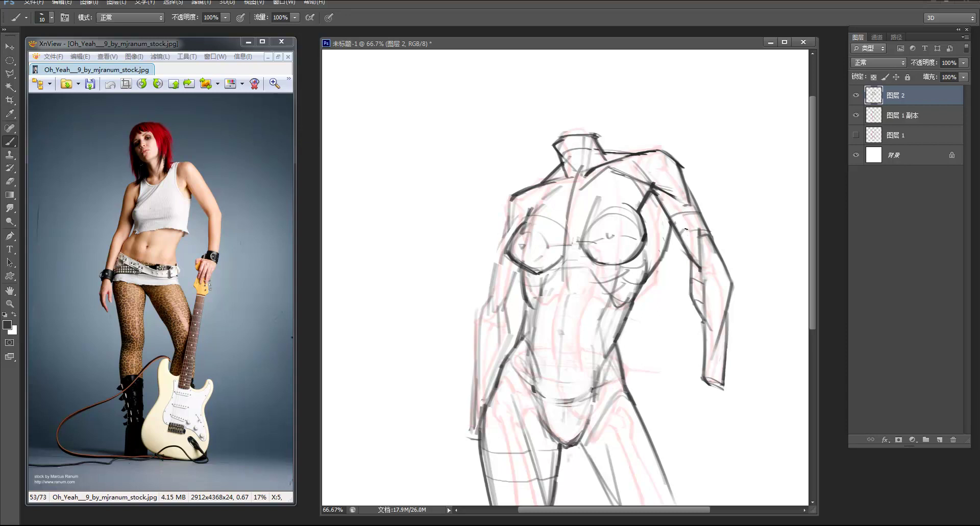
Erase the outer line of the right thigh and redraw it as a fuller curve from the hip down to the knee
key(z)
alt+click(707, 186)
alt+click(706, 183)
click(582, 256)
key(b)
drag(594, 297, 612, 225)
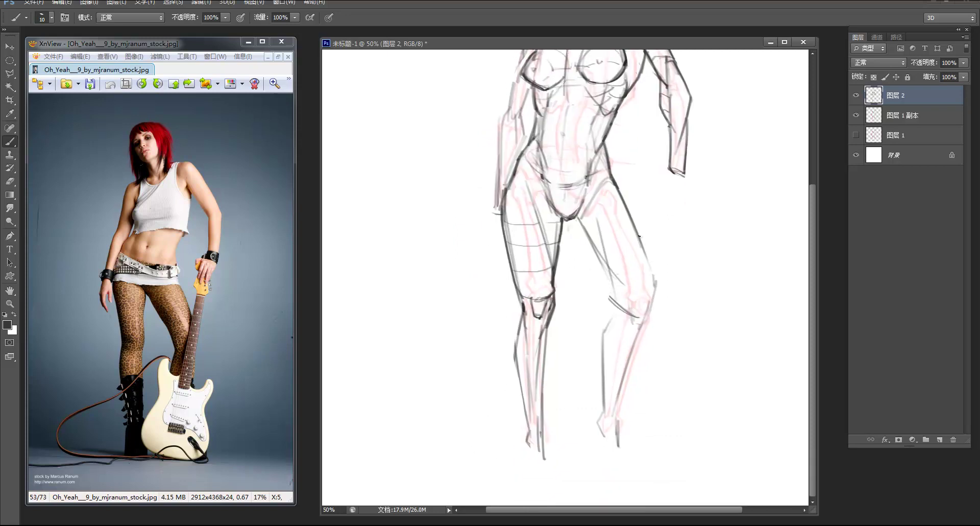
key(e)
mouse_move(619, 199)
mouse_down()
mouse_move(642, 248)
mouse_move(619, 190)
mouse_move(632, 204)
mouse_move(648, 282)
mouse_up()
key(b)
key(ctrl+z)
mouse_move(615, 184)
mouse_down()
mouse_move(654, 262)
mouse_move(648, 313)
mouse_up()
key(e)
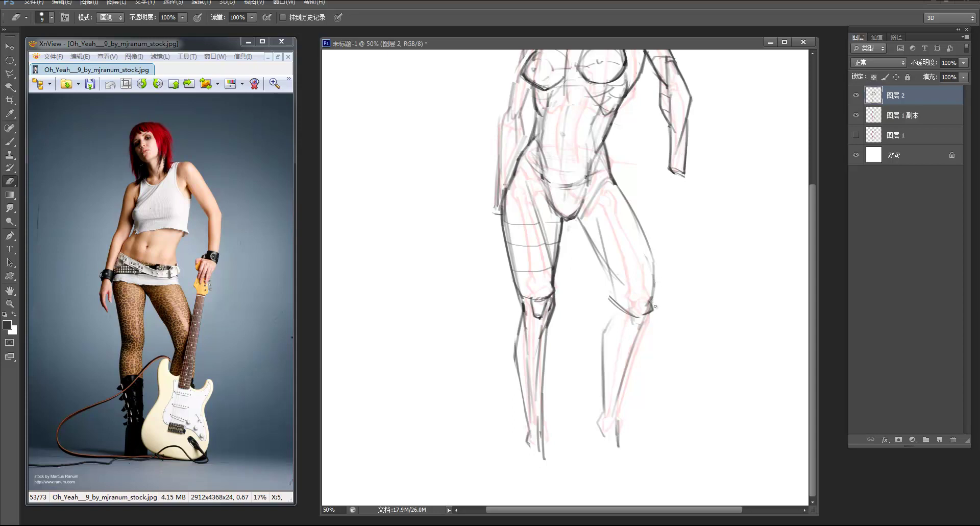
Draw the inner and outer contours of the right lower leg from the knee down to the ankle
key(b)
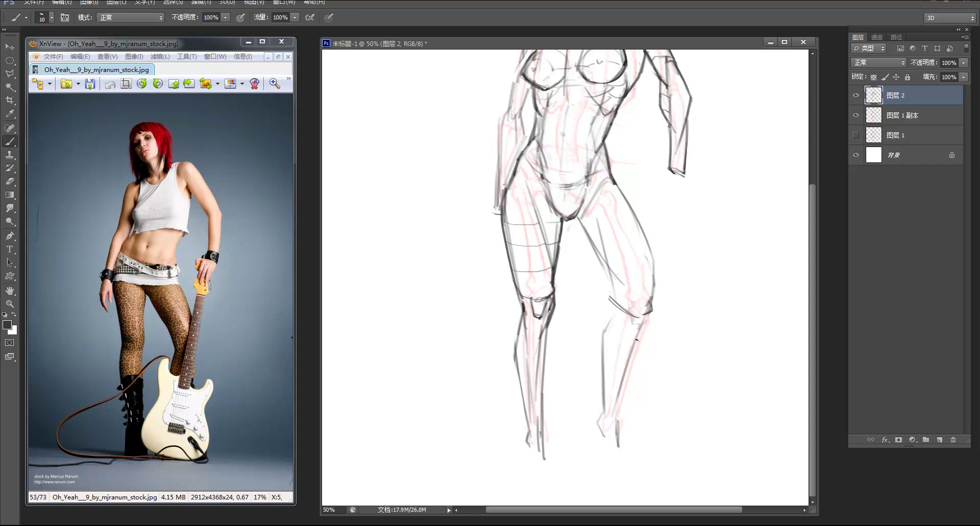
drag(648, 312, 618, 403)
drag(649, 314, 641, 331)
drag(630, 328, 636, 333)
drag(613, 306, 614, 319)
drag(620, 334, 618, 440)
mouse_move(620, 311)
mouse_down()
mouse_move(604, 337)
mouse_move(607, 345)
mouse_move(607, 326)
mouse_move(601, 376)
mouse_up()
Clean up the stray lines at the right ankle and close off the end of the lower leg
key(e)
drag(599, 419, 596, 429)
key(b)
mouse_move(604, 338)
mouse_down()
mouse_move(604, 441)
mouse_move(620, 433)
mouse_up()
key(e)
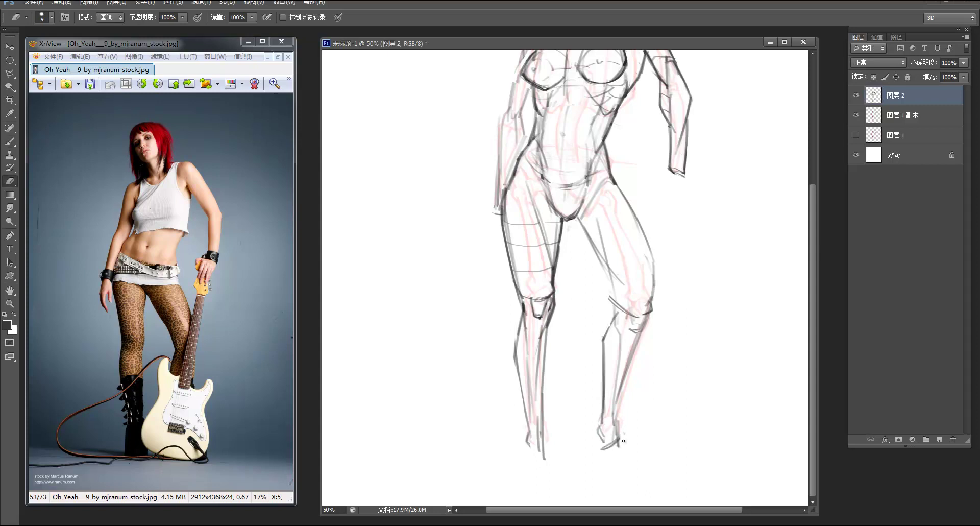
key(b)
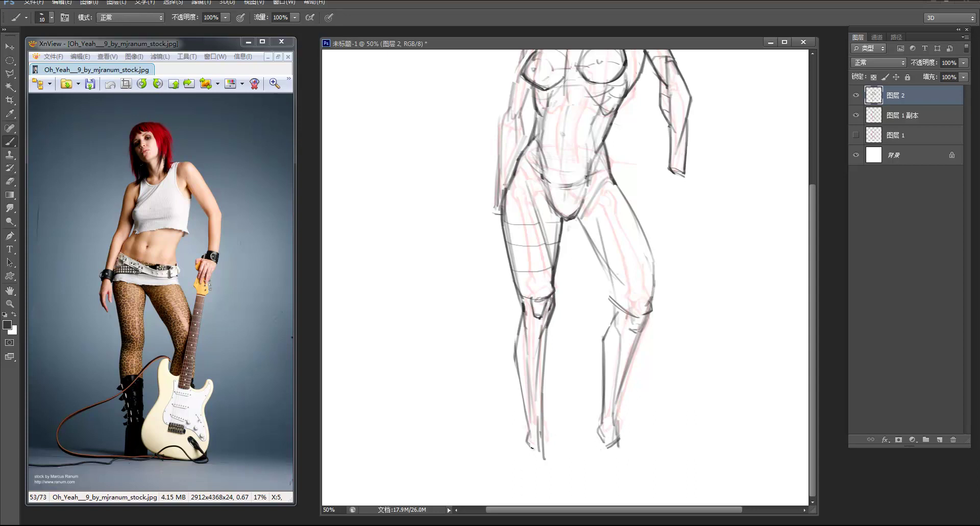
Close off the end of the left lower leg at the ankle with short angled strokes
mouse_move(527, 442)
mouse_down()
mouse_move(536, 468)
mouse_move(548, 450)
mouse_move(526, 441)
mouse_move(534, 463)
mouse_up()
key(ctrl+alt+z)
key(ctrl+alt+z)
key(ctrl+alt+z)
drag(534, 464, 545, 452)
Erase the rough wrist end of the right forearm and redraw it as a closed edge
key(e)
key(z)
alt+click(584, 378)
alt+click(584, 378)
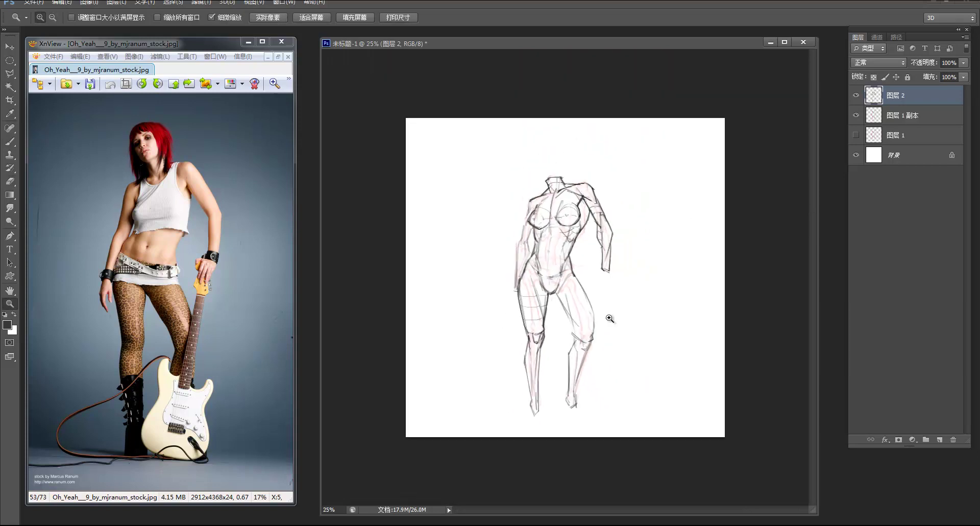
click(593, 258)
click(593, 258)
key(e)
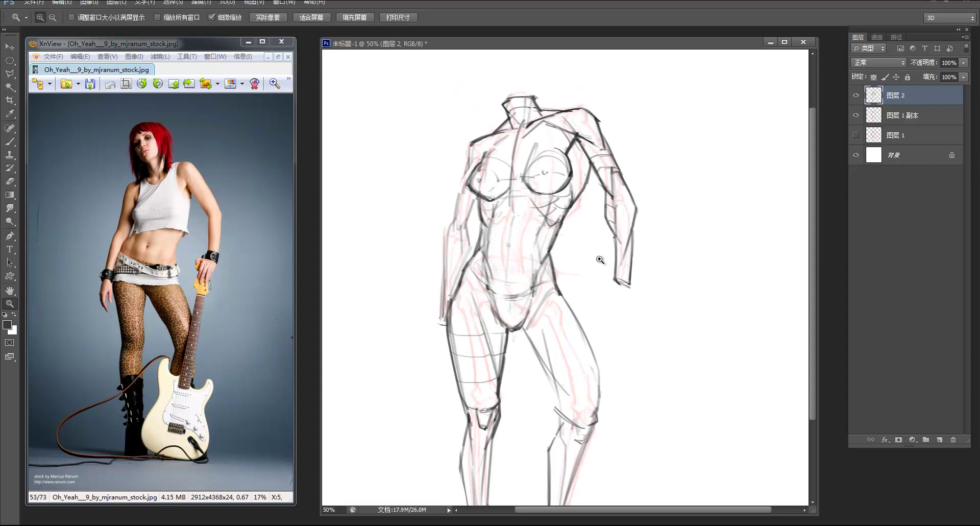
key(z)
click(593, 258)
key(e)
mouse_move(614, 285)
mouse_down()
mouse_move(641, 294)
mouse_move(607, 285)
mouse_move(636, 284)
mouse_move(623, 287)
mouse_up()
key(b)
key(e)
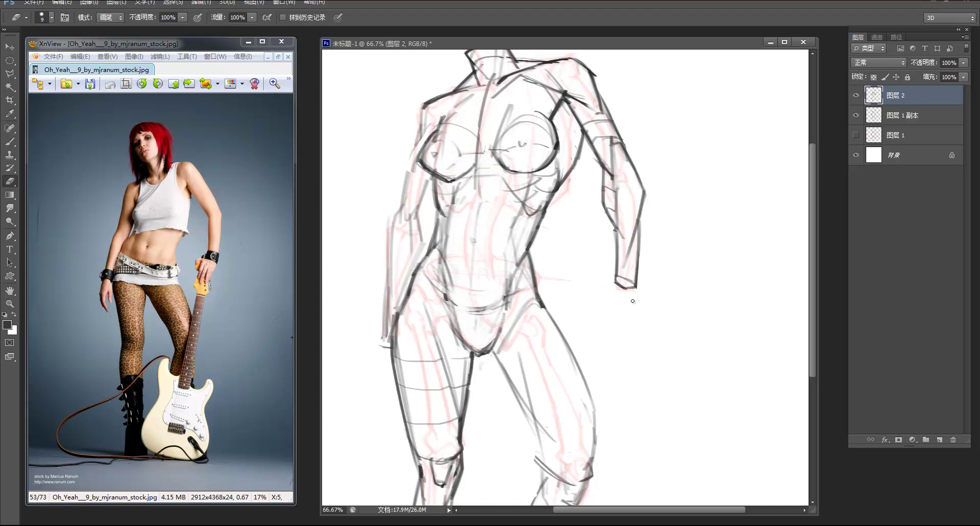
Draw curved cross-section lines across the right forearm between the elbow and the wrist
key(b)
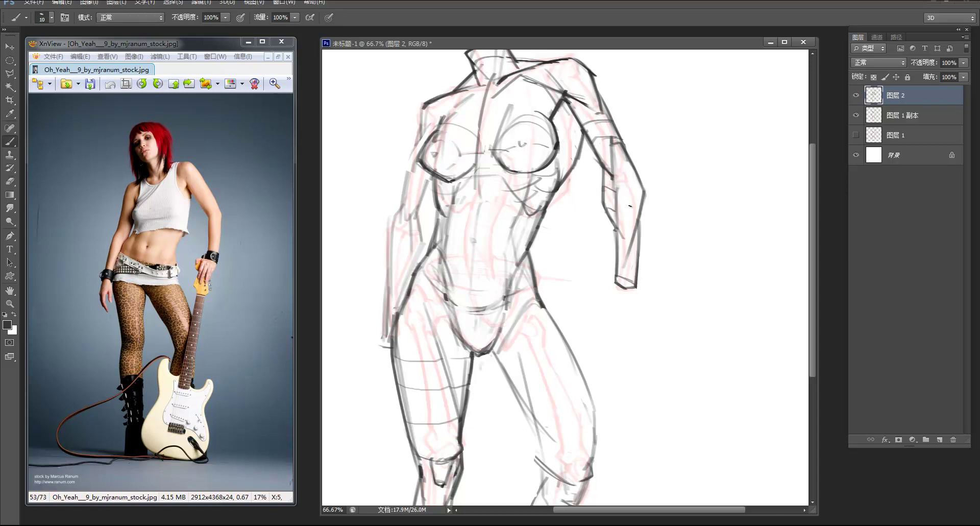
drag(617, 209, 639, 217)
drag(618, 253, 633, 255)
drag(617, 224, 633, 231)
scroll(639, 180, up, 3)
Erase the rough lines at the right elbow and redraw the joint where the forearm begins
key(e)
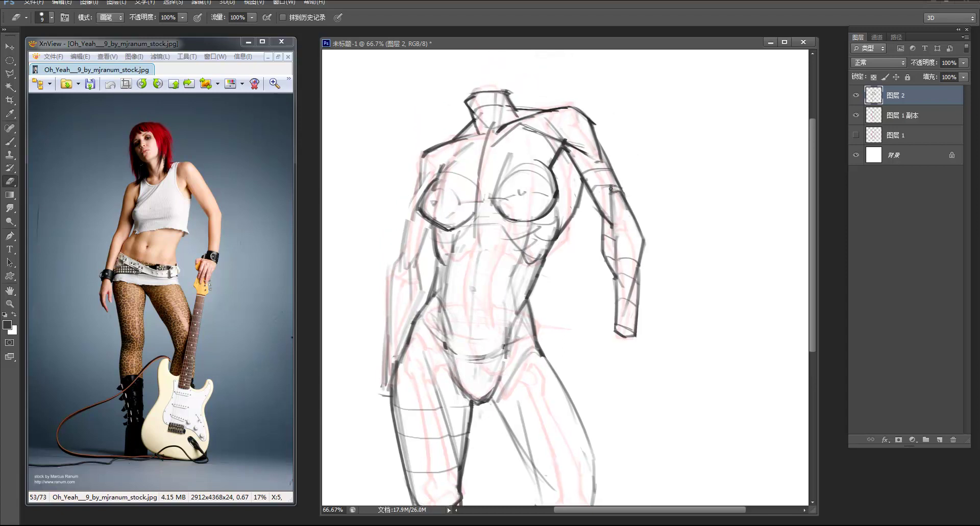
mouse_move(611, 198)
mouse_down()
mouse_move(612, 211)
mouse_move(611, 194)
mouse_up()
key(b)
mouse_move(613, 206)
mouse_down()
mouse_move(627, 210)
mouse_move(614, 225)
mouse_up()
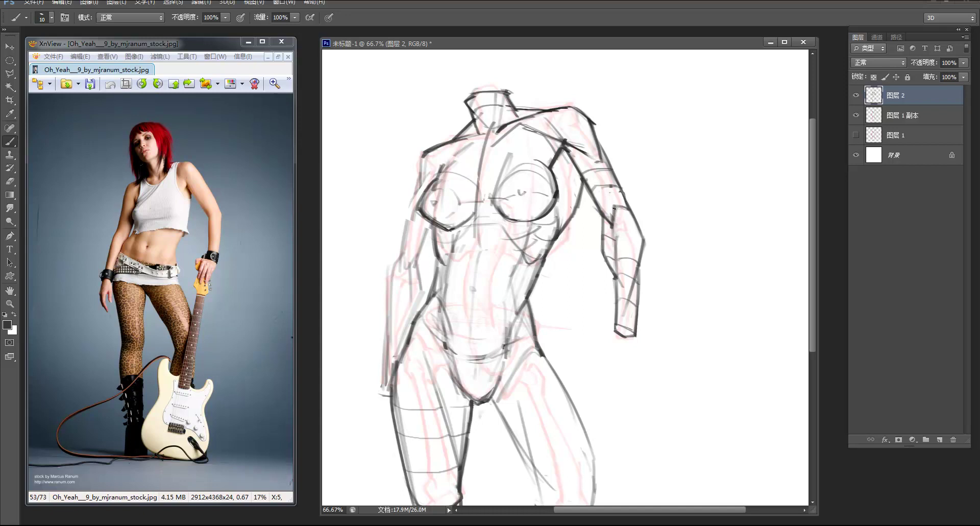
key(e)
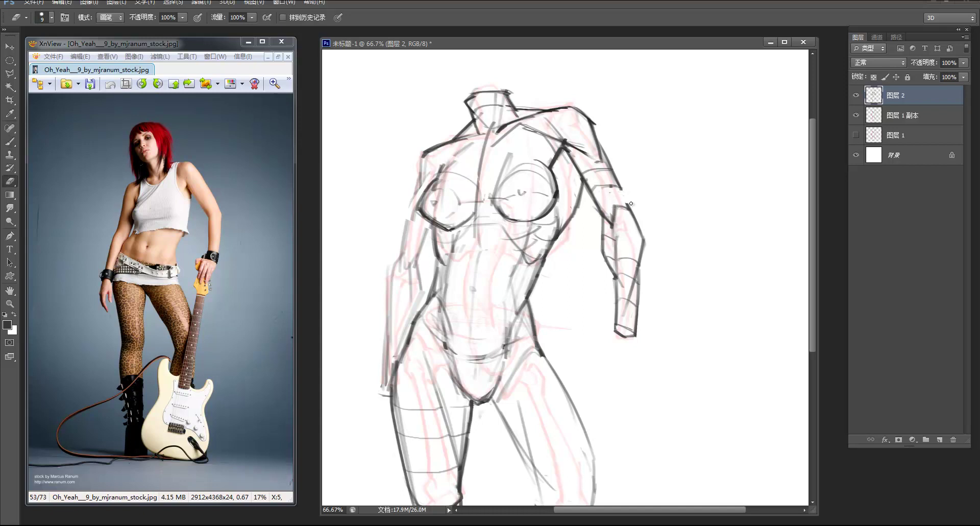
Trim the outer line of the right forearm near the wrist and shape the wrist end as an oval
key(z)
alt+click(641, 181)
alt+click(662, 175)
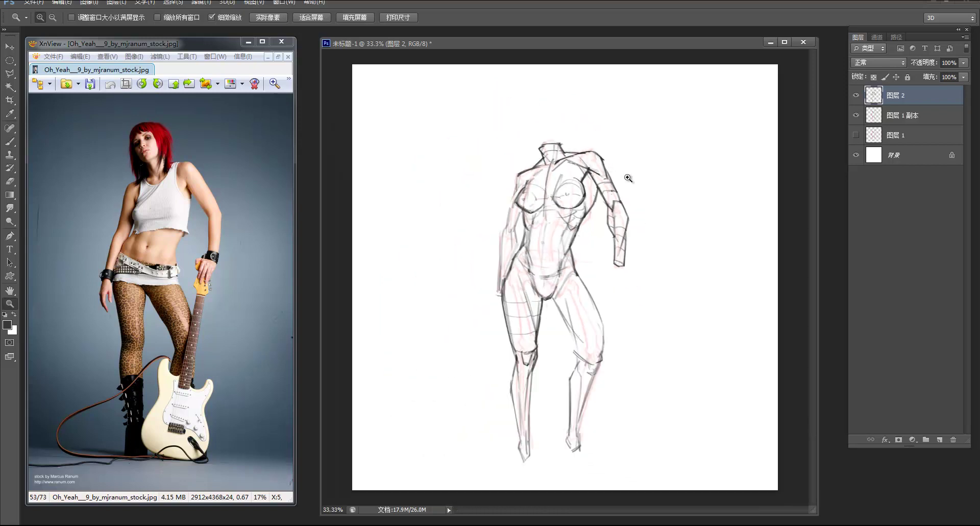
click(635, 197)
click(634, 180)
click(634, 179)
key(e)
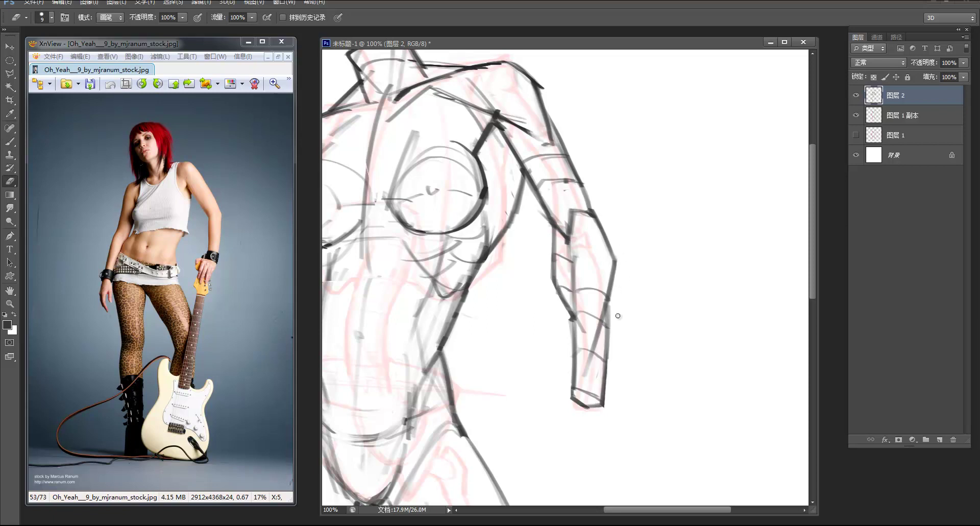
drag(614, 305, 606, 401)
key(b)
mouse_move(574, 399)
mouse_down()
mouse_move(595, 394)
mouse_move(601, 403)
mouse_move(573, 386)
mouse_move(593, 406)
mouse_up()
key(e)
key(b)
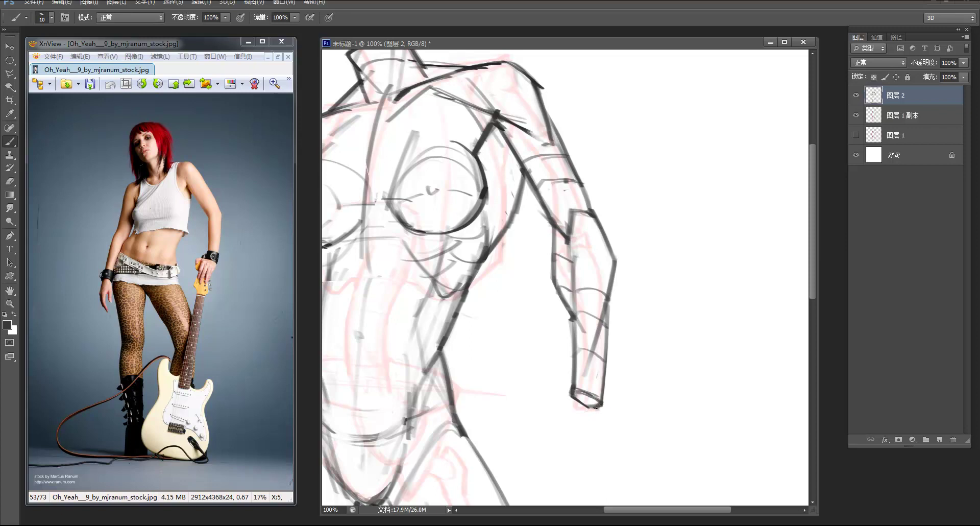
Draw the inner contour of the left arm around the elbow and the outer contour of its upper arm
key(z)
mouse_move(651, 278)
mouse_down()
mouse_move(591, 199)
mouse_move(563, 132)
mouse_up()
click(527, 191)
key(b)
scroll(502, 205, up, 2)
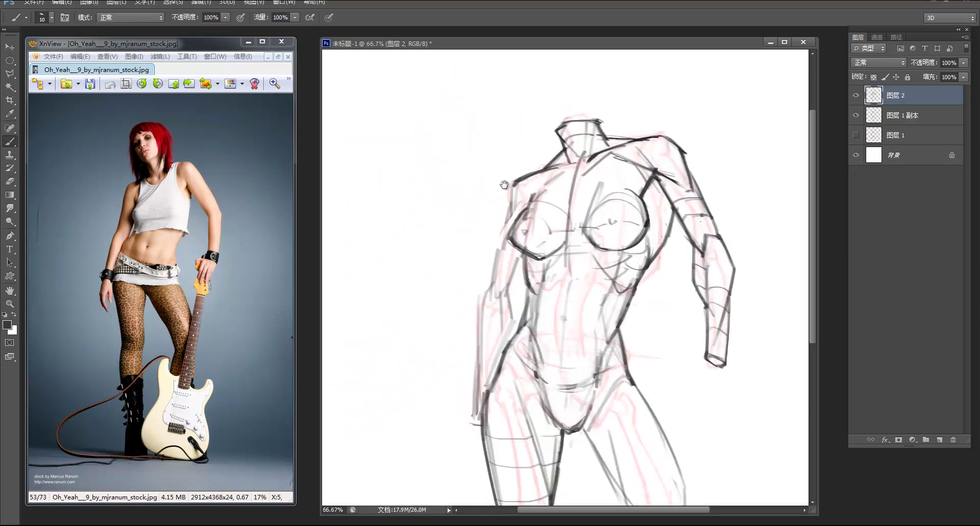
mouse_move(507, 227)
mouse_down()
mouse_move(499, 267)
mouse_move(516, 277)
mouse_move(522, 265)
mouse_move(501, 312)
mouse_up()
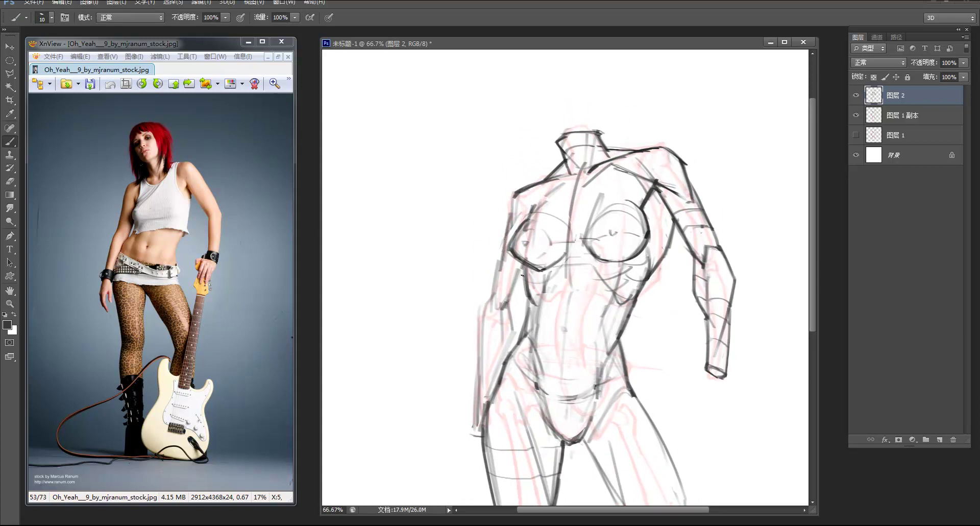
mouse_move(521, 268)
mouse_down()
mouse_move(505, 306)
mouse_move(508, 351)
mouse_up()
drag(505, 239, 492, 308)
key(ctrl+z)
drag(505, 236, 483, 380)
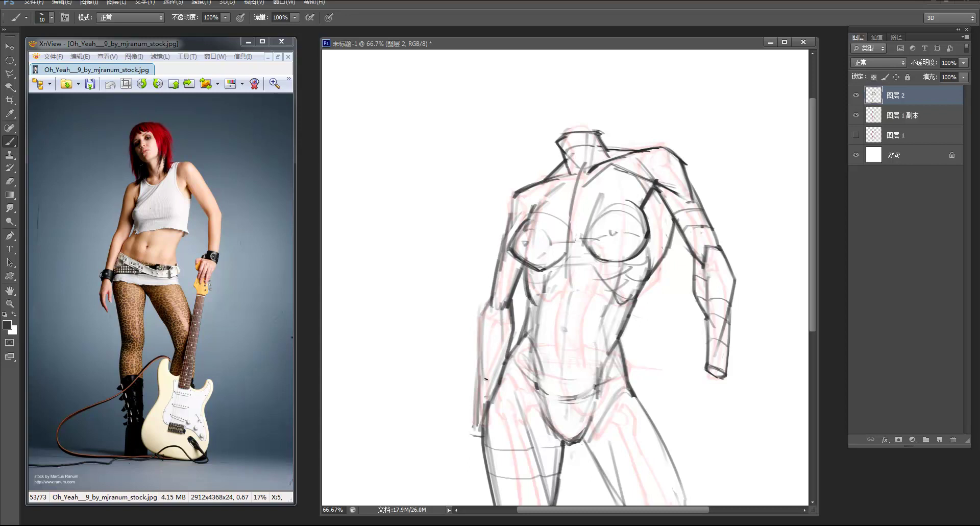
Redraw the outer contour of the left forearm from the elbow down and close it at the wrist
key(ctrl+alt+z)
key(ctrl+alt+z)
mouse_move(480, 313)
mouse_down()
mouse_move(489, 297)
mouse_move(477, 390)
mouse_up()
key(ctrl+alt+z)
key(ctrl+alt+z)
mouse_move(489, 296)
mouse_down()
mouse_move(475, 317)
mouse_move(488, 371)
mouse_up()
drag(483, 319, 480, 404)
drag(477, 357, 469, 434)
Clean up the left shoulder corner and redraw the outer contour of the left upper arm down to the elbow
key(z)
alt+click(525, 207)
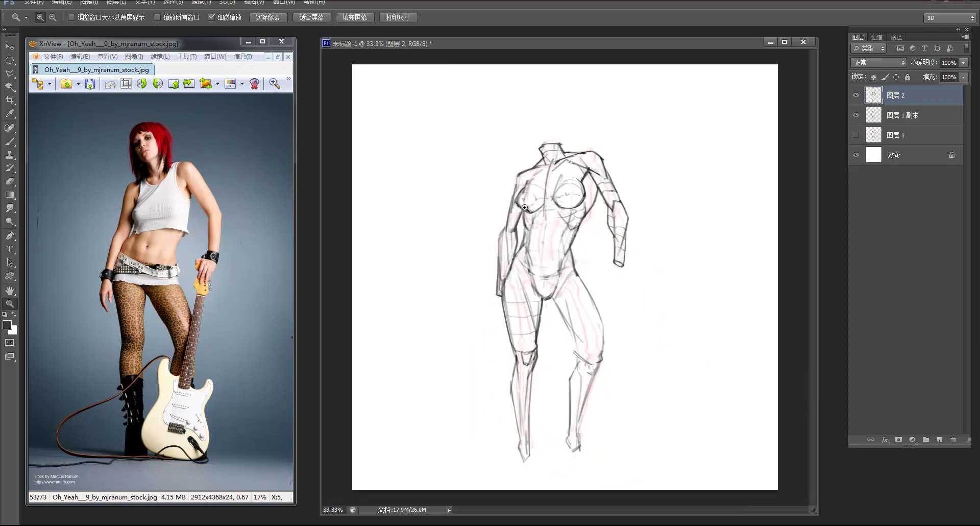
click(519, 167)
key(b)
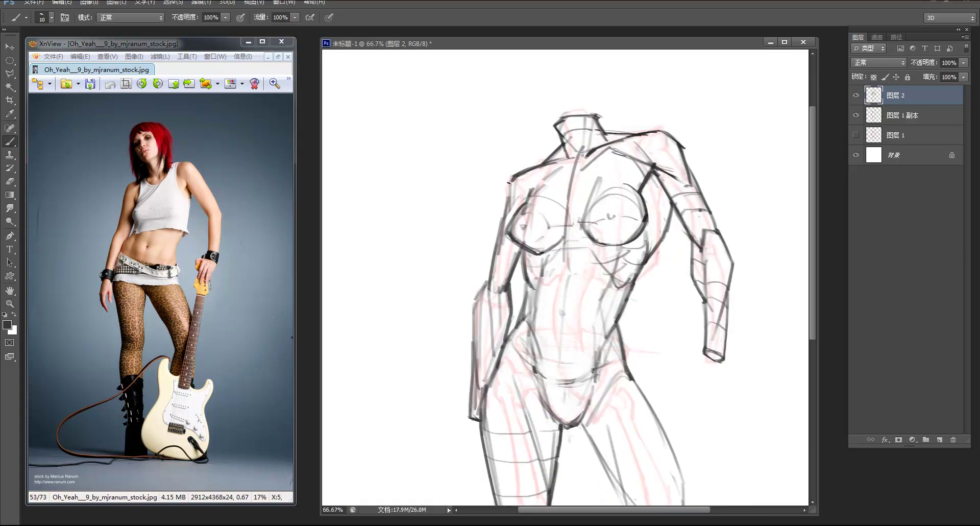
mouse_move(510, 182)
mouse_down()
mouse_move(508, 213)
mouse_move(515, 180)
mouse_up()
key(e)
drag(509, 184, 507, 190)
mouse_move(488, 256)
mouse_down()
mouse_move(510, 194)
mouse_move(500, 237)
mouse_up()
key(b)
drag(512, 175, 506, 210)
mouse_move(509, 208)
mouse_down()
mouse_move(543, 181)
mouse_move(528, 189)
mouse_move(489, 273)
mouse_up()
key(ctrl+z)
key(ctrl+z)
key(ctrl+z)
drag(506, 209, 489, 282)
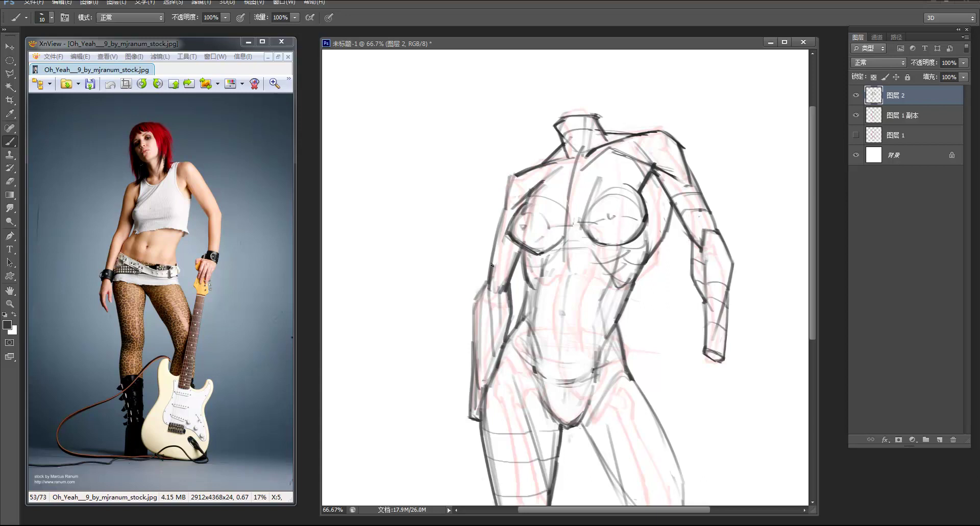
Select the left forearm with a polygonal lasso, move it slightly upward to shorten the arm, and deselect
key(l)
click(467, 291)
click(493, 266)
click(499, 290)
click(511, 275)
click(512, 324)
click(486, 383)
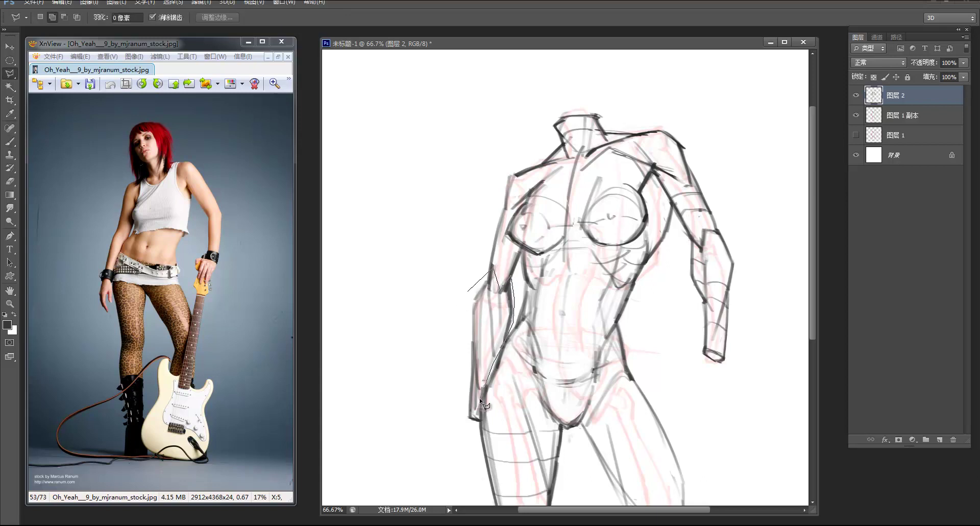
click(478, 442)
click(438, 432)
click(439, 358)
click(469, 291)
key(v)
mouse_move(498, 290)
mouse_down()
mouse_move(500, 280)
mouse_move(491, 309)
mouse_up()
key(b)
key(m)
key(ctrl+d)
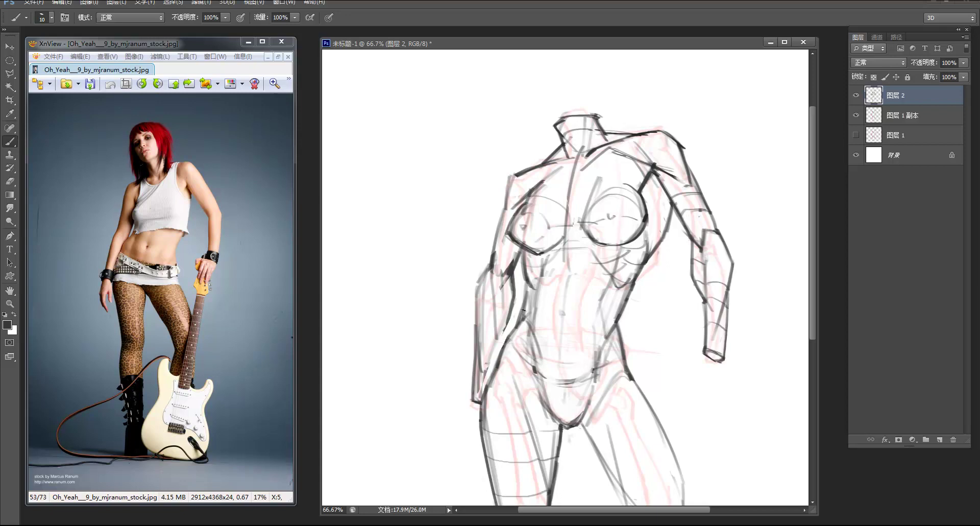
Redraw the left hip contour from the waist to the upper thigh beside the forearm and erase the excess line
drag(520, 310, 486, 373)
mouse_move(506, 341)
mouse_down()
mouse_move(484, 375)
mouse_move(477, 420)
mouse_up()
key(e)
mouse_move(500, 357)
mouse_down()
mouse_move(495, 378)
mouse_move(512, 334)
mouse_move(483, 412)
mouse_up()
key(b)
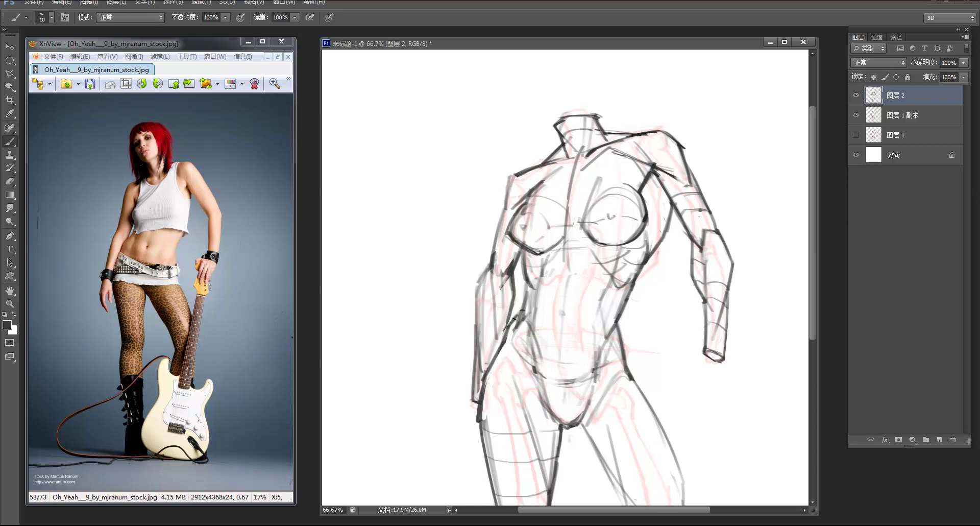
Rework the left side of the lower abdomen and groin line, erasing the rough strokes around the pelvis
key(z)
alt+click(578, 274)
alt+click(580, 271)
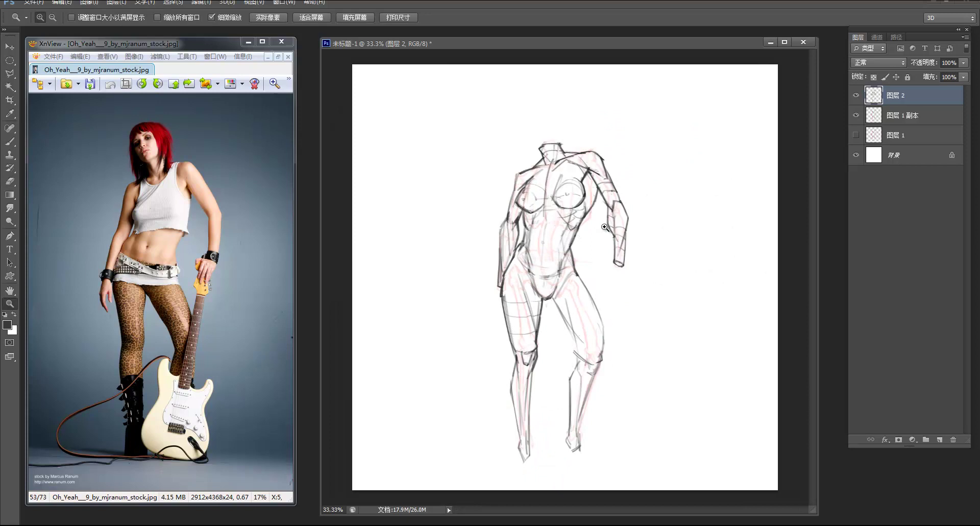
click(525, 218)
key(b)
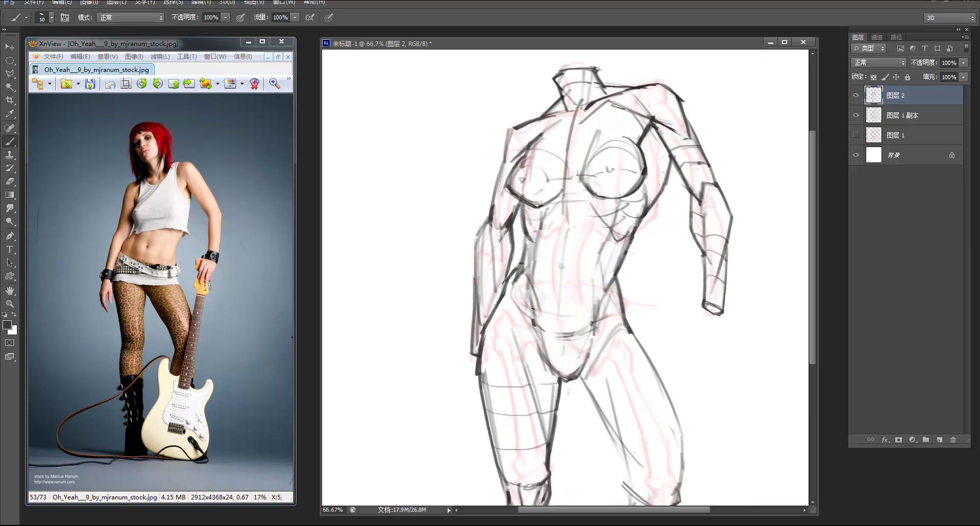
drag(530, 285, 527, 341)
key(ctrl+z)
drag(532, 342, 548, 363)
key(e)
drag(524, 332, 542, 344)
drag(543, 304, 549, 354)
key(b)
Erase the overlapping lines between the left wrist and outer thigh, and darken the left waist contour
key(e)
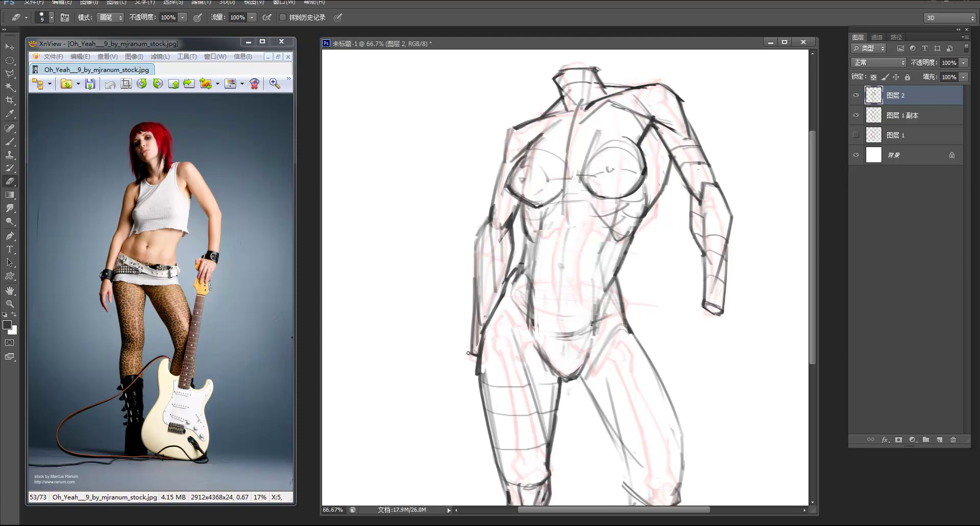
drag(477, 362, 478, 393)
key(b)
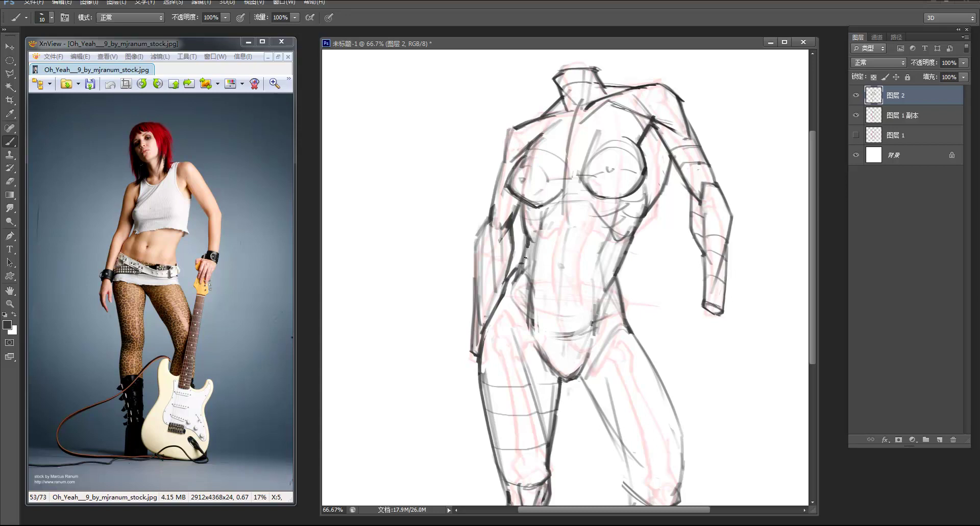
drag(528, 251, 515, 281)
key(ctrl+z)
key(z)
alt+click(556, 169)
alt+click(556, 169)
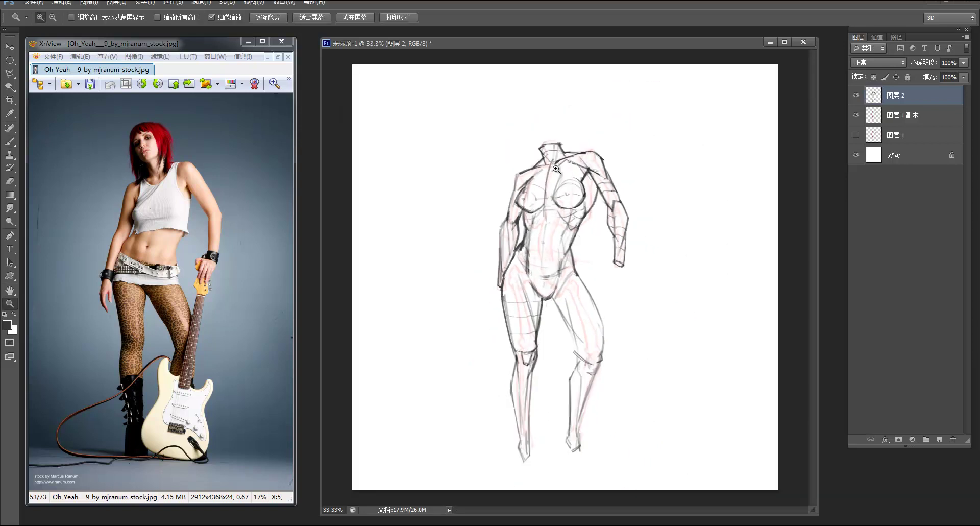
Add a new Multiply layer and shade the sides and lower edge of the abdomen with a larger brush
click(505, 233)
key(b)
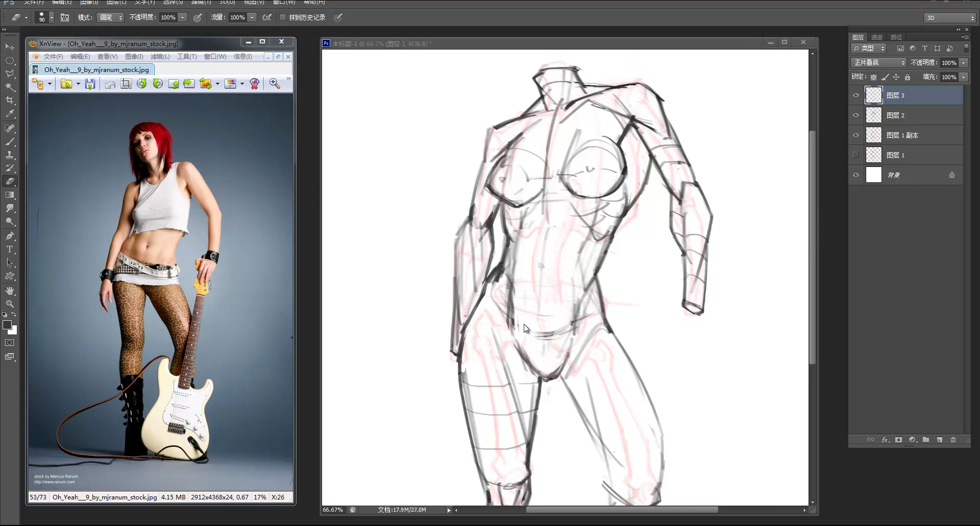
key(b)
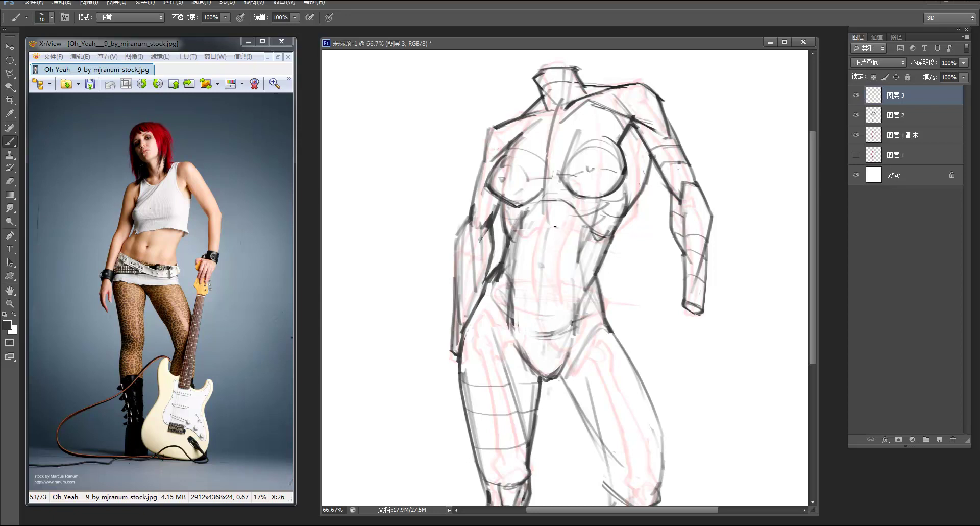
key(bracketright)
drag(521, 225, 521, 291)
drag(582, 233, 574, 274)
mouse_move(522, 290)
mouse_down()
mouse_move(514, 322)
mouse_move(506, 307)
mouse_move(531, 333)
mouse_up()
drag(554, 334, 572, 318)
drag(575, 261, 571, 321)
mouse_move(570, 322)
mouse_down()
mouse_move(557, 335)
mouse_move(572, 319)
mouse_up()
mouse_move(507, 306)
mouse_down()
mouse_move(528, 335)
mouse_move(525, 356)
mouse_up()
Shade along both sides of the groin's V-shape with a smaller brush
key([)
key([)
mouse_move(512, 326)
mouse_down()
mouse_move(540, 341)
mouse_move(569, 341)
mouse_move(554, 369)
mouse_up()
key(z)
drag(564, 219, 556, 243)
click(553, 245)
click(553, 245)
key(b)
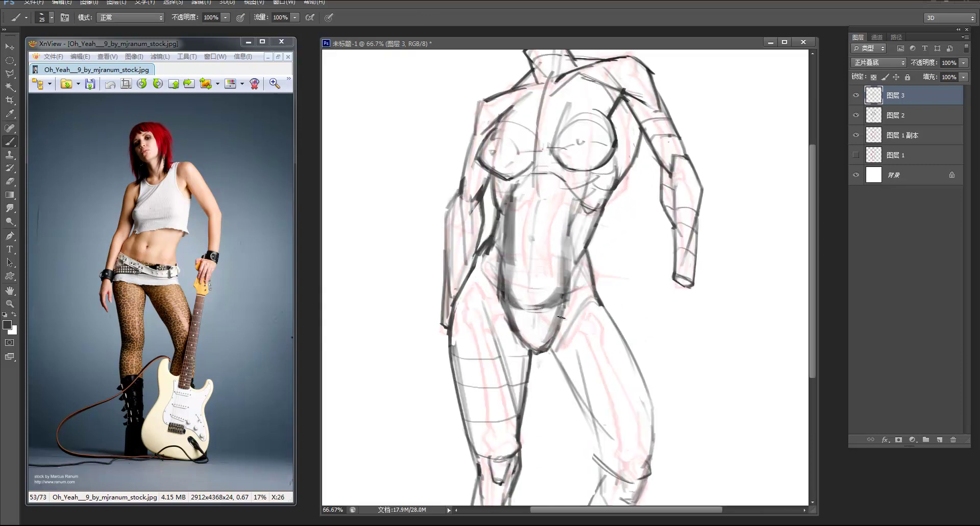
drag(565, 306, 548, 345)
mouse_move(566, 308)
mouse_down()
mouse_move(551, 338)
mouse_move(572, 315)
mouse_up()
Trim the excess shading along the right side of the groin with a smaller eraser
key(e)
key(bracketright)
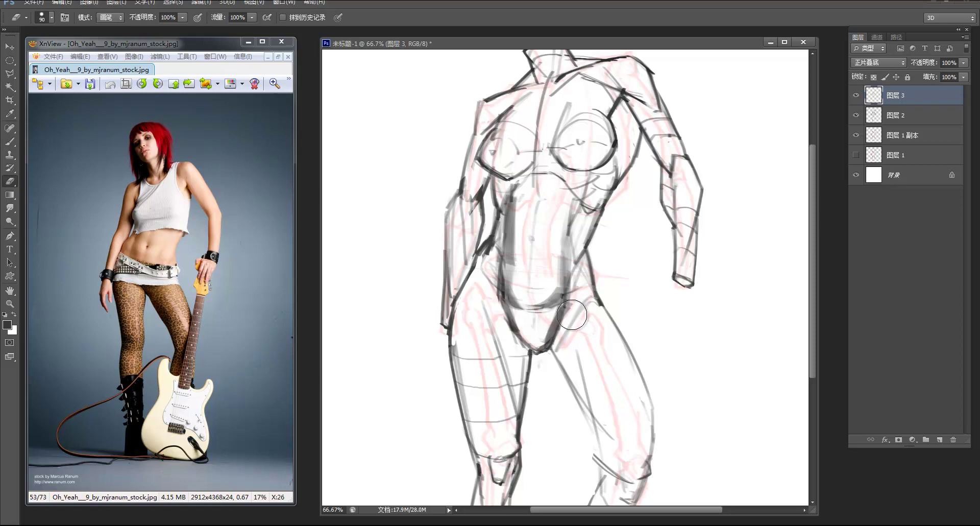
key(bracketleft)
key(bracketleft)
key(bracketleft)
key(bracketleft)
key(bracketleft)
key(bracketleft)
key(bracketleft)
drag(568, 317, 549, 348)
key(b)
Shade the arch under the rib cage and fill both flanks beside the abdomen with tone
key(z)
alt+click(605, 279)
click(546, 236)
key(b)
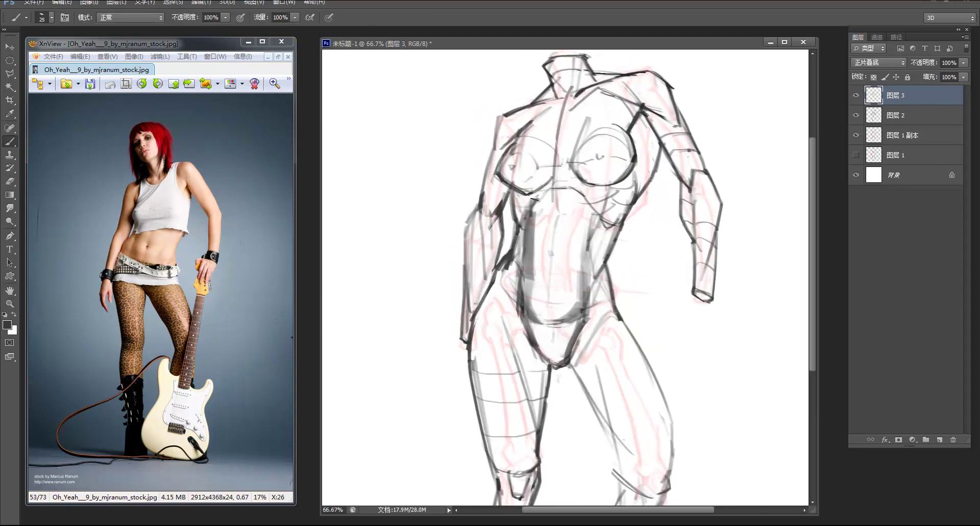
mouse_move(545, 191)
mouse_down()
mouse_move(602, 193)
mouse_move(580, 196)
mouse_move(606, 217)
mouse_move(597, 228)
mouse_move(618, 231)
mouse_move(605, 225)
mouse_up()
mouse_move(529, 207)
mouse_down()
mouse_move(520, 218)
mouse_move(512, 199)
mouse_move(515, 255)
mouse_move(520, 244)
mouse_move(510, 296)
mouse_move(503, 275)
mouse_move(495, 286)
mouse_move(514, 301)
mouse_move(509, 280)
mouse_up()
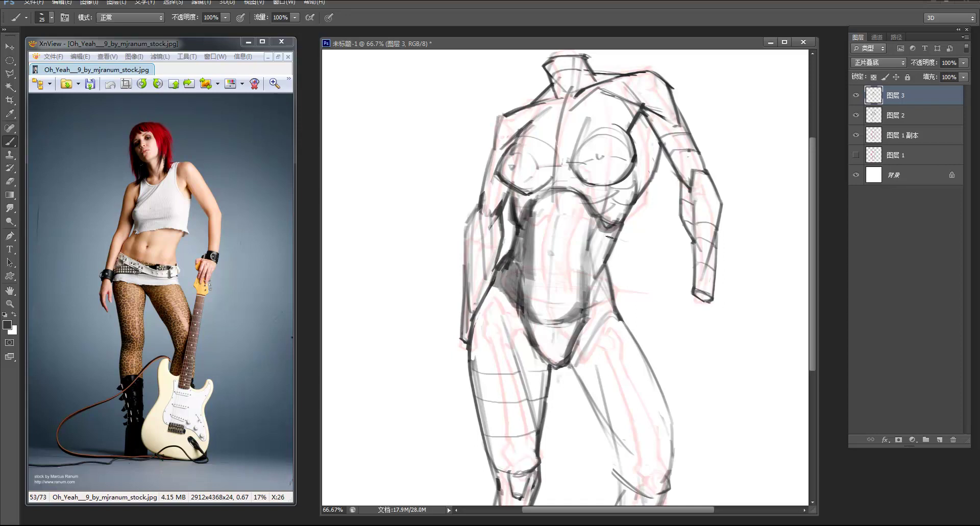
mouse_move(607, 243)
mouse_down()
mouse_move(597, 258)
mouse_move(605, 273)
mouse_move(593, 267)
mouse_up()
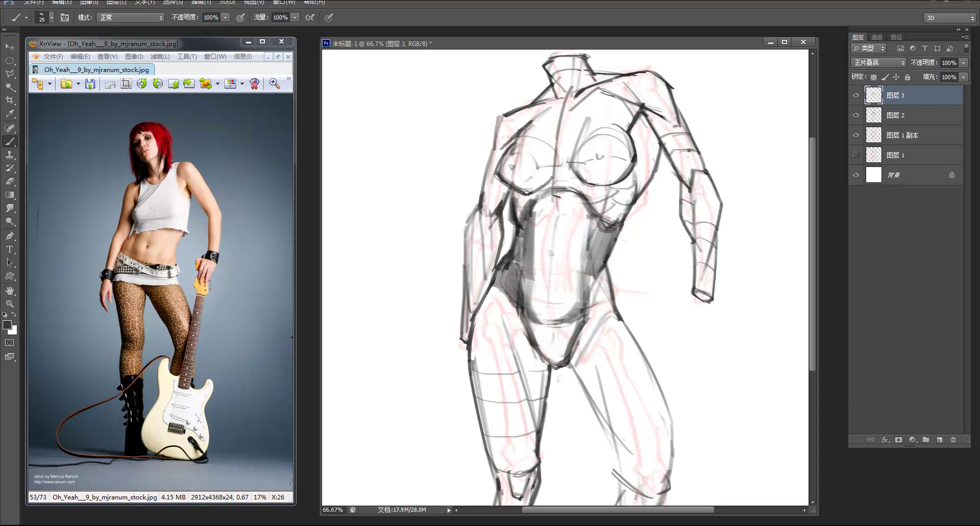
Shade the abdomen's center line from the rib arch down to the groin, redoing the stroke until it fits
drag(555, 183, 552, 269)
key(ctrl+alt+z)
key(ctrl+alt+z)
drag(567, 192, 551, 261)
key(ctrl+z)
drag(564, 188, 554, 357)
key(z)
alt+click(552, 276)
alt+click(550, 196)
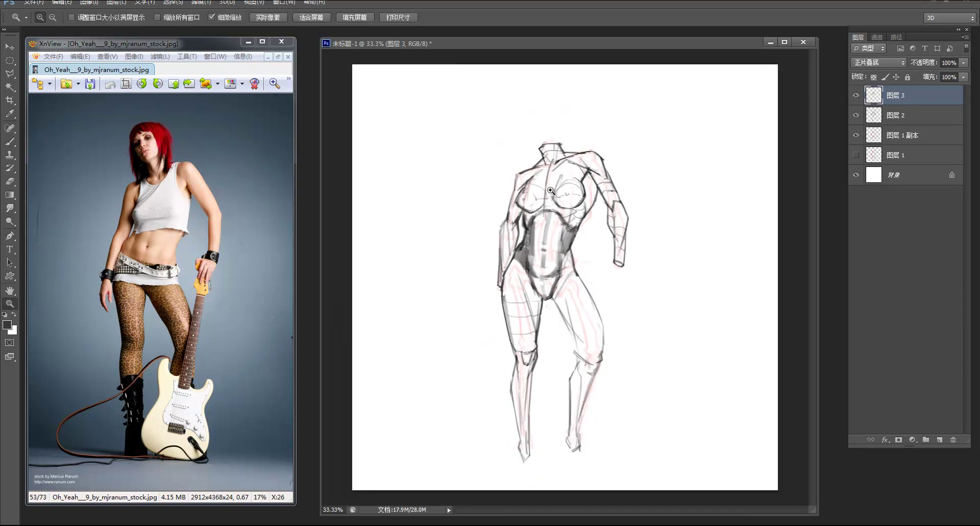
Shade the inner side of the right thigh from the groin down to the knee
click(546, 241)
click(551, 292)
key(b)
scroll(569, 268, down, 1)
drag(593, 289, 585, 216)
mouse_move(568, 255)
mouse_down()
mouse_move(600, 290)
mouse_move(603, 321)
mouse_up()
drag(591, 288, 602, 329)
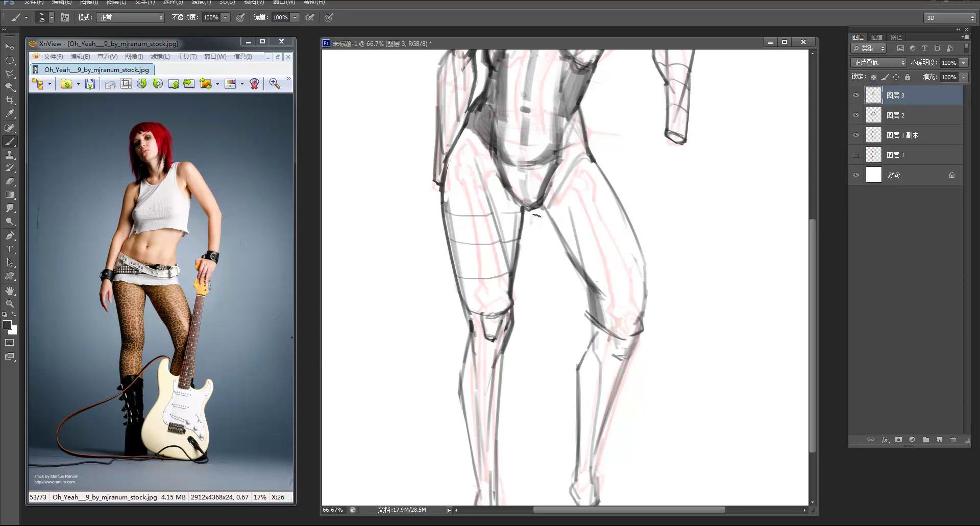
drag(525, 207, 586, 272)
drag(580, 177, 585, 196)
drag(576, 160, 582, 197)
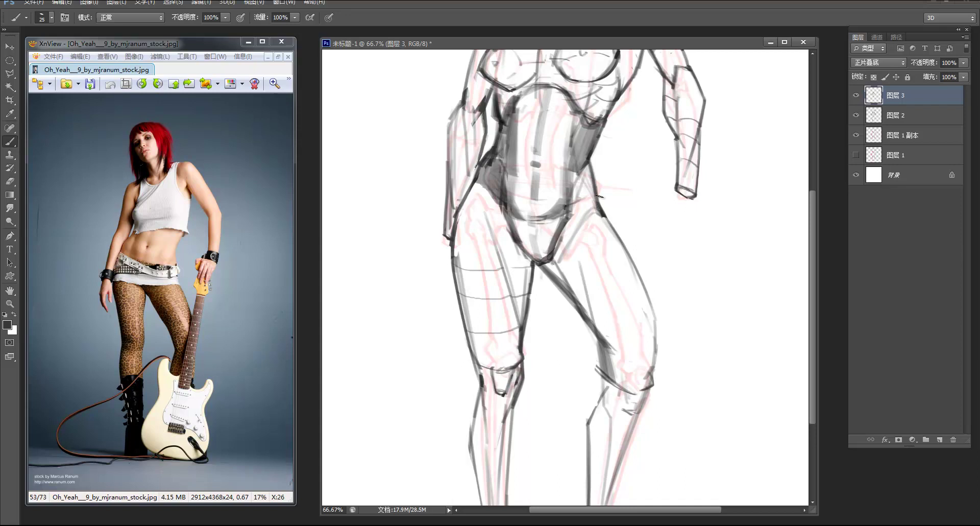
Add tone to the front of the right thigh, around both knees and just below the right knee
mouse_move(577, 207)
mouse_down()
mouse_move(619, 378)
mouse_move(588, 230)
mouse_move(607, 364)
mouse_move(646, 368)
mouse_move(633, 412)
mouse_move(632, 387)
mouse_up()
key(ctrl+z)
mouse_move(483, 375)
mouse_down()
mouse_move(497, 397)
mouse_move(512, 374)
mouse_up()
mouse_move(657, 337)
mouse_down()
mouse_move(654, 316)
mouse_move(652, 363)
mouse_move(636, 374)
mouse_up()
scroll(651, 313, down, 5)
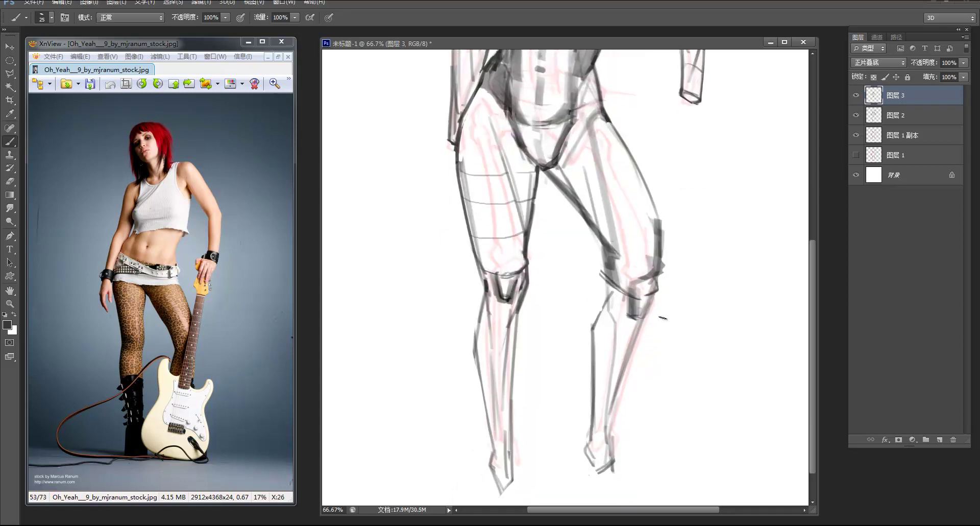
drag(618, 301, 601, 308)
key(z)
click(664, 227)
alt+click(660, 197)
alt+click(655, 195)
alt+click(658, 179)
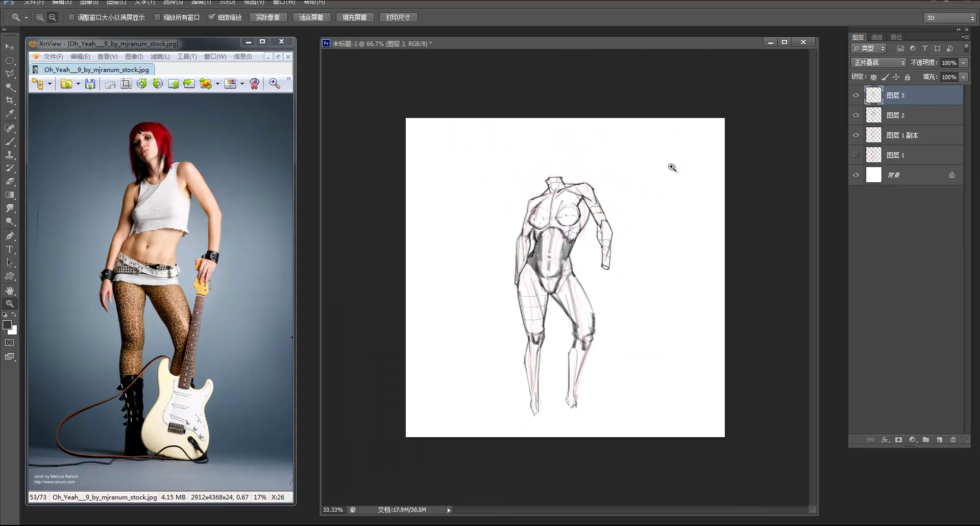
Toggle the visibility of 图层 2 and 图层 1 副本 to compare, leaving the red skeleton layer hidden
click(856, 115)
click(855, 135)
click(856, 135)
click(855, 115)
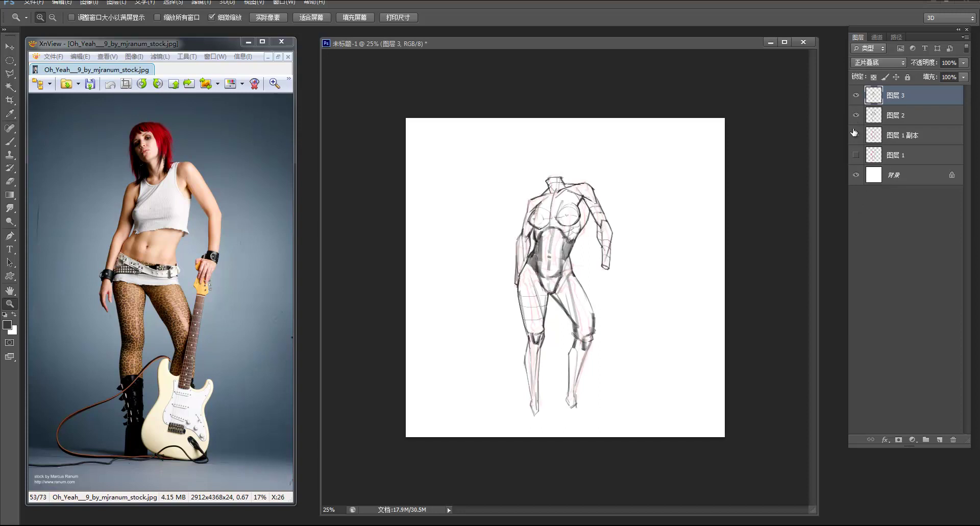
click(856, 135)
click(856, 115)
click(855, 115)
click(855, 116)
click(856, 116)
click(855, 115)
click(855, 116)
click(855, 116)
click(856, 117)
Lower the opacity of 图层 3 to 43% and merge it into 图层 2
drag(932, 64, 903, 82)
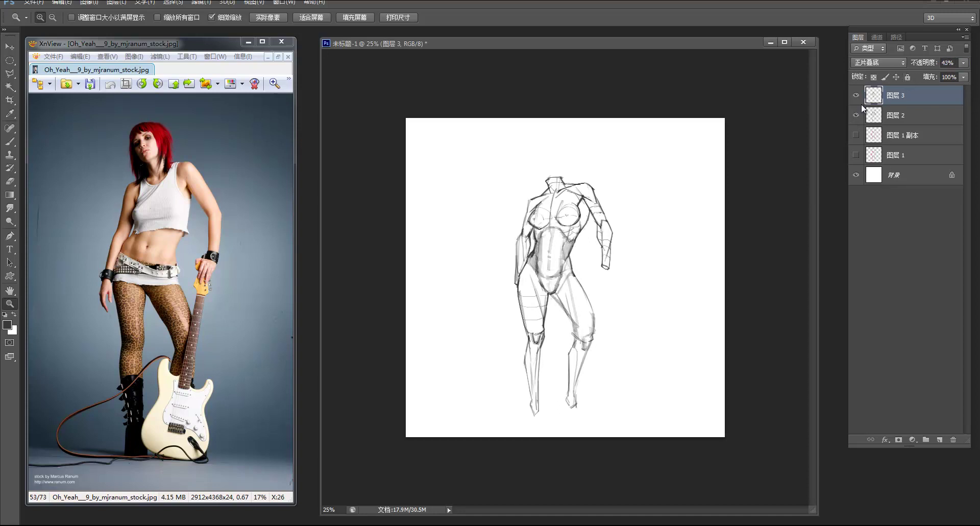
key(ctrl+plus)
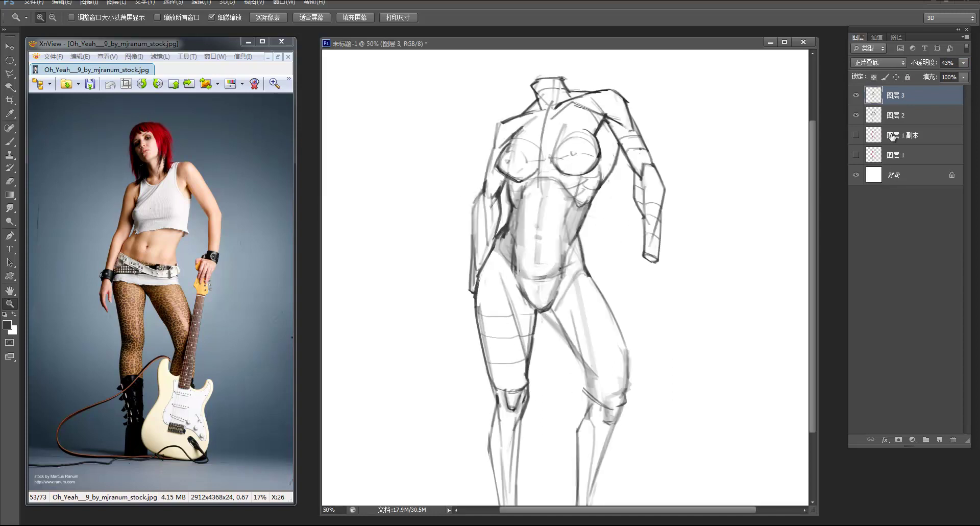
key(Delete)
key(b)
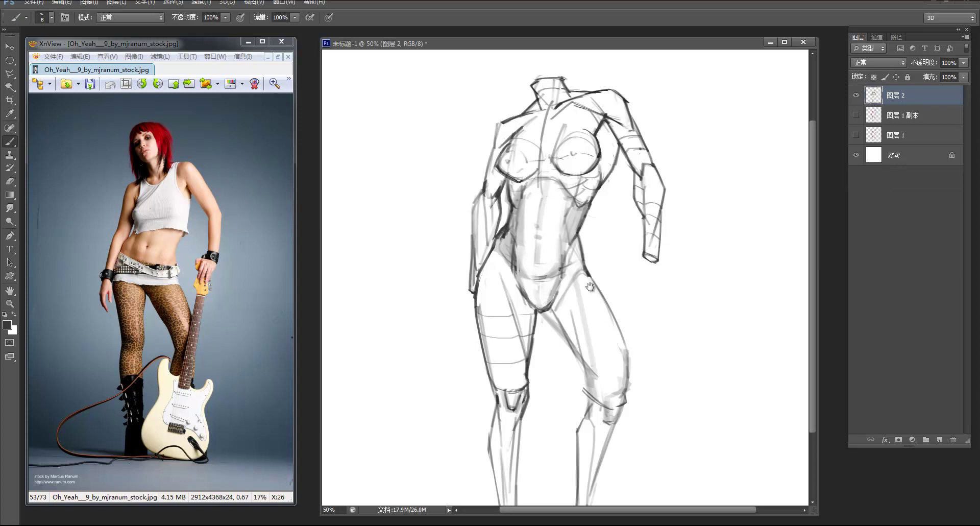
Redraw the inner contour of the right thigh and clean up the rough lines around the right knee
scroll(577, 282, down, 2)
key(e)
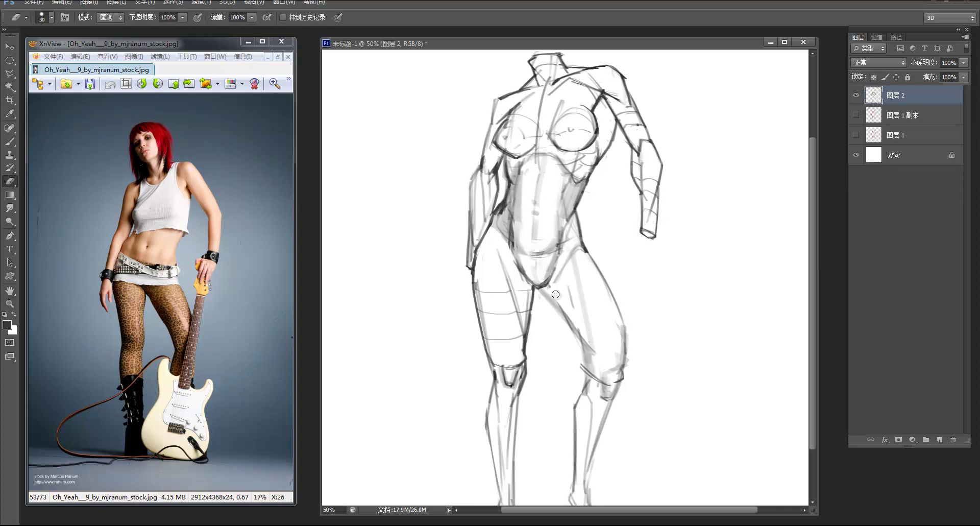
key(b)
mouse_move(540, 288)
mouse_down()
mouse_move(579, 339)
mouse_move(538, 284)
mouse_move(592, 352)
mouse_up()
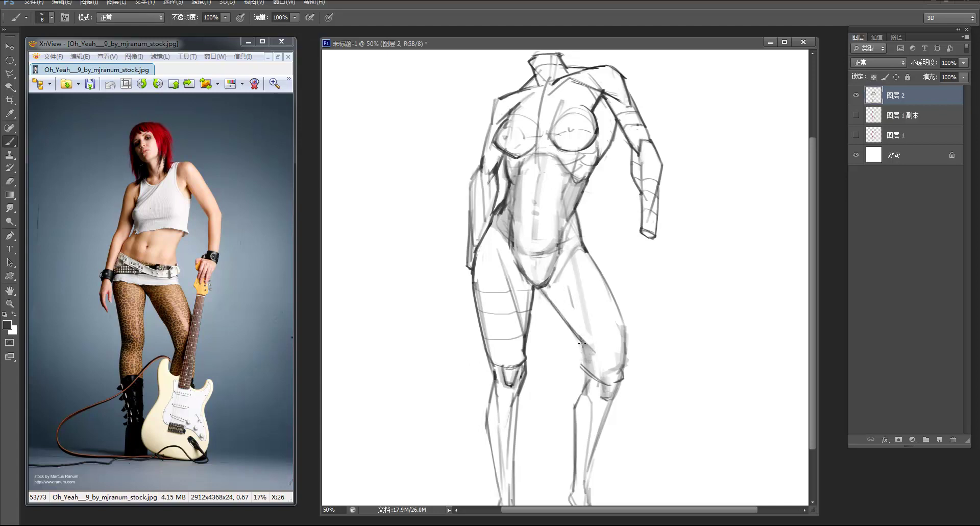
mouse_move(580, 339)
mouse_down()
mouse_move(586, 369)
mouse_move(620, 346)
mouse_move(587, 340)
mouse_up()
key(e)
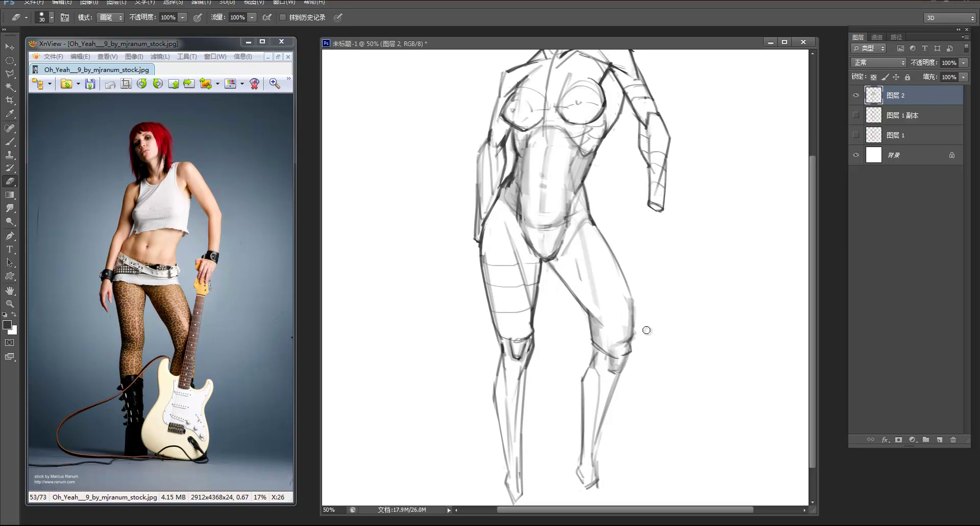
key(b)
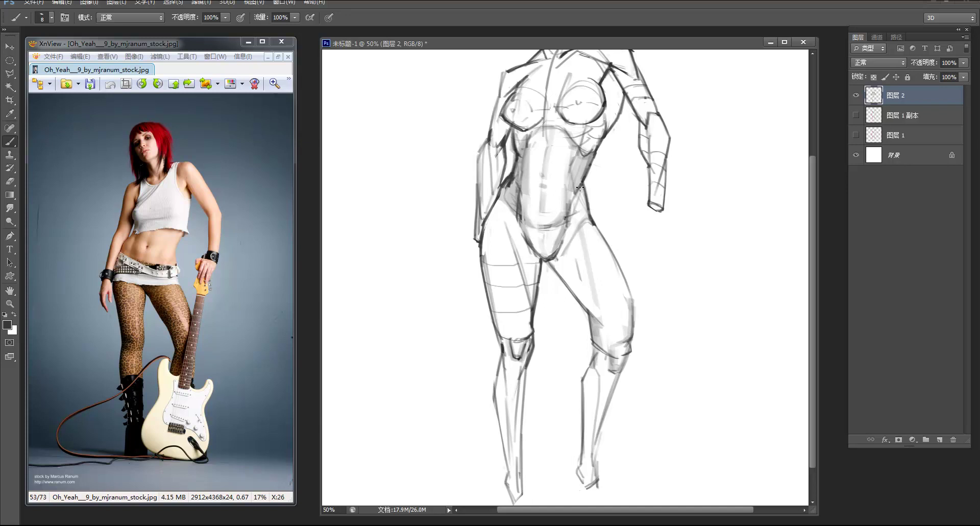
Draw a shin line down the left lower leg from the knee to the ankle
drag(574, 337, 615, 295)
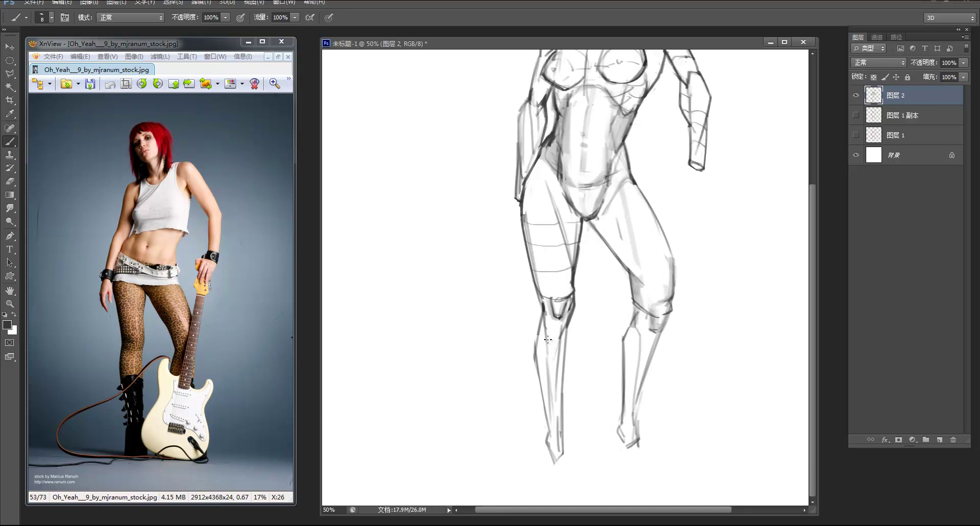
drag(544, 319, 547, 363)
key(ctrl+z)
drag(545, 325, 552, 440)
key(e)
drag(610, 264, 647, 266)
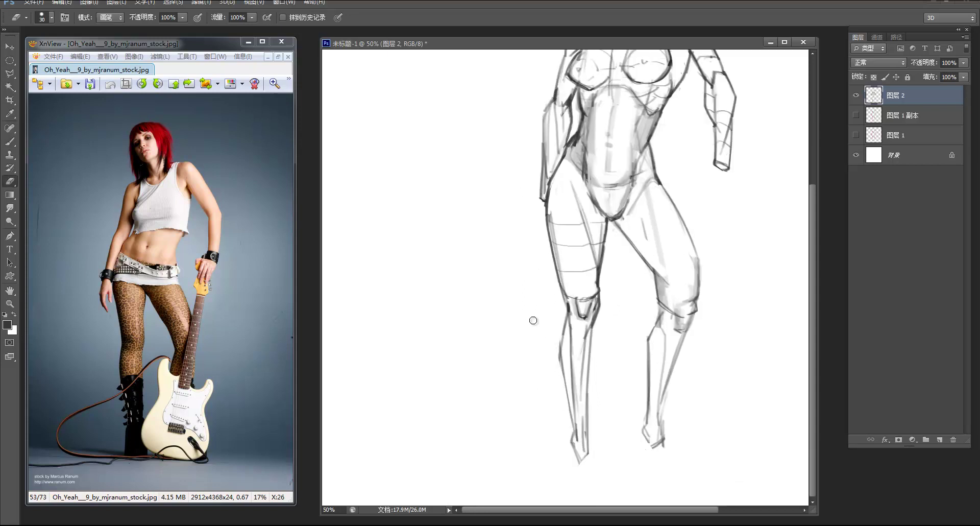
Add two curved cross-contour lines across the left calf
key(b)
scroll(567, 335, up, 1)
mouse_move(560, 338)
mouse_down()
mouse_move(574, 351)
mouse_move(597, 348)
mouse_up()
drag(565, 386, 587, 397)
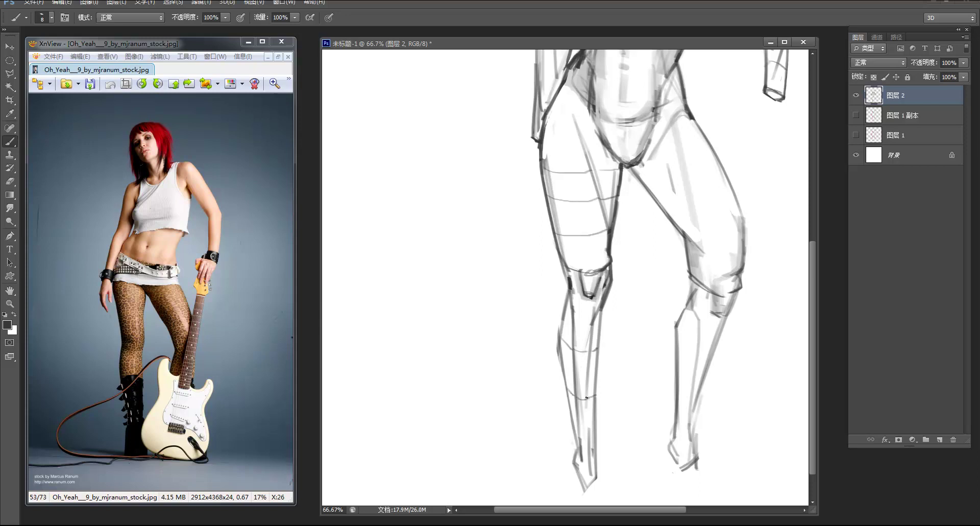
Redraw the shin plane line from the lower calf to the ankle of the left leg
drag(588, 397, 589, 473)
key(ctrl+z)
drag(587, 398, 588, 480)
key(ctrl+z)
drag(587, 389, 591, 474)
Erase the right contour of the left lower leg near the ankle and redraw it as a cleaner line
key(e)
drag(600, 400, 602, 471)
drag(597, 417, 596, 480)
key(b)
drag(596, 394, 595, 491)
key(ctrl+z)
drag(596, 395, 592, 475)
key(ctrl+z)
mouse_move(596, 389)
mouse_down()
mouse_move(596, 490)
mouse_move(585, 491)
mouse_up()
key(ctrl+z)
drag(593, 458, 595, 484)
key(ctrl+z)
drag(593, 439, 590, 488)
key(z)
alt+click(628, 379)
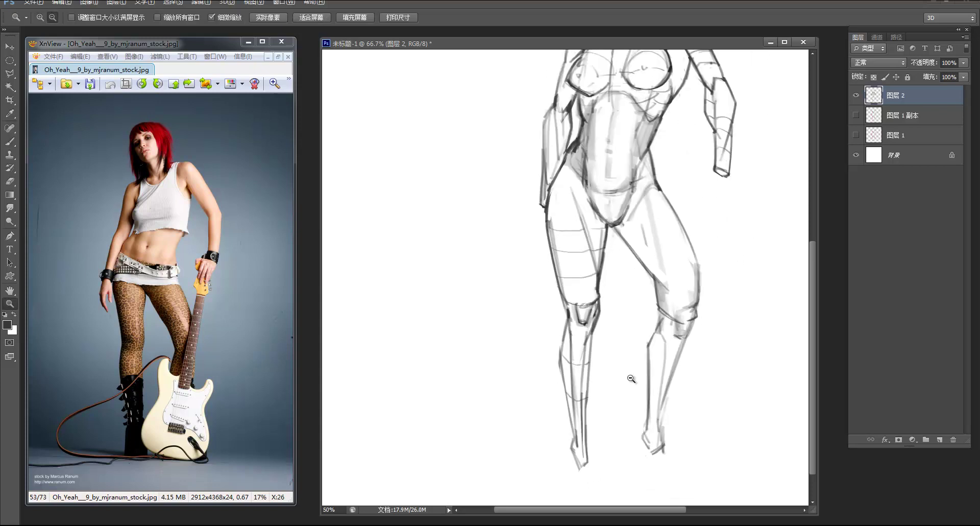
alt+click(633, 352)
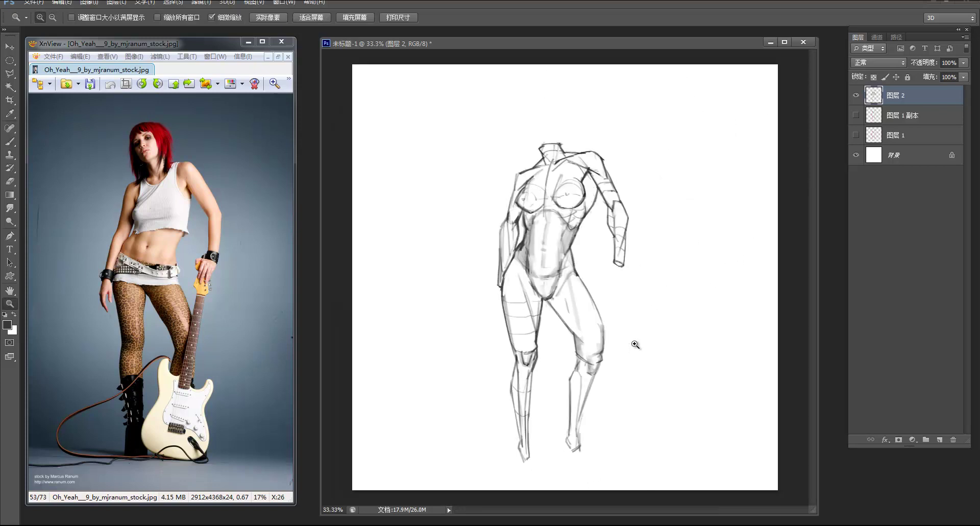
Draw the navel on the abdomen and darken the line of the rib arch
click(522, 250)
key(b)
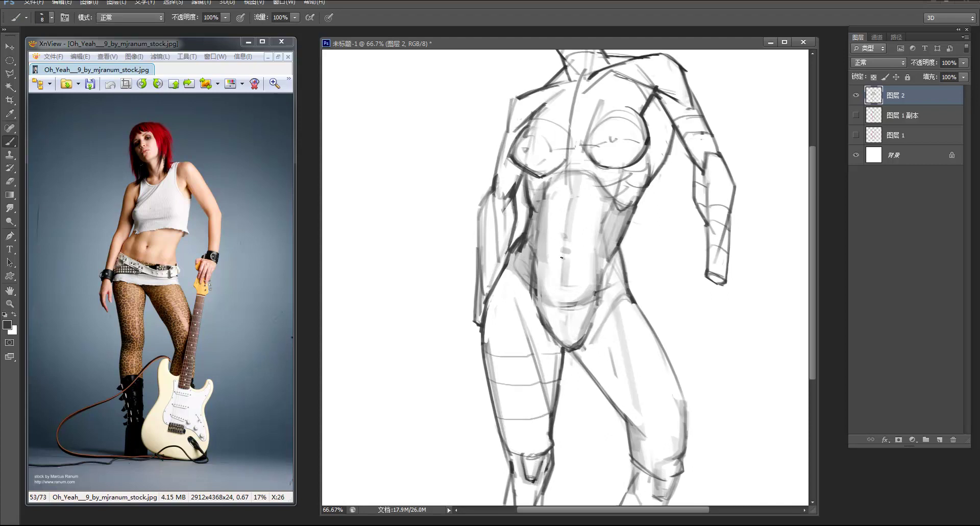
drag(561, 255, 569, 285)
drag(607, 193, 590, 226)
key(ctrl+z)
mouse_move(649, 149)
mouse_down()
mouse_move(645, 194)
mouse_move(649, 157)
mouse_up()
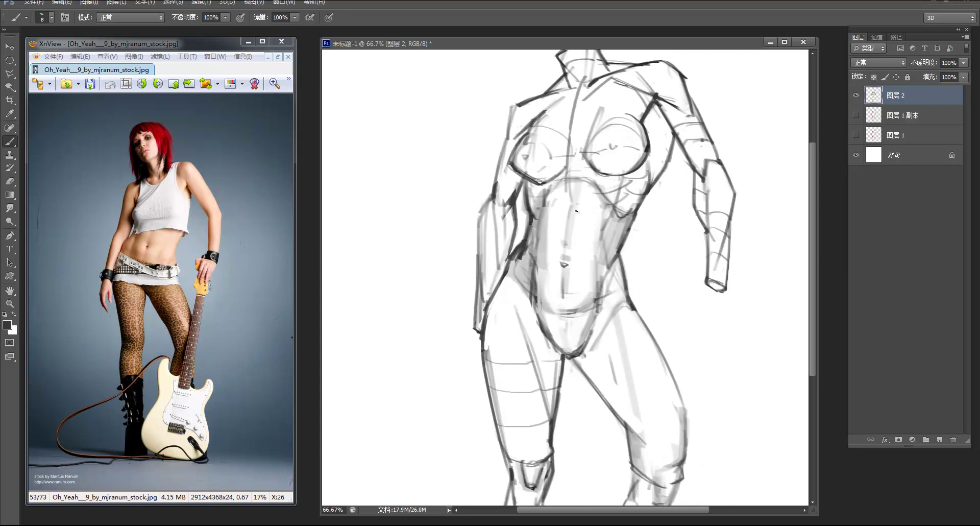
mouse_move(508, 214)
mouse_down()
mouse_move(521, 191)
mouse_move(534, 210)
mouse_move(552, 191)
mouse_move(534, 222)
mouse_up()
mouse_move(562, 180)
mouse_down()
mouse_move(587, 179)
mouse_move(607, 203)
mouse_move(635, 213)
mouse_up()
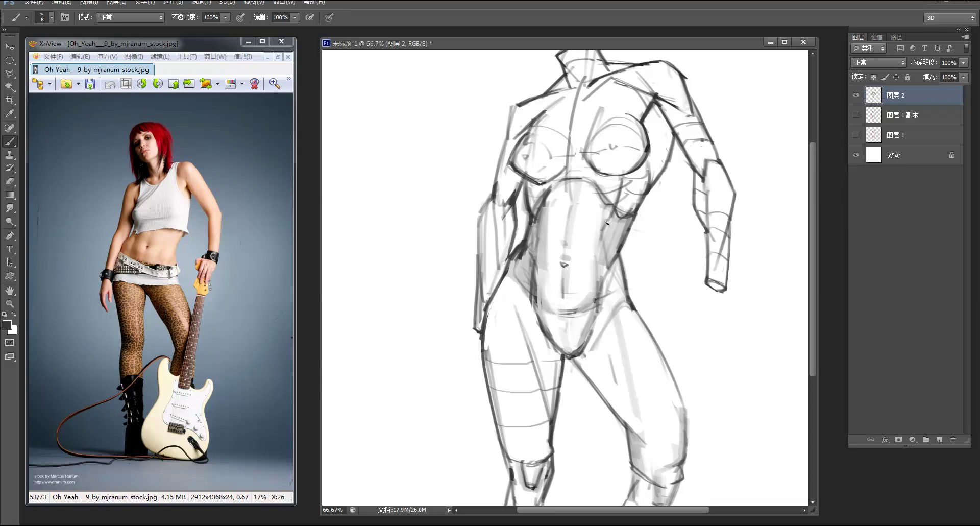
Define the right edge of the abdomen from the waist toward the groin with darker strokes
drag(608, 219, 605, 270)
key(ctrl+z)
drag(607, 267, 603, 239)
drag(598, 282, 588, 333)
drag(591, 321, 575, 349)
key(ctrl+z)
drag(597, 310, 575, 352)
key(ctrl+z)
Thin out the heavy line along the right side of the groin with the eraser
key(e)
mouse_move(601, 311)
mouse_down()
mouse_move(599, 312)
mouse_move(585, 350)
mouse_up()
mouse_move(598, 321)
mouse_down()
mouse_move(581, 359)
mouse_move(583, 351)
mouse_up()
mouse_move(593, 325)
mouse_down()
mouse_move(582, 352)
mouse_move(599, 317)
mouse_move(578, 355)
mouse_up()
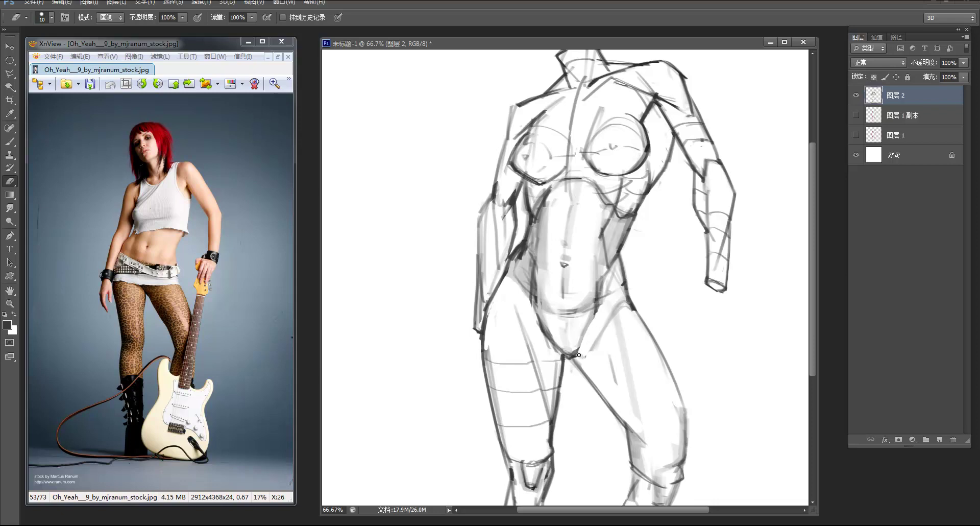
Examine the whole figure and its torso and legs up close against the reference photo
key(z)
alt+click(600, 174)
alt+click(600, 173)
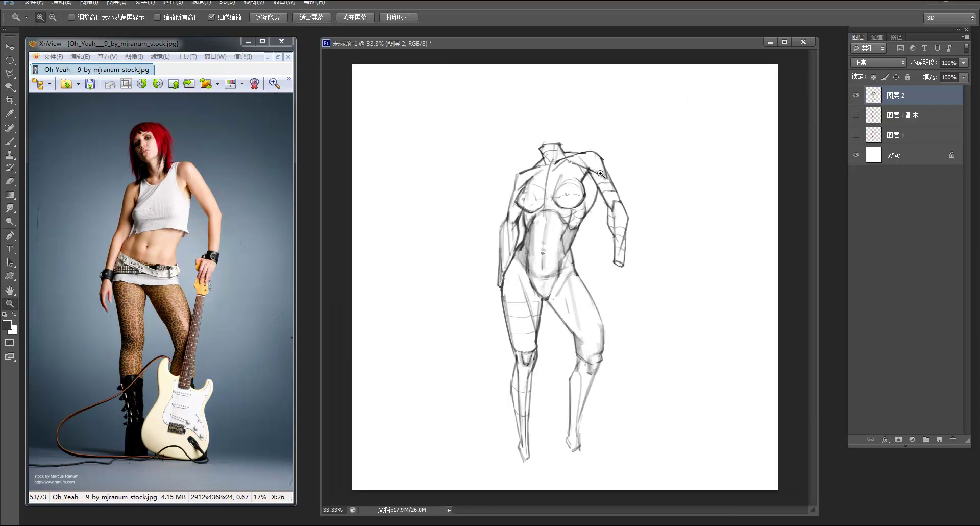
click(534, 189)
key(b)
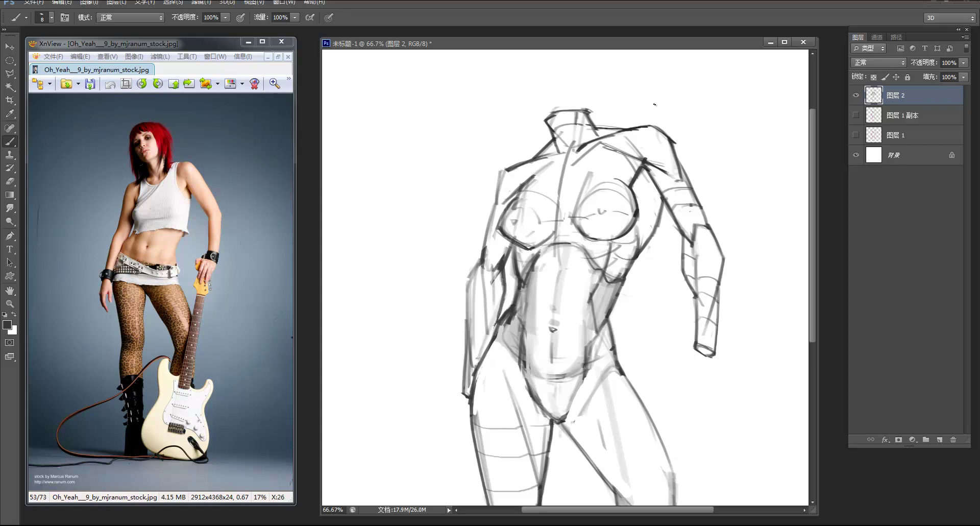
key(z)
alt+click(702, 87)
alt+click(702, 88)
click(620, 330)
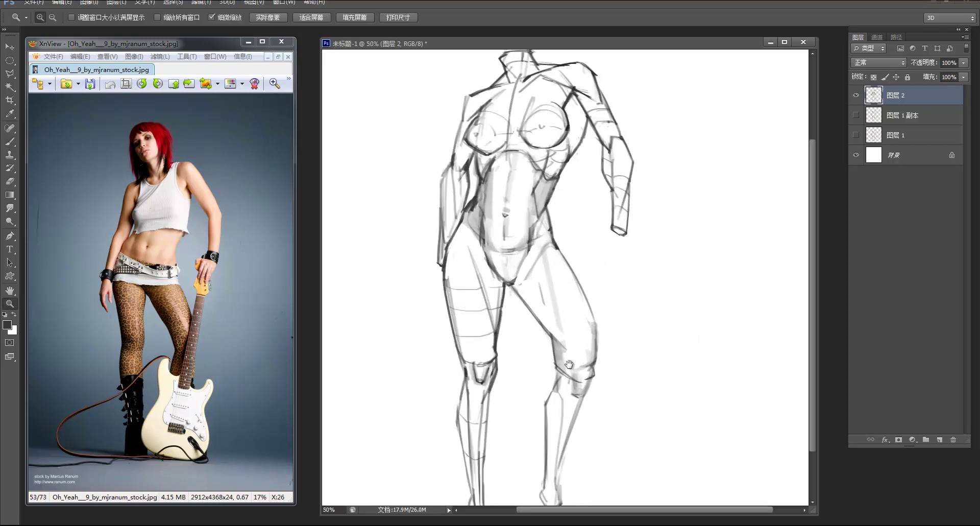
Lower the body sketch layer's opacity to 42% and add a new layer above it for the clean lines
drag(932, 61, 898, 76)
scroll(634, 160, up, 3)
click(626, 120)
drag(602, 118, 592, 214)
key(ctrl+space)
click(562, 121)
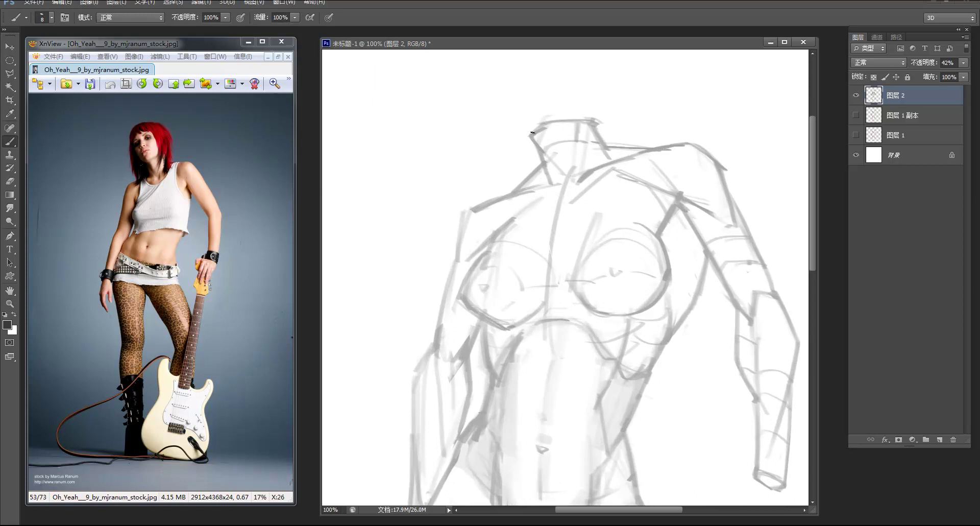
click(939, 440)
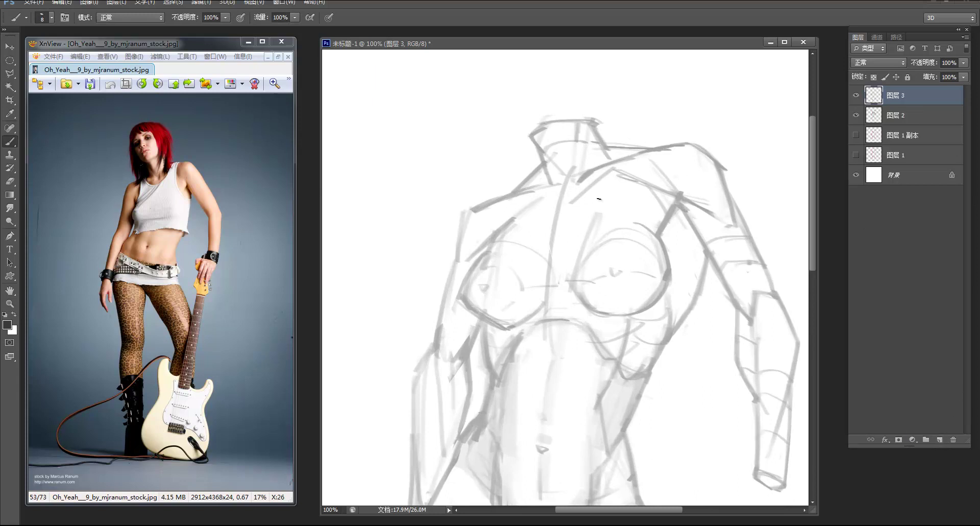
Trace the neck outline, its muscle lines and the line running onto the right shoulder with dark brush strokes
mouse_move(530, 132)
mouse_down()
mouse_move(544, 153)
mouse_move(531, 137)
mouse_move(551, 167)
mouse_move(542, 162)
mouse_move(546, 177)
mouse_move(550, 156)
mouse_move(564, 171)
mouse_up()
mouse_move(534, 132)
mouse_down()
mouse_move(577, 118)
mouse_move(609, 156)
mouse_move(606, 145)
mouse_move(655, 149)
mouse_up()
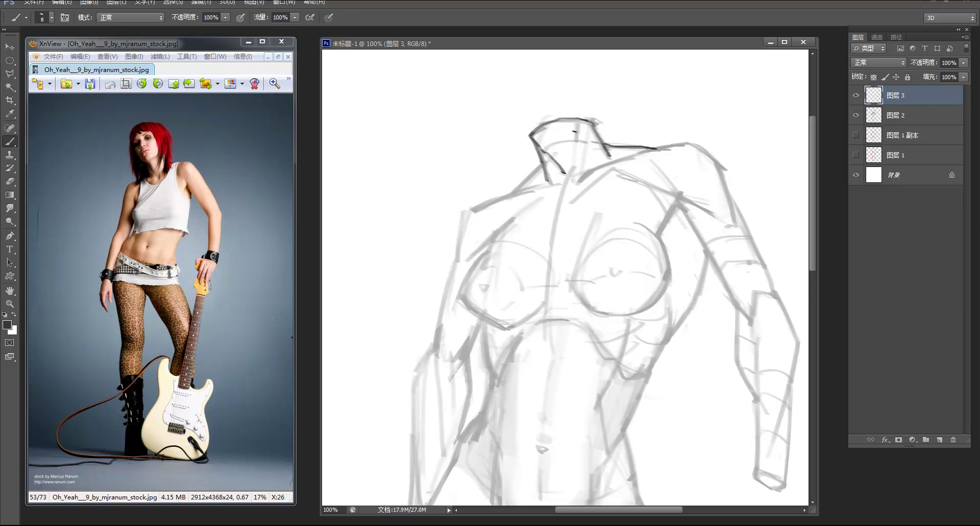
drag(579, 123, 571, 172)
drag(590, 123, 579, 176)
key(ctrl+alt+z)
key(ctrl+alt+z)
drag(587, 131, 582, 171)
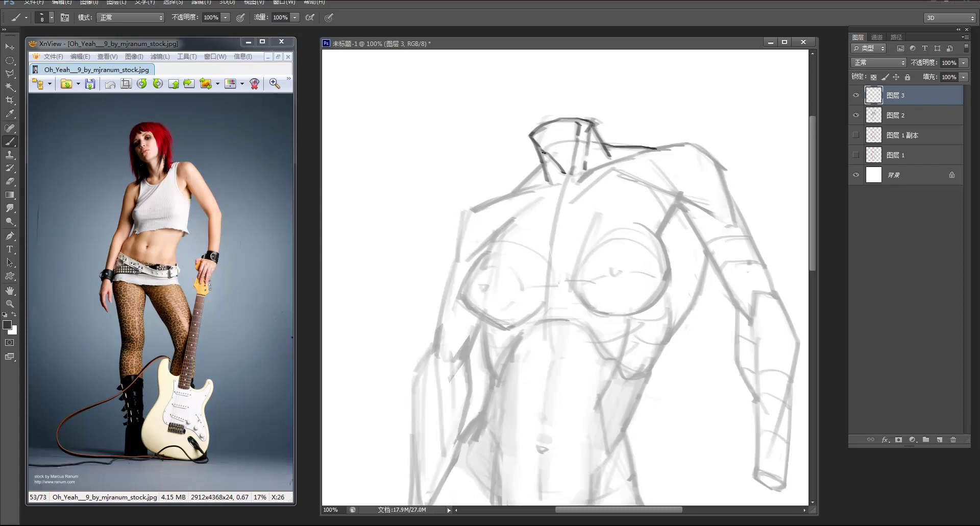
drag(543, 152, 603, 141)
Trace the left shoulder from the base of the neck out to the top of the upper arm
key(z)
alt+click(601, 123)
click(586, 134)
key(b)
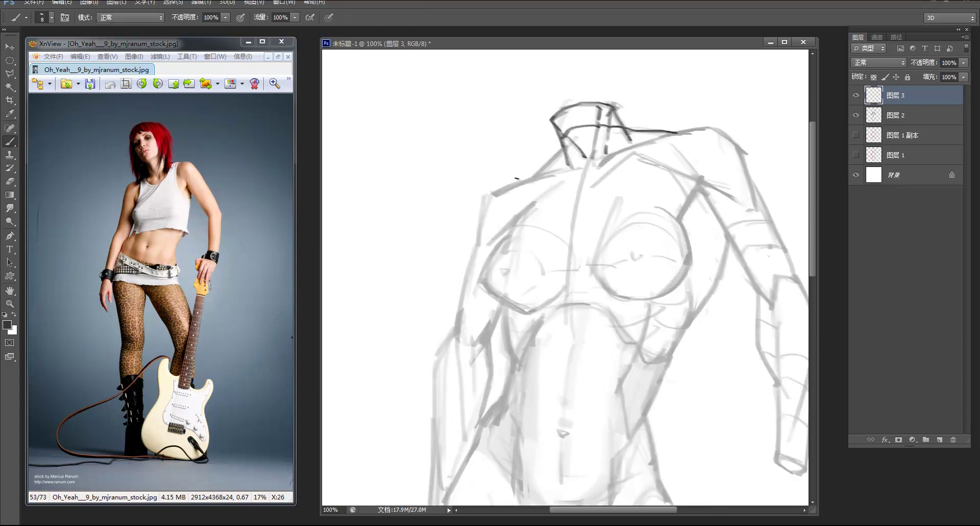
mouse_move(501, 193)
mouse_down()
mouse_move(488, 198)
mouse_move(475, 244)
mouse_up()
key(ctrl+z)
mouse_move(501, 192)
mouse_down()
mouse_move(478, 248)
mouse_move(488, 199)
mouse_move(478, 246)
mouse_move(527, 180)
mouse_move(554, 171)
mouse_up()
key(ctrl+z)
key(ctrl+z)
mouse_move(497, 193)
mouse_down()
mouse_move(563, 172)
mouse_move(547, 161)
mouse_move(535, 176)
mouse_up()
key(ctrl+z)
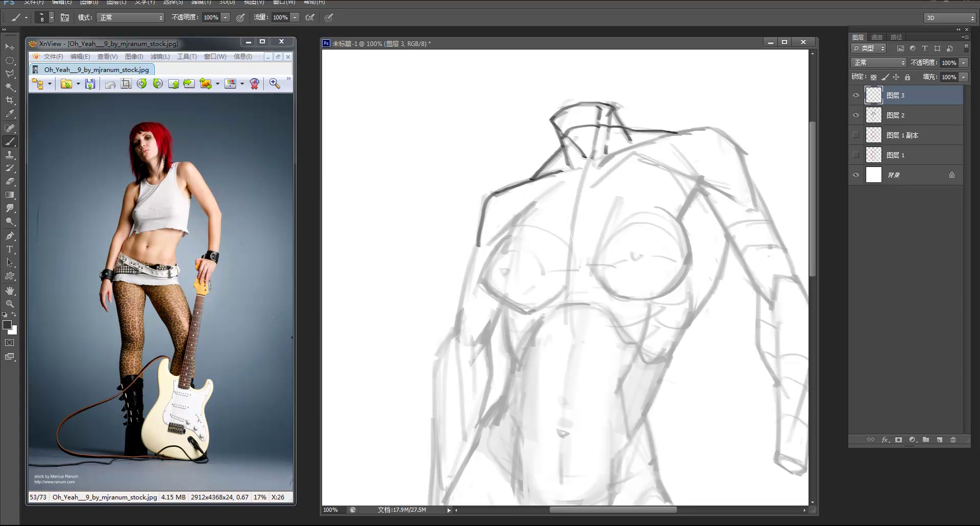
Trace the outer and lower contour of the left breast up to the front of the armpit
key(z)
alt+click(654, 122)
alt+click(654, 123)
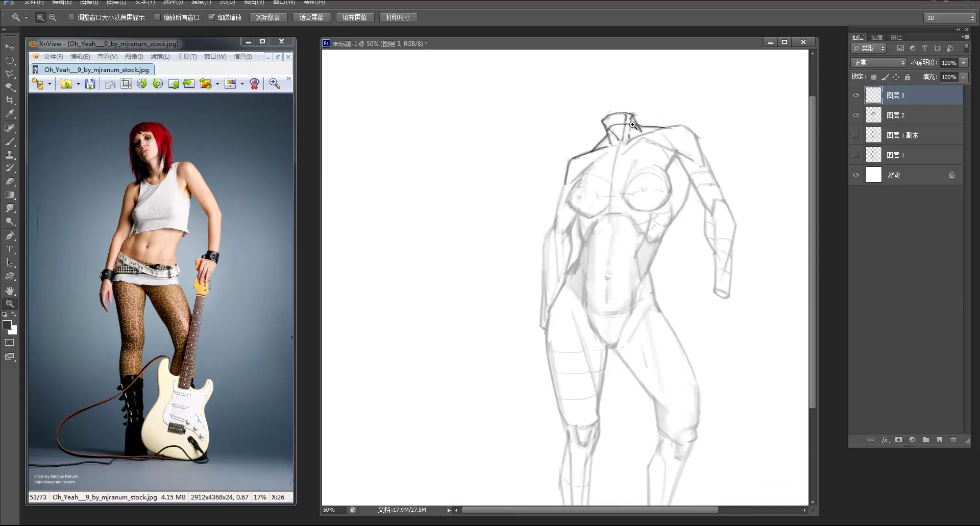
click(633, 123)
click(633, 123)
key(b)
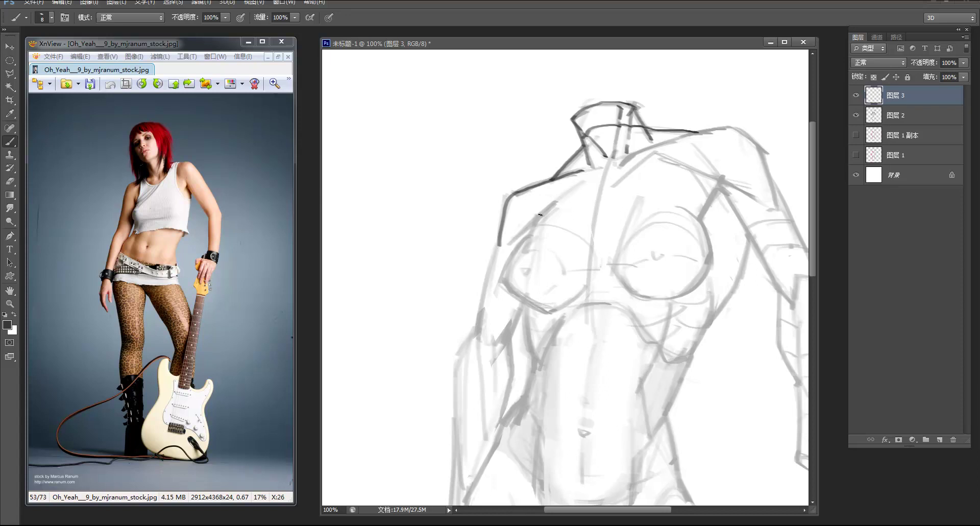
mouse_move(540, 206)
mouse_down()
mouse_move(501, 278)
mouse_move(545, 315)
mouse_up()
key(ctrl+z)
mouse_move(526, 237)
mouse_down()
mouse_move(501, 280)
mouse_move(518, 296)
mouse_move(550, 312)
mouse_move(563, 301)
mouse_move(557, 311)
mouse_move(590, 273)
mouse_move(564, 307)
mouse_move(583, 288)
mouse_up()
key(ctrl+z)
key(ctrl+z)
key(ctrl+z)
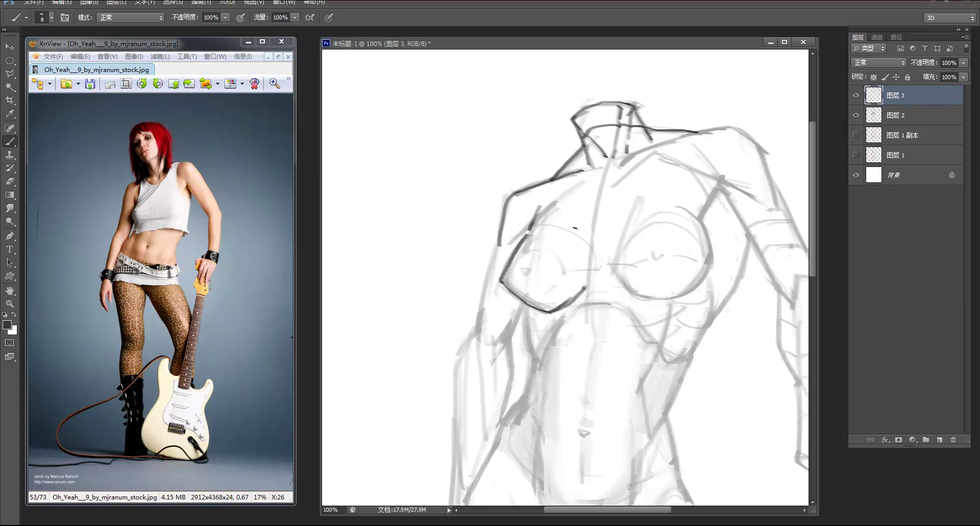
Close the inner contour of the left breast and add its nipple and curved form lines
mouse_move(539, 220)
mouse_down()
mouse_move(585, 250)
mouse_move(585, 284)
mouse_up()
mouse_move(522, 301)
mouse_down()
mouse_move(550, 293)
mouse_move(516, 294)
mouse_move(537, 301)
mouse_move(567, 275)
mouse_up()
key(ctrl+z)
drag(518, 270, 525, 285)
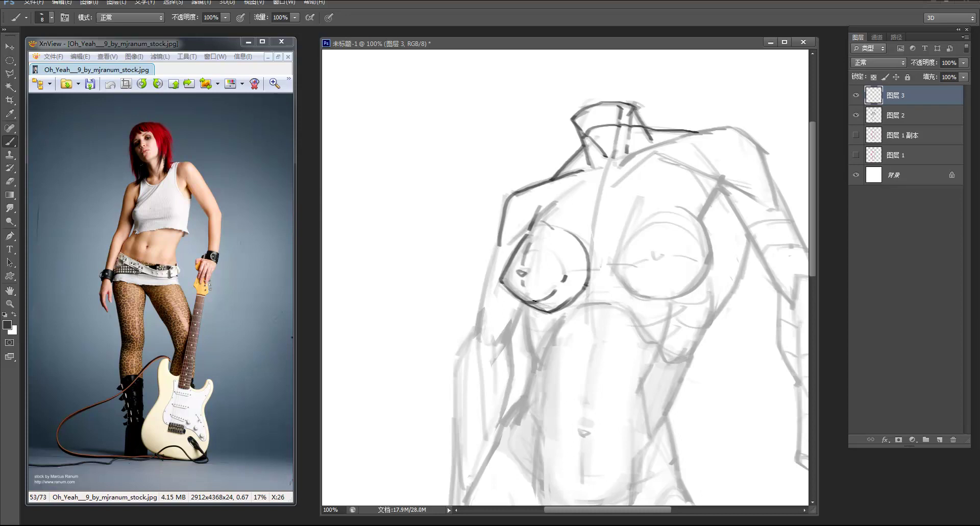
Mark the left collarbone and trace the left upper arm with its cross-contour lines
key(z)
alt+click(601, 260)
alt+click(604, 200)
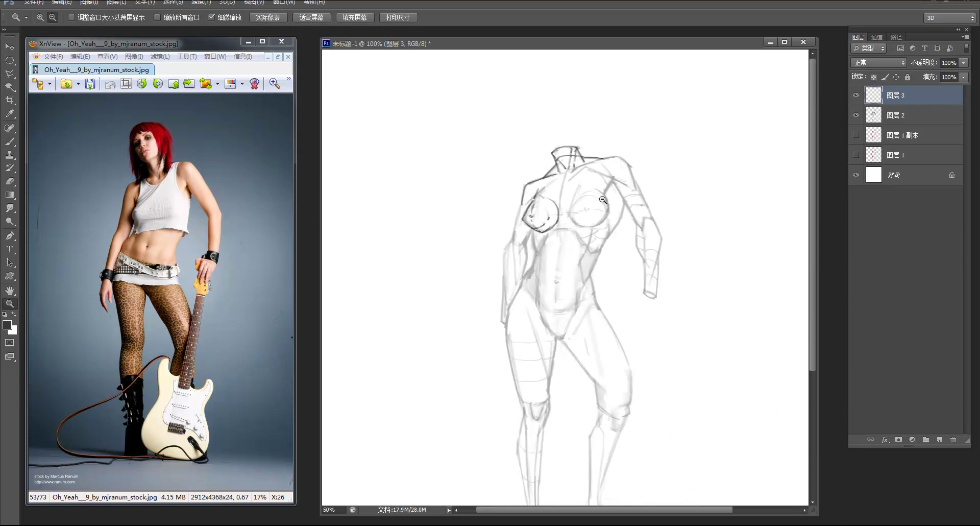
alt+click(603, 201)
click(534, 153)
key(b)
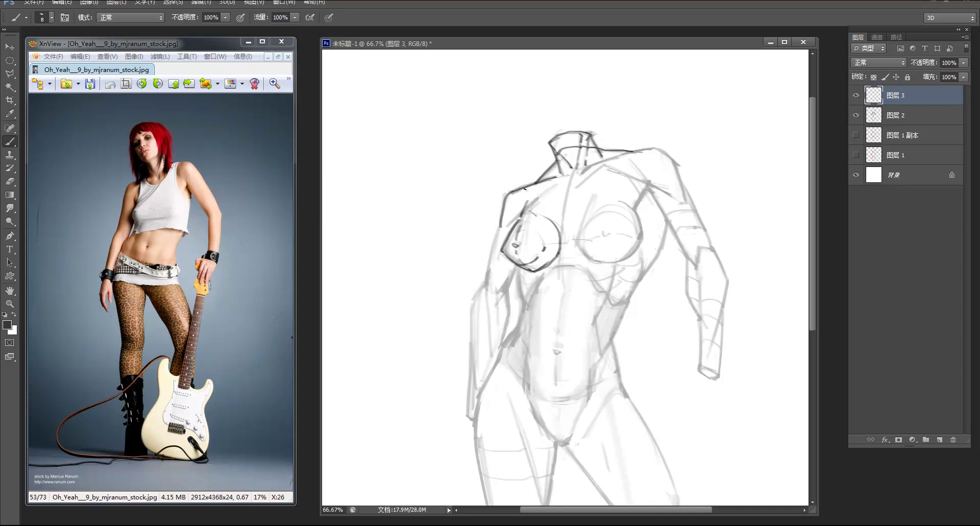
drag(537, 188, 557, 189)
drag(521, 215, 536, 199)
key(ctrl+z)
mouse_move(502, 224)
mouse_down()
mouse_move(486, 290)
mouse_move(511, 280)
mouse_move(499, 301)
mouse_up()
drag(510, 260, 500, 289)
mouse_move(493, 257)
mouse_down()
mouse_move(505, 266)
mouse_move(504, 286)
mouse_up()
Trace the inner edge of the left forearm, the left side of the ribcage and the abdomen's left edge
key(z)
alt+click(557, 211)
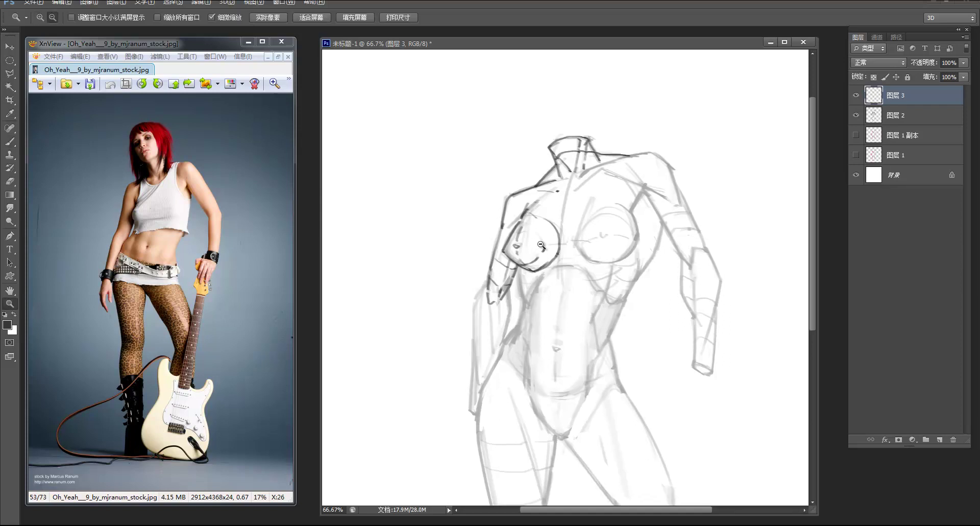
alt+click(557, 211)
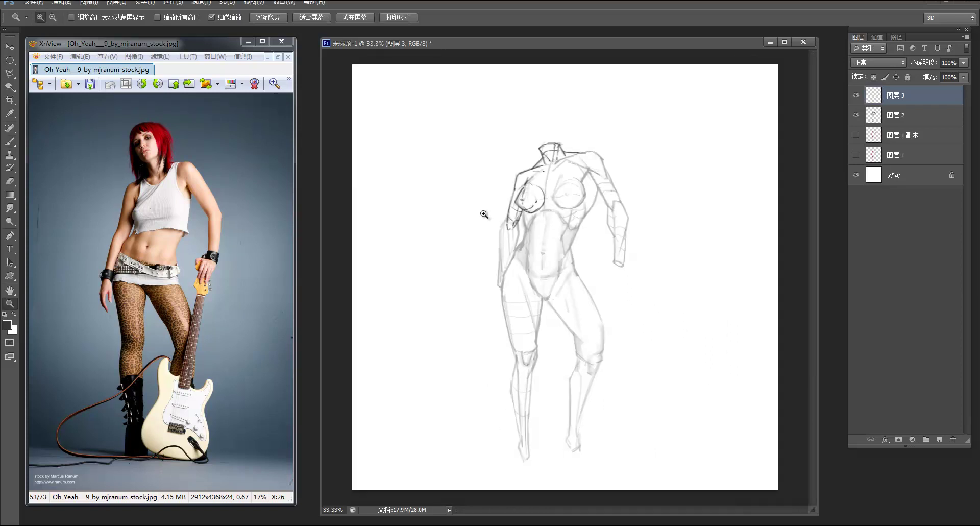
click(557, 211)
click(557, 212)
click(556, 214)
key(b)
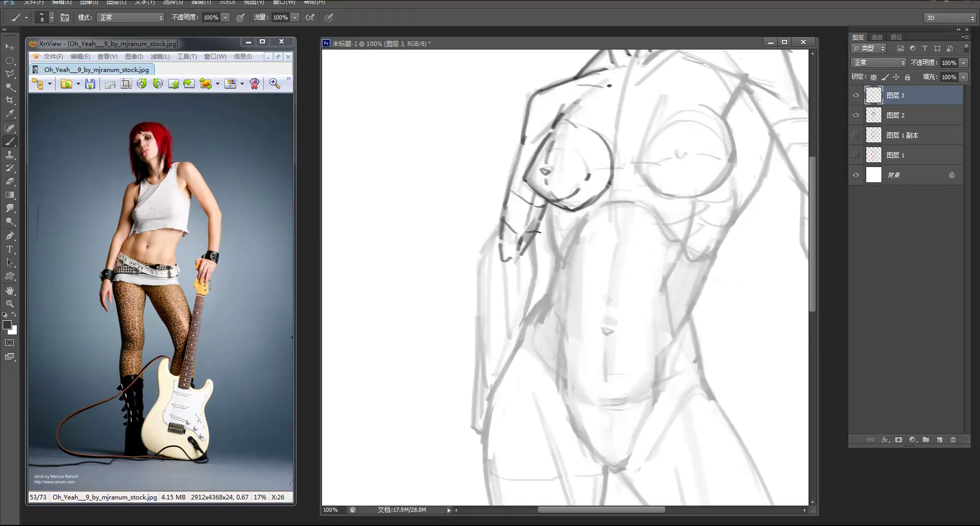
drag(532, 242, 529, 309)
key(ctrl+z)
drag(536, 271, 526, 313)
drag(549, 206, 558, 252)
click(558, 254)
drag(572, 240, 560, 378)
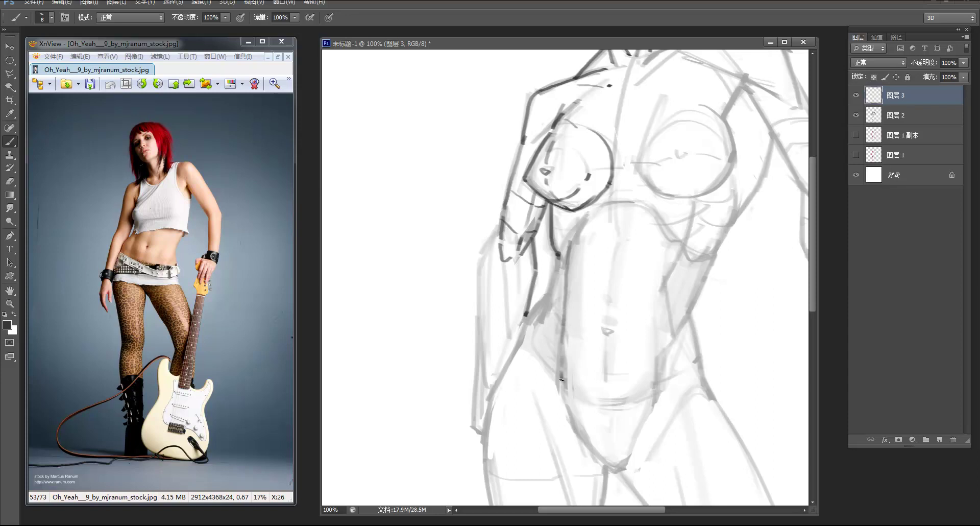
Trace the right breast and the armpit line above it, adding the nipple and a horizontal form line
key(z)
alt+click(603, 263)
alt+click(603, 260)
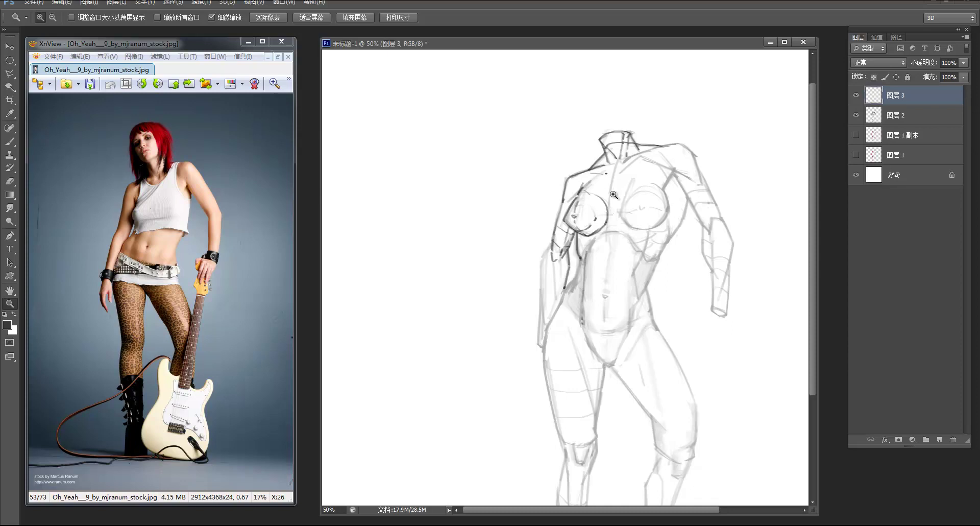
drag(610, 188, 614, 196)
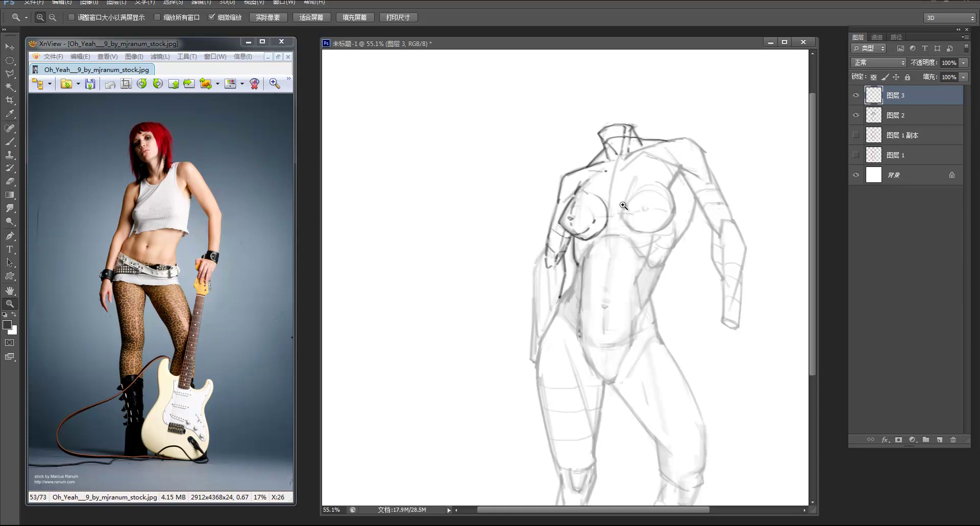
key(b)
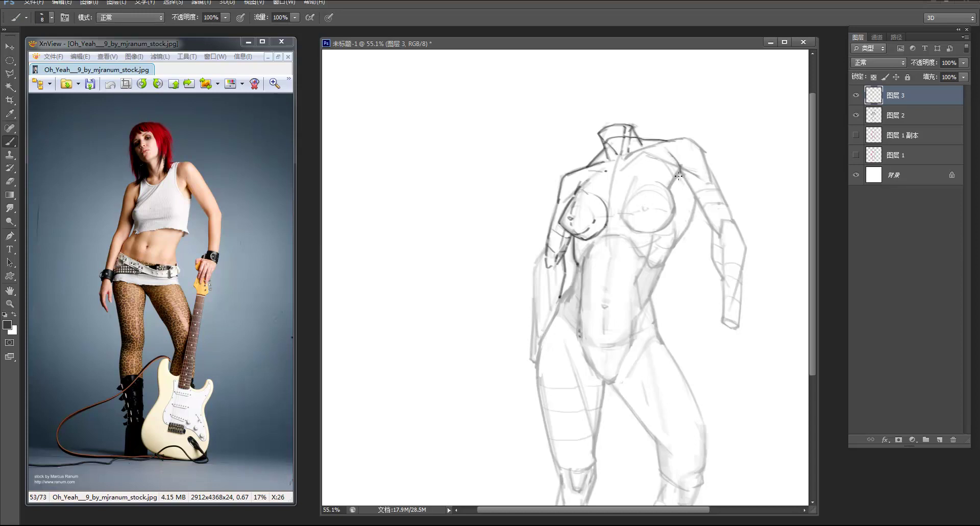
drag(675, 177, 668, 189)
drag(636, 178, 621, 210)
scroll(623, 204, up, 1)
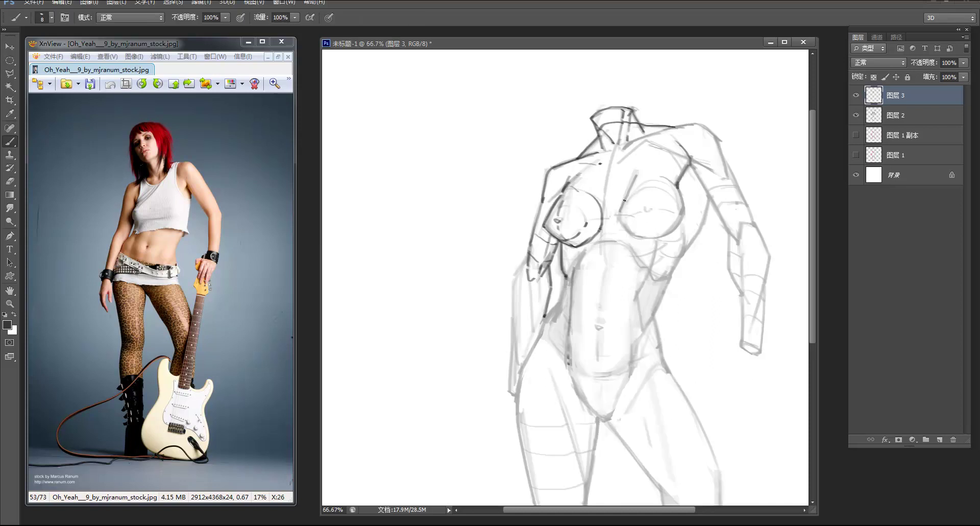
mouse_move(632, 178)
mouse_down()
mouse_move(624, 222)
mouse_move(650, 234)
mouse_move(642, 237)
mouse_move(668, 233)
mouse_move(645, 237)
mouse_up()
key(ctrl+z)
mouse_move(676, 188)
mouse_down()
mouse_move(684, 202)
mouse_move(652, 207)
mouse_move(680, 212)
mouse_move(641, 209)
mouse_up()
key(ctrl+z)
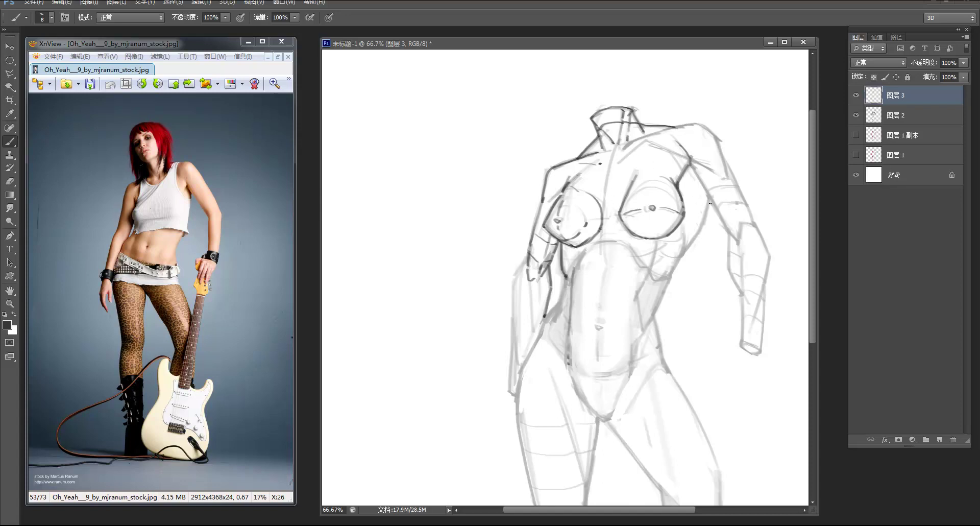
Trace the right side of the torso from the armpit down to the waist
drag(710, 197, 699, 232)
drag(686, 223, 648, 318)
key(ctrl+z)
drag(675, 262, 654, 313)
key(ctrl+z)
drag(674, 263, 653, 315)
Trace the right side of the pelvis from the waist down to the hip
key(z)
alt+click(709, 204)
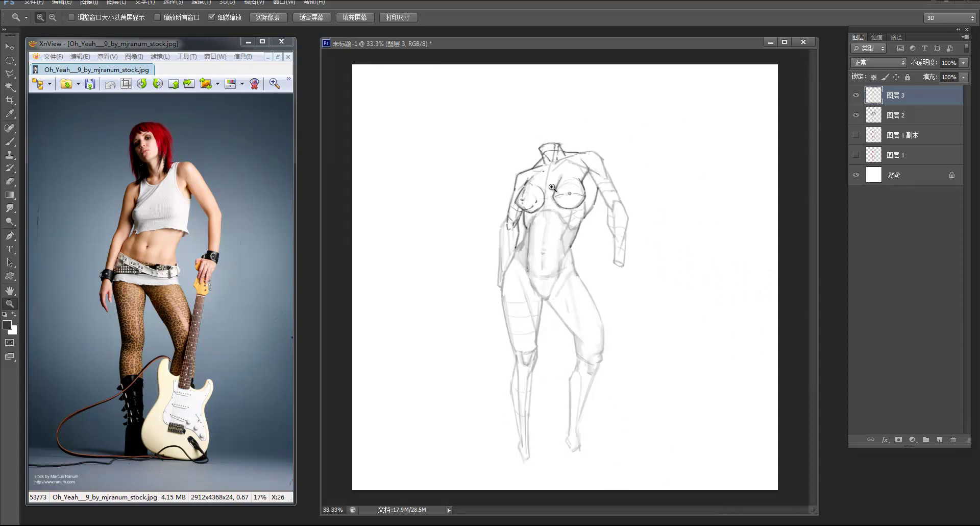
click(568, 241)
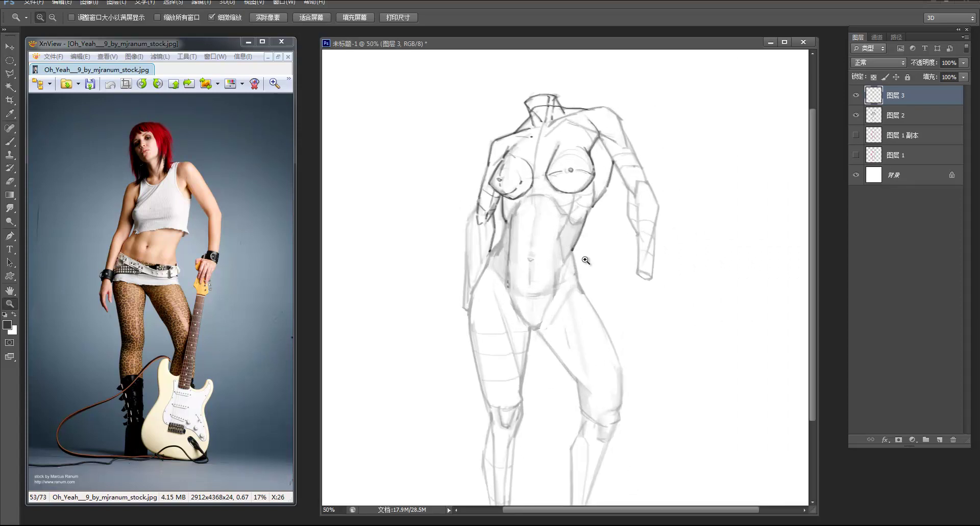
click(571, 246)
key(b)
mouse_move(571, 246)
mouse_down()
mouse_move(583, 304)
mouse_move(587, 243)
mouse_move(586, 307)
mouse_up()
key(ctrl+z)
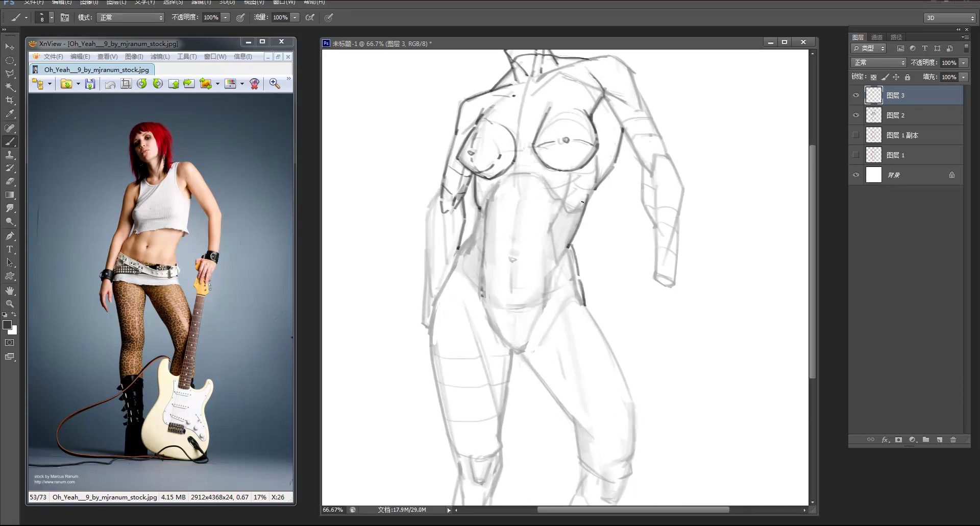
Draw the line from the right collarbone across the chest and trace the rounded right shoulder with its contour lines
scroll(603, 217, up, 5)
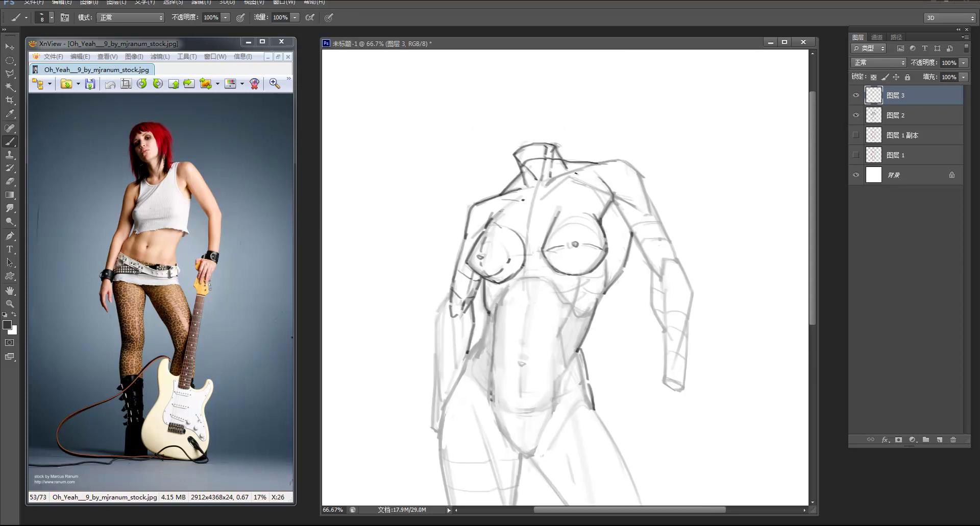
drag(569, 176, 639, 208)
mouse_move(596, 163)
mouse_down()
mouse_move(622, 161)
mouse_move(645, 182)
mouse_move(640, 173)
mouse_move(649, 214)
mouse_up()
mouse_move(621, 192)
mouse_down()
mouse_move(644, 188)
mouse_move(604, 176)
mouse_move(640, 174)
mouse_up()
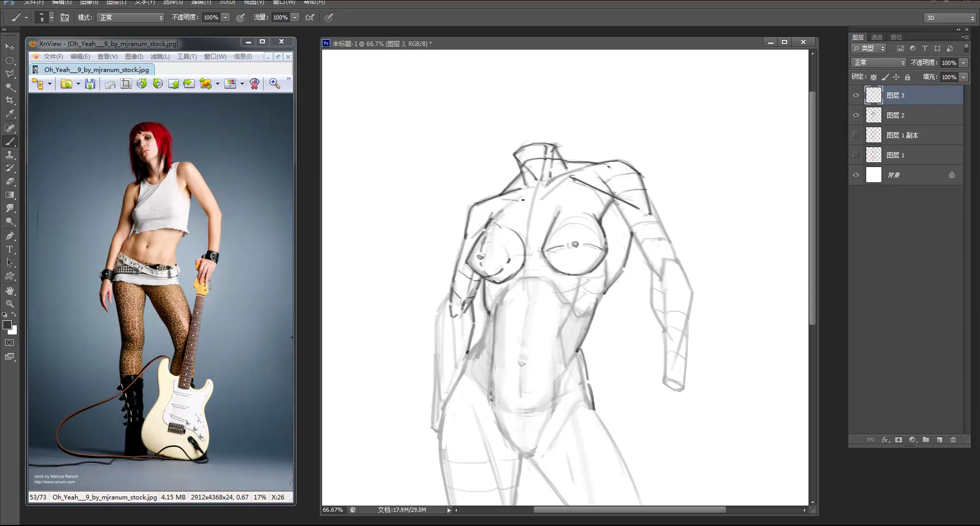
key(ctrl+alt+z)
key(ctrl+alt+z)
mouse_move(610, 183)
mouse_down()
mouse_move(640, 178)
mouse_move(627, 195)
mouse_move(650, 202)
mouse_up()
Trace the right upper arm from the shoulder down to the elbow
key(z)
alt+click(655, 147)
click(575, 150)
key(b)
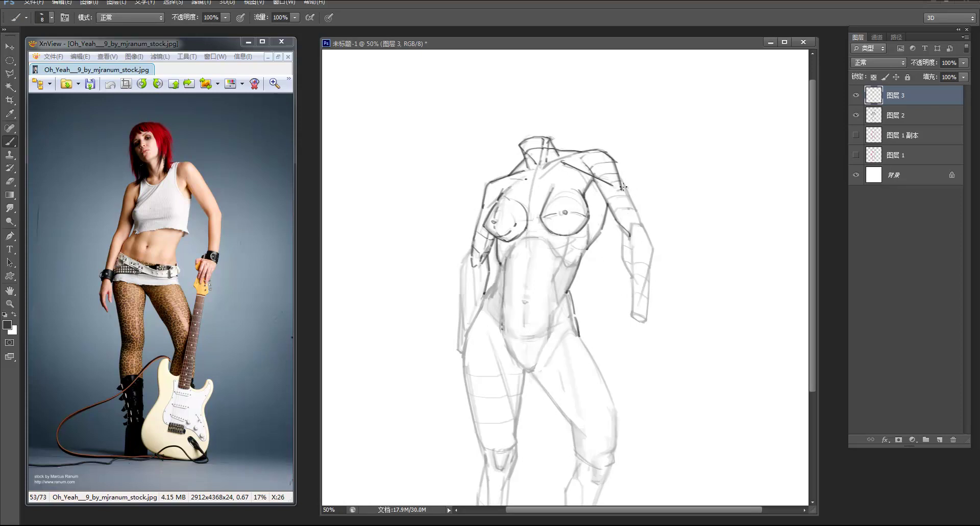
drag(615, 166, 640, 231)
key(e)
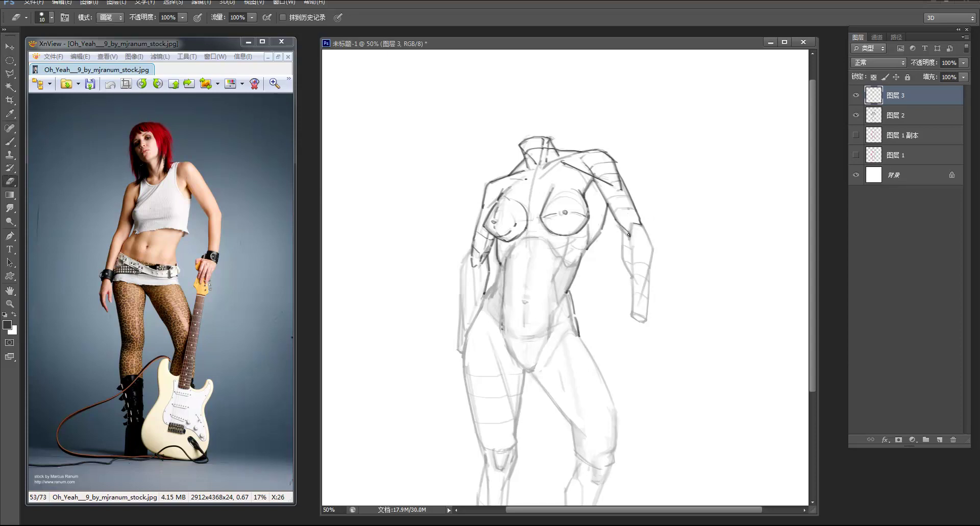
key(b)
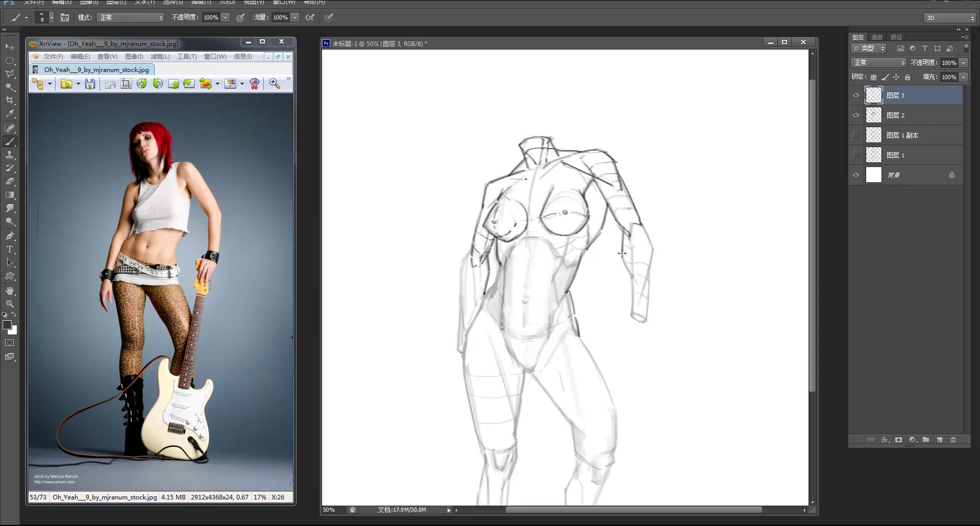
Trace the right forearm from the elbow to the wrist, including the oval cut at its end
key(ctrl+z)
drag(629, 267, 632, 275)
key(ctrl+z)
drag(635, 231, 631, 247)
key(e)
key(b)
mouse_move(631, 272)
mouse_down()
mouse_move(632, 314)
mouse_move(647, 315)
mouse_up()
mouse_move(640, 223)
mouse_down()
mouse_move(653, 255)
mouse_move(642, 294)
mouse_up()
click(640, 296)
key(e)
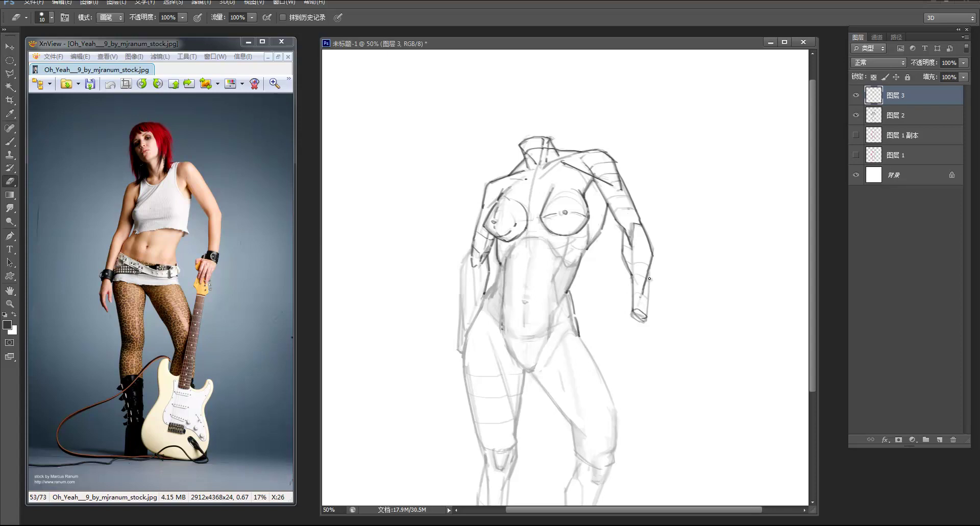
key(b)
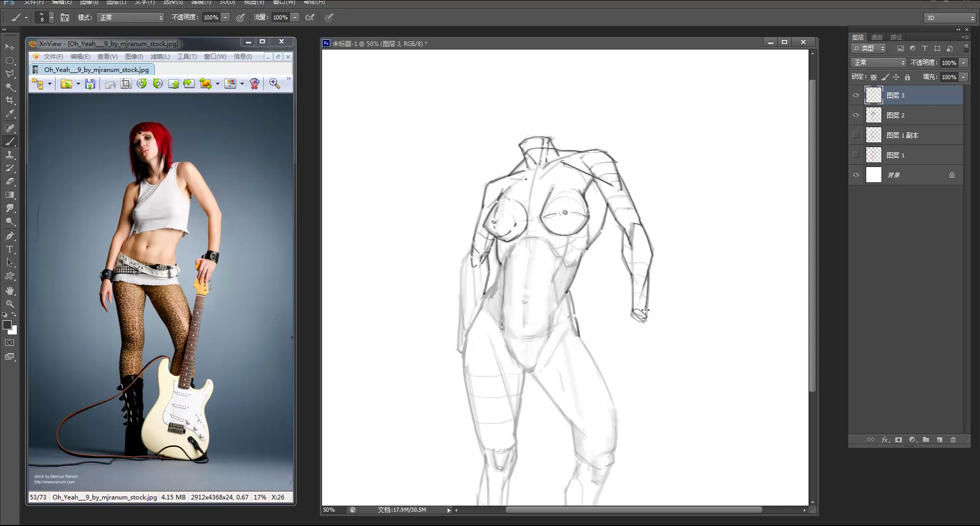
key(e)
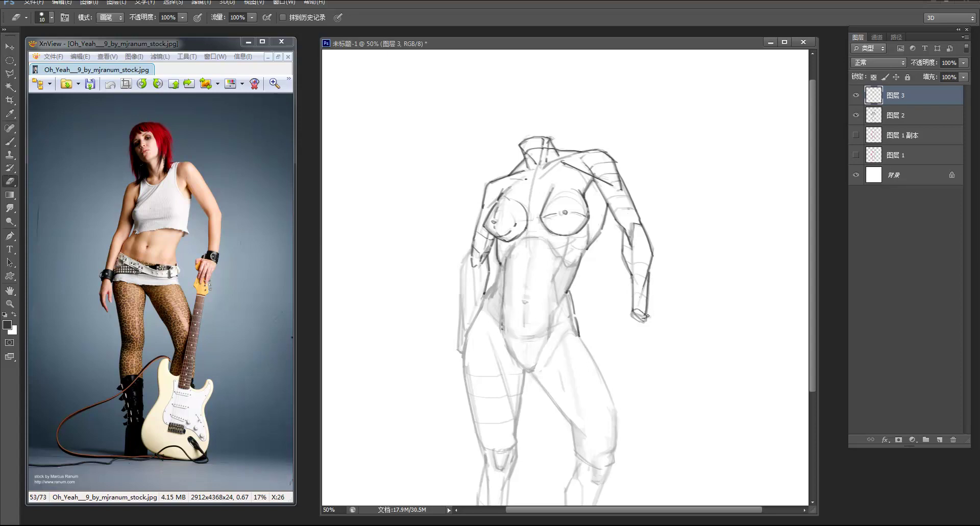
key(b)
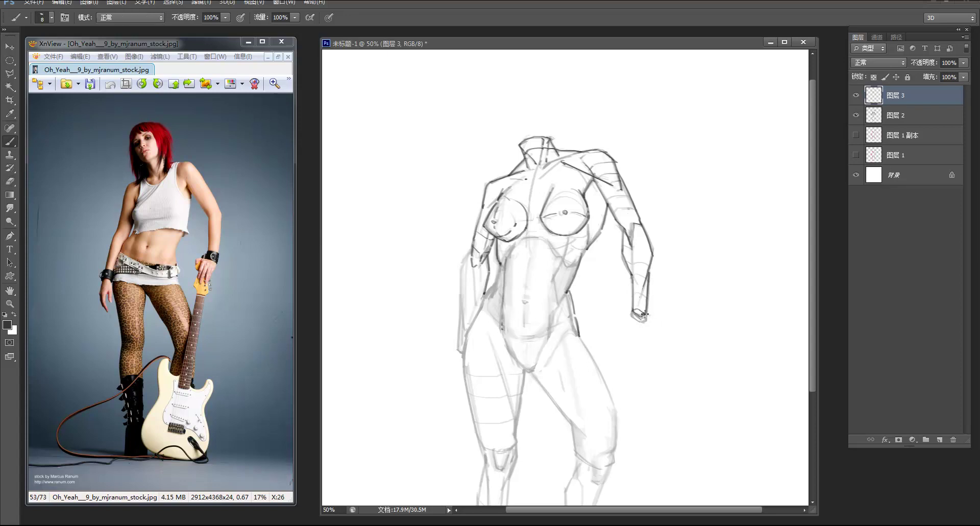
Trace the right side of the torso from the armpit down along the ribcage
key(z)
alt+click(671, 240)
alt+click(673, 238)
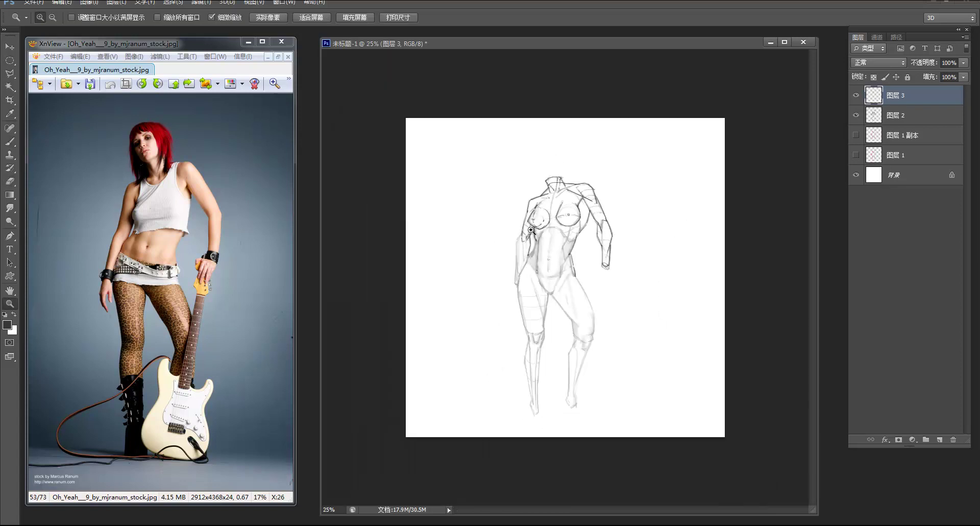
click(583, 183)
click(580, 170)
click(605, 215)
key(e)
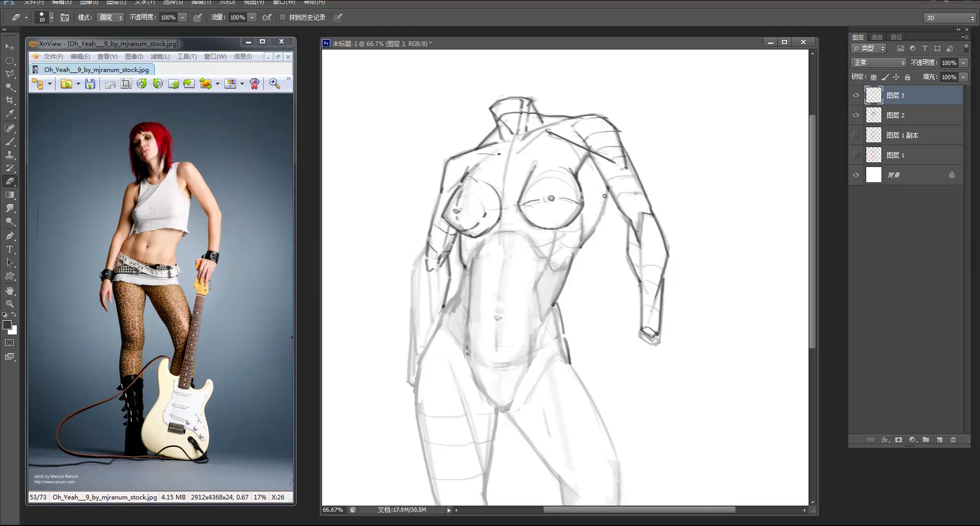
key(b)
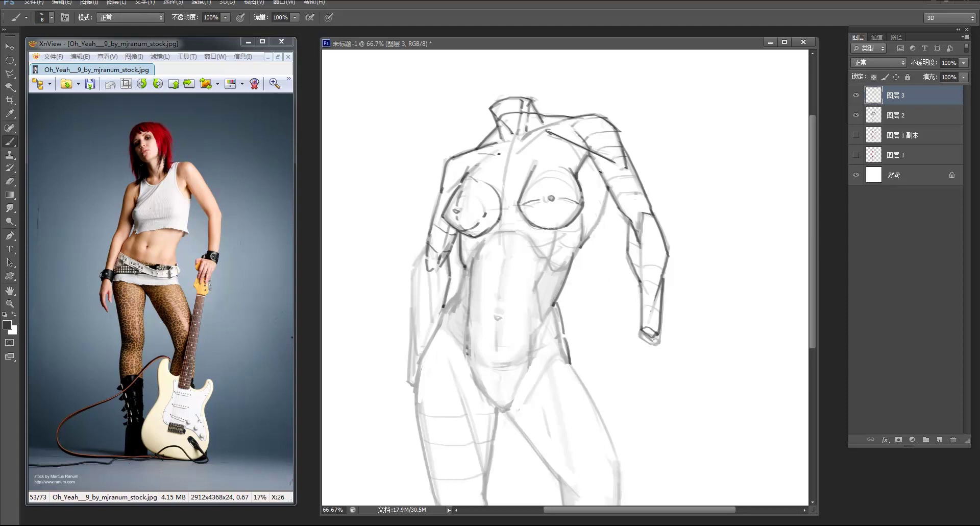
drag(602, 178, 584, 244)
Trace the left side of the waist down to the outer hip and the top of the left thigh
key(z)
alt+click(585, 102)
alt+click(584, 102)
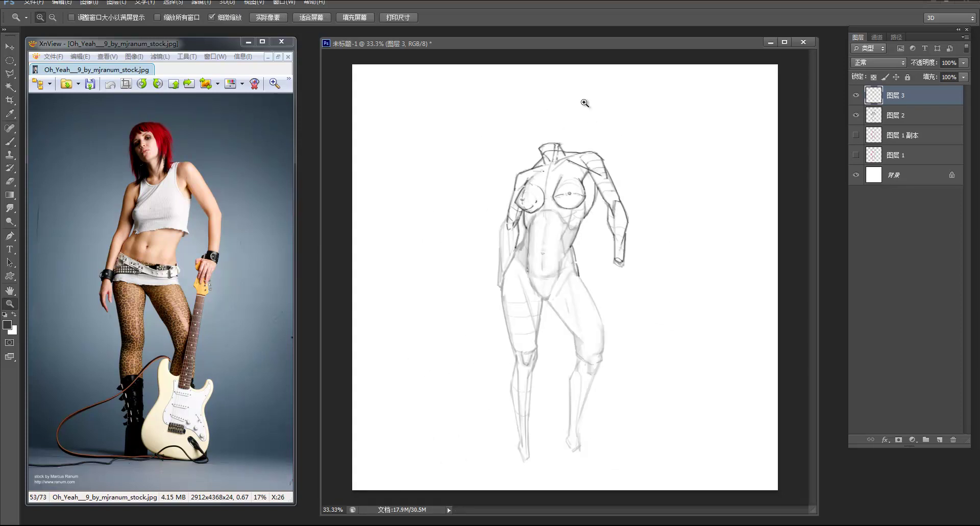
click(517, 227)
mouse_move(567, 265)
mouse_down()
mouse_move(550, 158)
mouse_move(523, 175)
mouse_move(526, 230)
mouse_up()
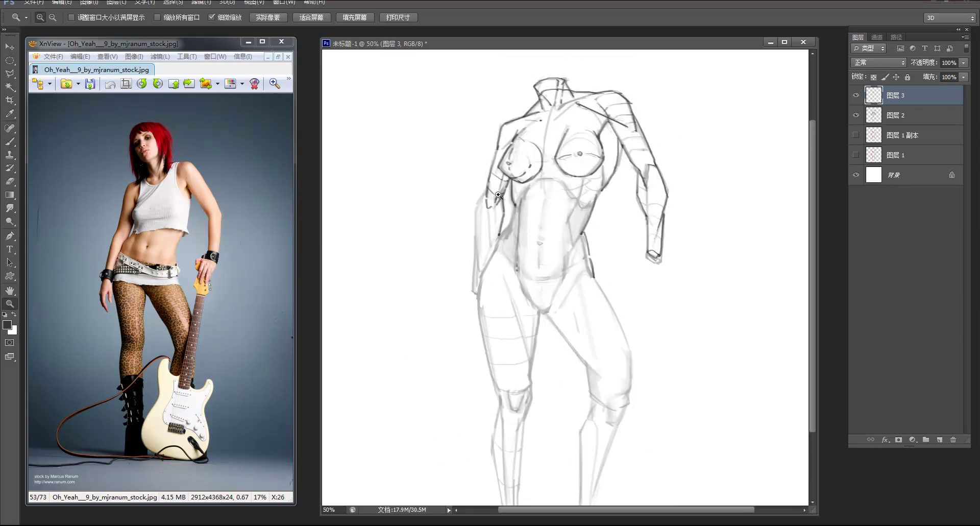
click(506, 214)
key(b)
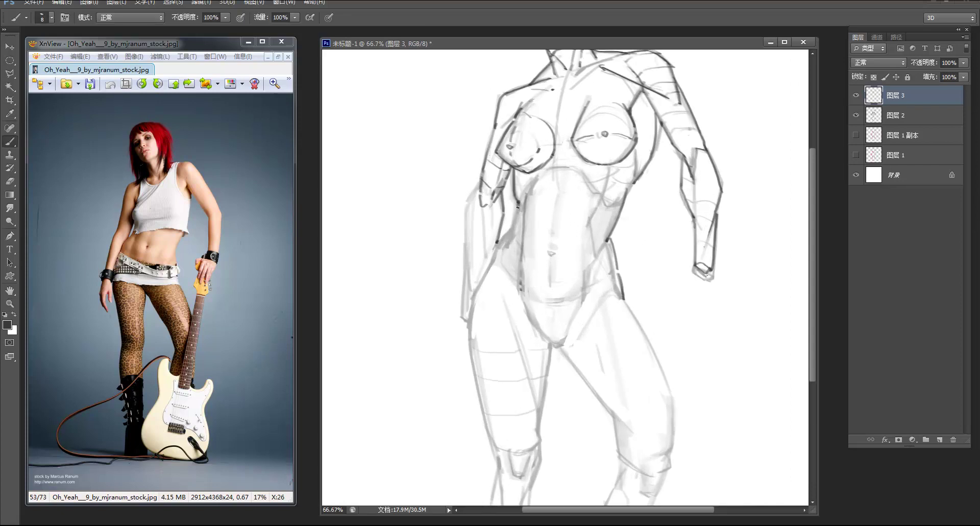
drag(516, 209, 469, 307)
drag(493, 263, 481, 295)
key(e)
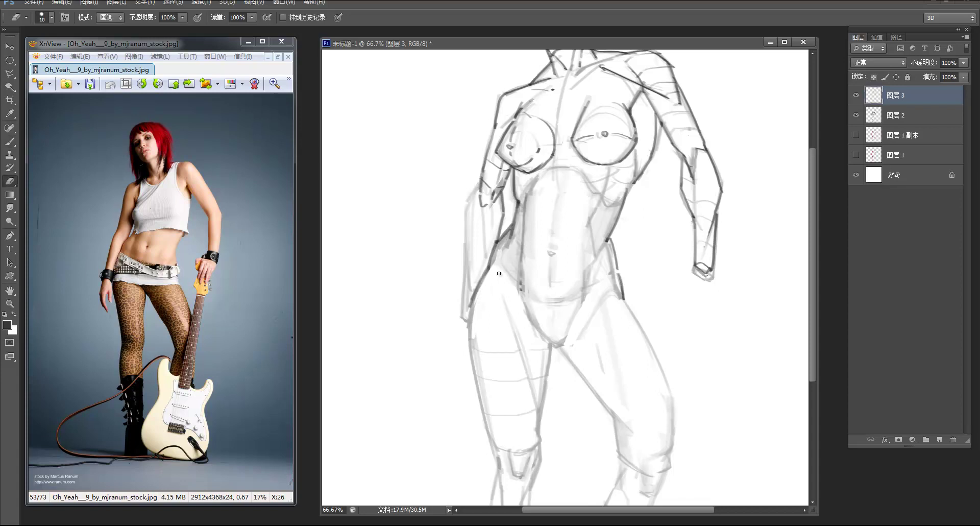
Clean up and trace the left side of the torso below the left breast
key(z)
alt+click(496, 279)
alt+click(509, 223)
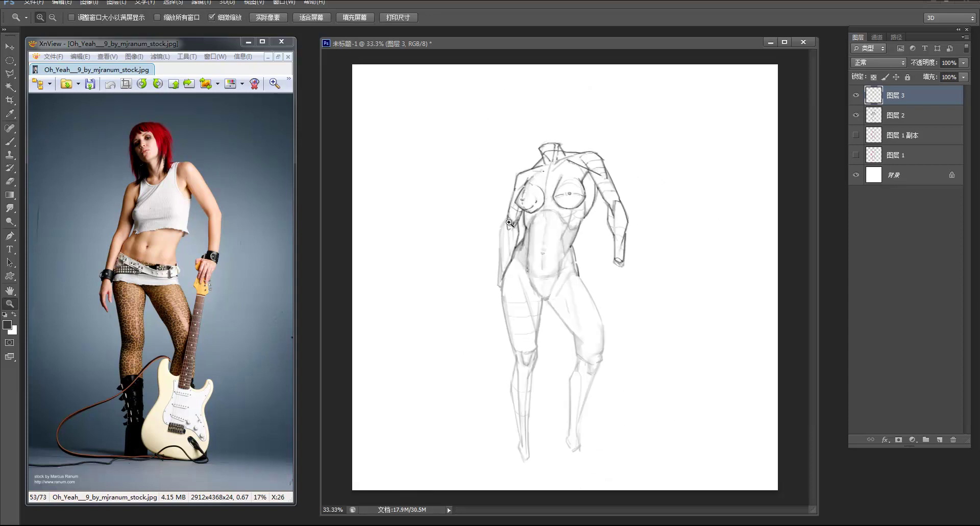
key(ctrl+plus)
key(b)
key(ctrl+plus)
drag(504, 167, 509, 189)
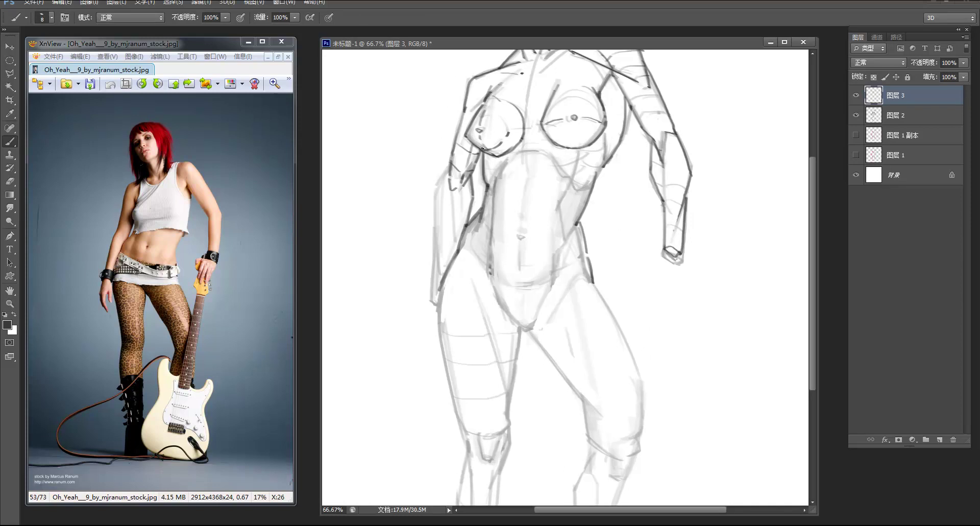
key(e)
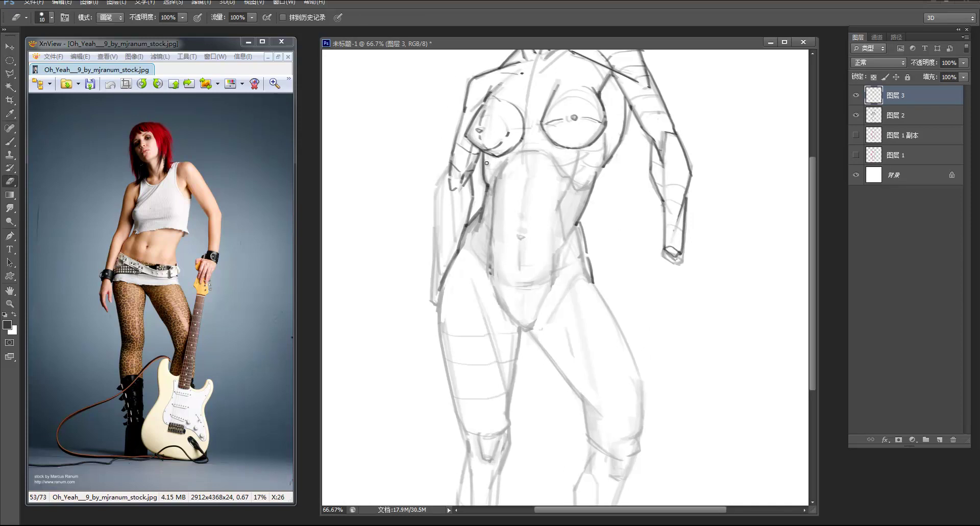
key(b)
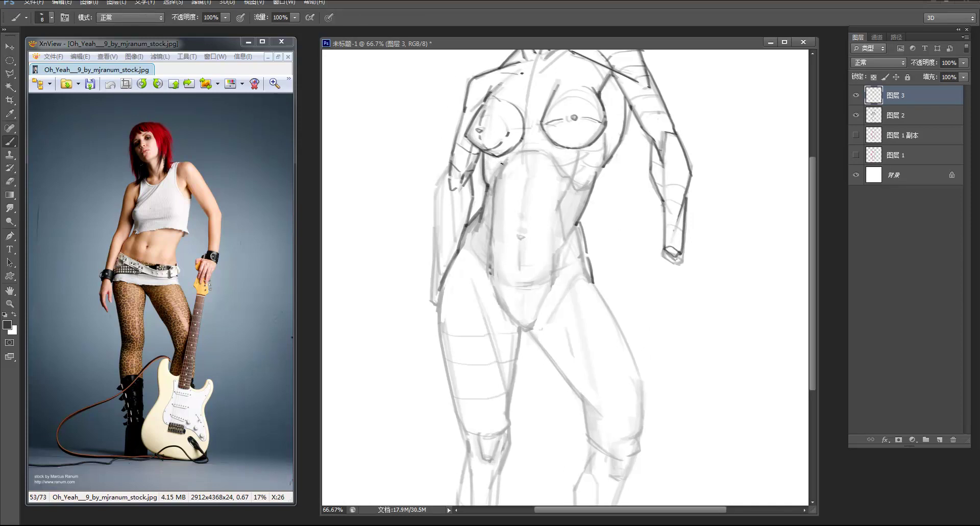
Trace the upper left edge of the abdomen and the centre line down the sternum between the breasts
drag(512, 157, 495, 179)
drag(538, 131, 521, 182)
drag(519, 122, 513, 167)
key(ctrl+z)
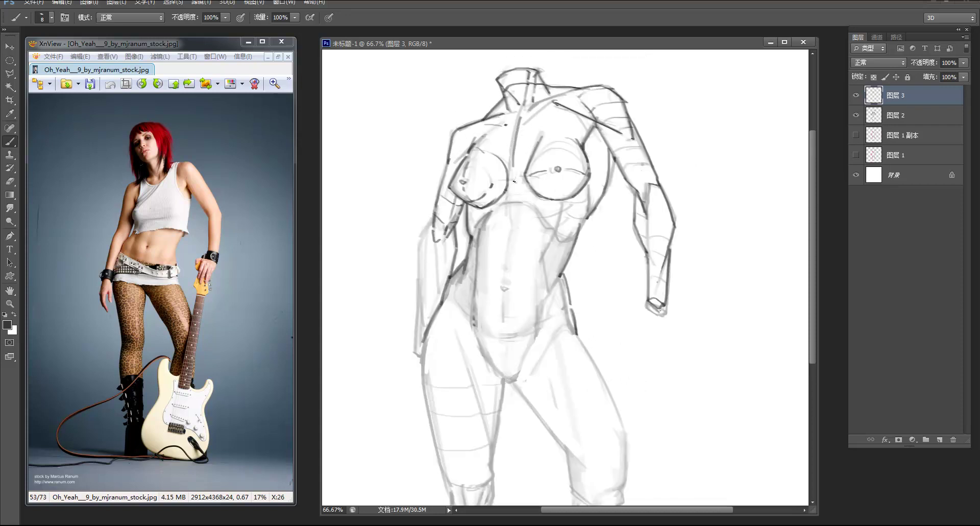
Trace the lower edge of the ribcage, the right side of the abdomen and the curved line across the lower belly
mouse_move(497, 200)
mouse_down()
mouse_move(546, 215)
mouse_move(538, 208)
mouse_move(571, 240)
mouse_up()
key(ctrl+z)
mouse_move(532, 257)
mouse_down()
mouse_move(529, 315)
mouse_move(506, 337)
mouse_up()
mouse_move(453, 296)
mouse_down()
mouse_move(487, 332)
mouse_move(517, 333)
mouse_up()
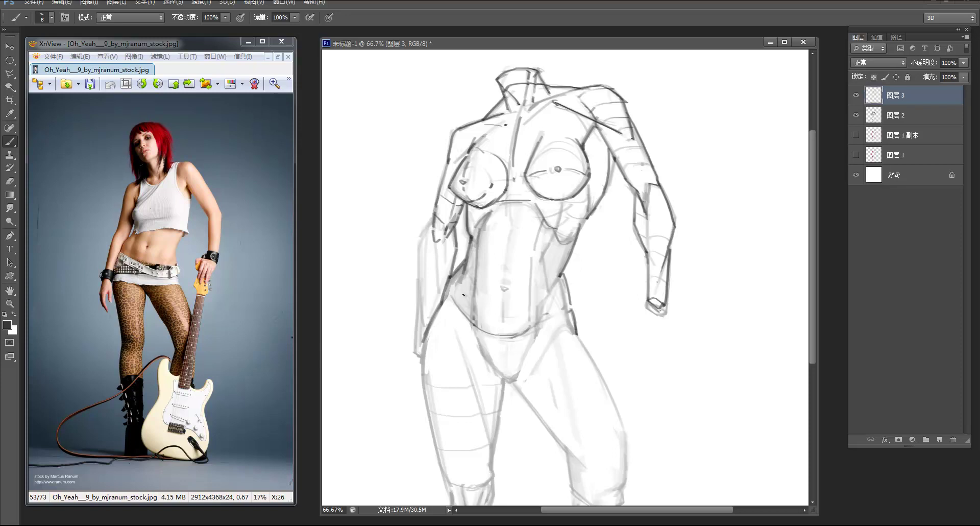
mouse_move(448, 316)
mouse_down()
mouse_move(458, 210)
mouse_move(492, 343)
mouse_up()
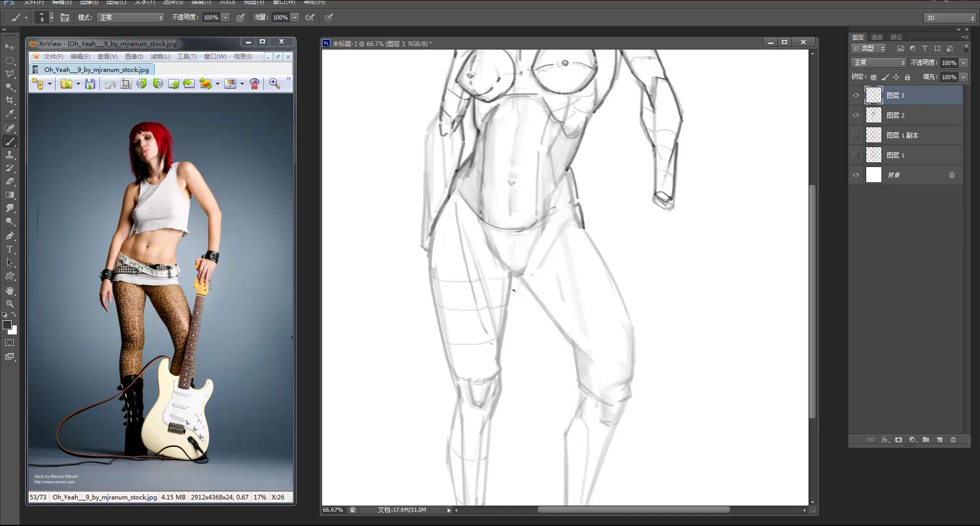
Trace the lower inner side of the left thigh and its rounded end above the knee
mouse_move(513, 276)
mouse_down()
mouse_move(498, 334)
mouse_move(502, 376)
mouse_move(488, 389)
mouse_move(502, 366)
mouse_up()
key(e)
key(b)
key(e)
key(b)
mouse_move(504, 330)
mouse_down()
mouse_move(493, 385)
mouse_move(510, 293)
mouse_up()
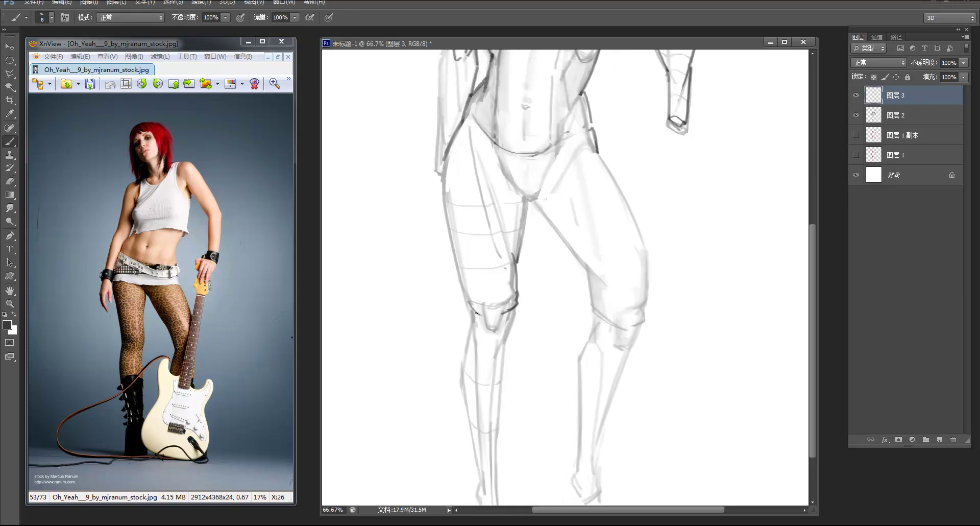
key(e)
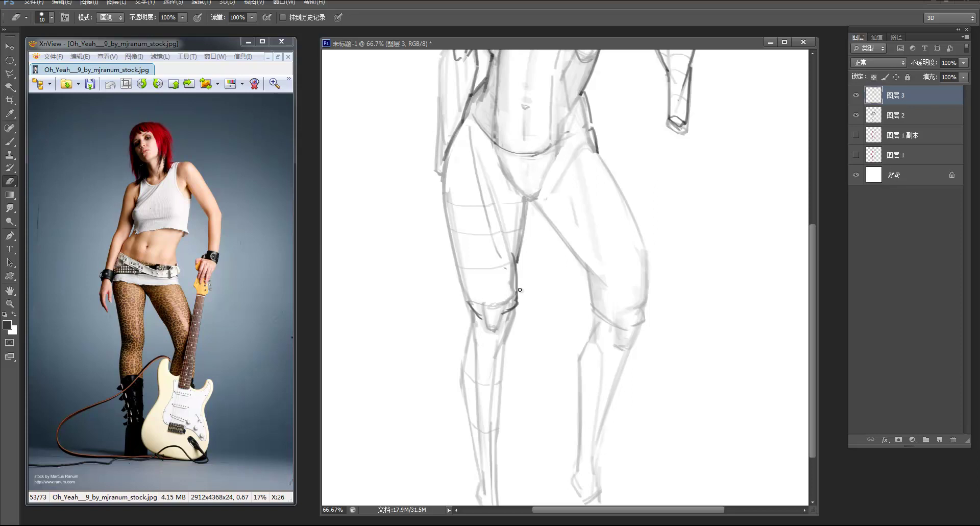
Trace both sides of the left forearm from the elbow down toward the wrist
key(z)
alt+click(541, 248)
alt+click(540, 247)
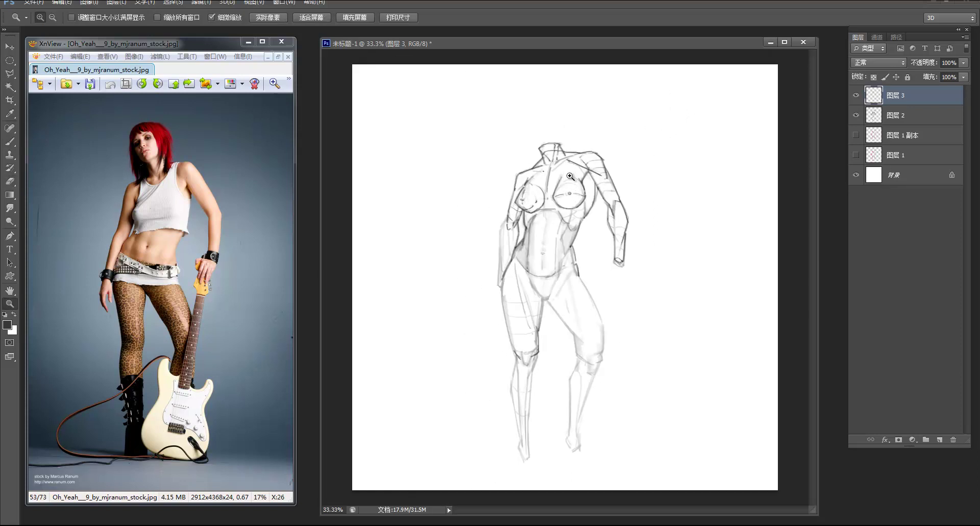
click(479, 208)
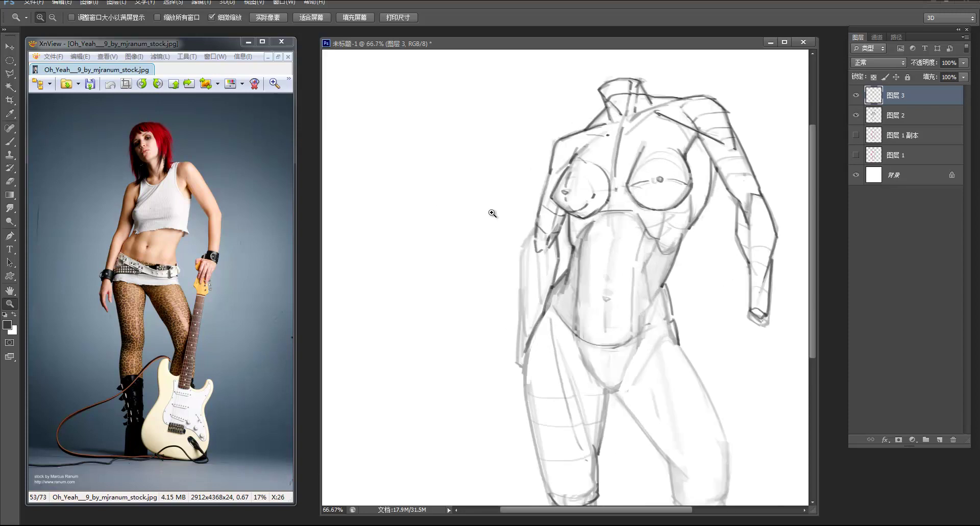
key(b)
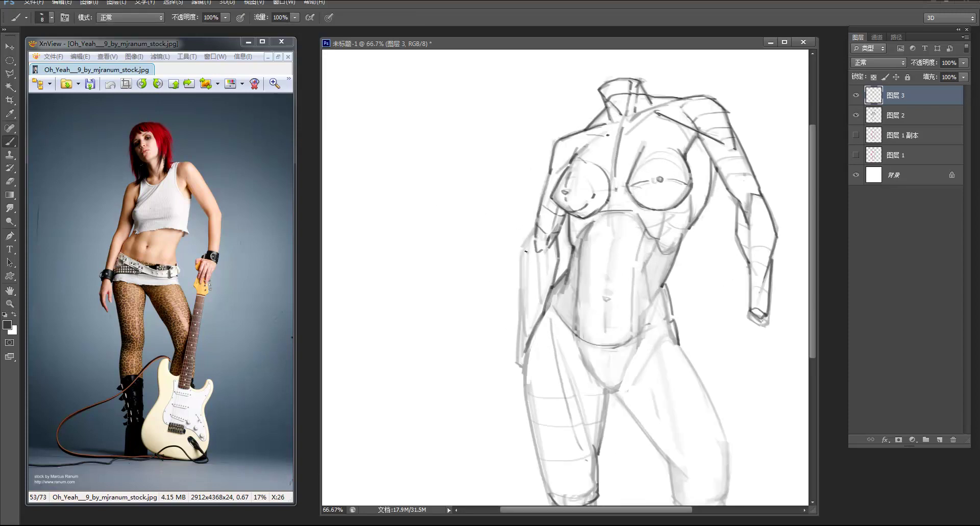
drag(535, 226, 523, 303)
drag(536, 241, 540, 285)
mouse_move(520, 309)
mouse_down()
mouse_move(522, 358)
mouse_move(508, 266)
mouse_move(507, 298)
mouse_up()
key(ctrl+z)
Trace the outer contour of the left thigh from the hip to the knee, redrawing the stroke until it fits
drag(509, 262, 506, 310)
key(ctrl+z)
drag(508, 260, 507, 302)
key(ctrl+z)
mouse_move(508, 259)
mouse_down()
mouse_move(508, 309)
mouse_move(532, 413)
mouse_up()
key(ctrl+z)
key(ctrl+z)
drag(509, 306, 537, 415)
key(ctrl+z)
drag(509, 308, 534, 408)
key(ctrl+z)
drag(508, 305, 534, 414)
Clean up the inner corner of the left thigh's lower end just above the knee
key(z)
alt+click(551, 276)
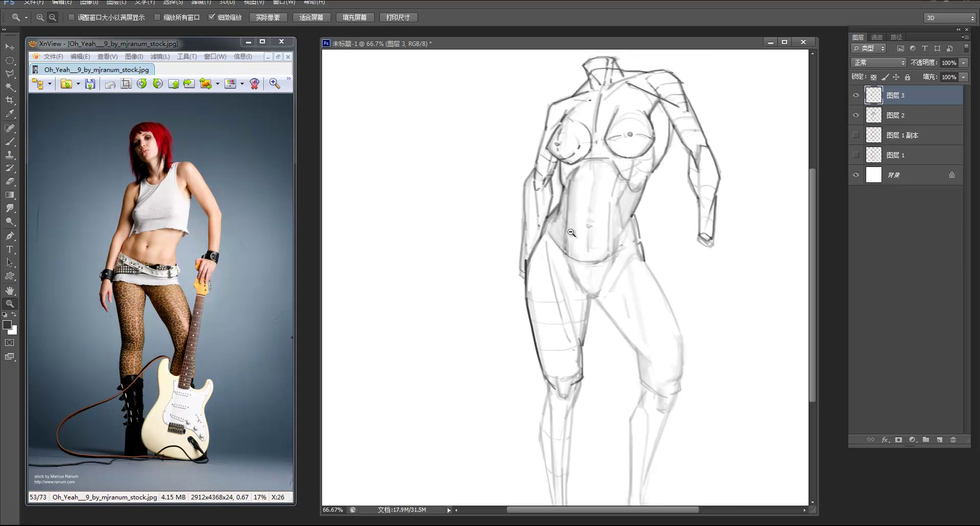
alt+click(547, 199)
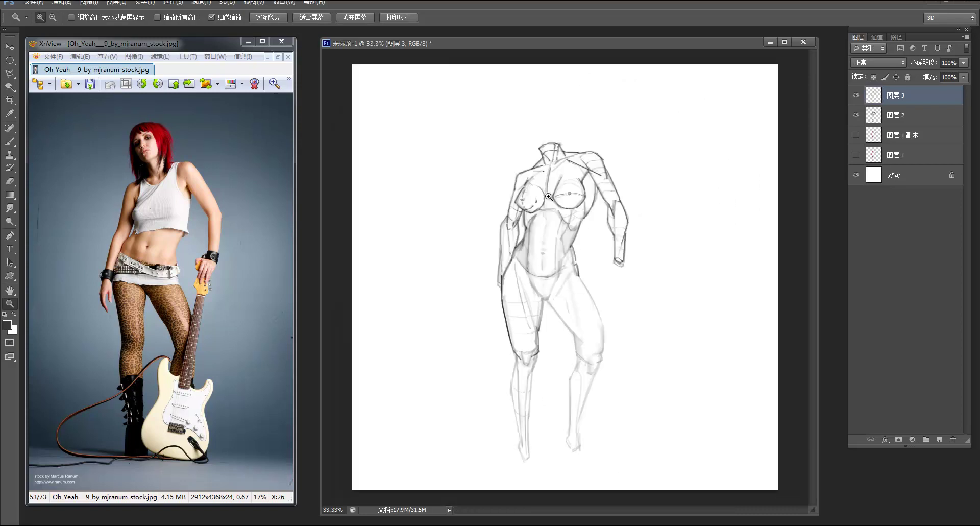
click(540, 358)
click(548, 343)
key(b)
drag(496, 311, 549, 312)
key(e)
mouse_move(586, 345)
mouse_down()
mouse_move(578, 361)
mouse_move(587, 341)
mouse_up()
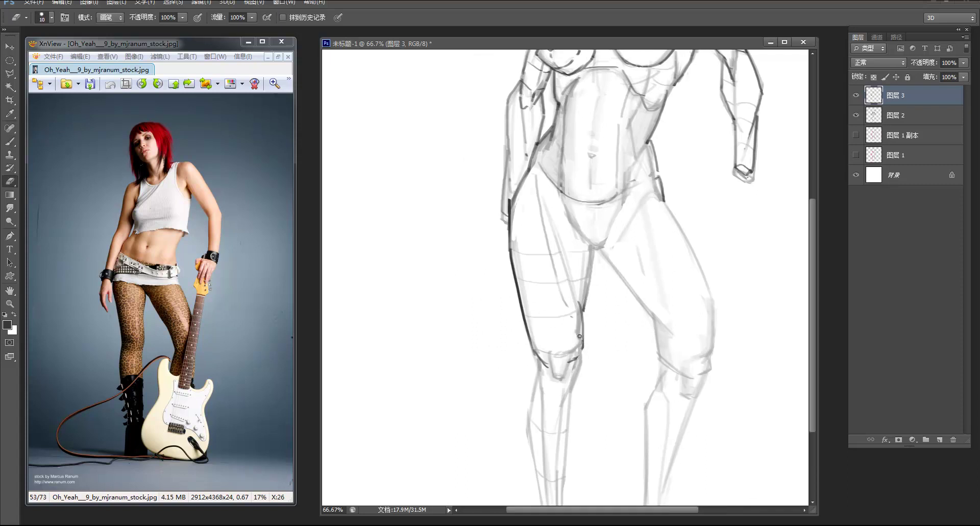
key(b)
drag(582, 346, 574, 358)
key(ctrl+z)
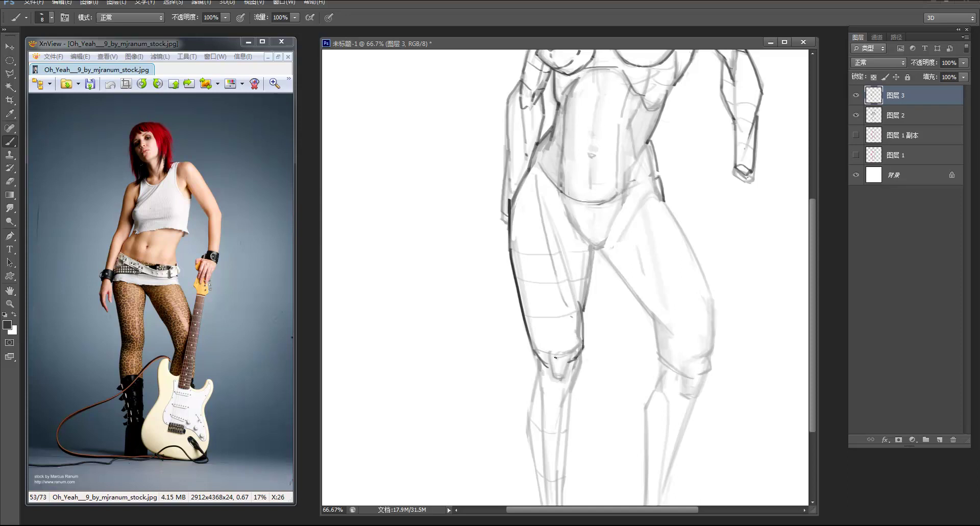
Outline the left kneecap and trace the inner side of the left knee below it
mouse_move(550, 379)
mouse_down()
mouse_move(549, 367)
mouse_move(556, 385)
mouse_up()
drag(549, 361, 564, 360)
key(e)
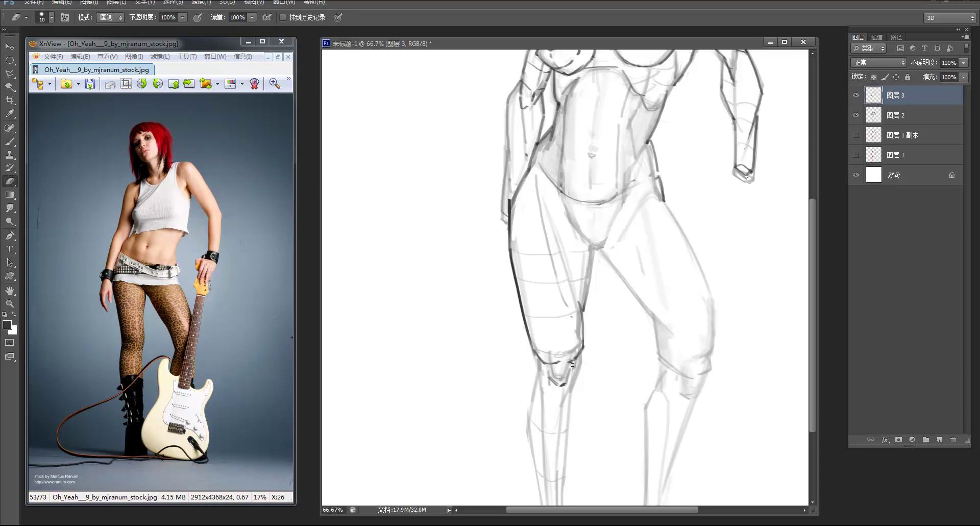
key(b)
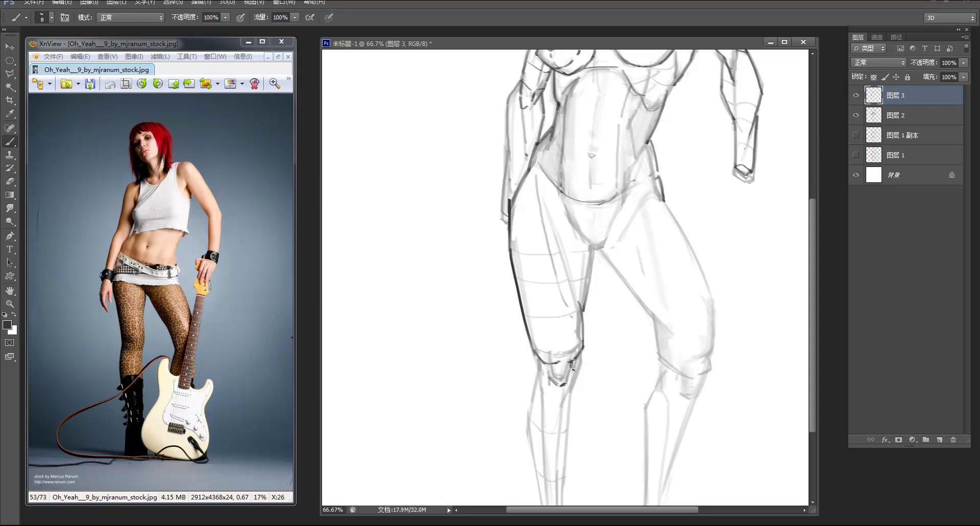
mouse_move(581, 355)
mouse_down()
mouse_move(570, 391)
mouse_move(600, 285)
mouse_move(583, 320)
mouse_up()
key(ctrl+z)
drag(597, 287, 587, 309)
key(ctrl+z)
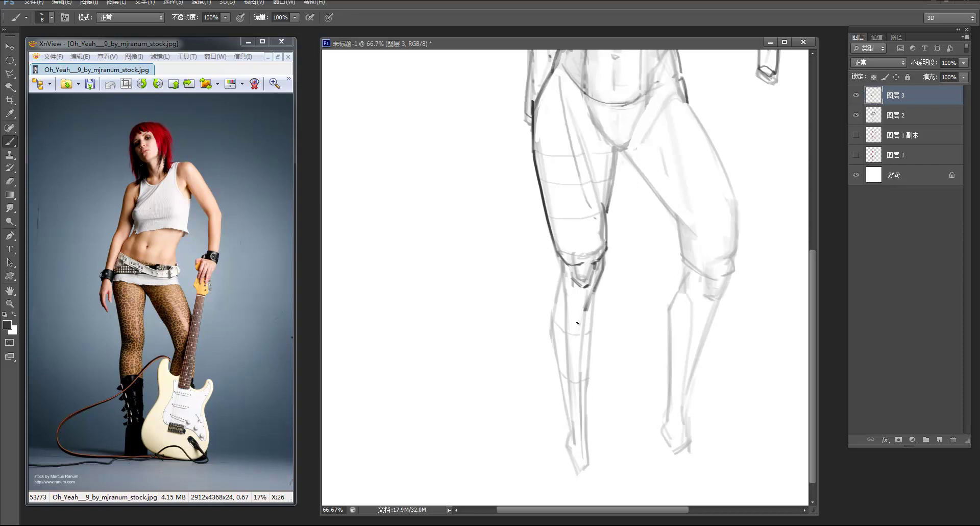
Trace both sides of the left lower leg from the knee down to the ankle
drag(561, 259, 562, 276)
drag(562, 259, 562, 275)
drag(629, 267, 621, 479)
drag(602, 385, 598, 460)
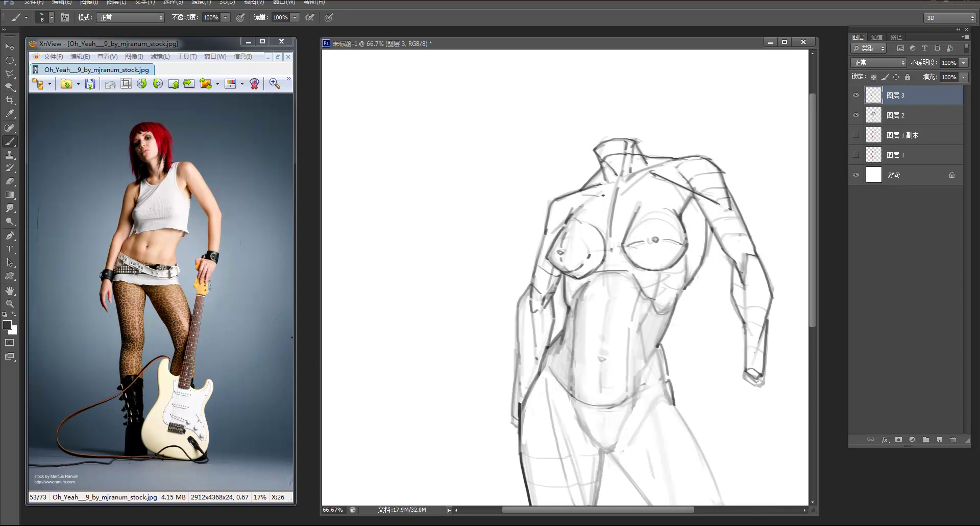
alt+click(602, 349)
drag(560, 314, 546, 181)
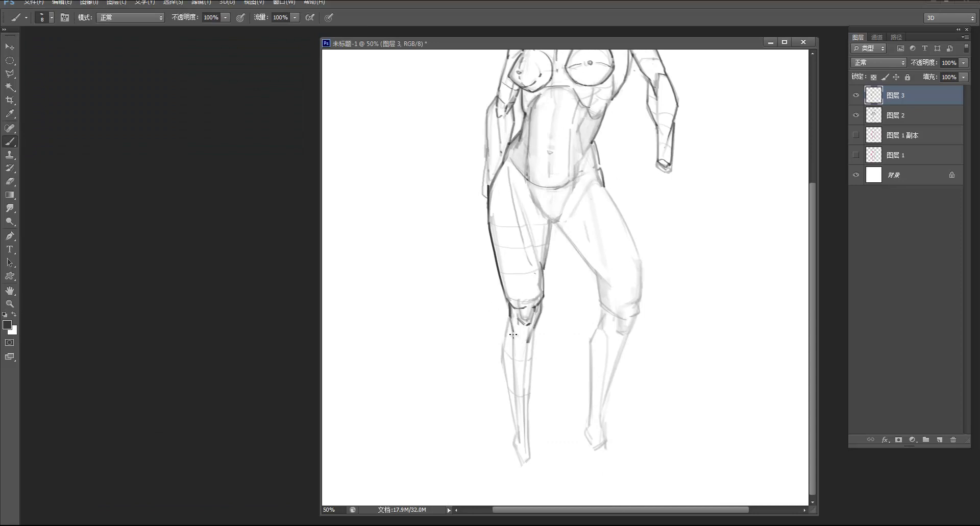
mouse_move(528, 342)
mouse_down()
mouse_move(520, 487)
mouse_move(525, 436)
mouse_move(525, 462)
mouse_up()
drag(509, 316, 502, 357)
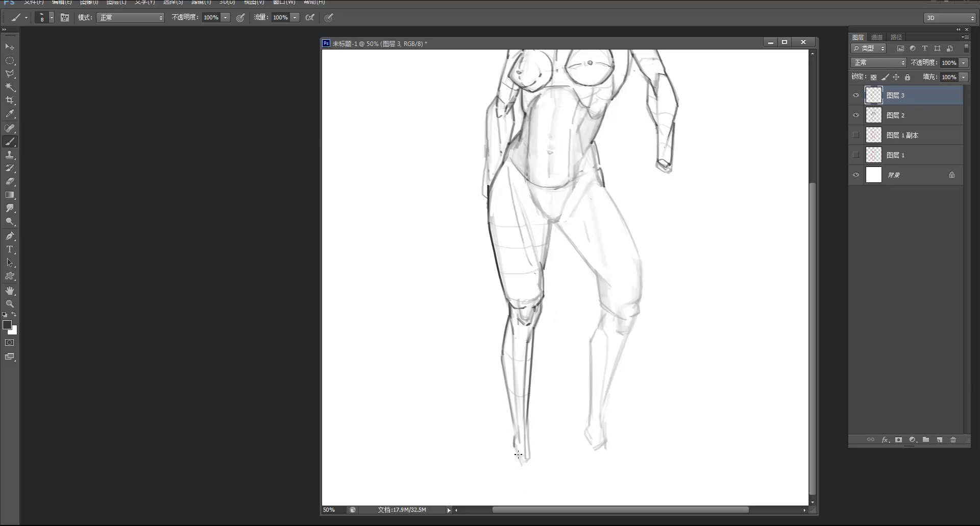
drag(534, 329, 525, 478)
key(ctrl+z)
drag(534, 327, 525, 470)
drag(534, 423, 530, 473)
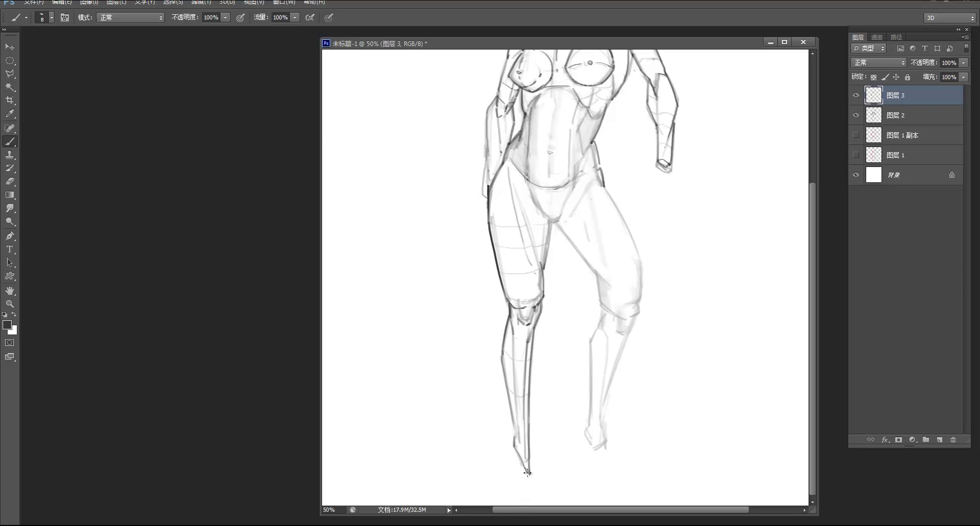
Clean up and close the pointed end of the left lower leg at the ankle
key(z)
alt+click(534, 420)
alt+click(532, 389)
click(532, 389)
click(521, 478)
key(e)
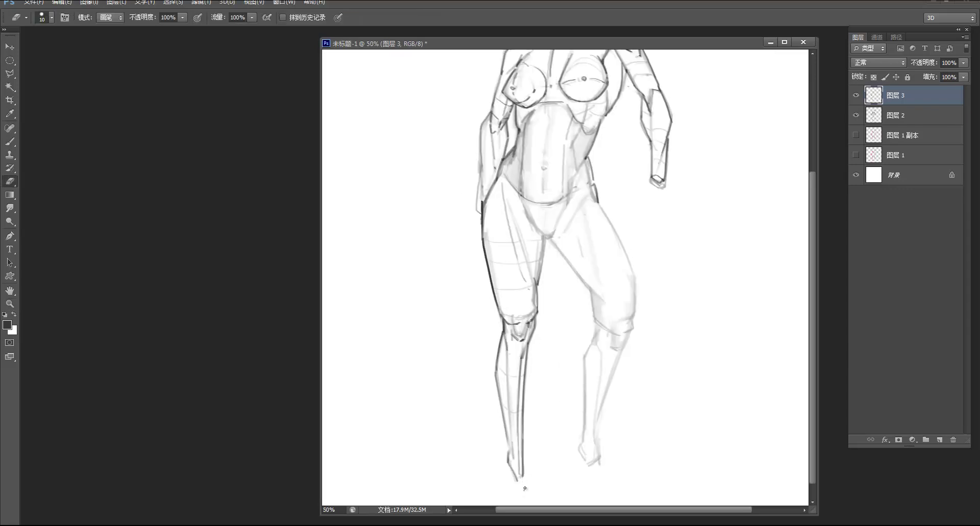
key(b)
drag(523, 470, 518, 480)
Trace the right lower edge of the ribcage and the pelvis line running from the right waist toward the lower belly
drag(554, 212, 550, 271)
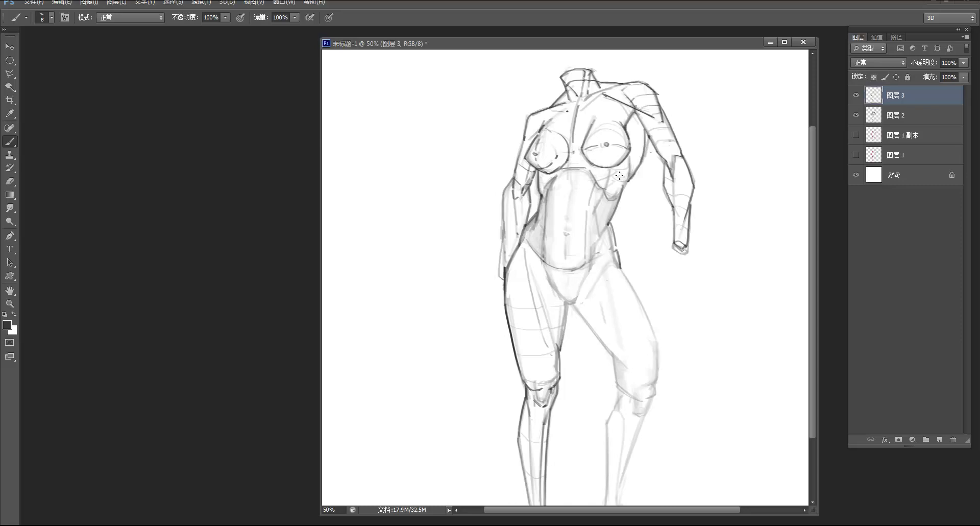
drag(610, 185, 603, 198)
drag(614, 225, 593, 250)
drag(590, 214, 596, 235)
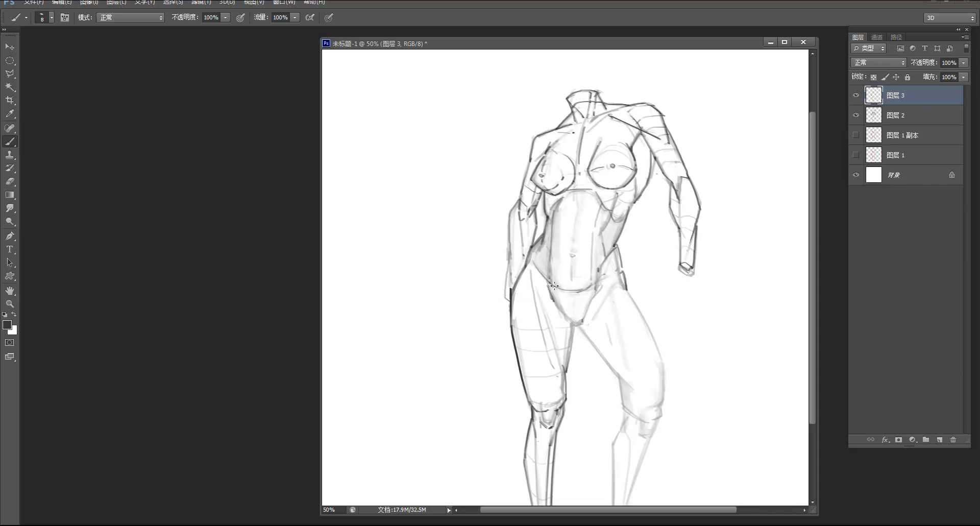
Refine the pelvis's front outline down to the crotch, alternating brush strokes with small erasures
key(e)
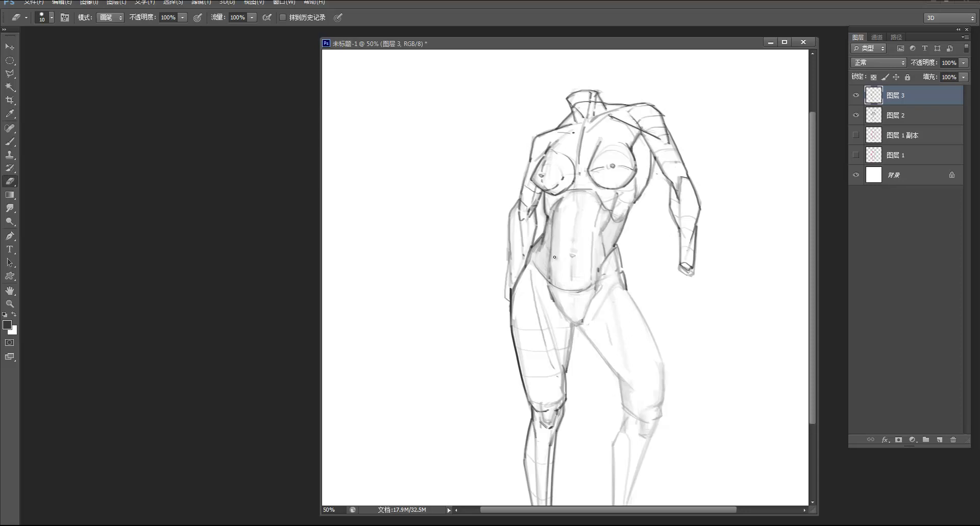
key(b)
key(e)
key(b)
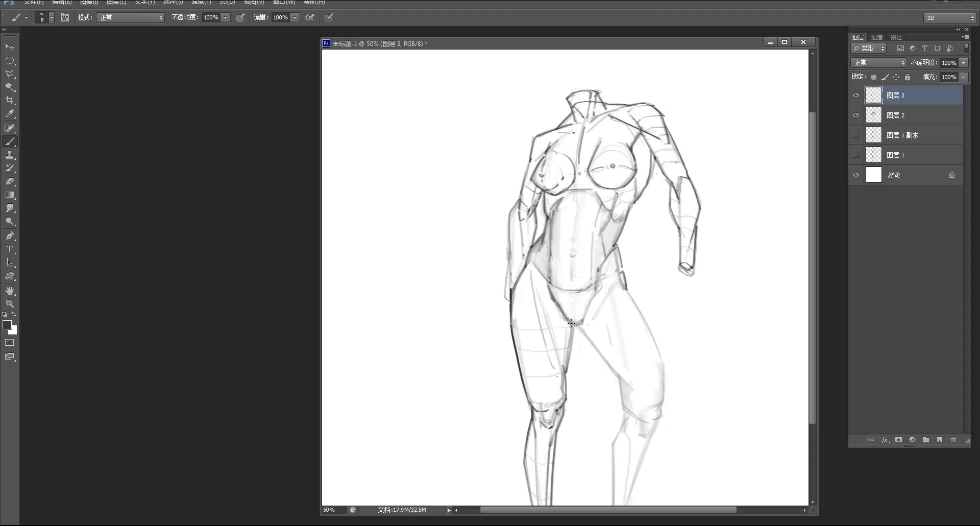
key(e)
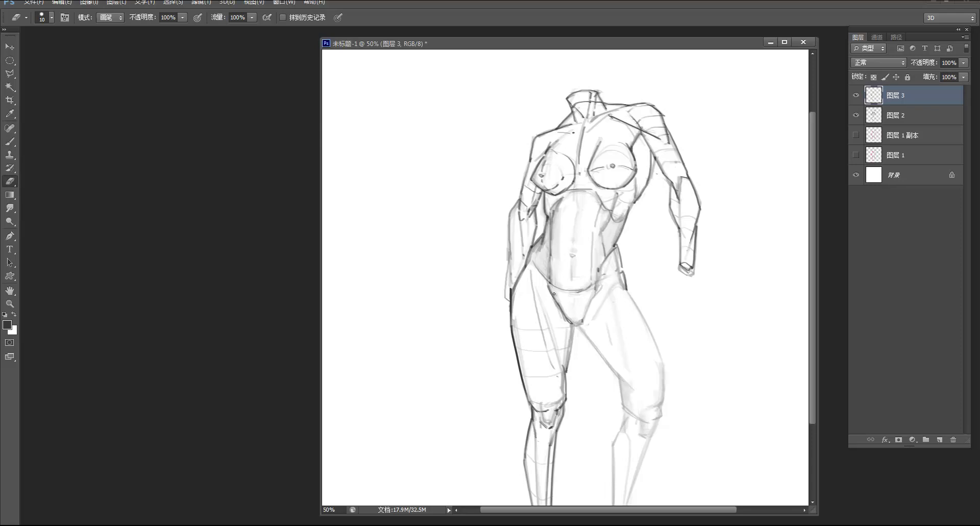
Trace the inner and outer contours of the right thigh from the crotch and hip to the knee, and outline the right kneecap
alt+click(606, 238)
alt+click(606, 238)
ctrl+click(560, 287)
ctrl+click(559, 287)
drag(583, 297, 575, 248)
key(b)
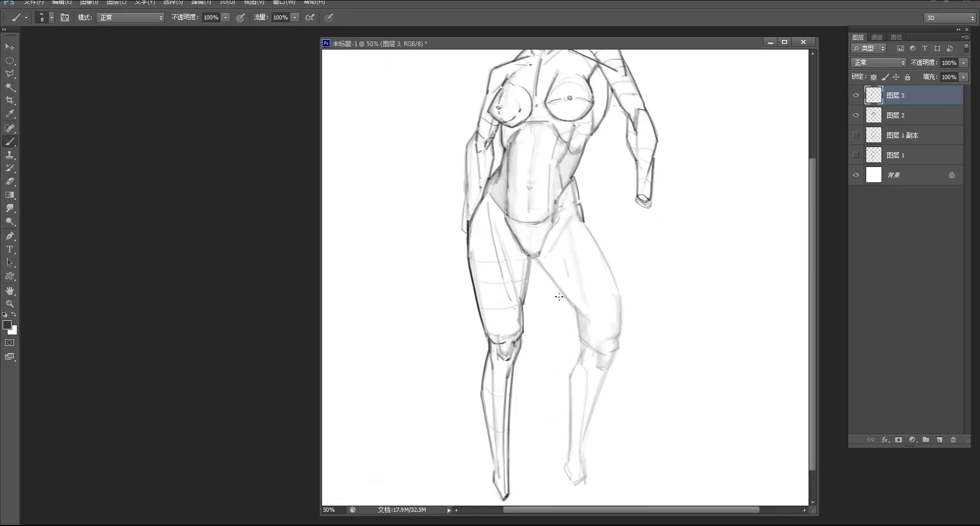
drag(536, 255, 578, 313)
drag(582, 220, 623, 306)
key(ctrl+z)
mouse_move(622, 303)
mouse_down()
mouse_move(609, 367)
mouse_move(603, 372)
mouse_move(600, 344)
mouse_move(603, 366)
mouse_up()
key(alt+space)
alt+click(638, 291)
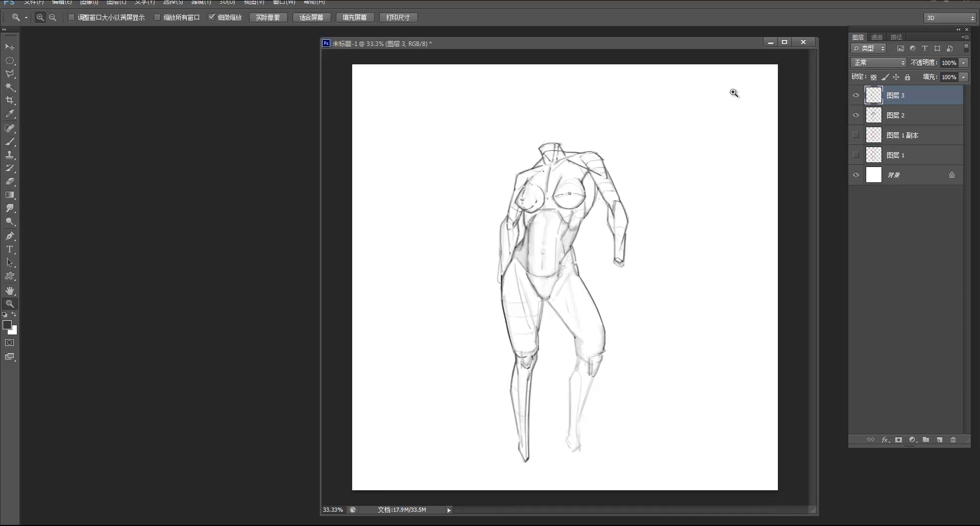
Erase the stray sketch lines around the right wrist on the faded layer 图层 2
click(913, 117)
click(610, 269)
key(e)
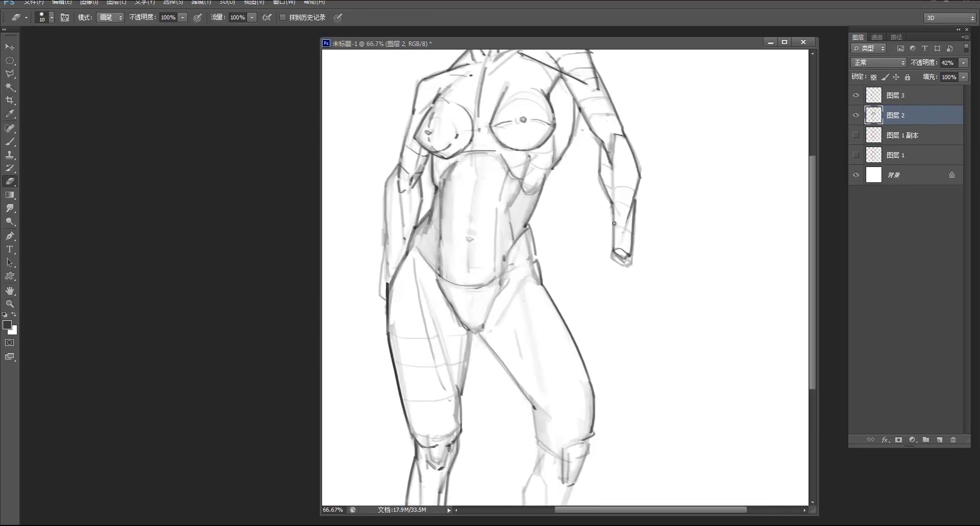
drag(609, 252, 631, 255)
drag(641, 176, 652, 215)
key(b)
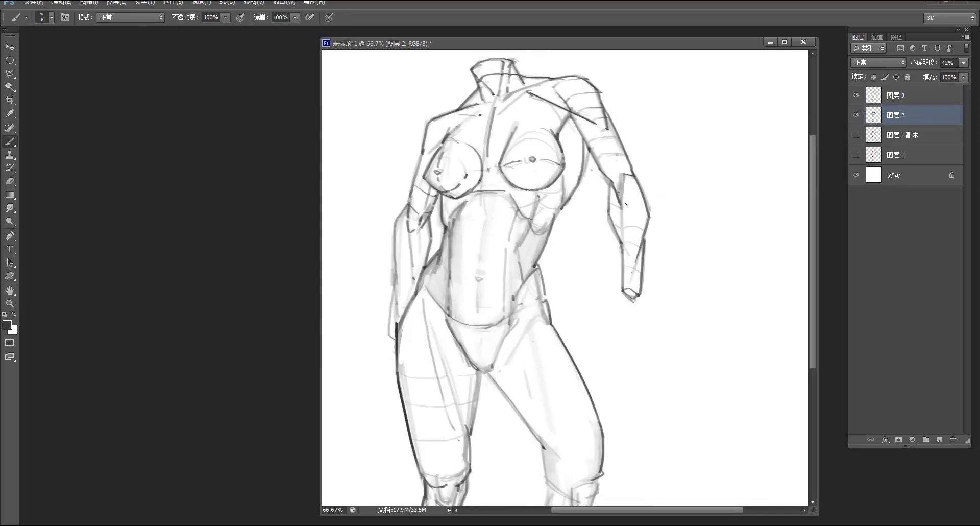
Draw the angled elbow contour across the right arm on 图层 3 and clean up the lines around the elbow
key(alt+bracketright)
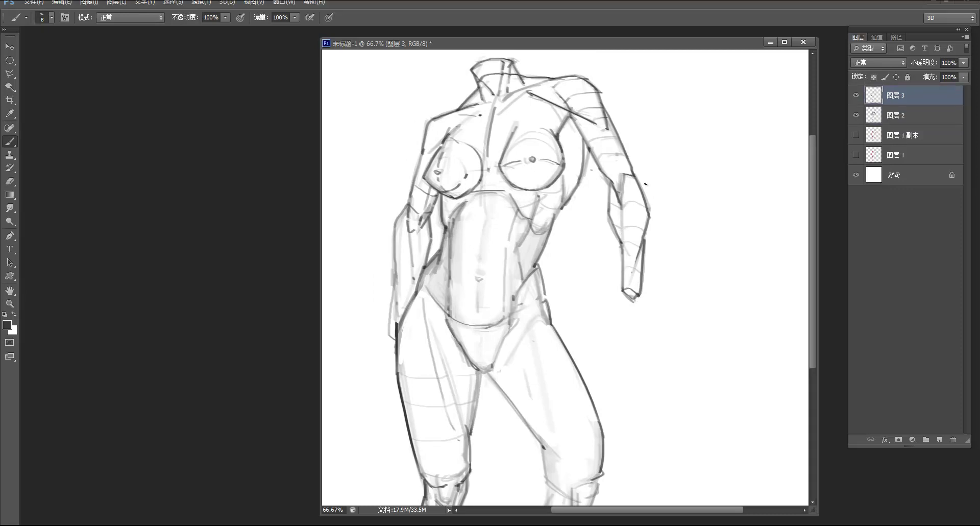
drag(622, 199, 643, 206)
key(e)
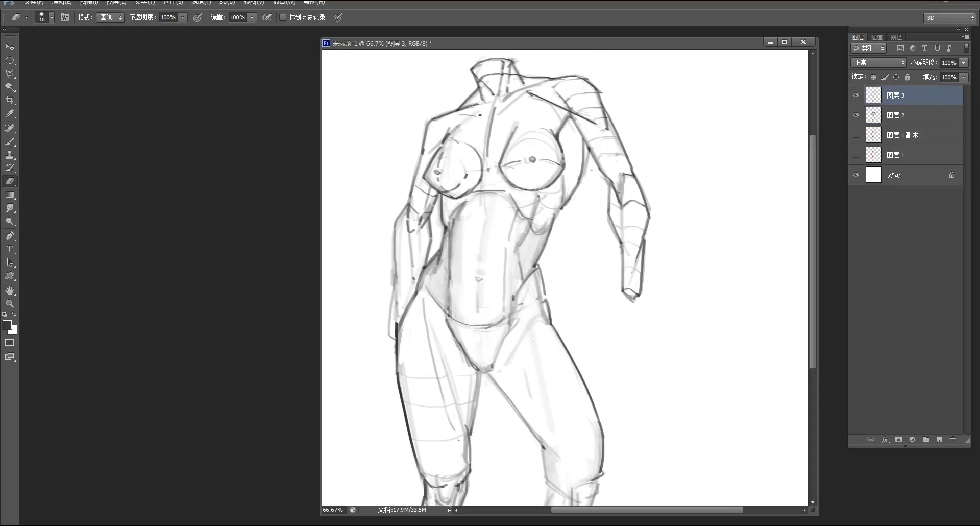
key(b)
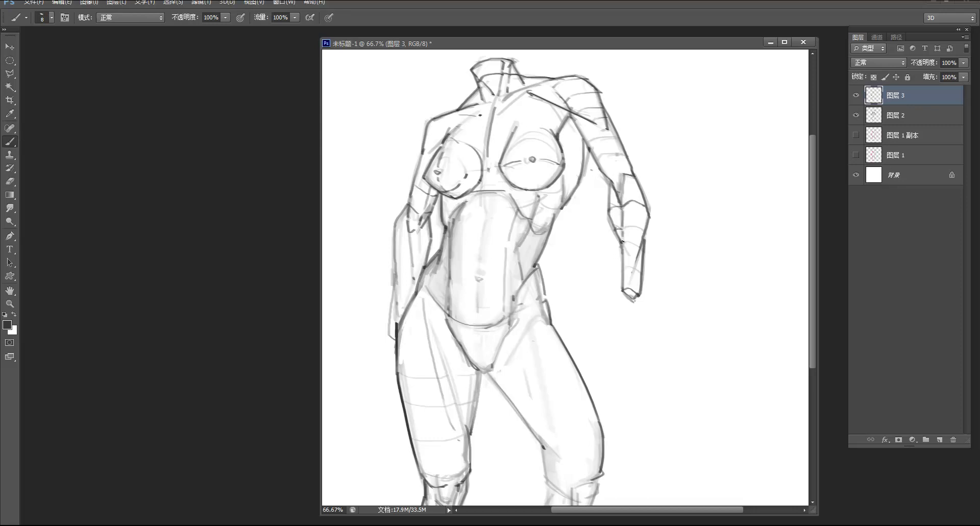
Mark the navel and draw the vertical midline down the abdomen to the crotch
key(z)
alt+click(647, 195)
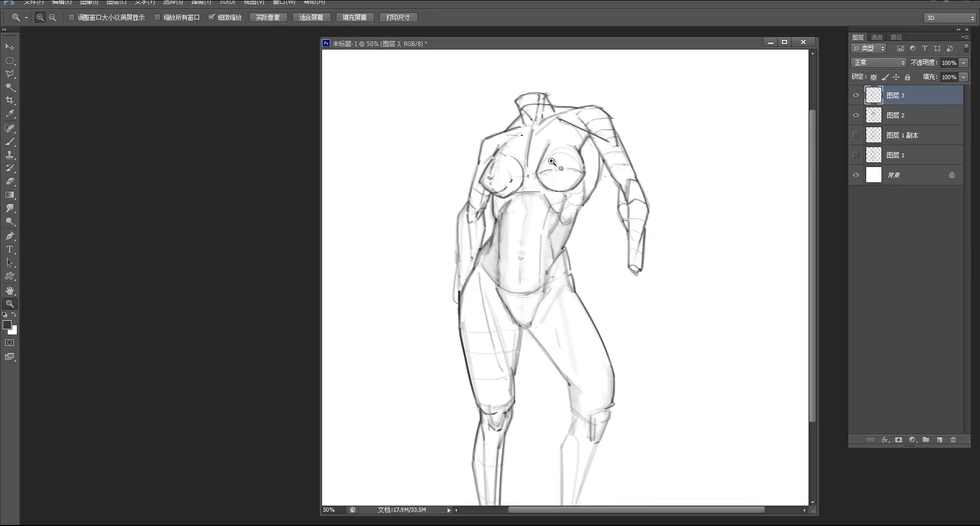
drag(549, 207, 590, 187)
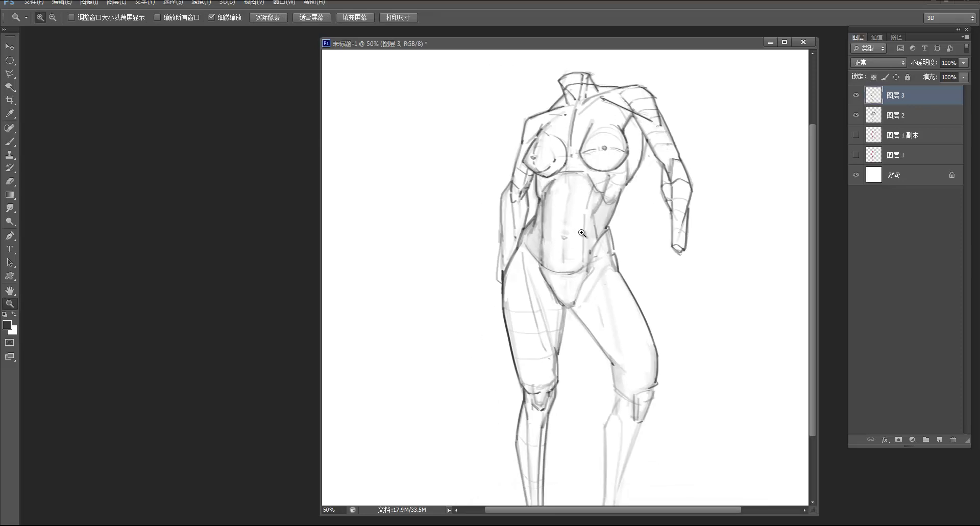
key(b)
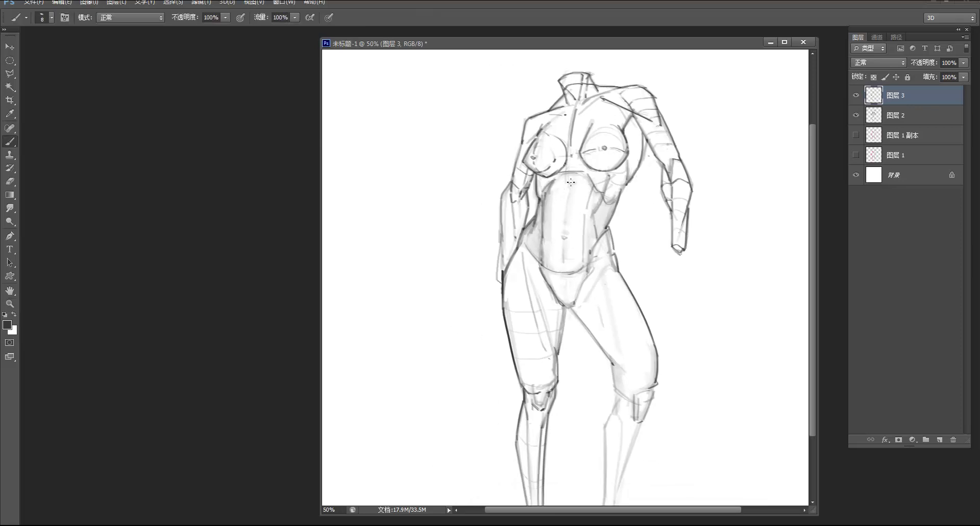
drag(563, 237, 564, 263)
Bring up the reference photo of the standing woman in XnView beside the drawing
click(112, 516)
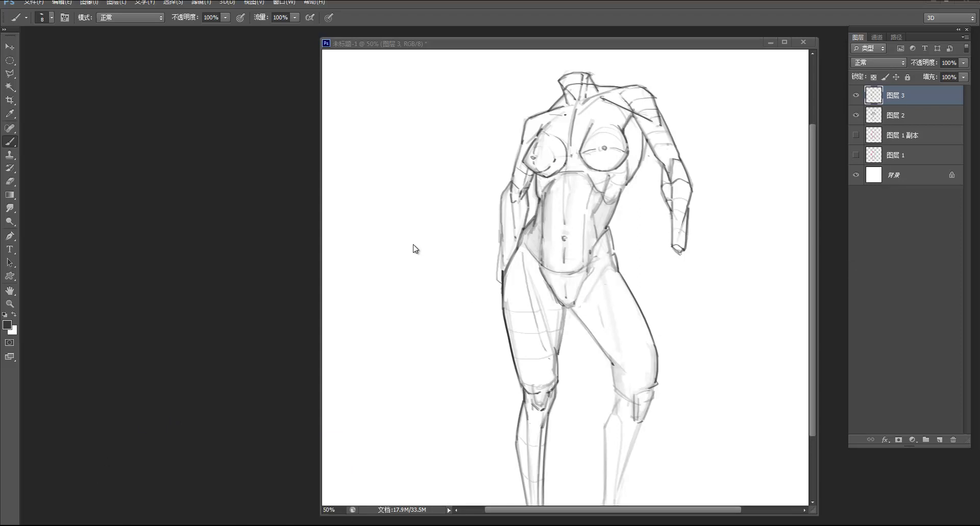
click(179, 521)
click(177, 496)
click(527, 357)
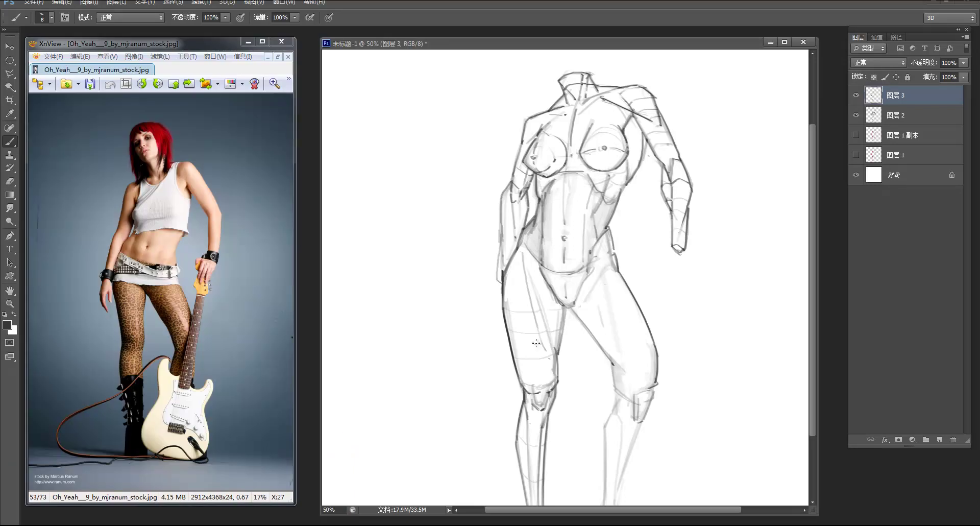
Darken the left waist contour and draw curved cross-contour lines around the left forearm
key(alt+space)
alt+click(578, 226)
click(597, 352)
click(591, 386)
mouse_move(589, 383)
mouse_down()
mouse_move(608, 357)
mouse_move(636, 391)
mouse_up()
key(b)
drag(575, 341, 627, 443)
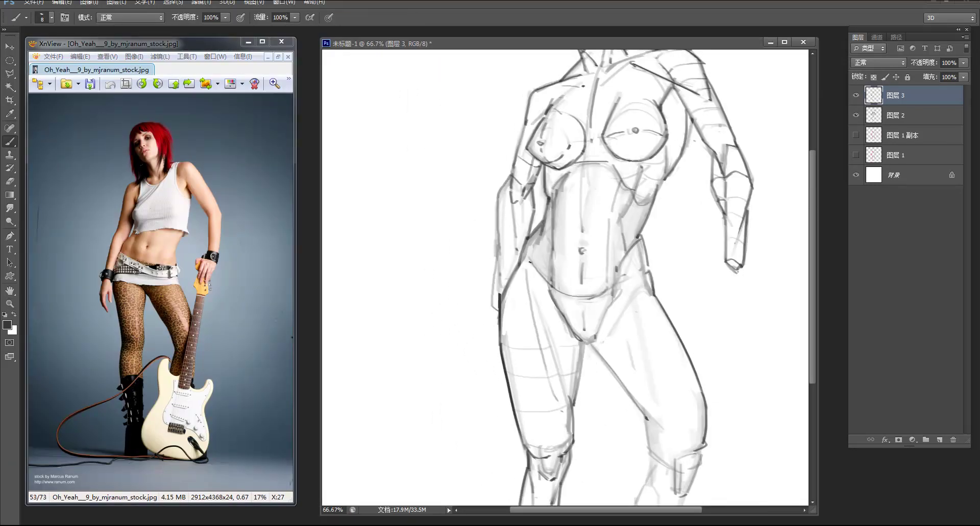
drag(510, 231, 506, 268)
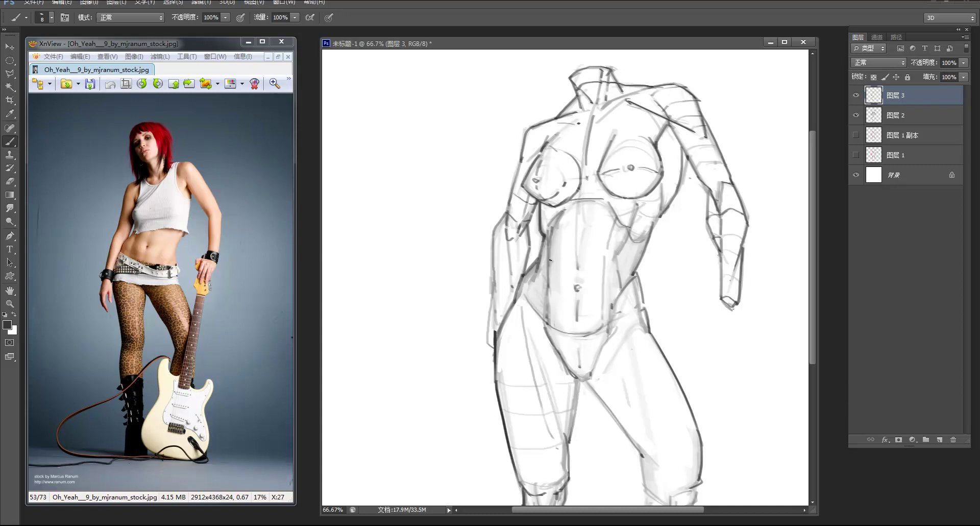
drag(540, 265, 546, 283)
drag(527, 289, 523, 318)
mouse_move(498, 237)
mouse_down()
mouse_move(509, 255)
mouse_move(525, 258)
mouse_move(510, 285)
mouse_up()
Erase the leftover hand sketch at the left wrist and redraw the outer edge of the left forearm
key(e)
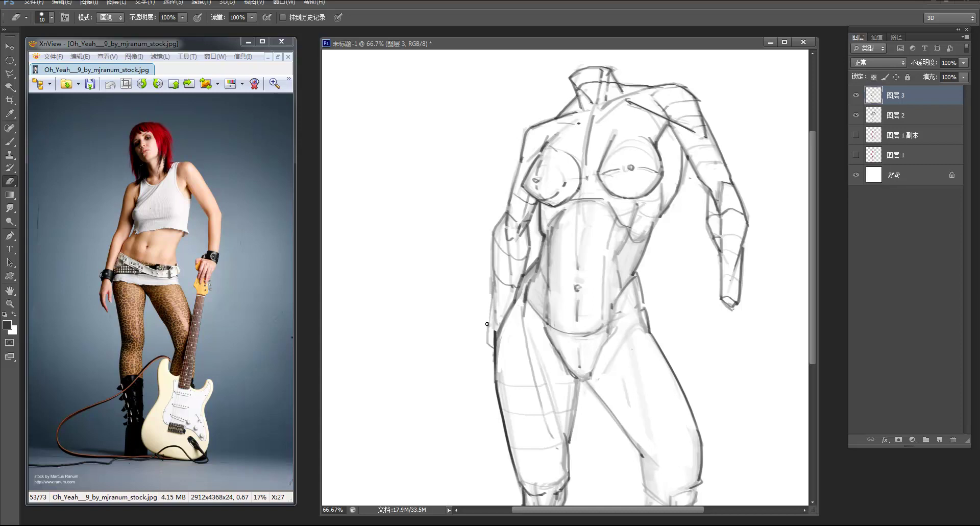
drag(491, 298, 490, 324)
key(b)
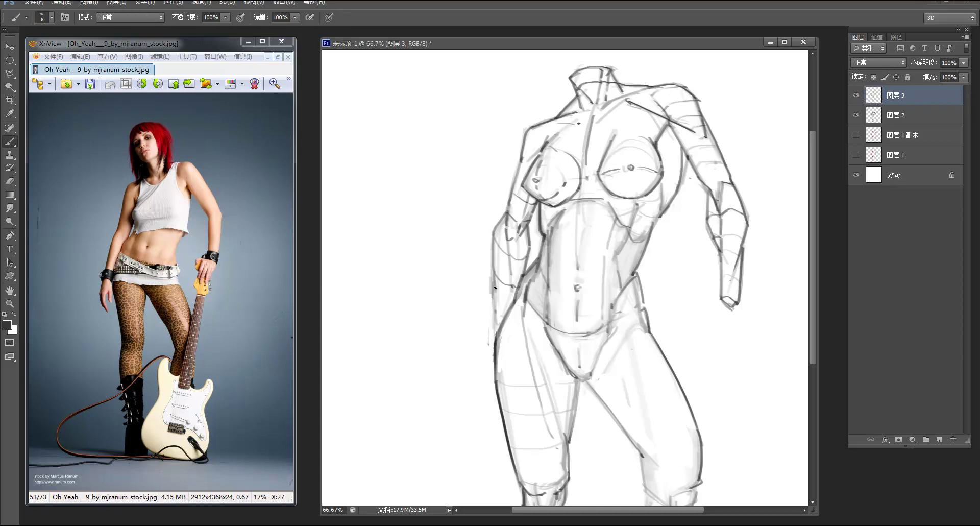
key(z)
alt+click(567, 242)
alt+click(566, 243)
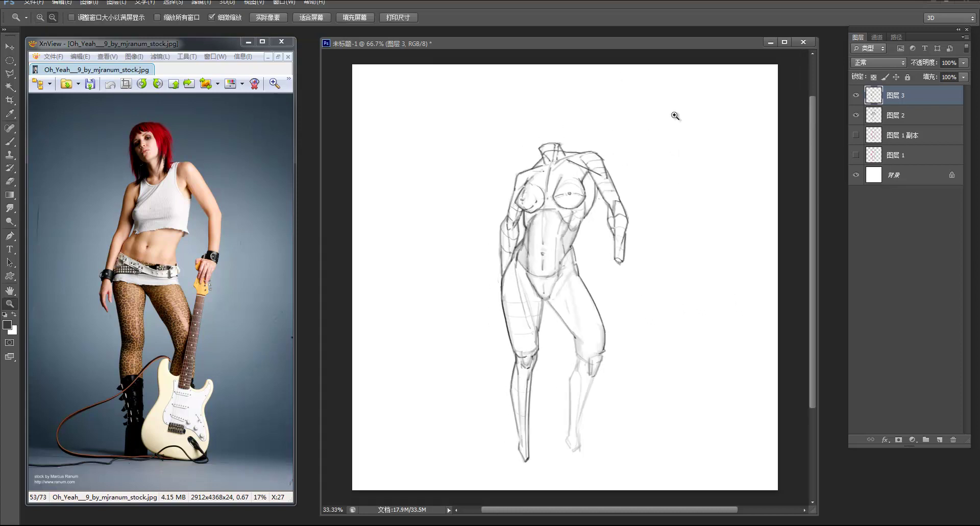
Draw two curved cross-contours over the left lower leg and clean up the lines around the left kneecap
click(524, 328)
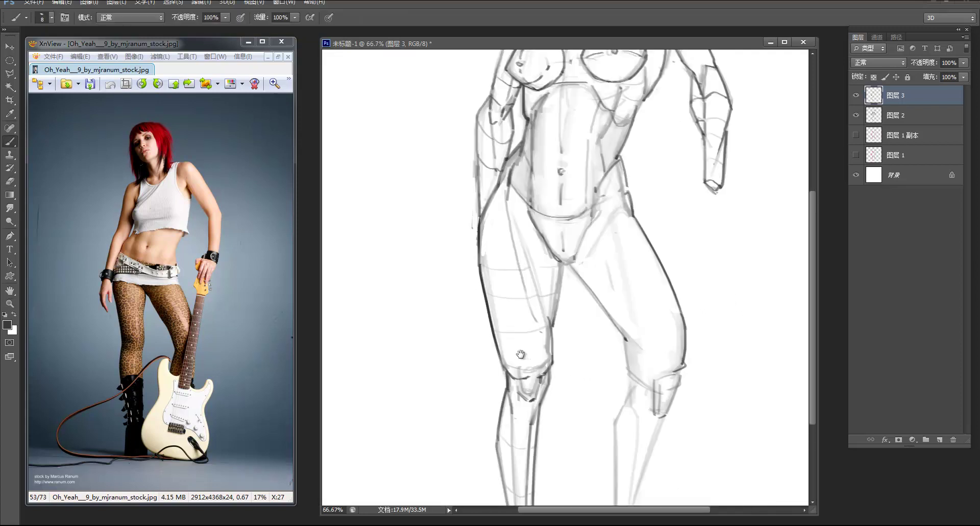
scroll(527, 292, down, 4)
key(b)
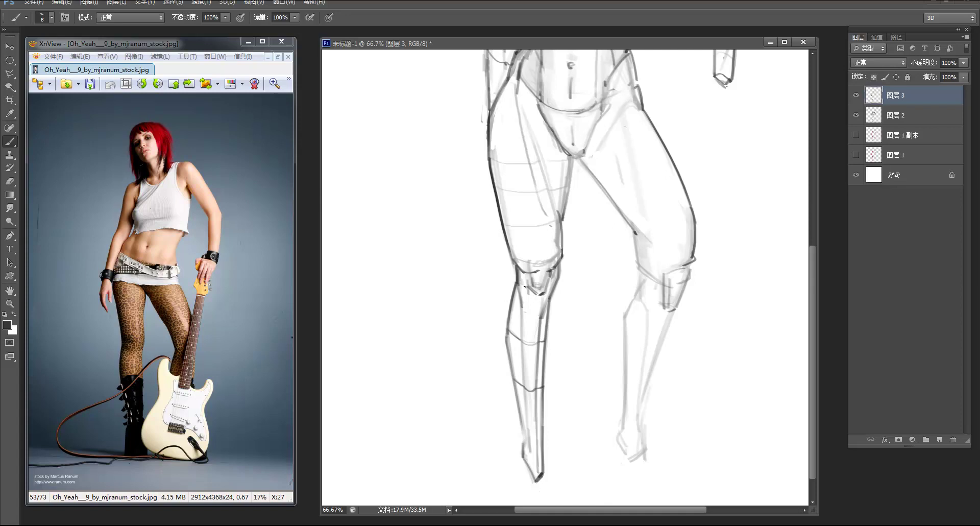
key(e)
mouse_move(529, 282)
mouse_down()
mouse_move(531, 292)
mouse_move(542, 283)
mouse_move(547, 291)
mouse_up()
key(b)
drag(572, 259, 548, 331)
Merge the outline layer 图层 3 down into the sketch layer 图层 2
key(z)
alt+click(594, 259)
alt+click(595, 259)
alt+click(595, 259)
click(587, 307)
click(574, 285)
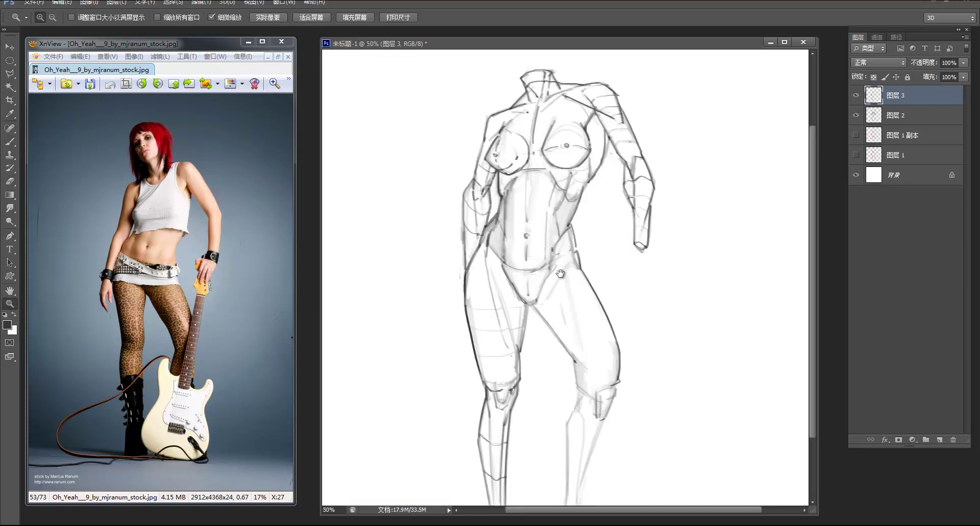
drag(555, 265, 558, 280)
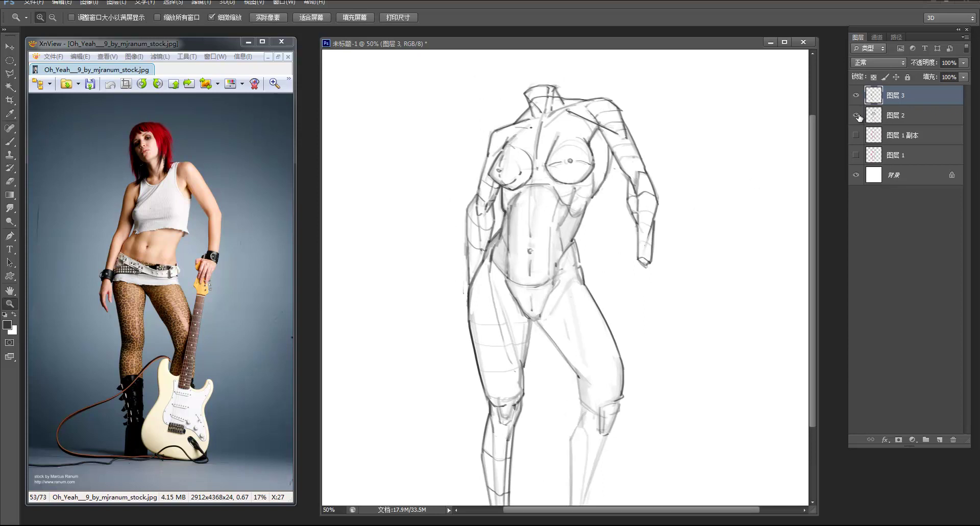
key(ctrl+e)
Erase stray construction lines inside the left thigh and draw darker cross-contour curves around it
drag(663, 282, 655, 203)
key(b)
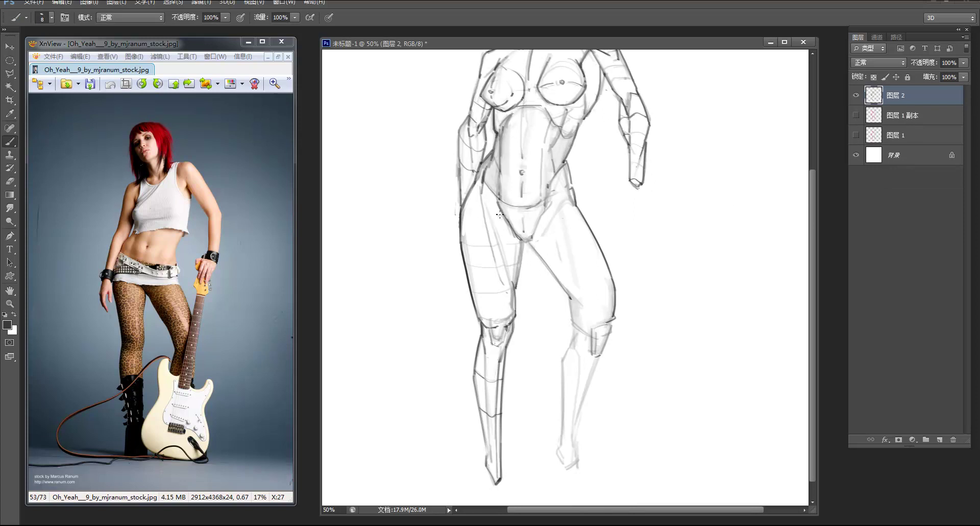
key(e)
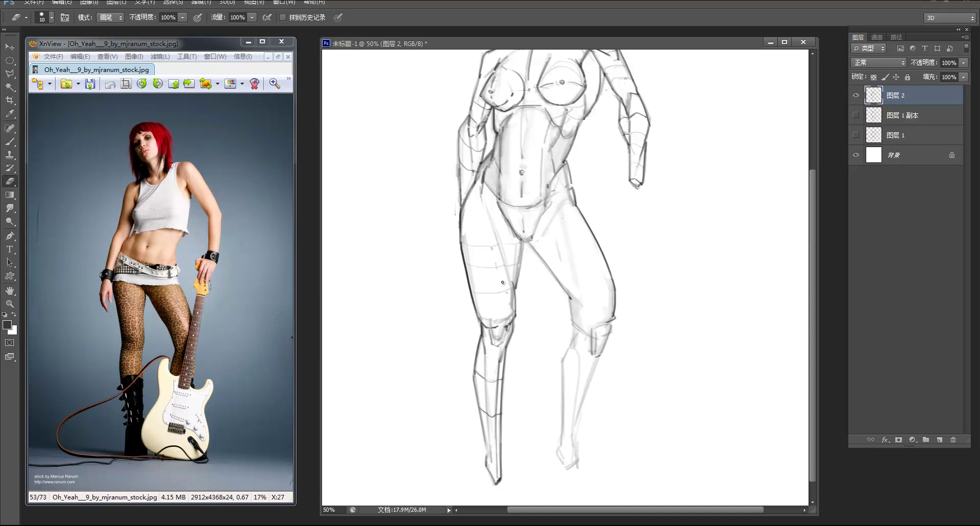
key(b)
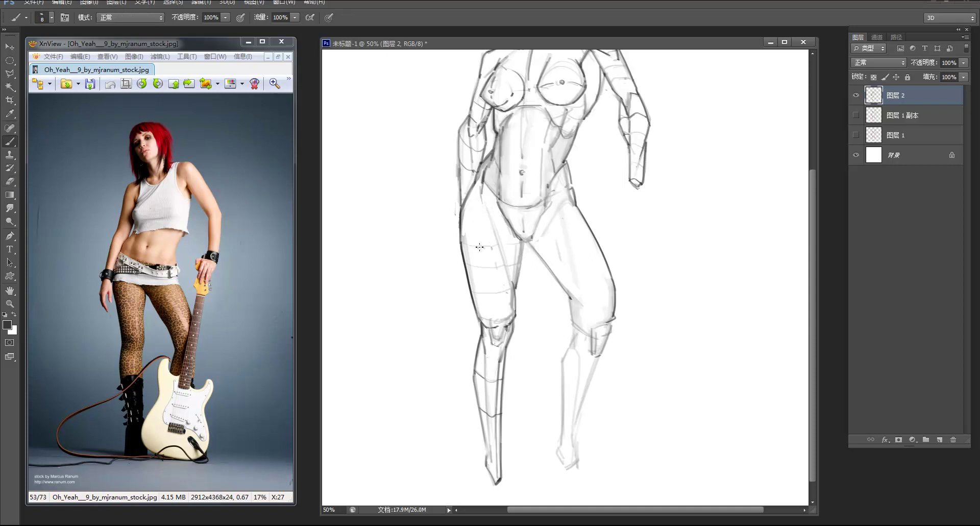
mouse_move(472, 266)
mouse_down()
mouse_move(503, 265)
mouse_move(480, 291)
mouse_move(508, 291)
mouse_move(481, 292)
mouse_move(512, 287)
mouse_up()
key(ctrl+z)
Erase the rough inner edge of the left thigh above the knee and redraw it from the crotch down to the knee
key(e)
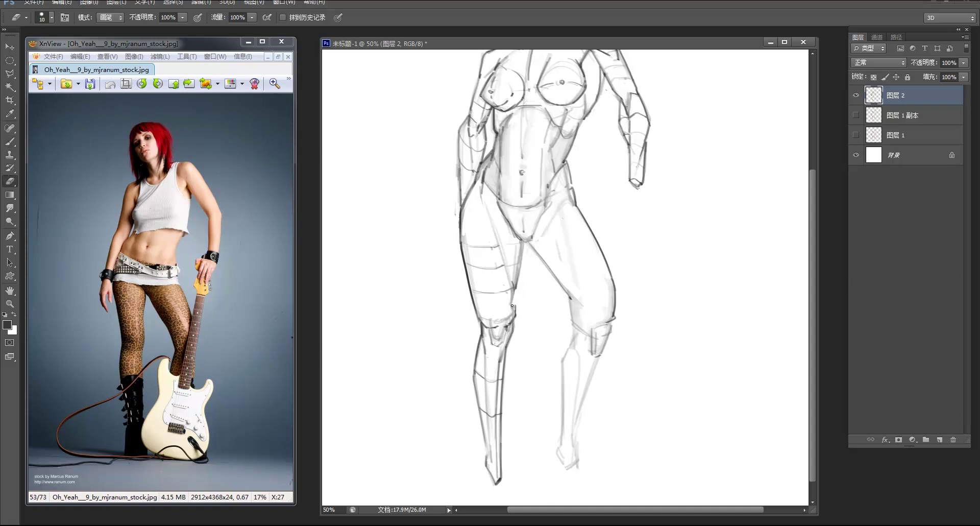
key(b)
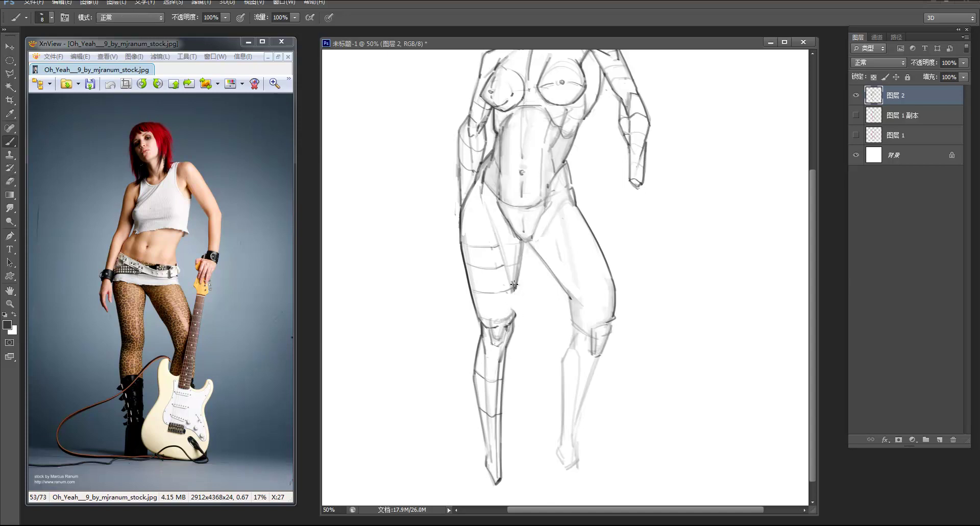
drag(510, 285, 515, 314)
drag(523, 241, 513, 291)
key(z)
alt+click(536, 228)
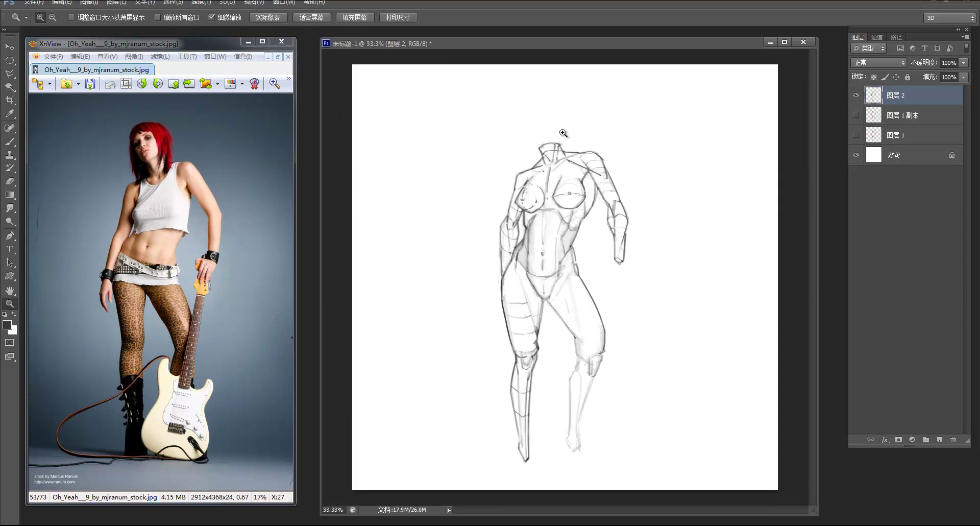
Erase and redraw the navel and the midline below it on the lower abdomen
key(b)
scroll(544, 183, down, 1)
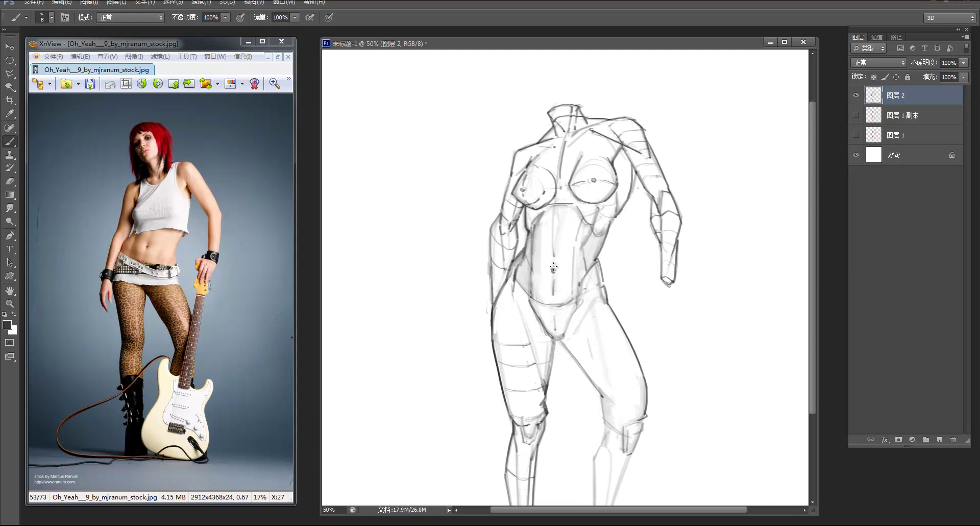
key(e)
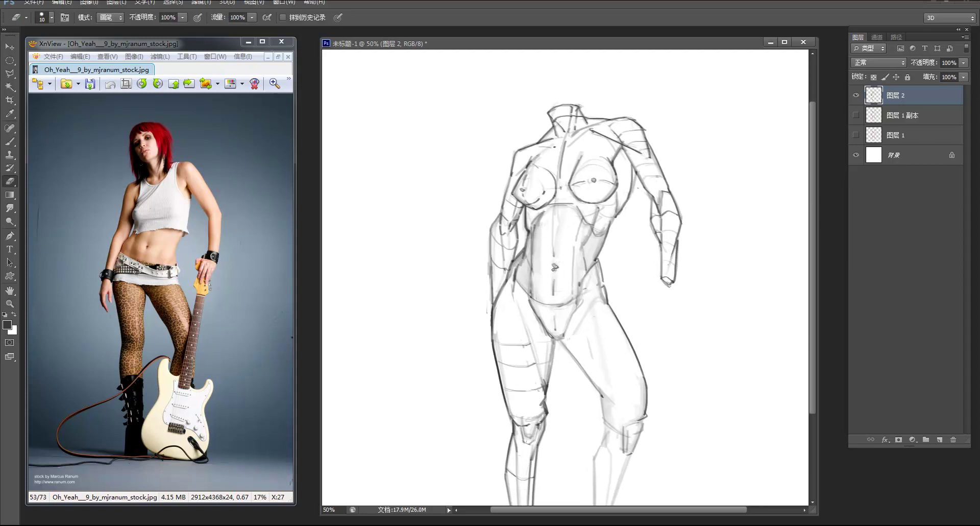
drag(555, 277, 552, 295)
key(b)
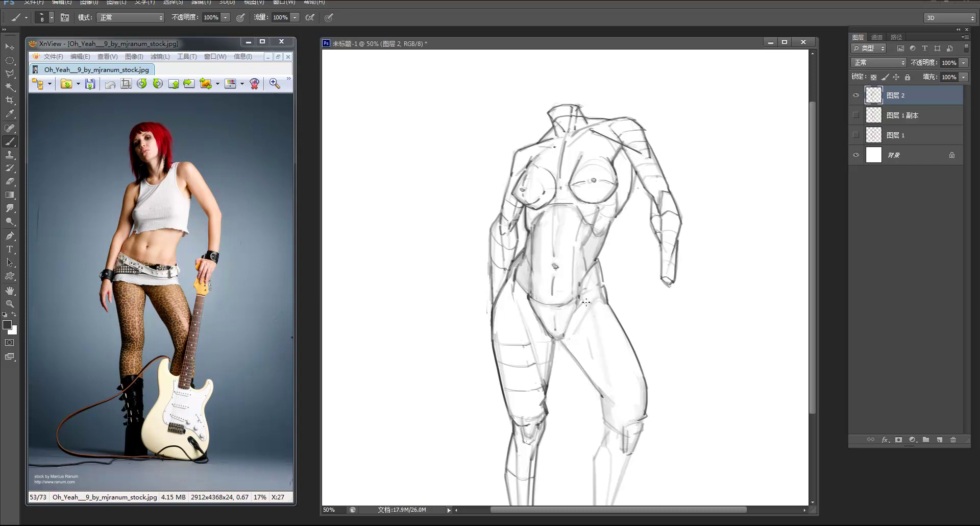
Erase the rough lines at the right hip and redraw its outer contour from the waist to the thigh
key(e)
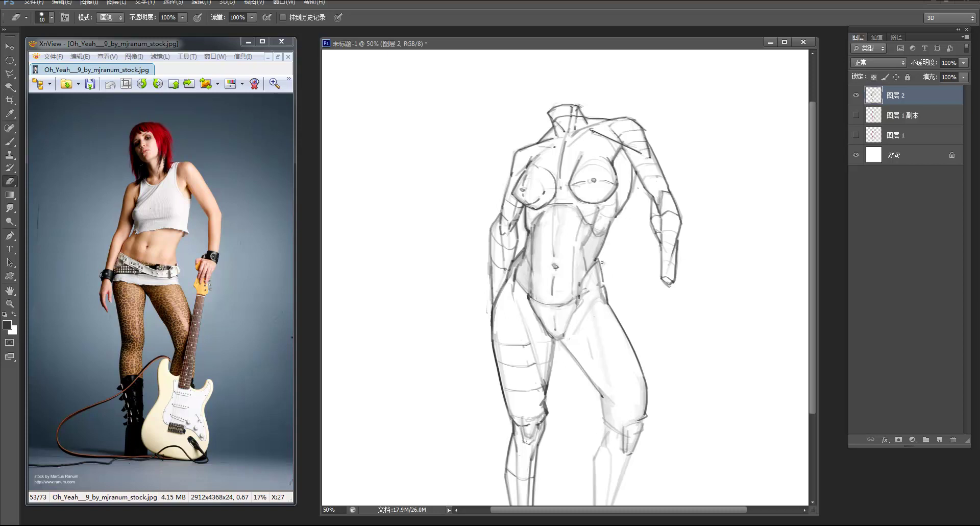
drag(602, 266, 602, 278)
key(b)
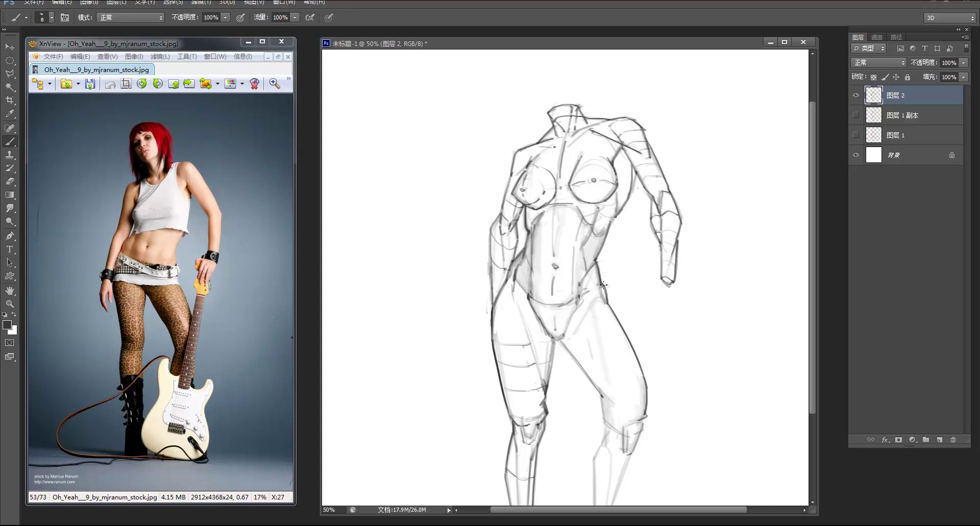
Draw curved rib contours below the right breast and firm up the outer side of the ribcage down to the waist
key(z)
alt+click(596, 213)
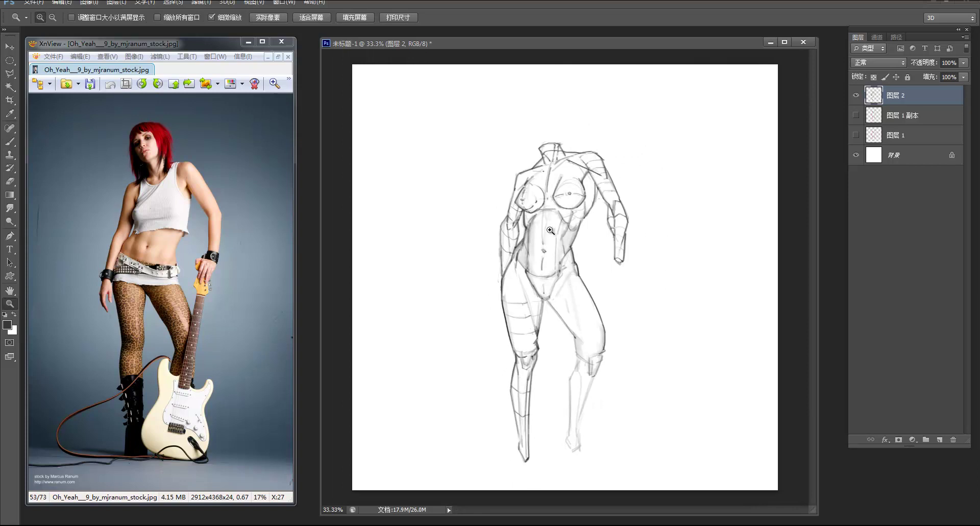
click(592, 177)
click(593, 178)
key(e)
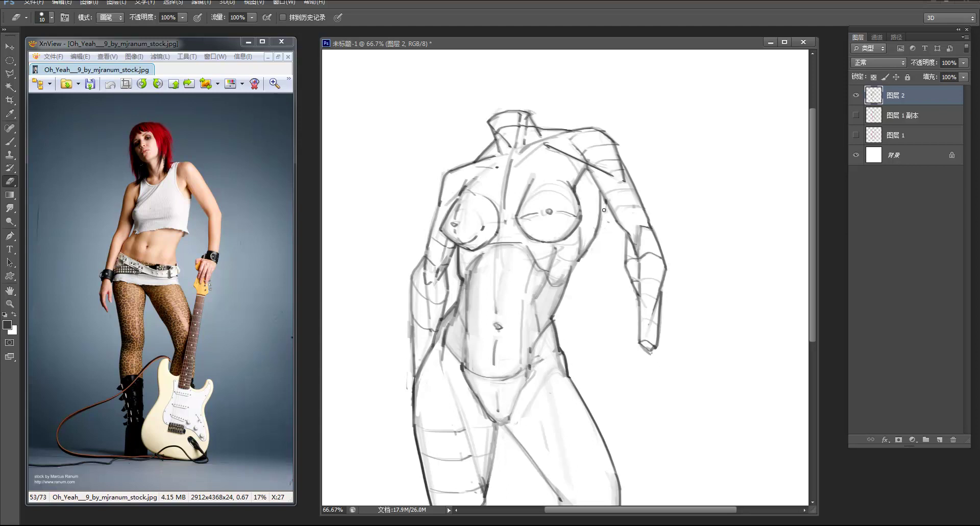
drag(578, 284, 627, 285)
key(b)
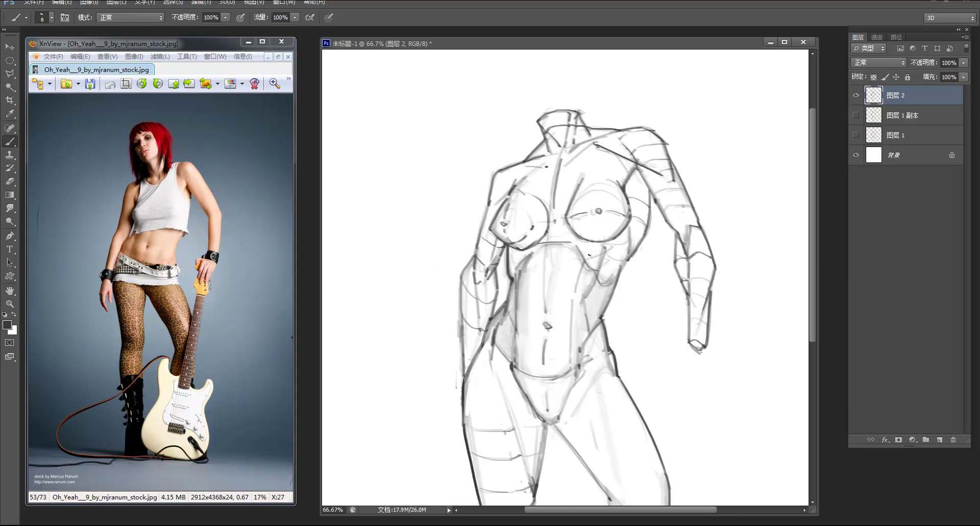
mouse_move(619, 247)
mouse_down()
mouse_move(593, 265)
mouse_move(632, 250)
mouse_move(606, 278)
mouse_move(648, 230)
mouse_move(635, 251)
mouse_up()
drag(650, 197, 636, 248)
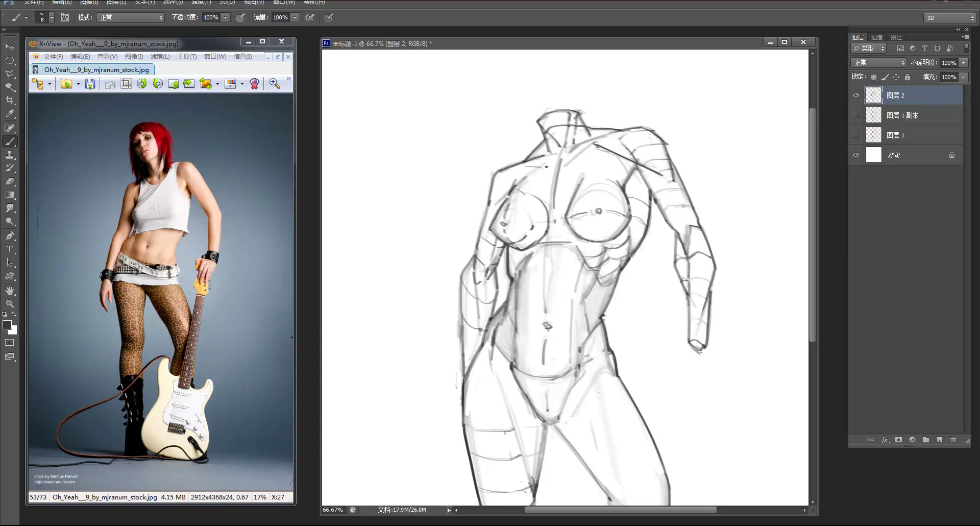
key(e)
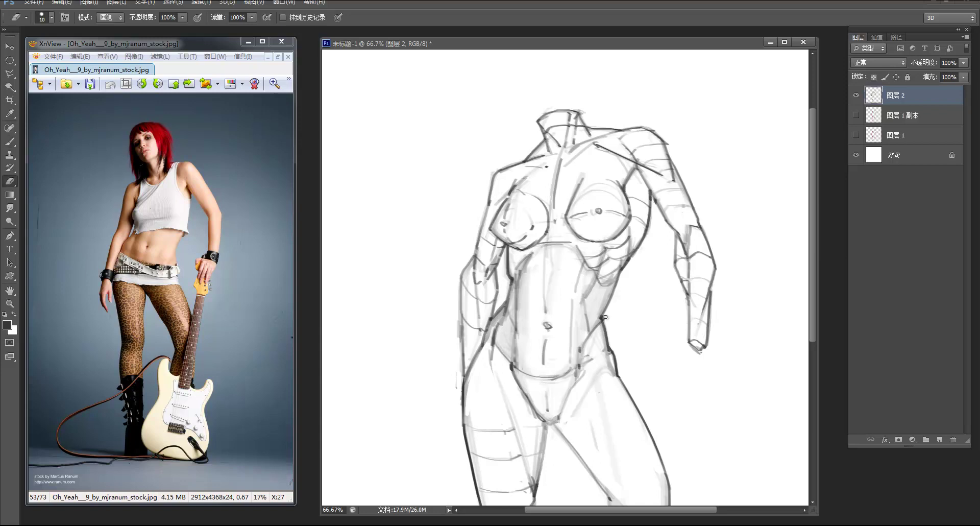
Clean up and redraw the top of the ribcage arch beneath the breasts
key(z)
alt+click(639, 245)
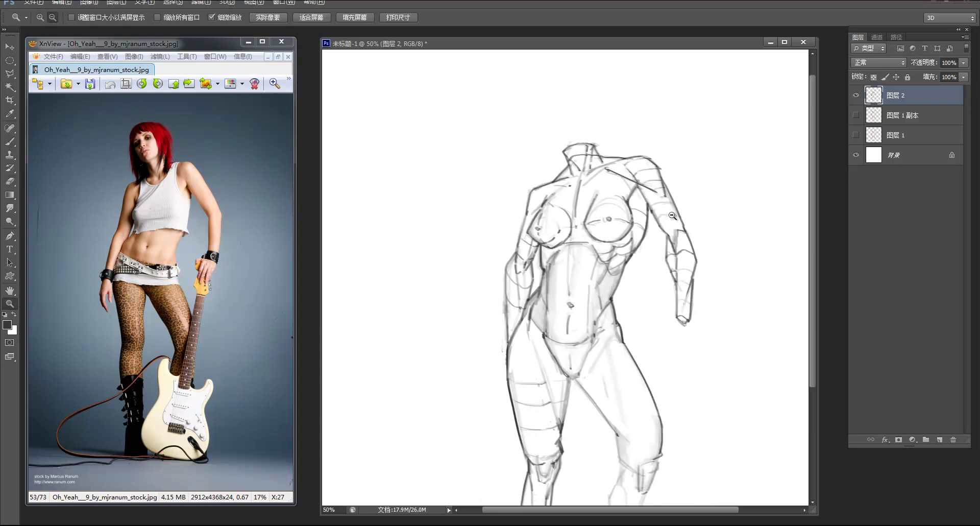
alt+click(612, 170)
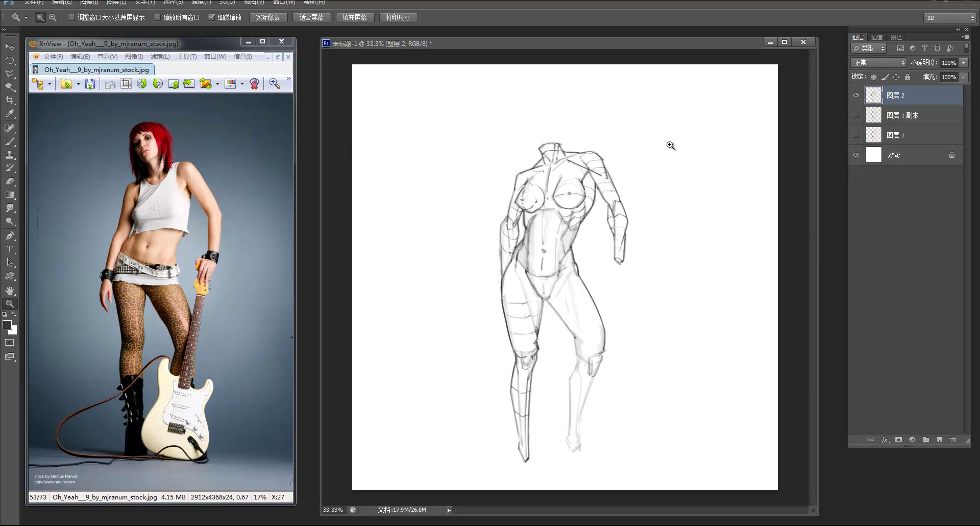
click(498, 223)
click(540, 226)
key(e)
key(b)
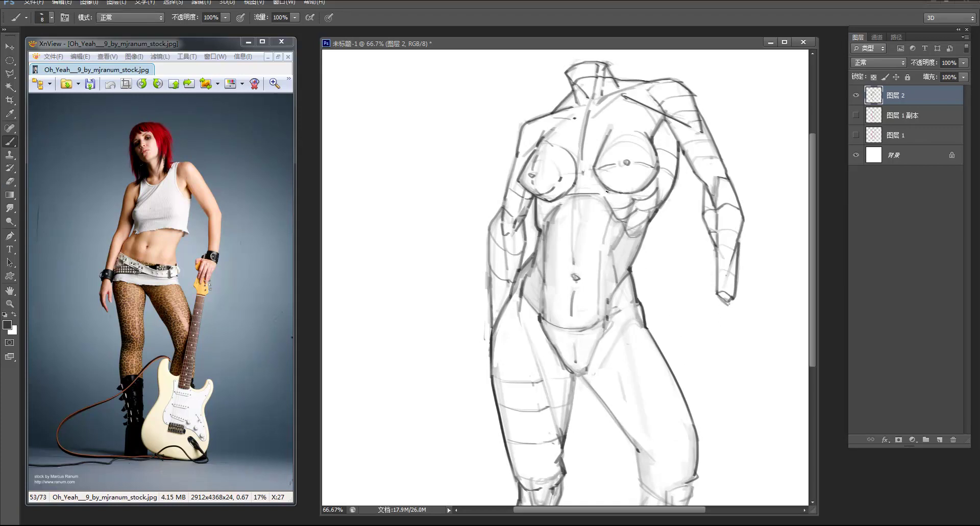
key(e)
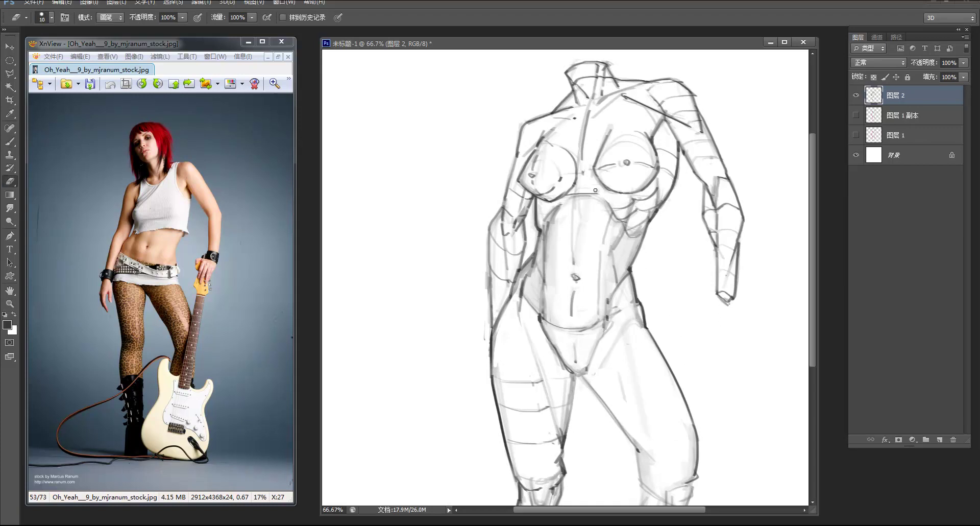
key(b)
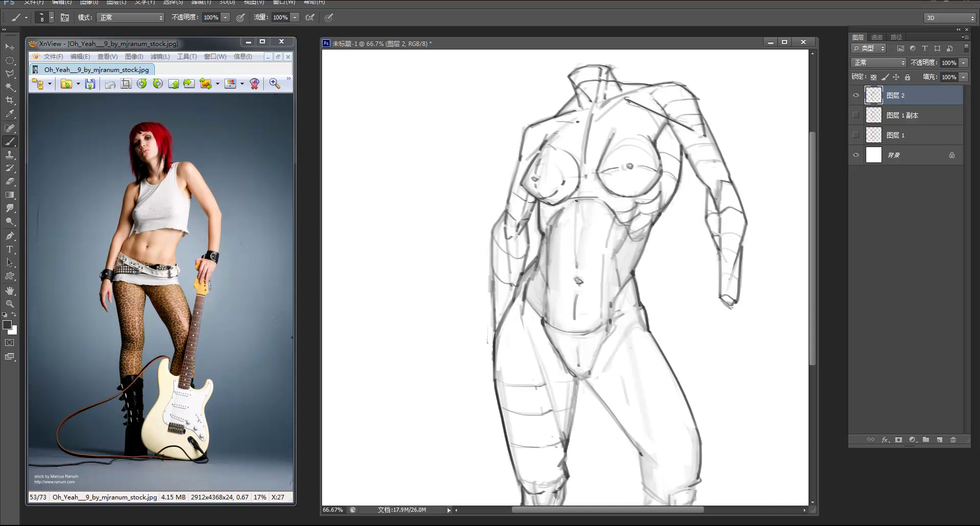
Erase the inner contour of the left breast and redraw it with a narrower curve
key(e)
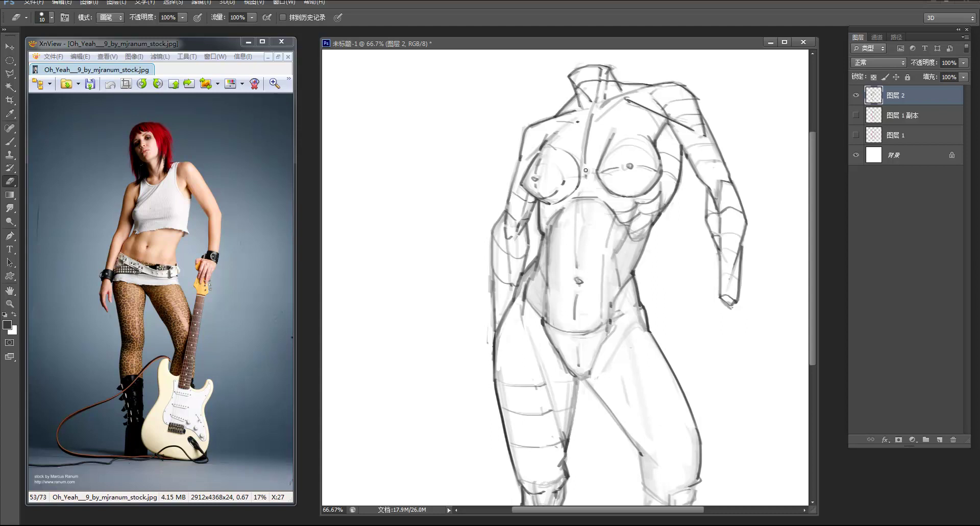
key(b)
key(e)
key(b)
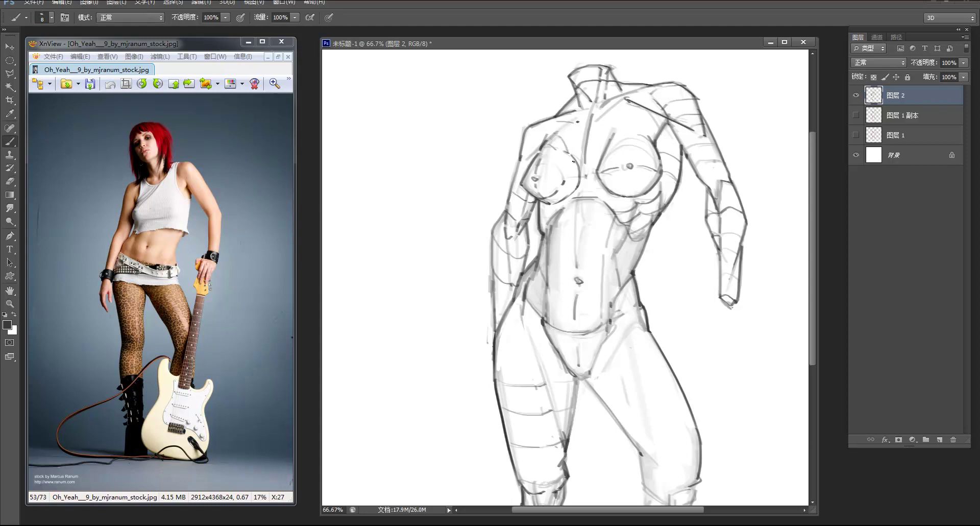
key(e)
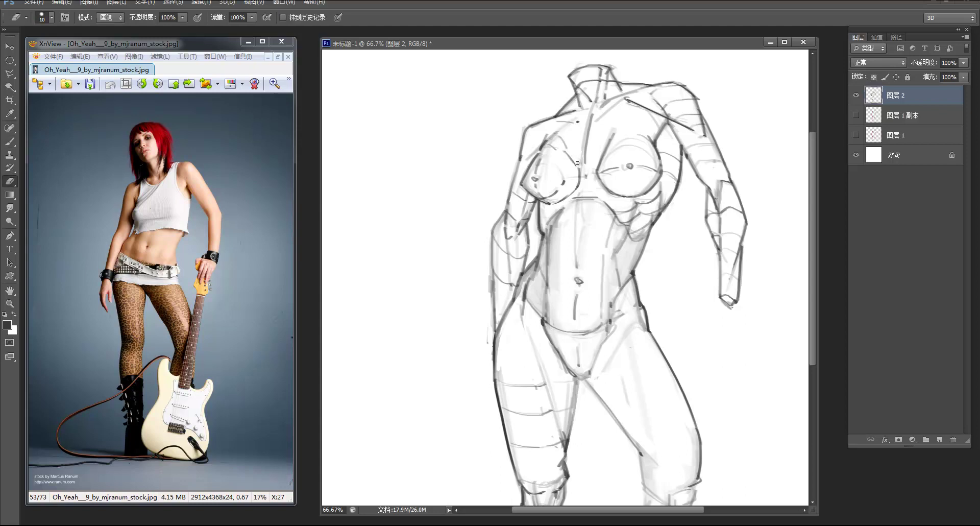
key(b)
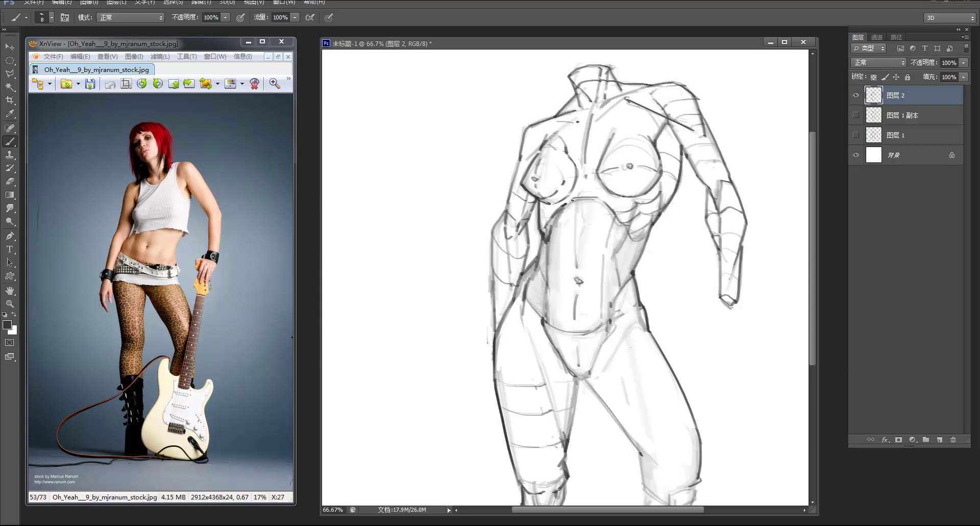
Erase the rough left side of the ribcage arch and redraw it, continuing the contour along the left waist
key(z)
alt+click(634, 161)
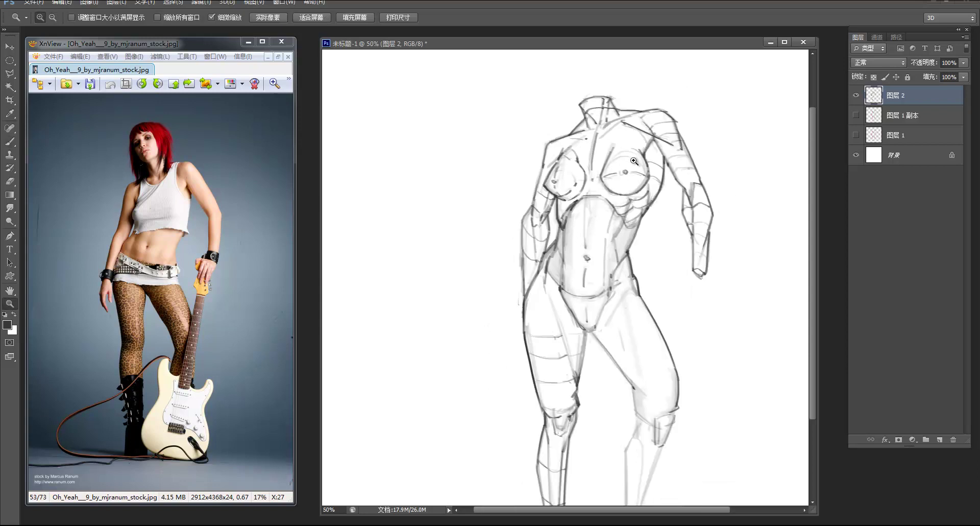
click(586, 208)
key(e)
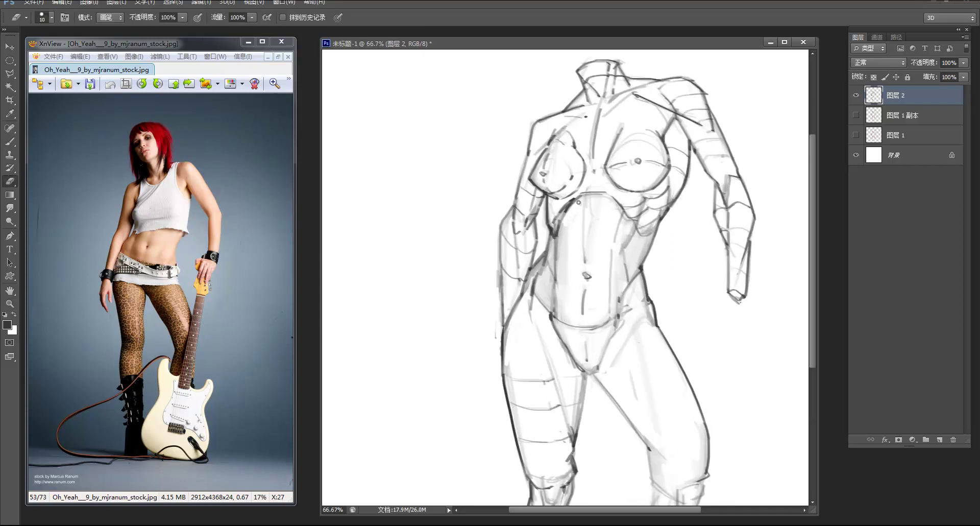
drag(579, 199, 561, 230)
drag(570, 229, 565, 259)
drag(564, 235, 563, 258)
key(b)
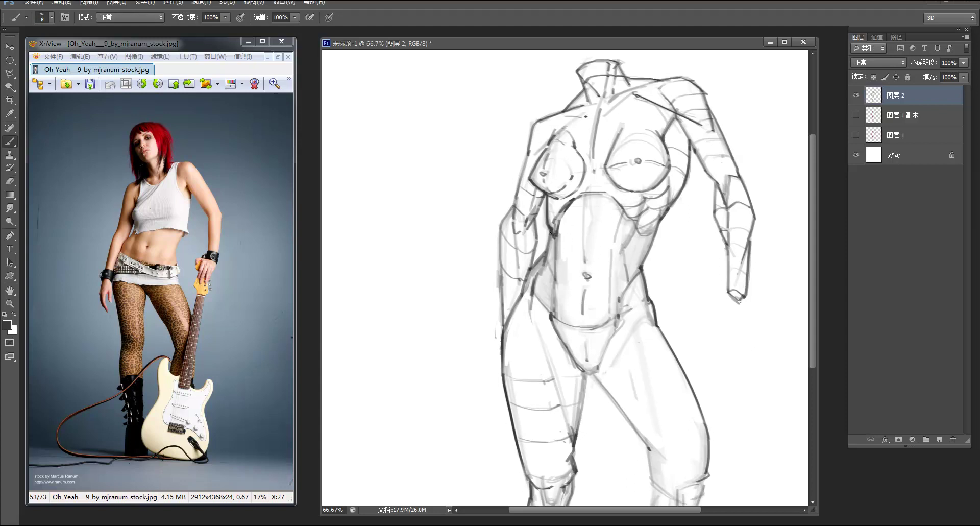
mouse_move(551, 233)
mouse_down()
mouse_move(544, 269)
mouse_move(545, 248)
mouse_move(522, 293)
mouse_up()
Redraw the inner edge of the left thigh with a darker line from the crotch toward the knee
key(z)
alt+click(590, 177)
alt+click(590, 177)
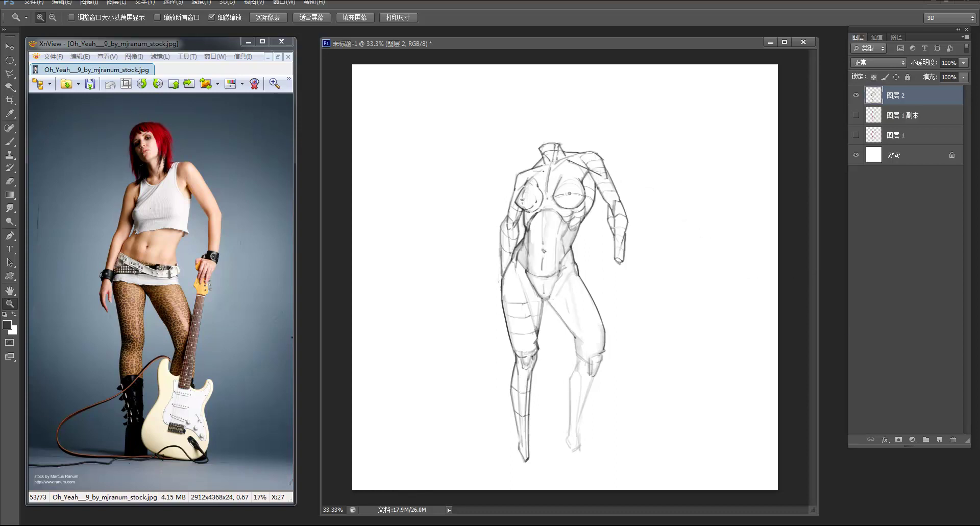
click(568, 350)
key(b)
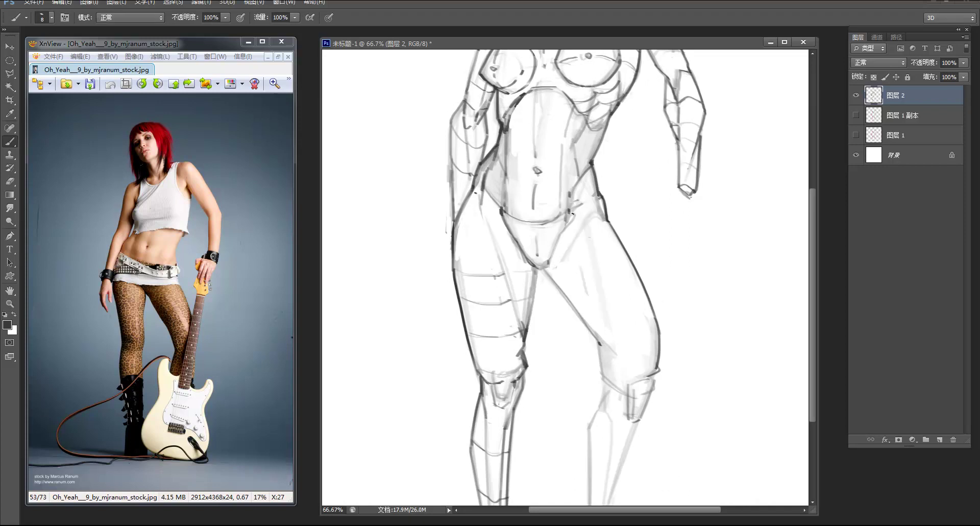
mouse_move(572, 200)
mouse_down()
mouse_move(524, 298)
mouse_move(537, 268)
mouse_move(524, 331)
mouse_move(540, 268)
mouse_move(525, 340)
mouse_up()
key(ctrl+z)
key(ctrl+z)
drag(537, 269, 527, 327)
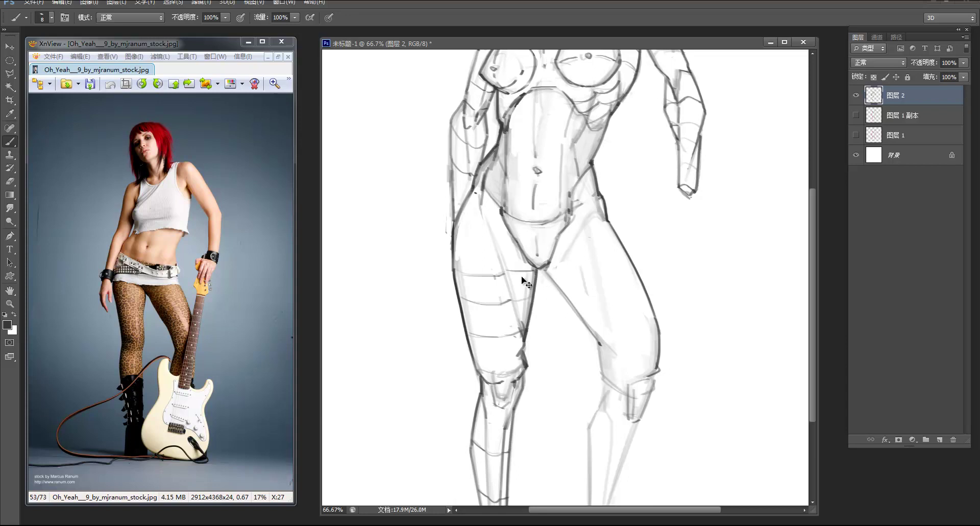
Erase parts of the left thigh's cross-contours and redraw them as smoother curves wrapping around the thigh
key(z)
alt+click(599, 195)
alt+click(600, 194)
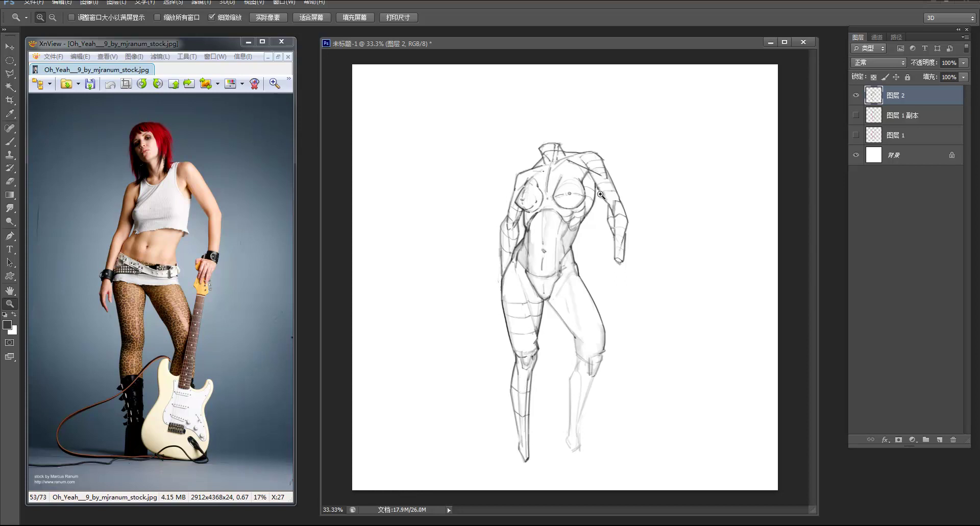
key(ctrl+plus)
key(ctrl+plus)
key(e)
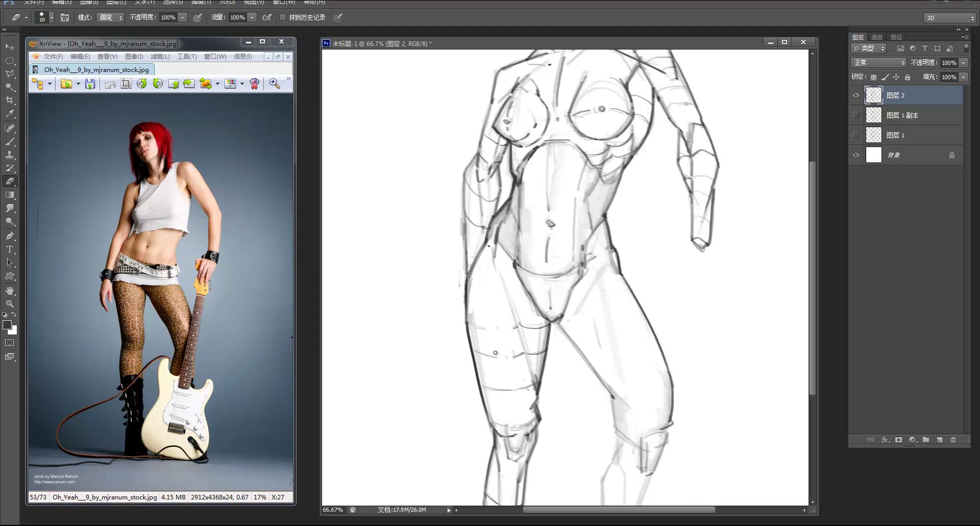
mouse_move(512, 380)
mouse_down()
mouse_move(511, 393)
mouse_move(509, 384)
mouse_move(526, 392)
mouse_up()
key(b)
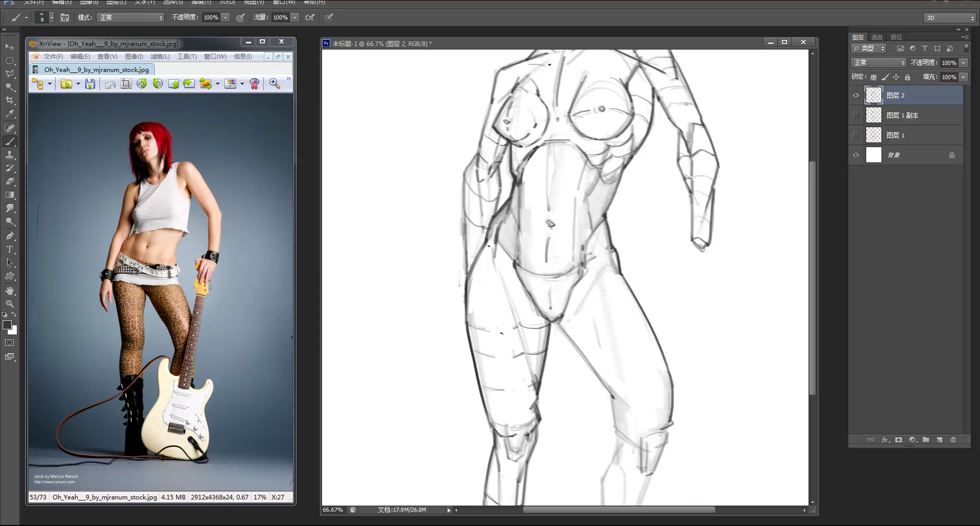
drag(468, 321, 509, 326)
Lasso the whole right leg from the hip to the foot, move it slightly outward, and deselect it
key(z)
alt+click(589, 310)
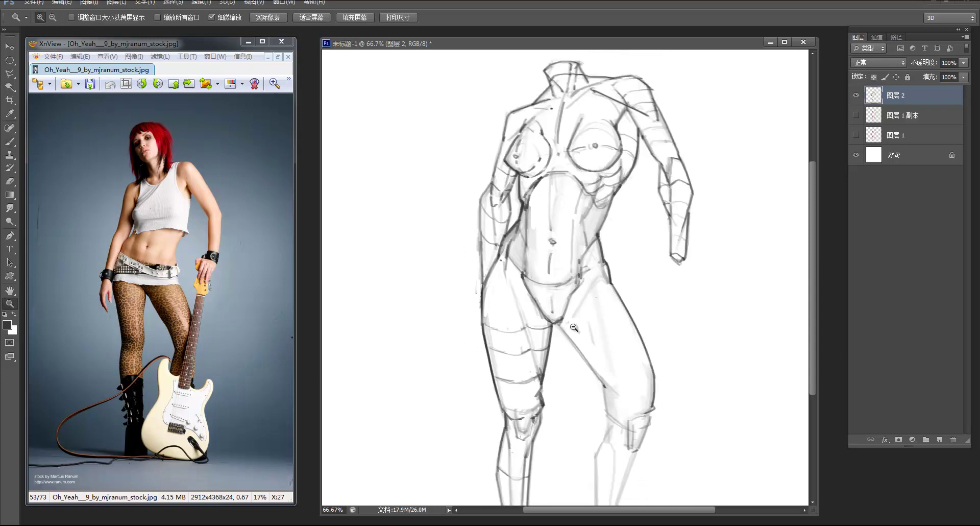
click(588, 307)
mouse_move(581, 257)
mouse_down()
mouse_move(602, 292)
mouse_move(599, 310)
mouse_up()
key(b)
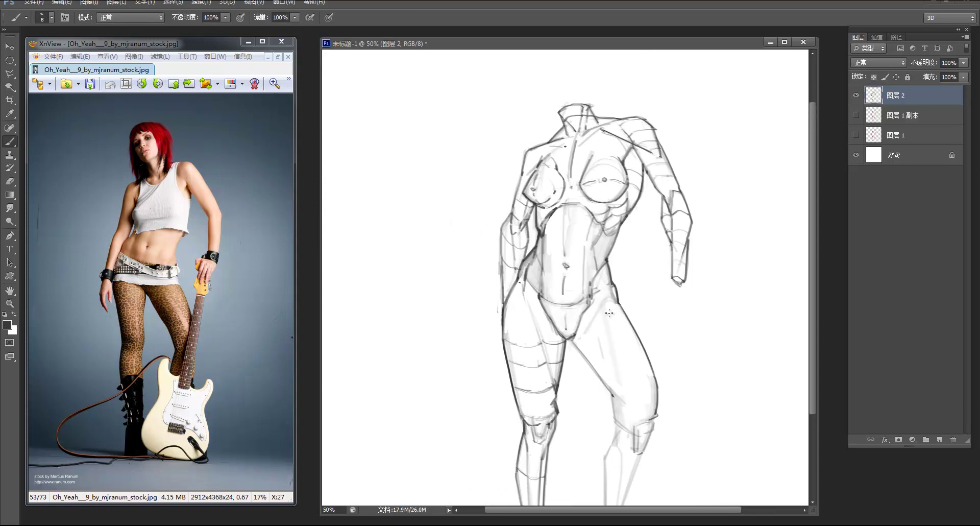
scroll(609, 339, down, 1)
scroll(620, 321, down, 3)
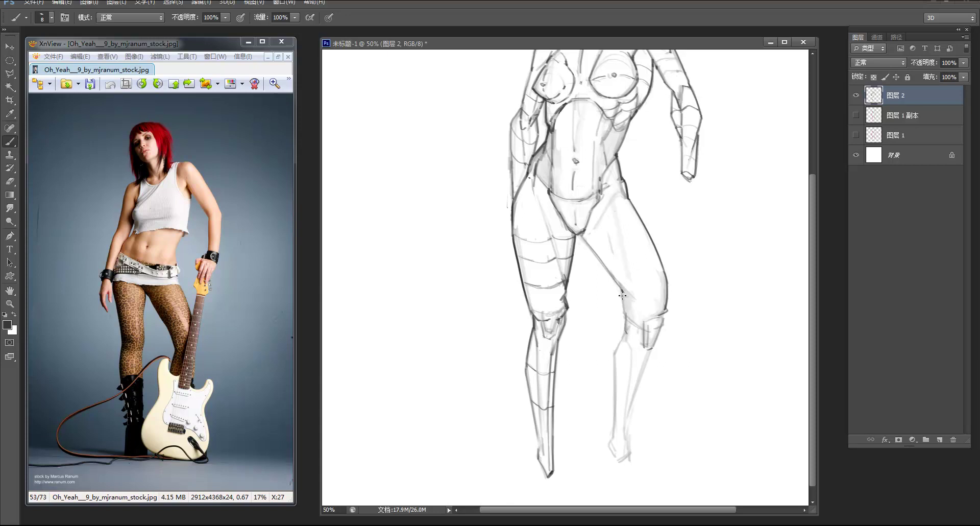
key(l)
click(638, 194)
click(621, 187)
click(594, 219)
click(627, 268)
click(607, 295)
click(582, 338)
click(593, 459)
click(652, 478)
click(696, 395)
click(683, 268)
click(638, 194)
key(v)
drag(674, 294, 681, 295)
drag(680, 296, 680, 293)
key(b)
key(ctrl+d)
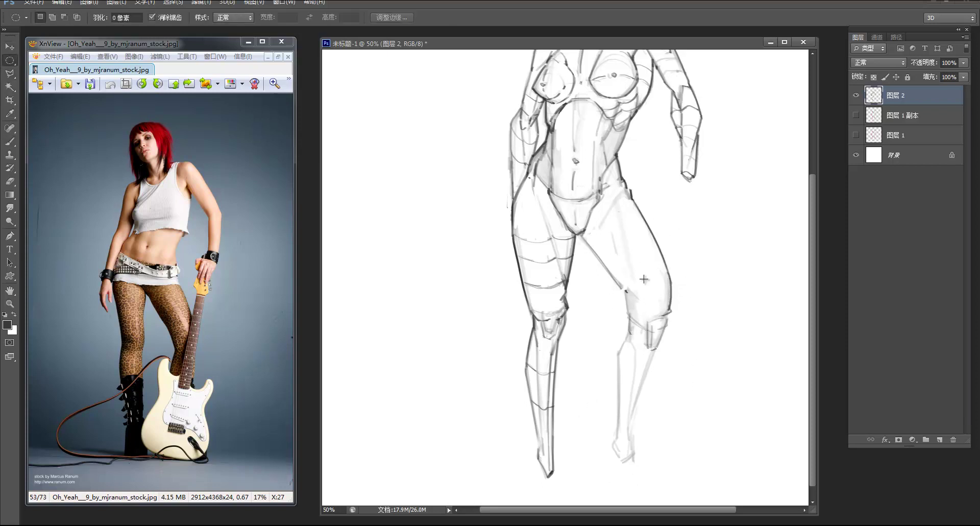
Try to redraw the inner contour of the right leg at the knee
drag(621, 288, 634, 317)
key(ctrl+z)
key(ctrl+z)
key(ctrl+z)
Lasso the right kneecap area, shift it slightly up and outward, and deselect it
key(z)
alt+click(623, 216)
alt+click(612, 201)
click(602, 323)
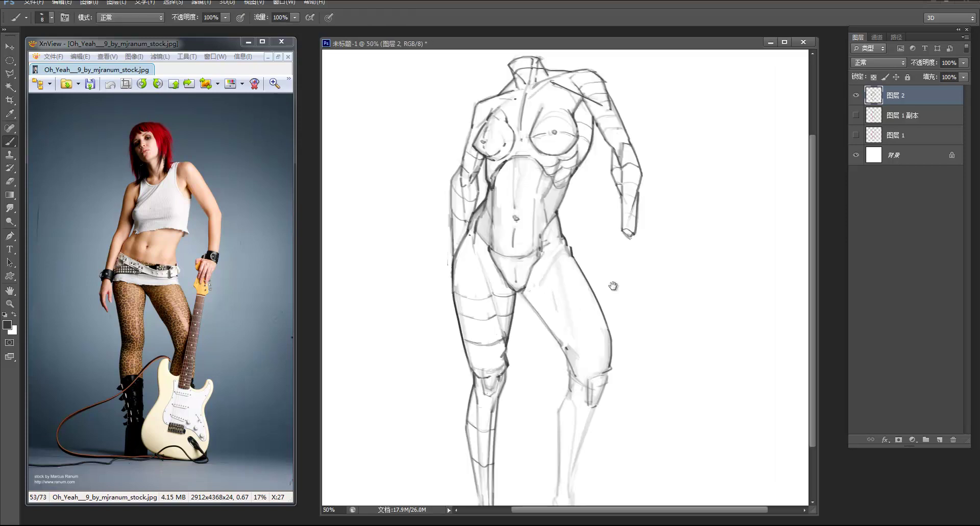
drag(611, 282, 648, 256)
key(e)
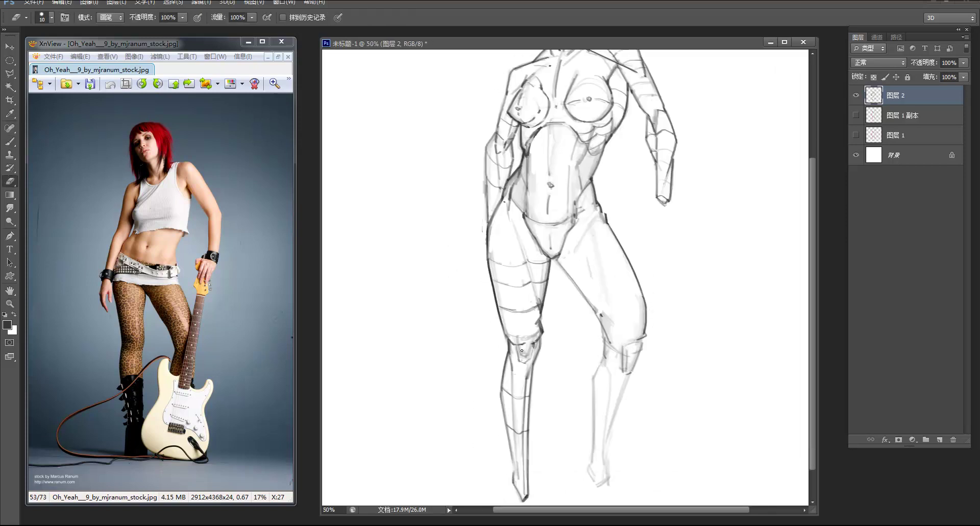
key(l)
click(654, 331)
click(617, 344)
click(617, 377)
click(635, 380)
click(656, 351)
click(655, 332)
key(v)
mouse_move(649, 341)
mouse_down()
mouse_move(651, 332)
mouse_move(649, 352)
mouse_up()
key(ctrl+d)
Erase the rough outer edge of the right thigh above the knee and redraw it down to the kneecap
key(e)
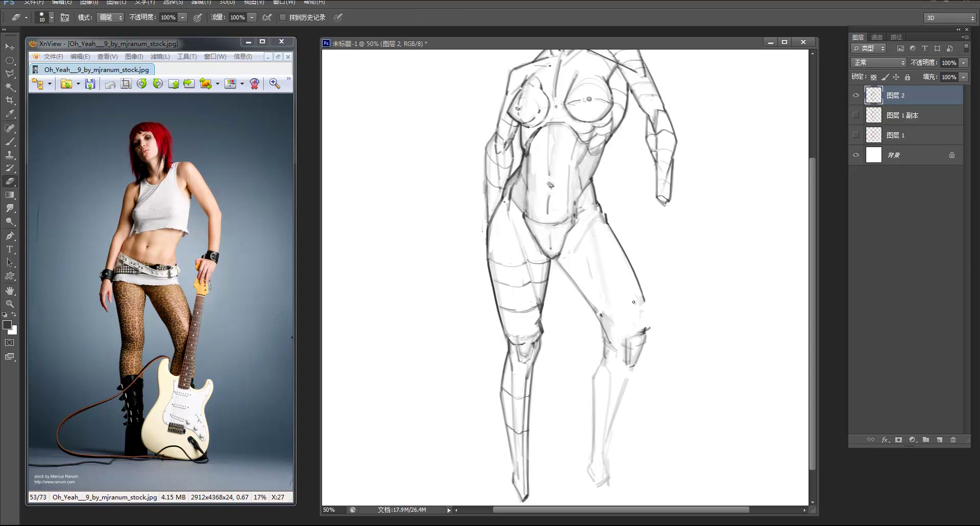
key(b)
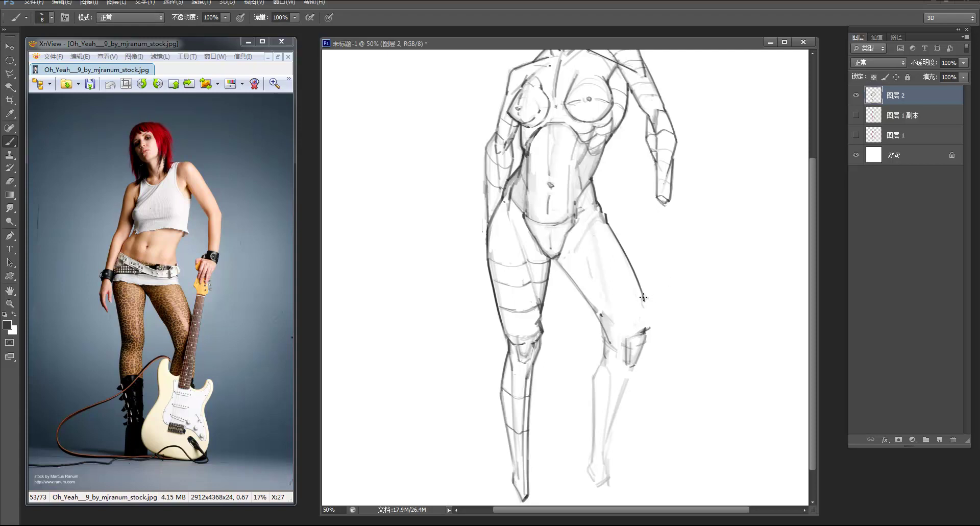
drag(645, 300, 651, 322)
key(e)
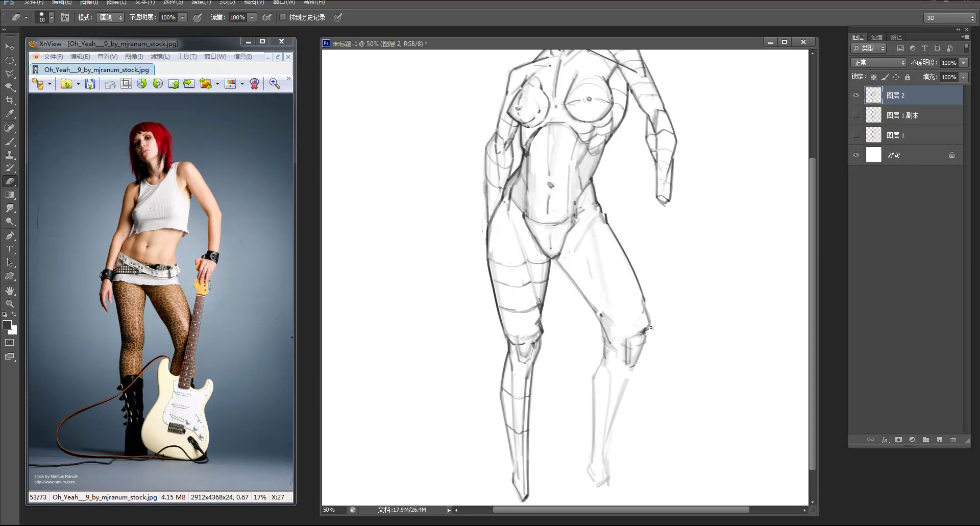
key(b)
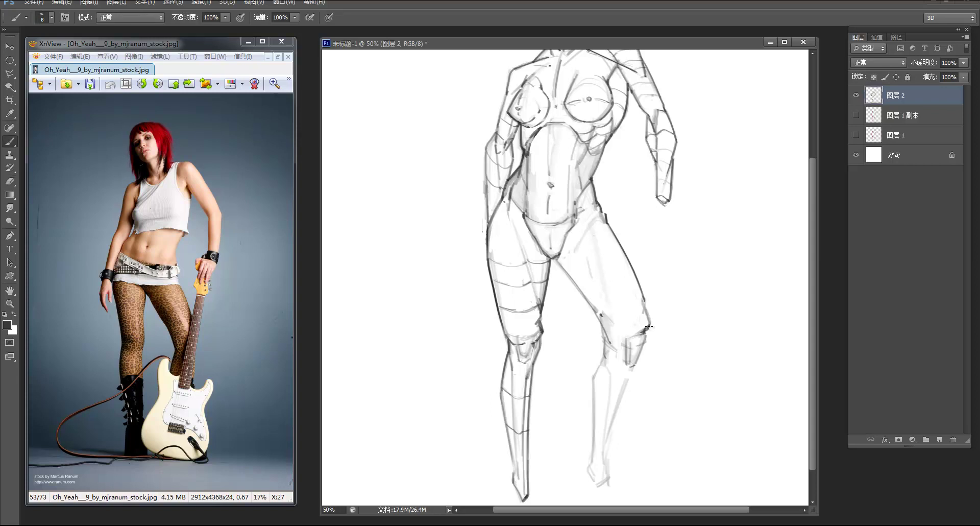
drag(646, 305, 649, 324)
Try to draw the inner contour of the right thigh down towards the knee
mouse_move(605, 267)
mouse_down()
mouse_move(626, 294)
mouse_move(618, 327)
mouse_up()
key(ctrl+z)
drag(618, 285, 627, 343)
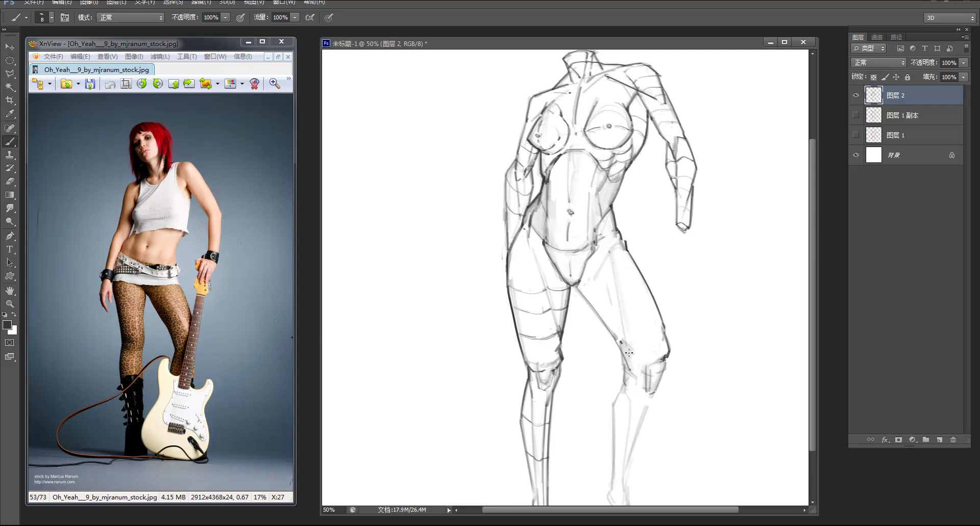
key(ctrl+z)
Erase the rough line along the outer side of the right knee
key(e)
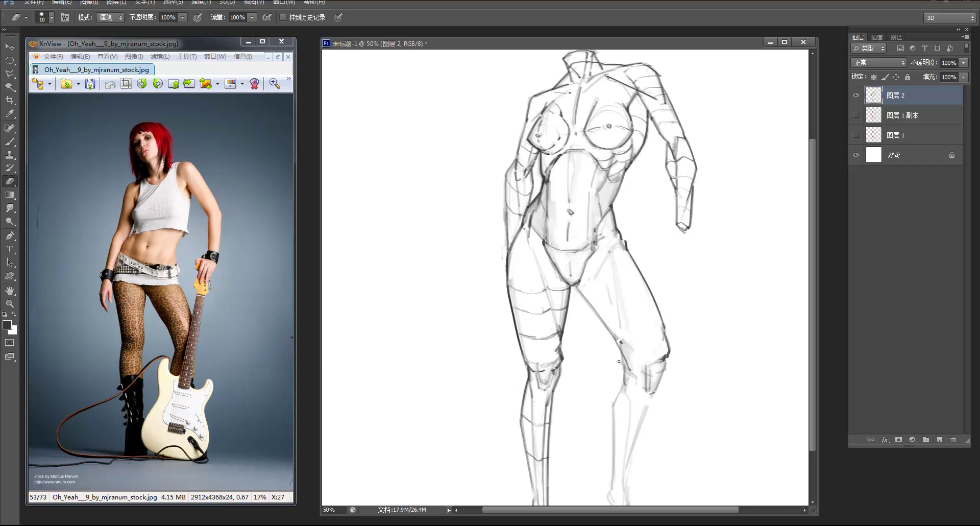
drag(669, 343, 668, 358)
key(z)
alt+click(683, 264)
alt+click(683, 264)
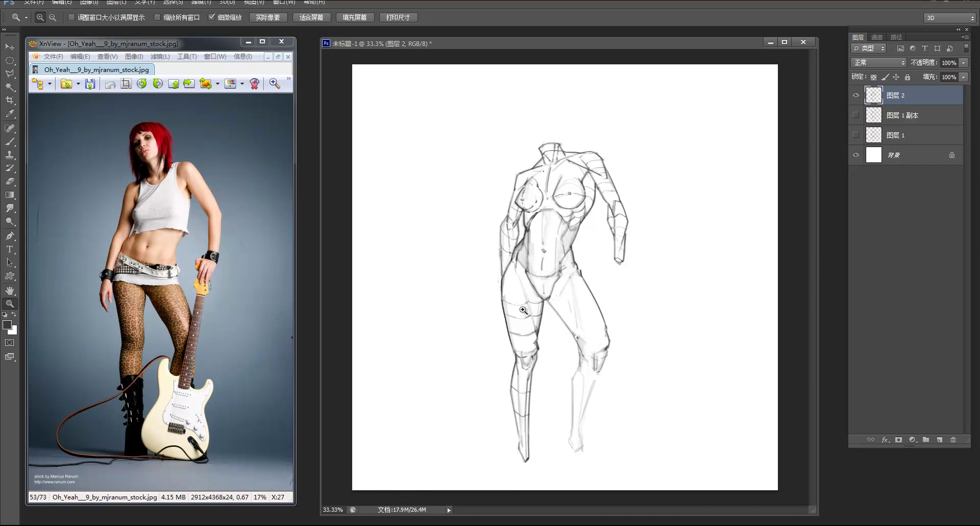
Try to rework the lines around the left knee
click(570, 376)
click(570, 377)
key(b)
drag(582, 357, 601, 279)
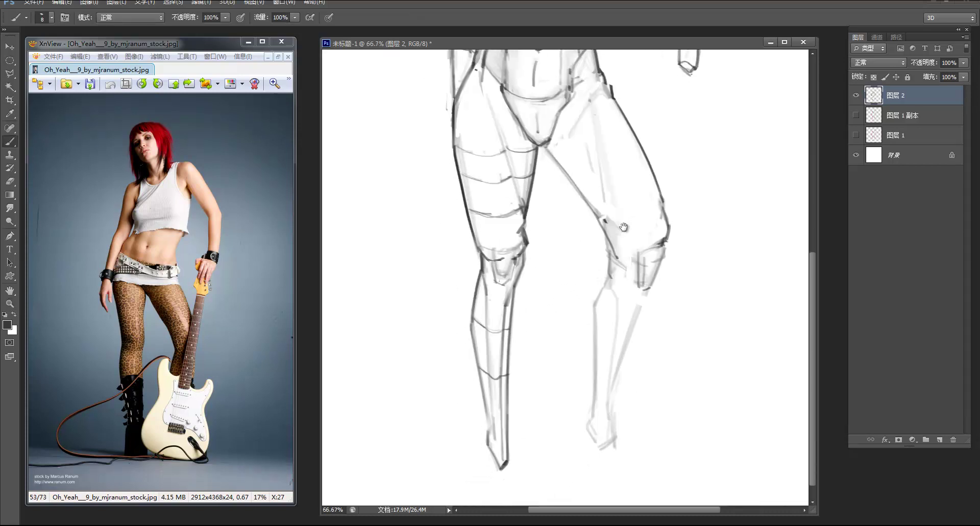
drag(626, 225, 689, 381)
drag(648, 269, 651, 271)
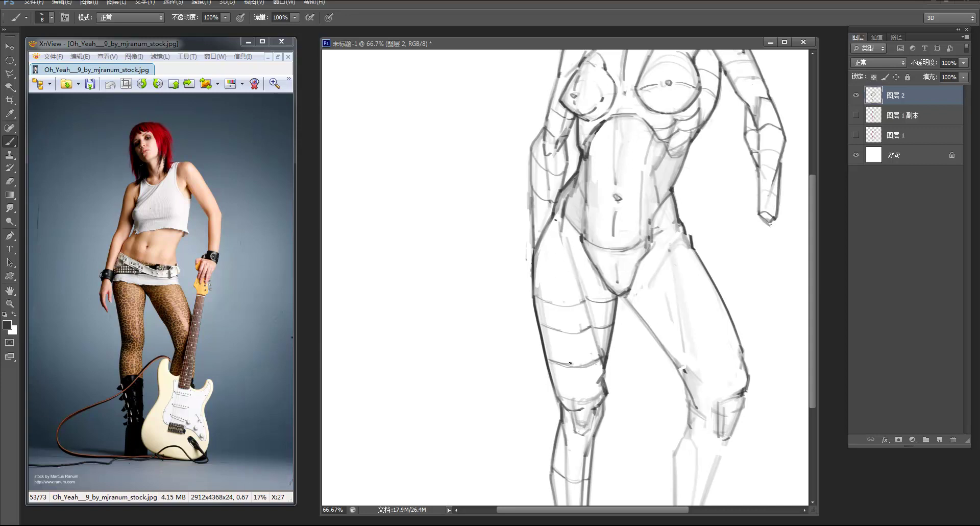
key(e)
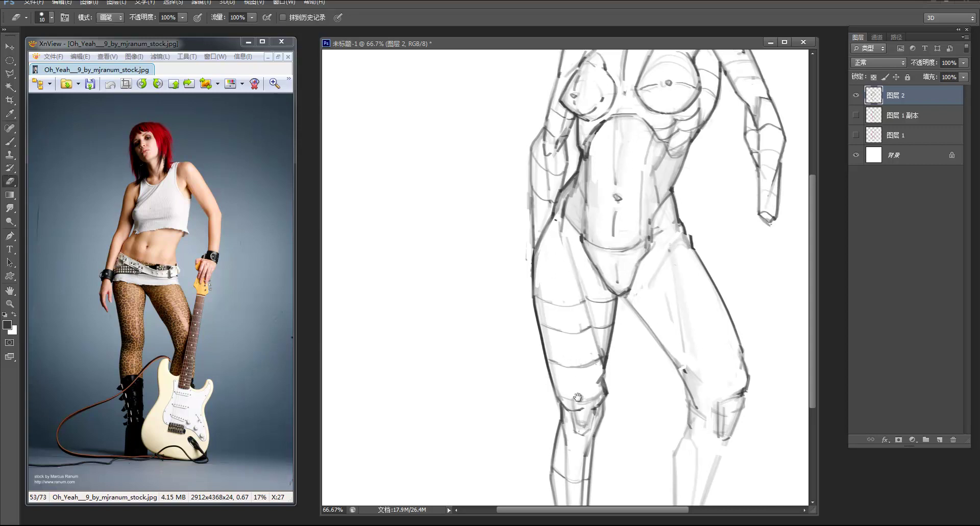
drag(574, 381, 580, 271)
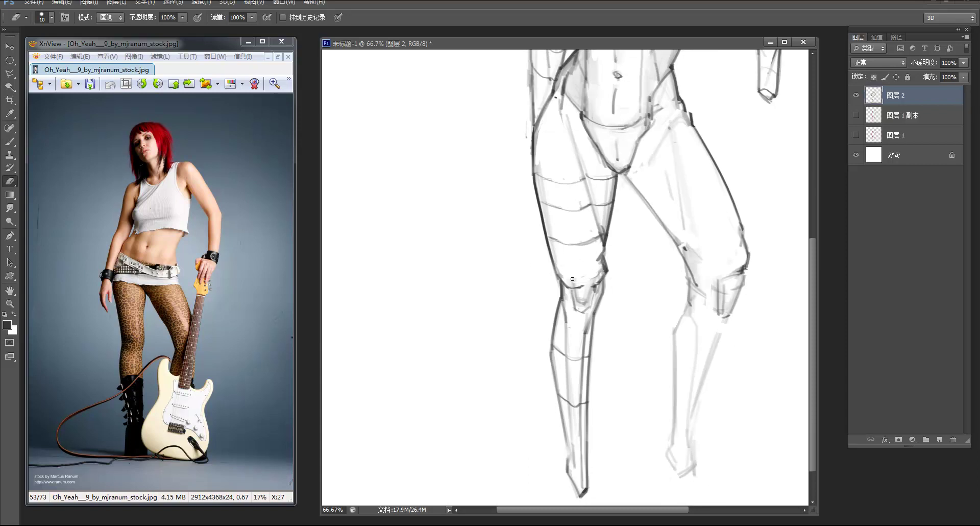
mouse_move(601, 265)
mouse_down()
mouse_move(573, 295)
mouse_move(576, 313)
mouse_move(588, 290)
mouse_move(587, 304)
mouse_move(571, 291)
mouse_move(580, 311)
mouse_move(594, 287)
mouse_move(583, 313)
mouse_move(587, 286)
mouse_move(581, 307)
mouse_up()
key(b)
key(ctrl+z)
key(z)
alt+click(607, 247)
alt+click(607, 246)
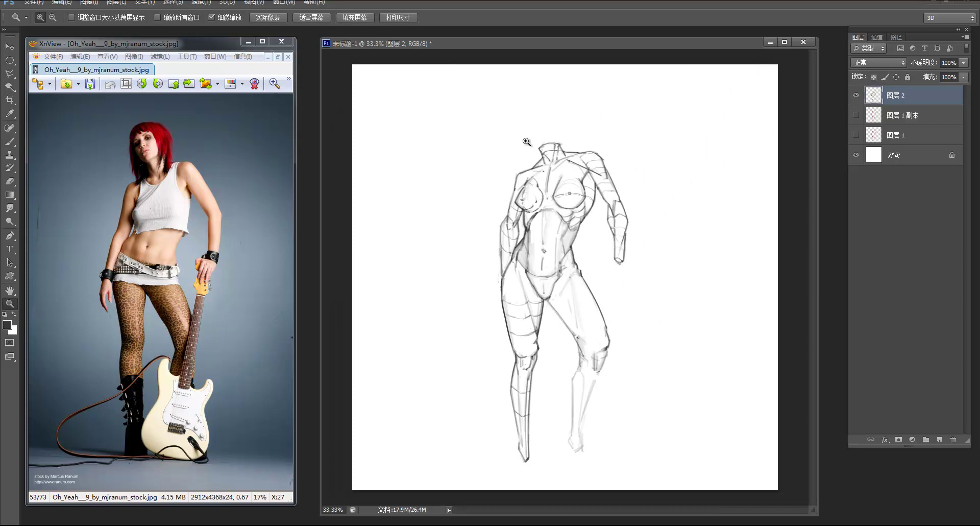
Reinforce the contour between the neck and the top of the right shoulder with a short stroke
click(542, 140)
key(b)
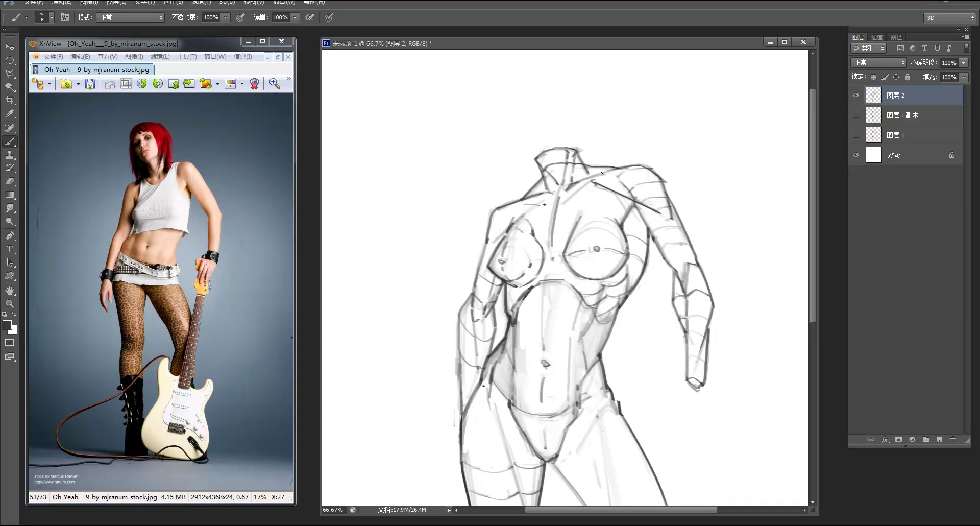
drag(605, 172, 621, 168)
key(z)
alt+click(662, 184)
alt+click(662, 183)
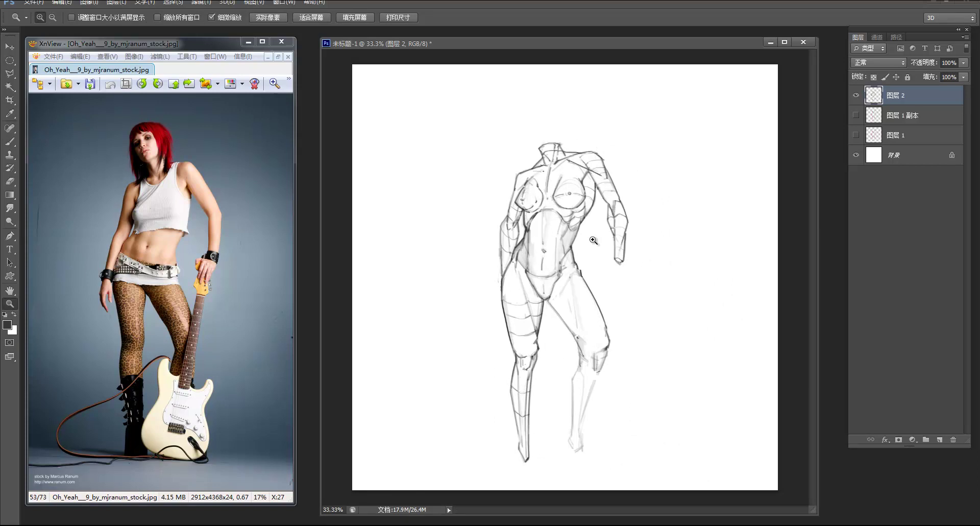
Redraw the inner and outer contours of the left arm around the elbow
click(544, 202)
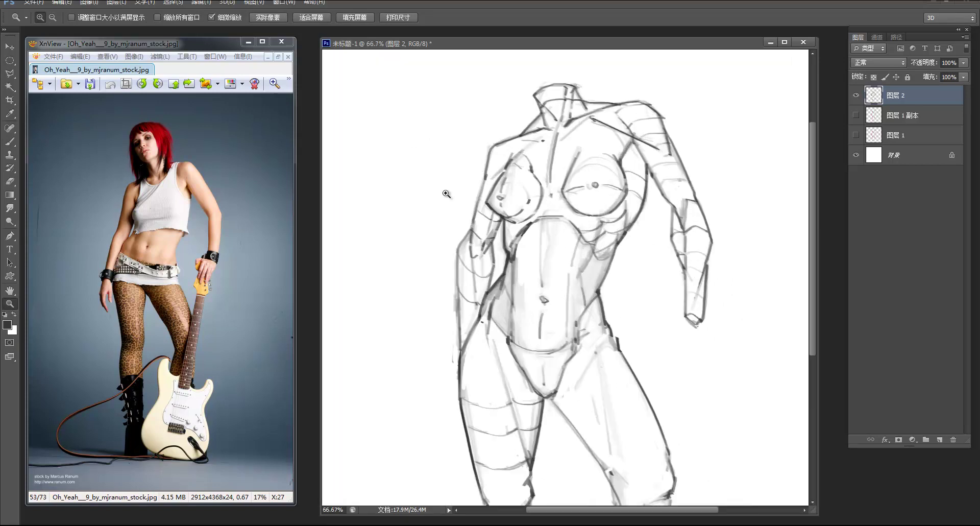
key(b)
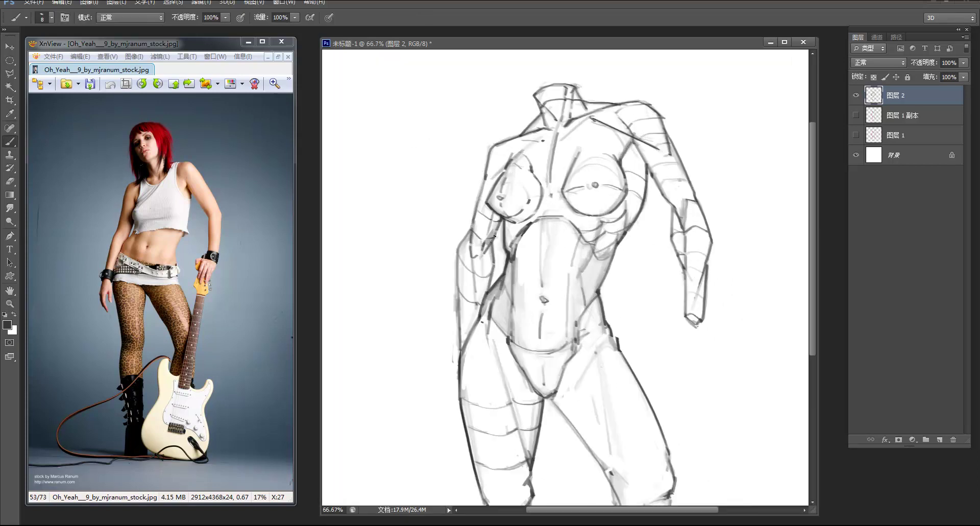
drag(498, 219, 488, 283)
drag(476, 217, 457, 273)
key(e)
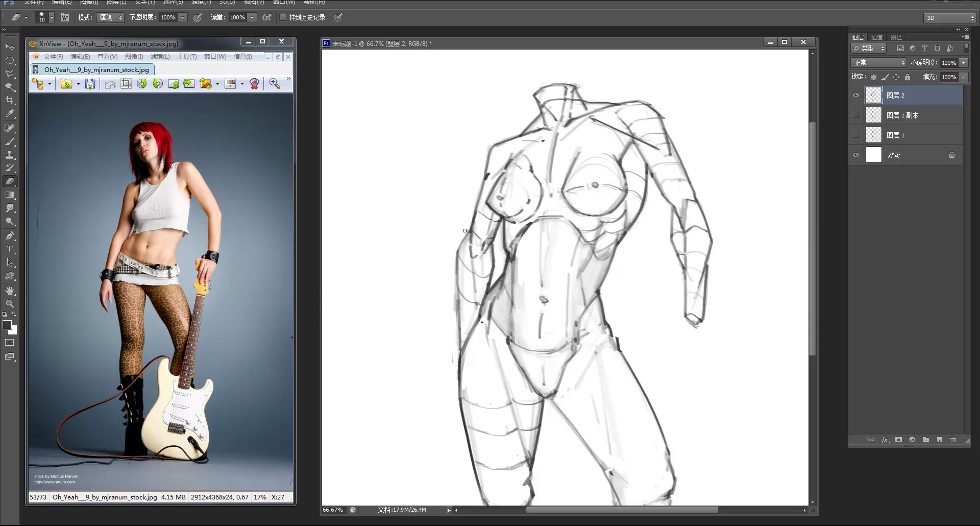
Redraw the outer edge of the left forearm down to the hip and erase the rough line beside it
key(b)
drag(457, 261, 465, 335)
key(ctrl+z)
drag(458, 262, 466, 334)
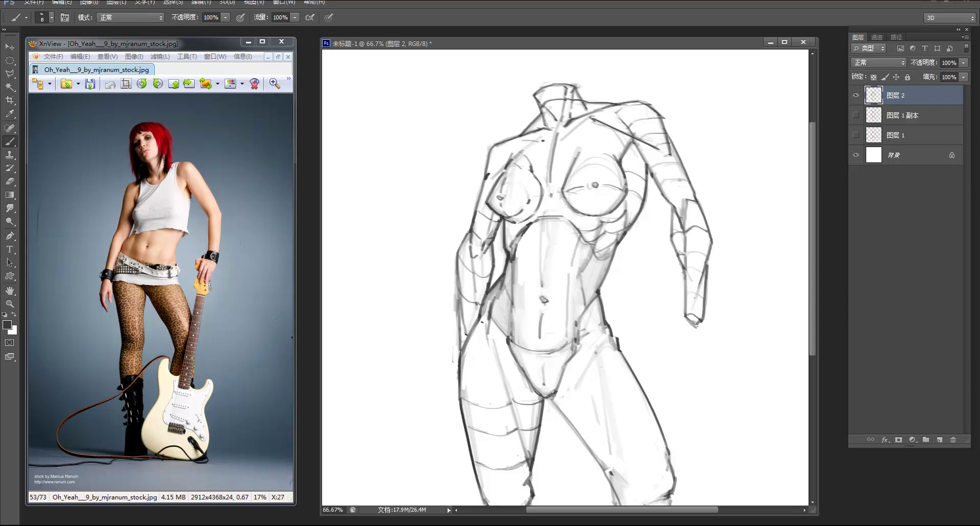
key(e)
drag(454, 287, 453, 309)
drag(453, 271, 458, 323)
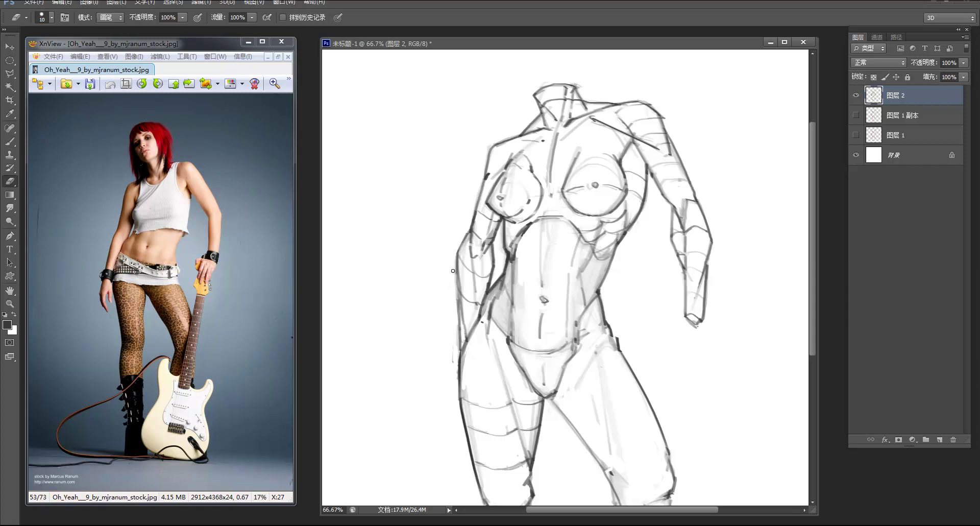
Lasso the stray lines just outside the left forearm, clear them, and deselect
key(l)
click(453, 251)
click(461, 350)
click(451, 368)
click(437, 347)
click(440, 243)
click(454, 236)
click(454, 252)
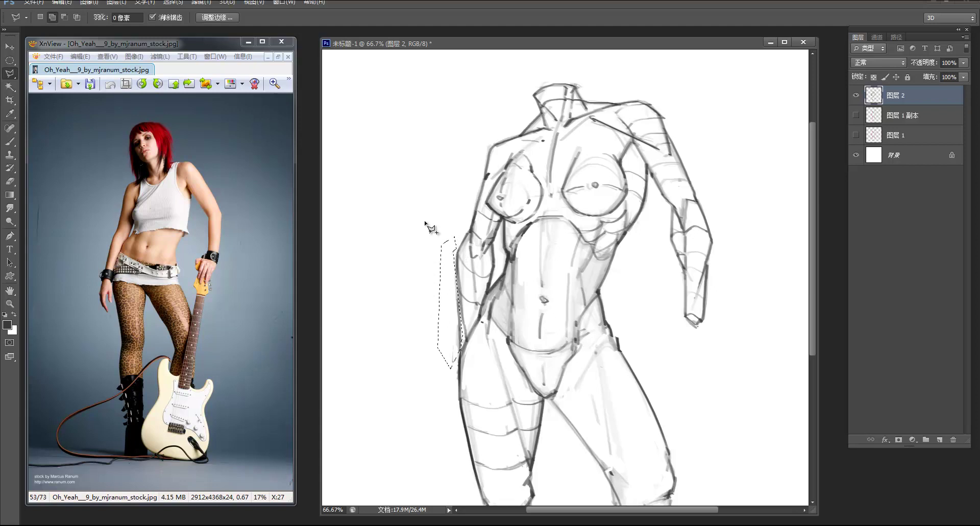
key(ctrl+d)
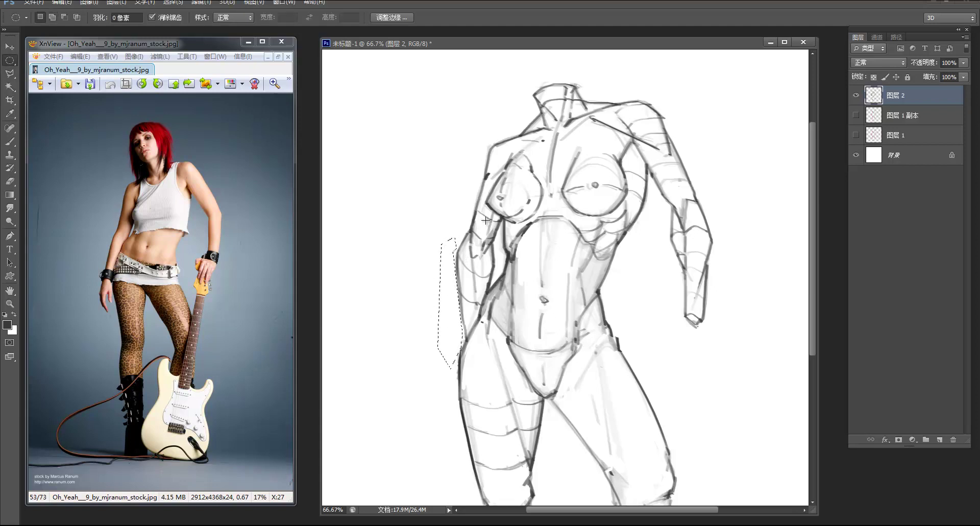
Darken the outer contour of the left forearm from below the elbow to the wrist
key(b)
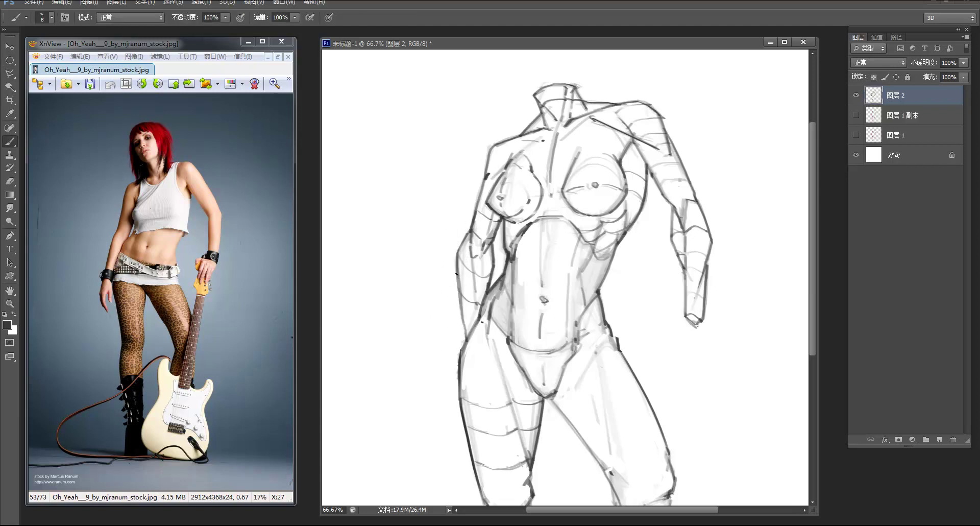
drag(456, 266, 461, 343)
drag(455, 264, 461, 350)
drag(455, 266, 458, 318)
key(z)
alt+click(568, 158)
alt+click(568, 158)
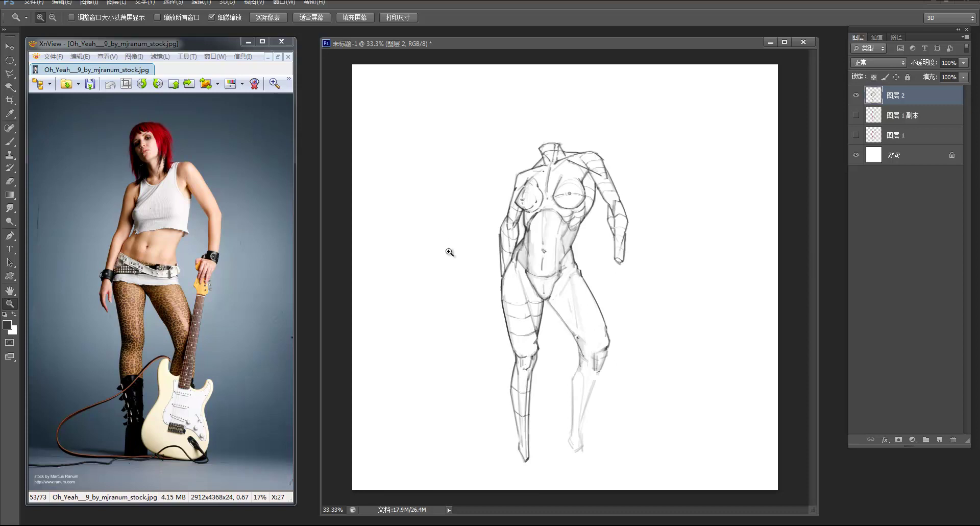
Lasso the left forearm from the elbow down, rotate it 11.34° so it swings outward from the hip, and deselect it
click(448, 228)
key(b)
key(e)
key(l)
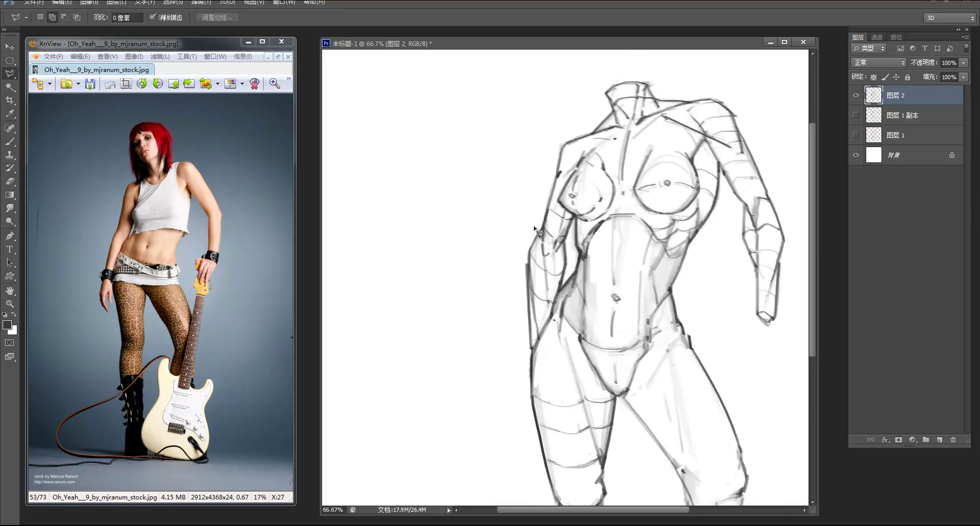
click(540, 219)
click(541, 258)
click(567, 237)
click(571, 264)
click(566, 281)
click(556, 290)
click(550, 310)
click(523, 375)
click(483, 316)
click(511, 232)
click(540, 220)
key(ctrl+t)
drag(557, 210, 572, 245)
drag(539, 251, 525, 235)
drag(562, 206, 547, 198)
drag(536, 261, 537, 268)
drag(583, 217, 581, 215)
drag(555, 265, 558, 270)
drag(594, 209, 590, 205)
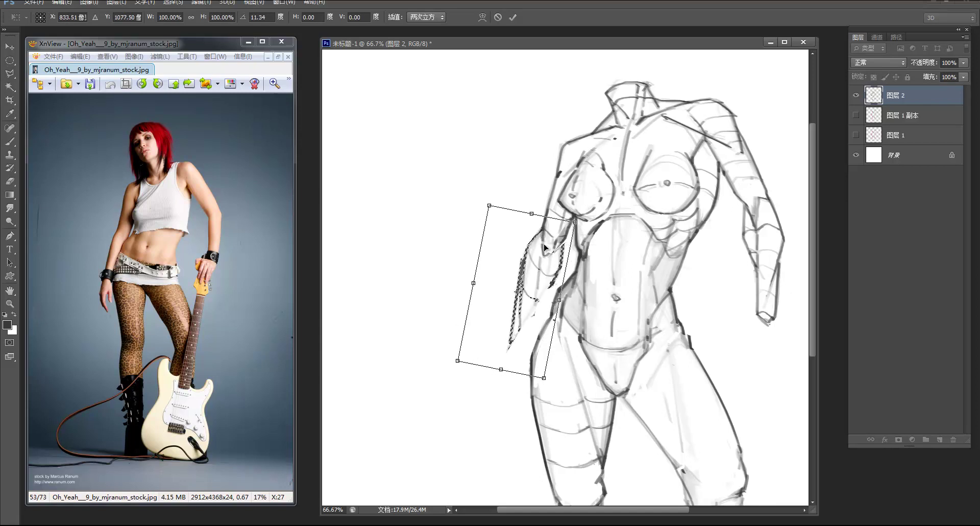
key(Return)
key(m)
key(ctrl+d)
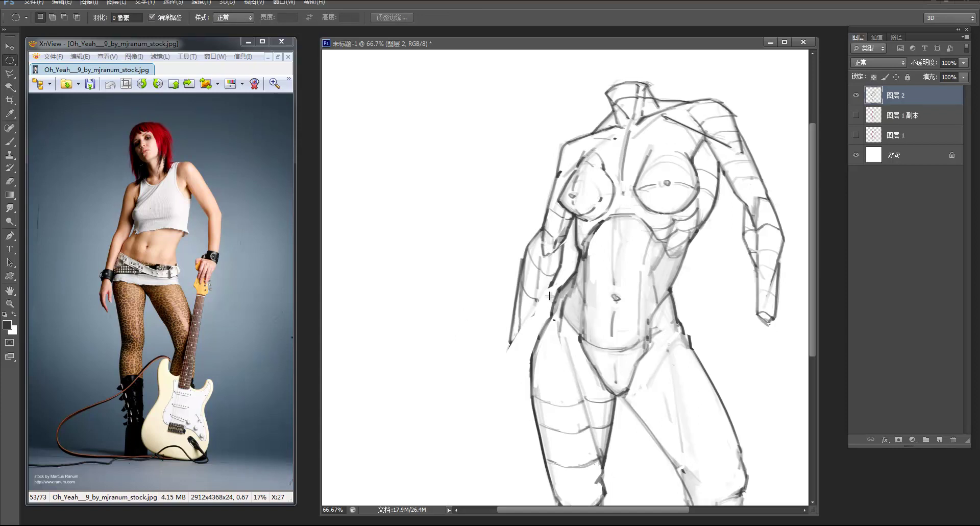
Redraw the inner edge of the left forearm, close off its wrist end, and reconnect the hip contour beside it
key(b)
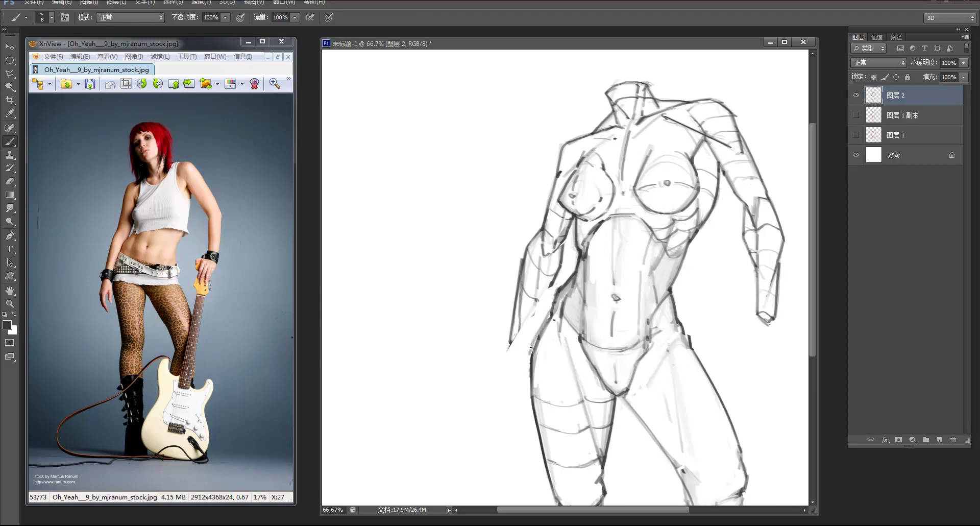
key(z)
alt+click(582, 247)
alt+click(580, 245)
click(510, 262)
click(510, 263)
key(b)
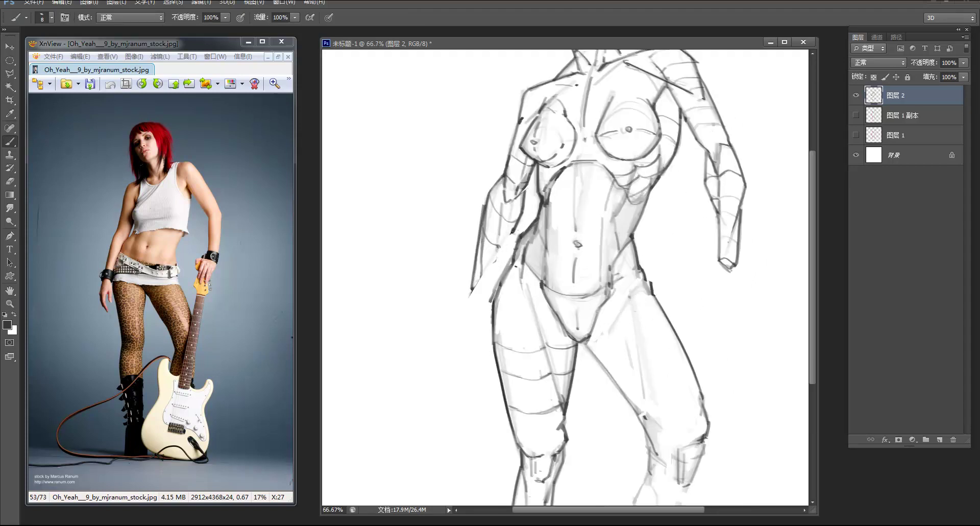
mouse_move(501, 247)
mouse_down()
mouse_move(488, 295)
mouse_move(486, 283)
mouse_move(475, 285)
mouse_up()
drag(499, 252, 490, 285)
drag(503, 241, 514, 225)
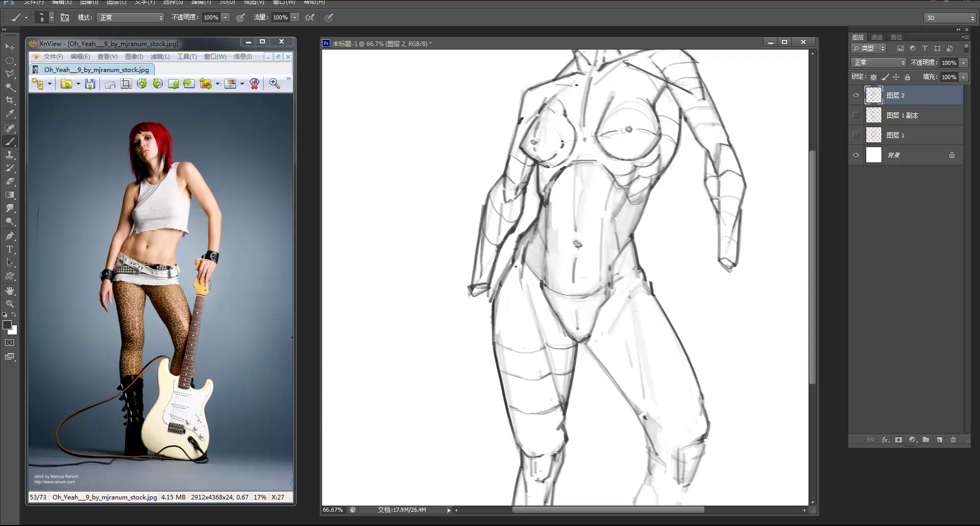
Erase the rough end of the right forearm and redraw a clean wrist cross-section
key(z)
alt+click(608, 117)
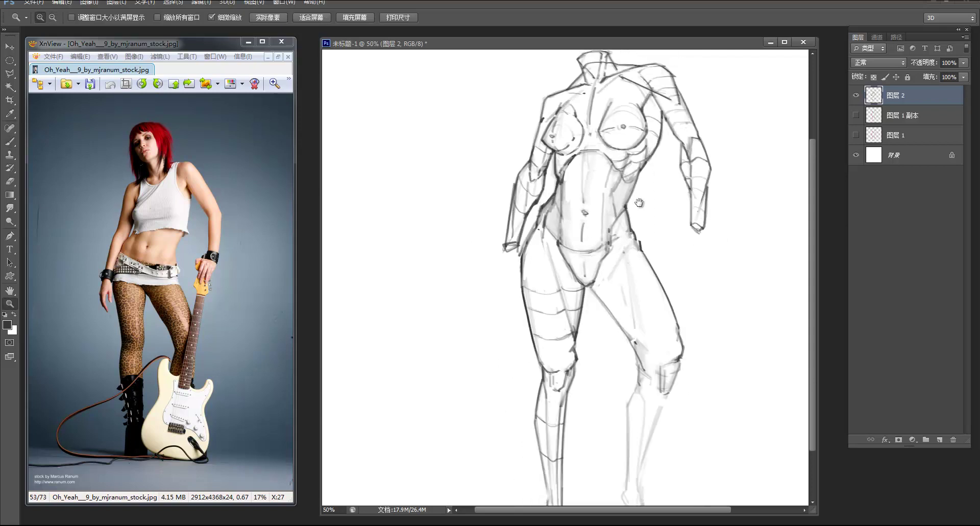
drag(642, 182, 621, 252)
click(682, 305)
scroll(664, 294, up, 1)
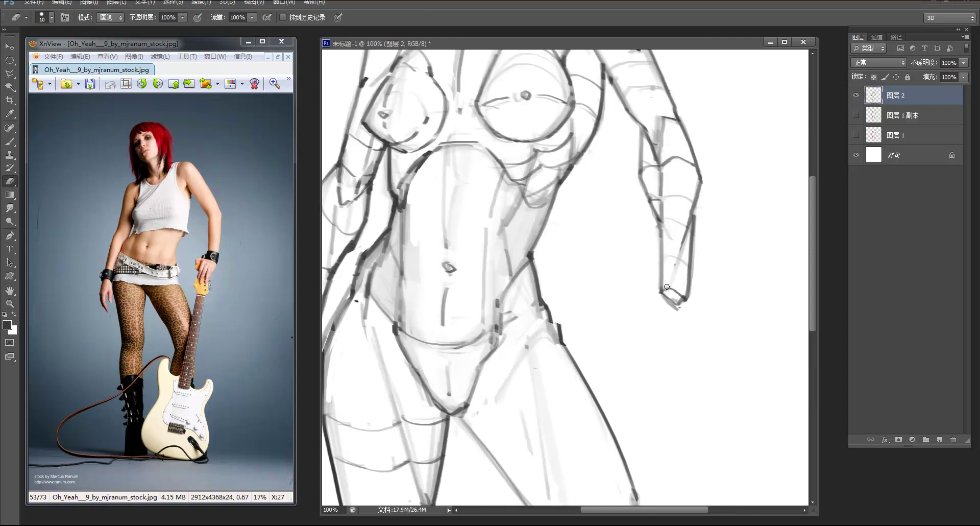
key(b)
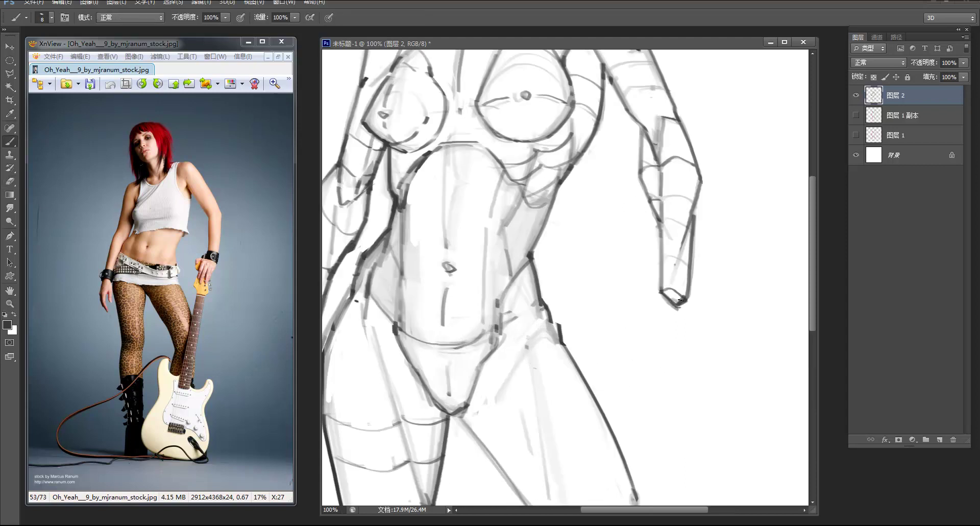
key(e)
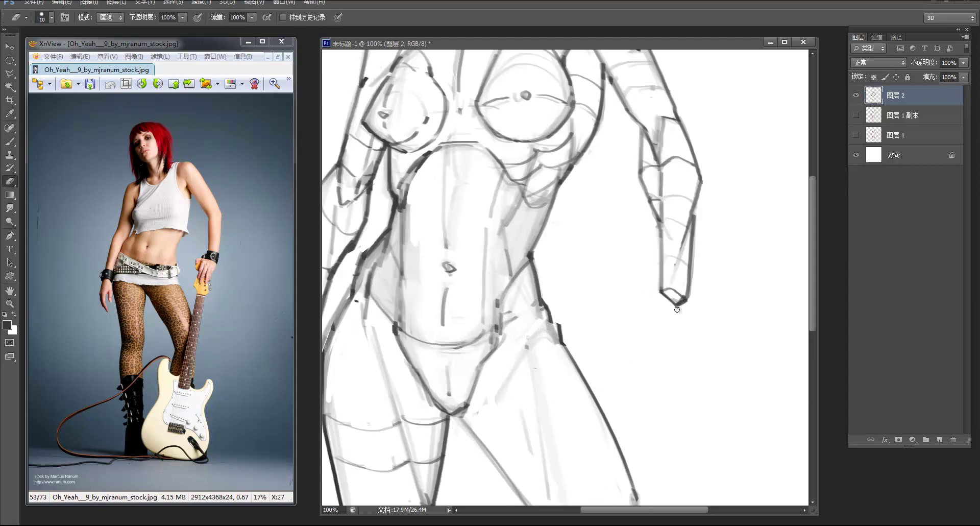
key(z)
alt+click(707, 219)
alt+click(707, 220)
alt+click(665, 215)
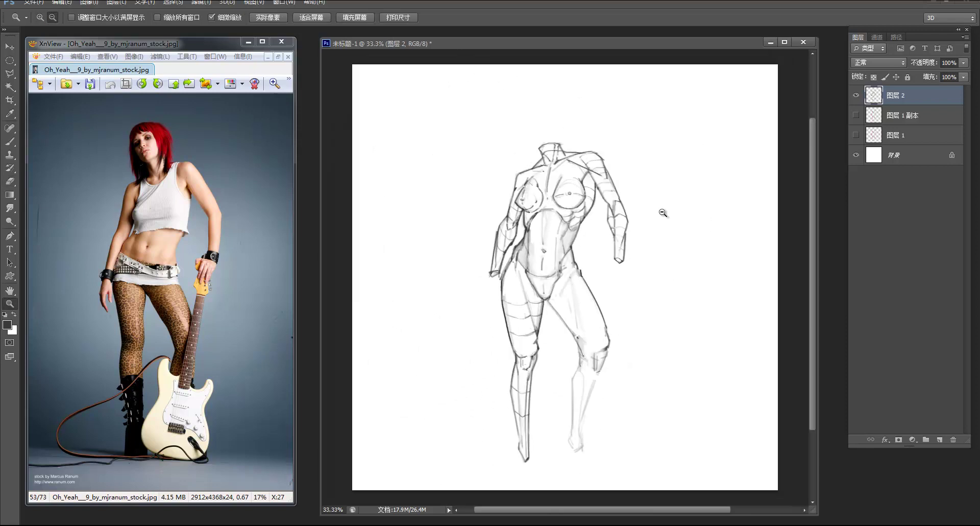
Strengthen the body contour from the waist to the left hip beside the forearm
click(502, 294)
click(495, 284)
click(490, 279)
key(b)
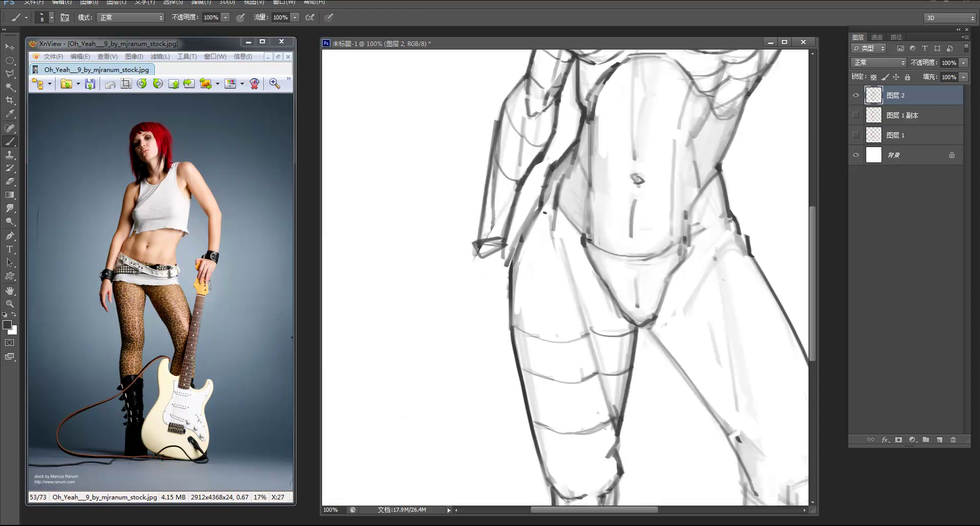
mouse_move(597, 200)
mouse_down()
mouse_move(572, 299)
mouse_move(575, 259)
mouse_up()
drag(572, 301, 573, 267)
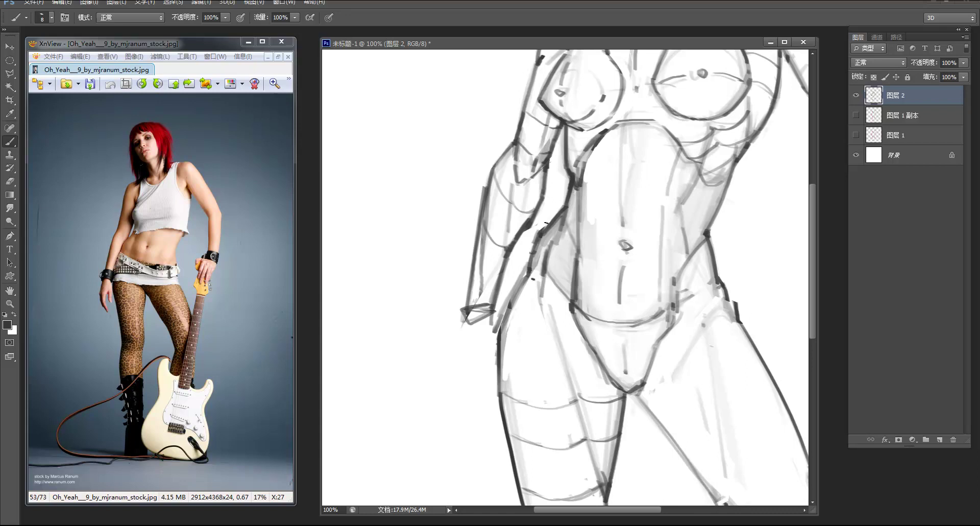
Clean up the rough strokes along the outer edge of the left hip and beside the forearm with a size 6 eraser
key(e)
key(bracketleft)
key(bracketleft)
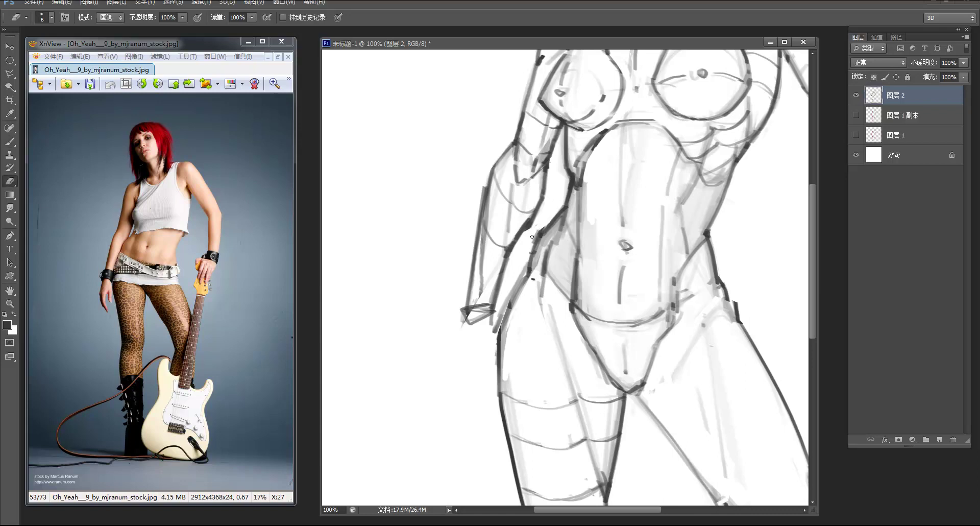
drag(536, 226, 525, 268)
mouse_move(495, 324)
mouse_down()
mouse_move(498, 303)
mouse_move(493, 323)
mouse_move(497, 312)
mouse_up()
drag(494, 367, 495, 339)
drag(510, 285, 497, 325)
mouse_move(515, 280)
mouse_down()
mouse_move(498, 324)
mouse_move(509, 299)
mouse_up()
mouse_move(493, 335)
mouse_down()
mouse_move(526, 272)
mouse_move(514, 283)
mouse_up()
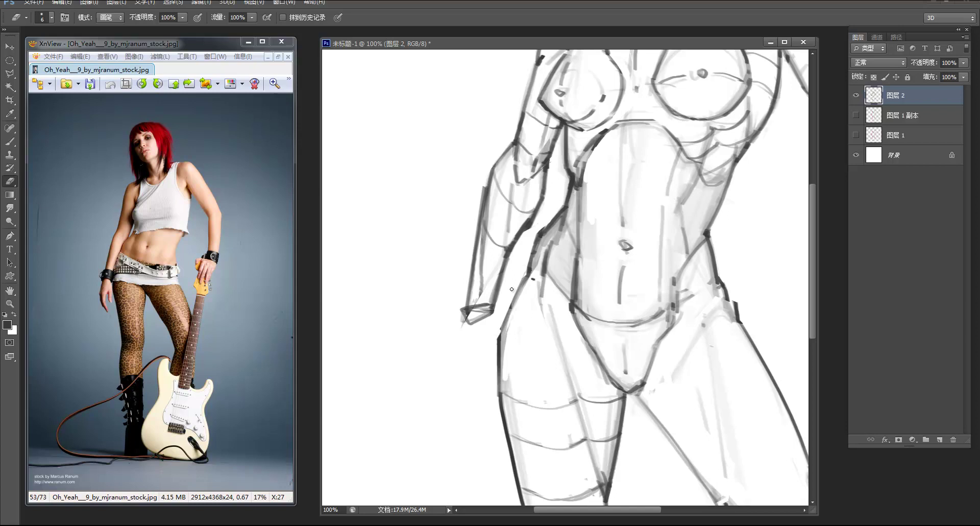
key(ctrl+alt+z)
key(ctrl+alt+z)
alt+click(557, 233)
alt+click(556, 233)
alt+click(556, 233)
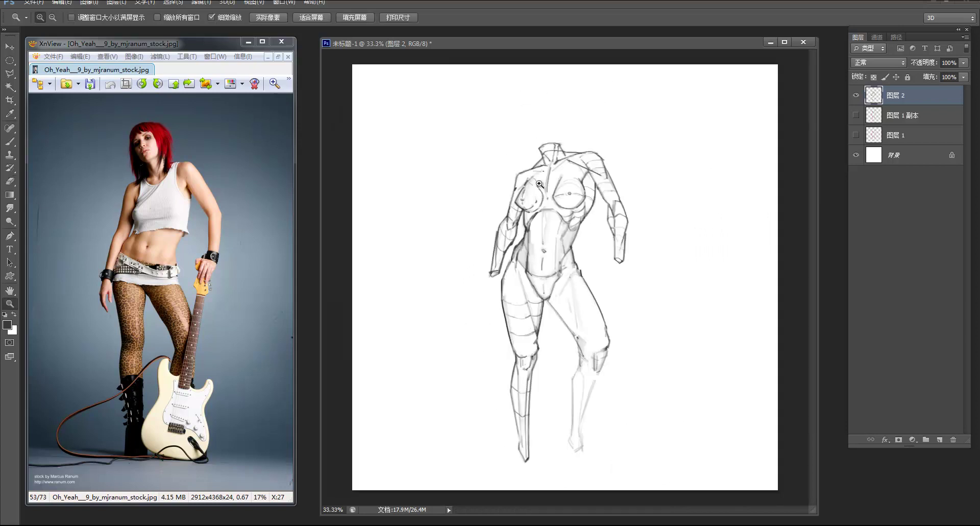
Erase the rough inner bump on the left leg's knee and redraw a smooth inner knee contour
click(587, 344)
click(553, 281)
drag(552, 280, 587, 216)
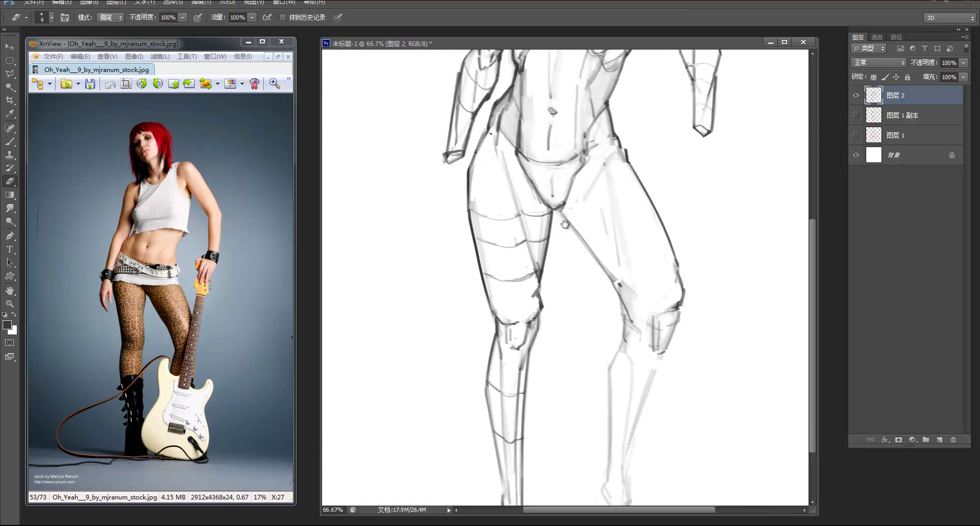
click(544, 279)
key(b)
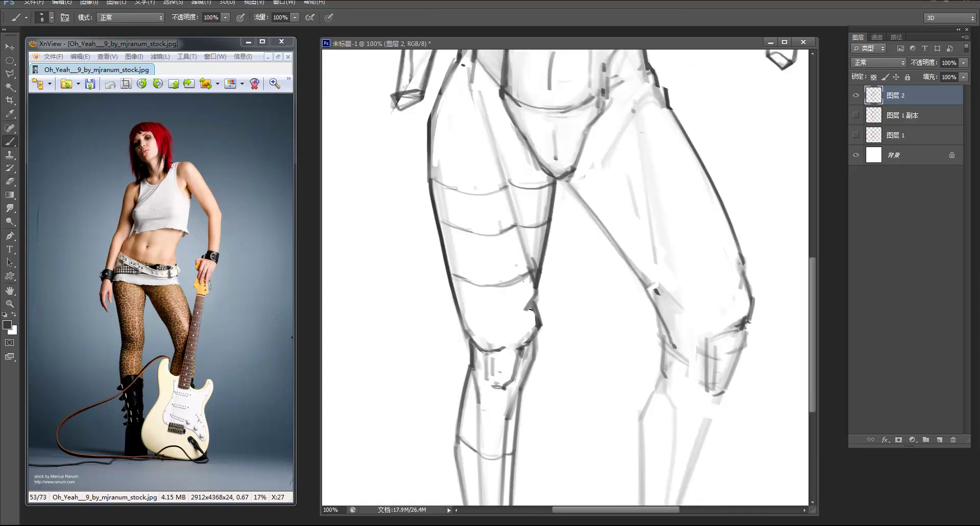
key(e)
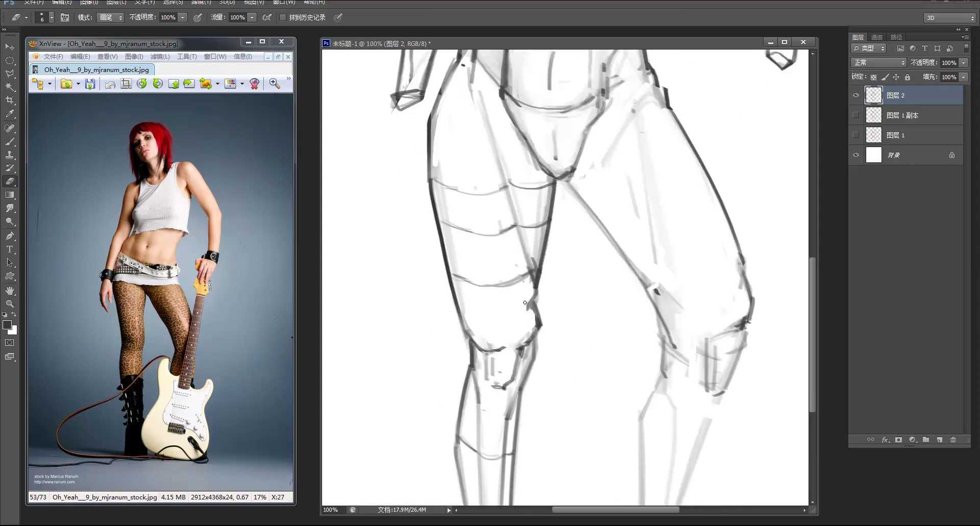
mouse_move(530, 302)
mouse_down()
mouse_move(539, 314)
mouse_move(534, 293)
mouse_move(522, 326)
mouse_up()
key(b)
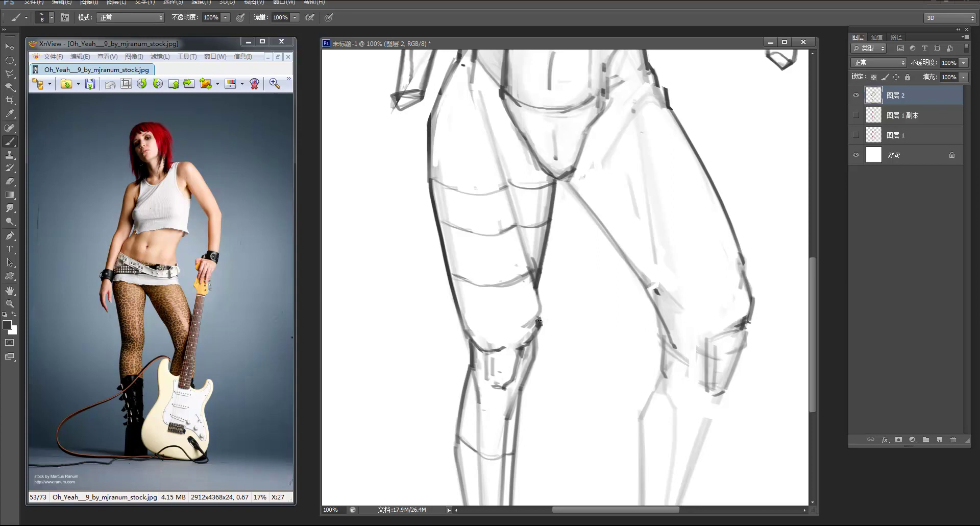
drag(535, 295, 539, 308)
Clean up and redraw the inner contour of the left leg just below the knee
key(e)
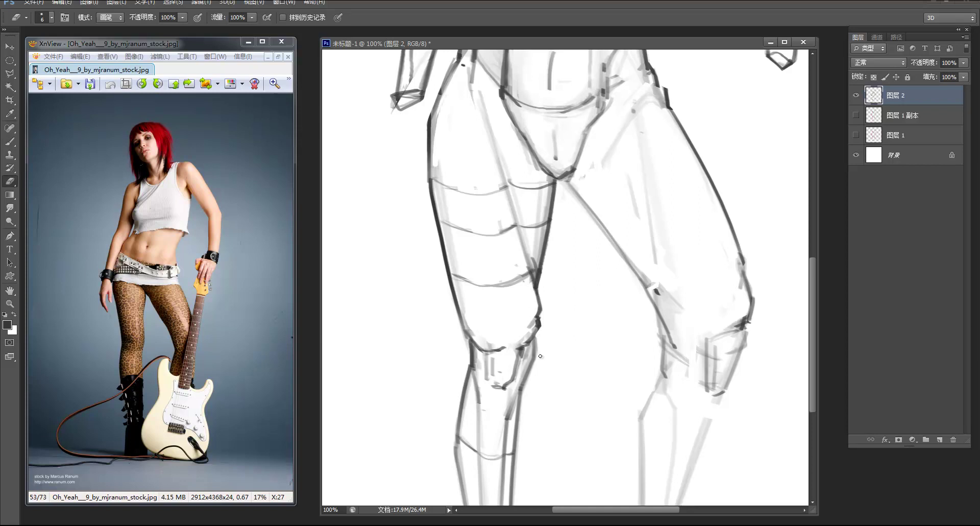
key(b)
drag(535, 339, 520, 391)
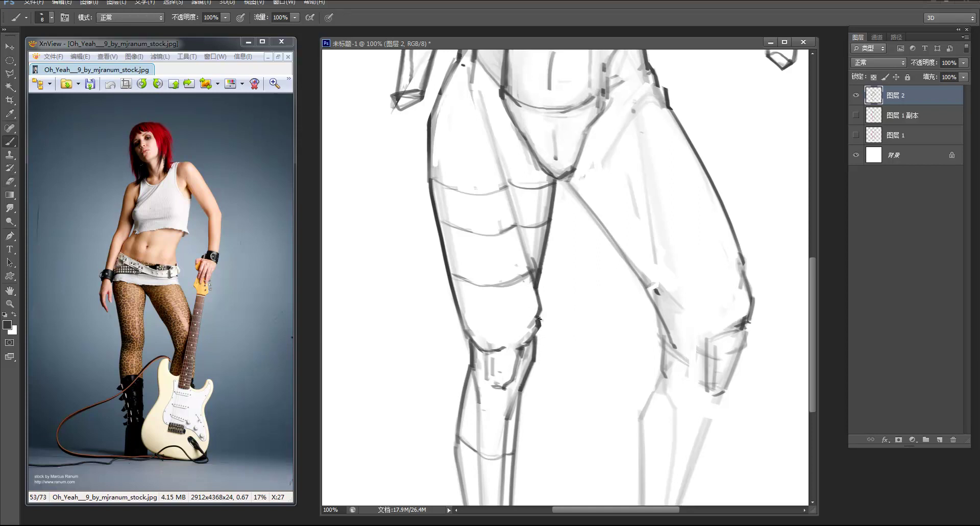
key(z)
alt+click(550, 256)
alt+click(550, 256)
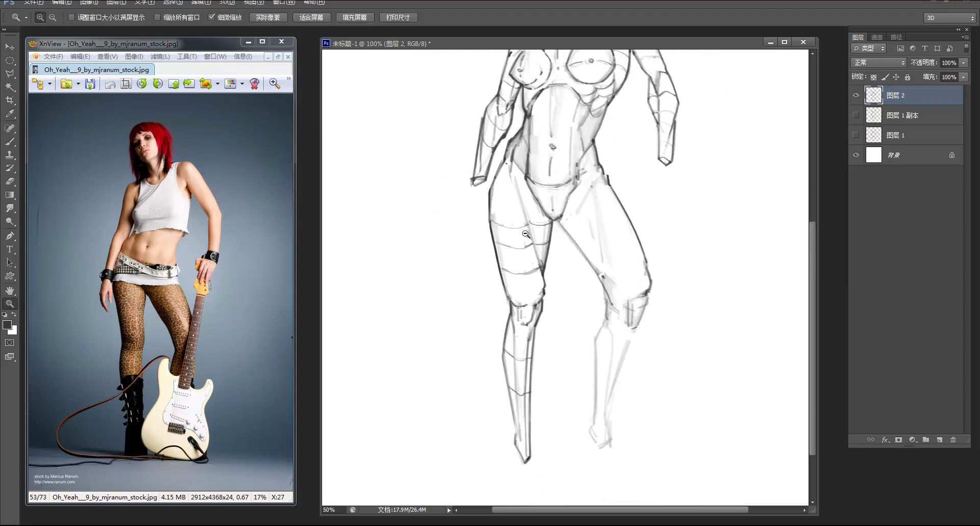
alt+click(546, 250)
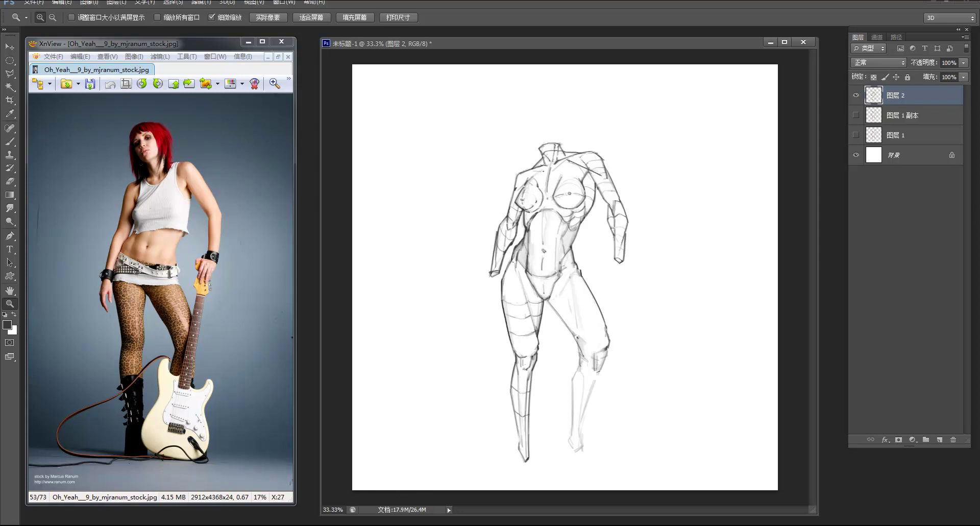
key(b)
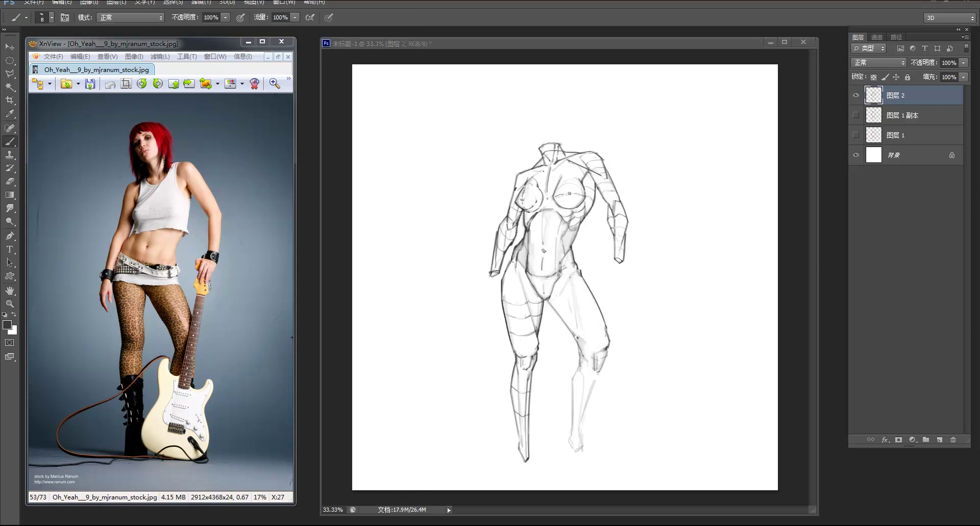
ctrl+click(584, 265)
ctrl+click(584, 264)
drag(551, 305, 559, 250)
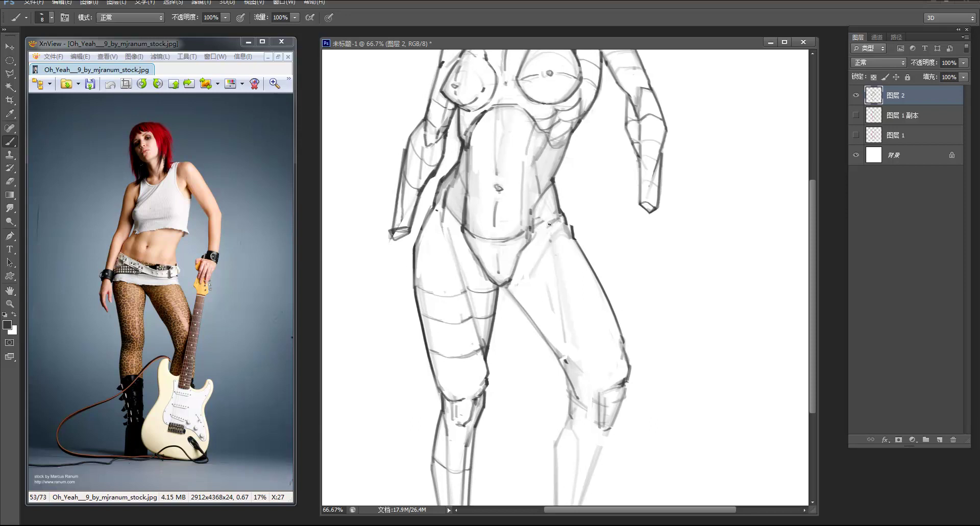
key(e)
drag(604, 160, 581, 279)
key(b)
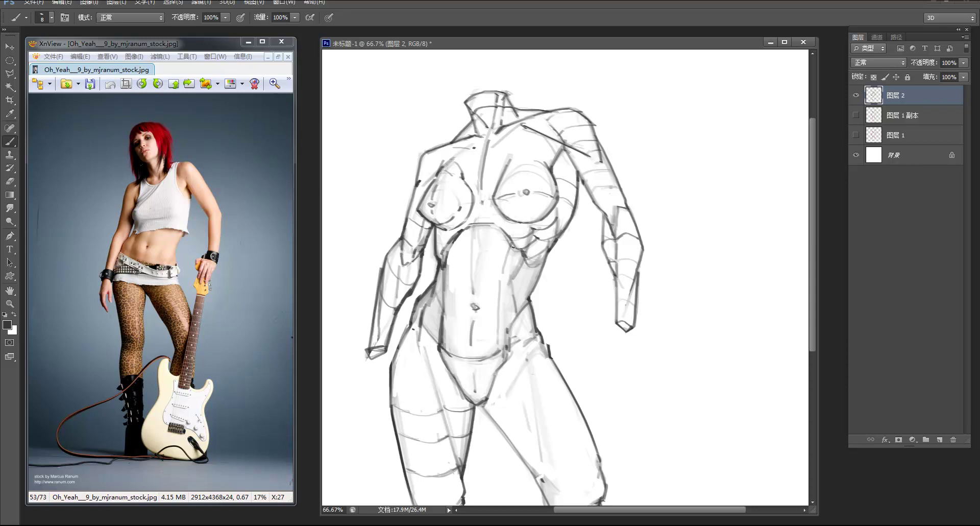
key(z)
alt+click(560, 228)
alt+click(559, 227)
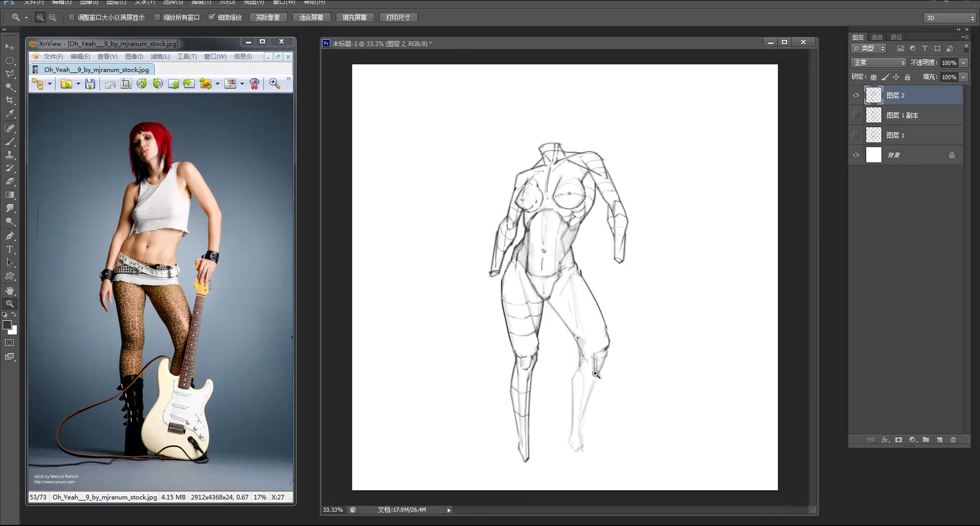
Set the brush size to 15 and darken the right calf's outer contour from the knee to the ankle
click(595, 370)
scroll(595, 369, down, 2)
key(b)
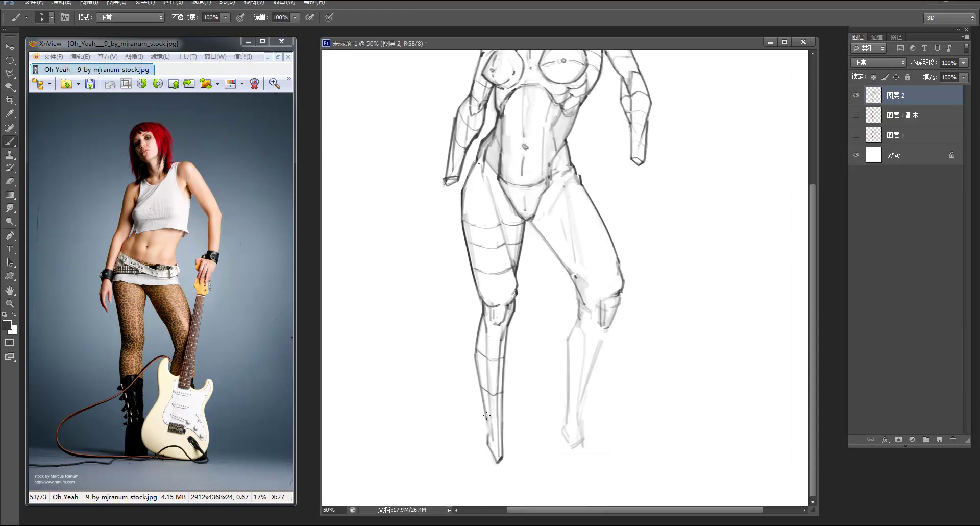
drag(479, 384, 488, 433)
right_click(492, 341)
click(546, 439)
click(532, 341)
key(bracketleft)
drag(606, 327, 581, 442)
key(ctrl+z)
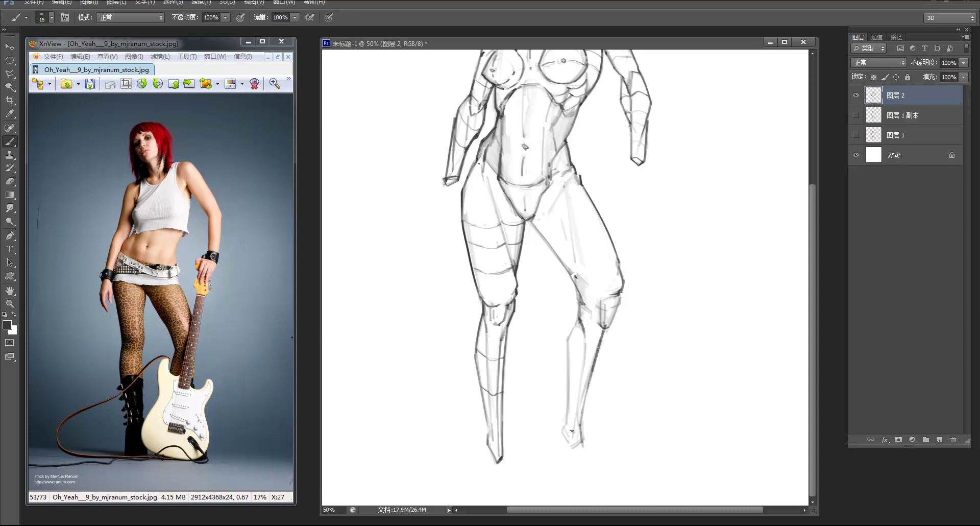
Clean up the outer contour of the right hip where it joins the thigh
key(z)
alt+click(644, 305)
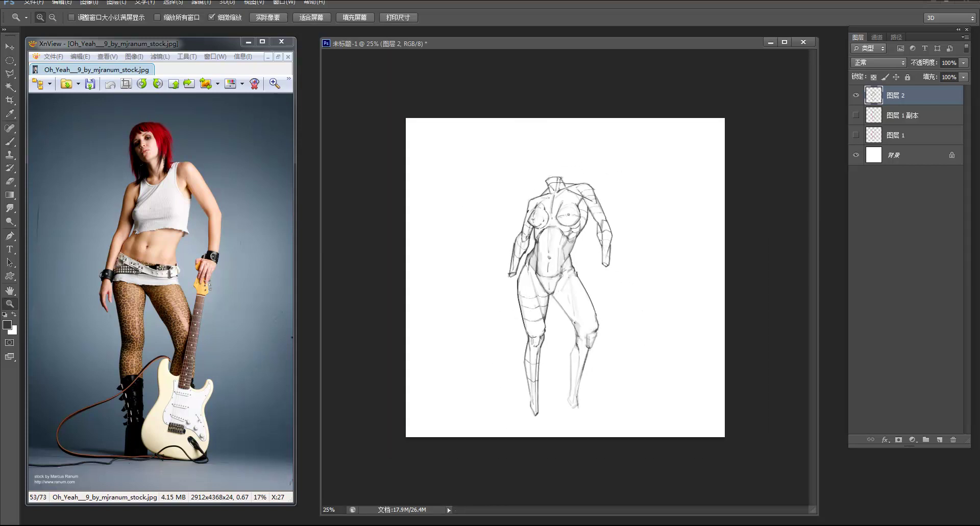
key(b)
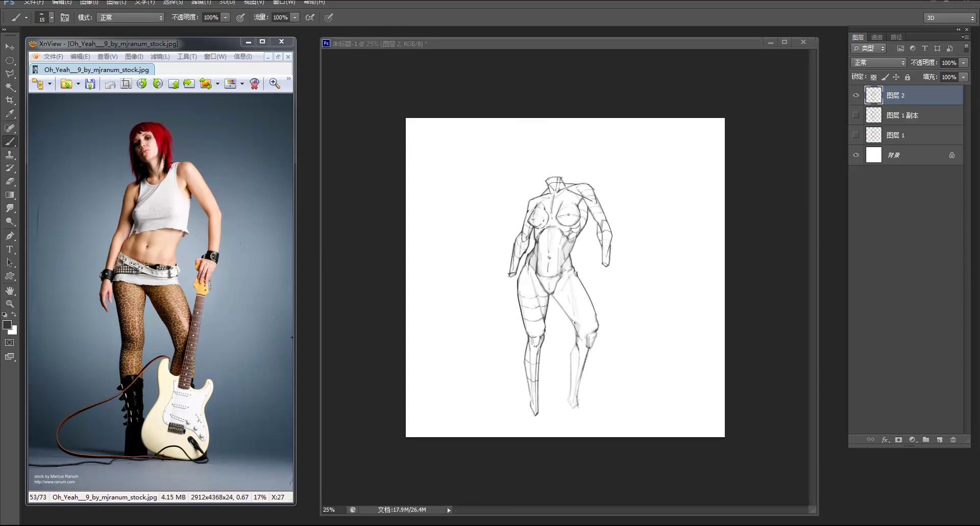
ctrl+click(572, 284)
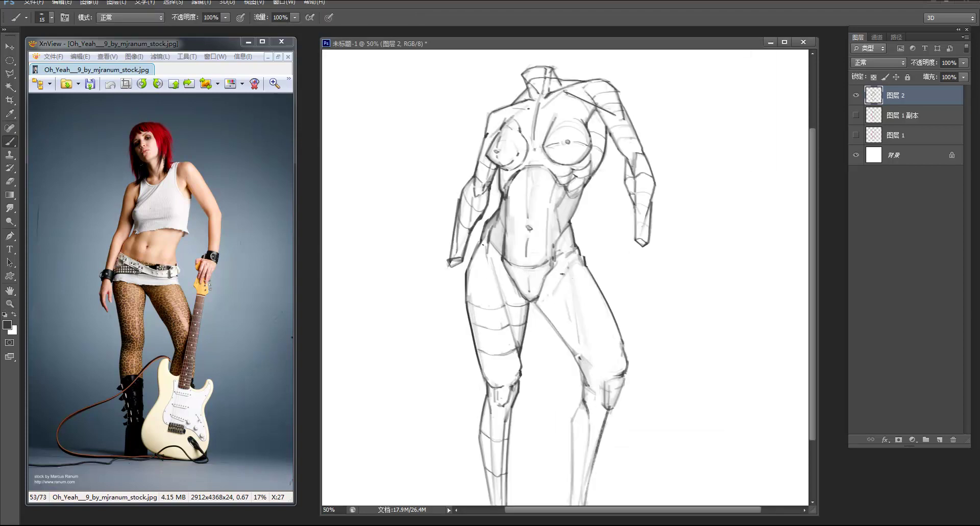
key(e)
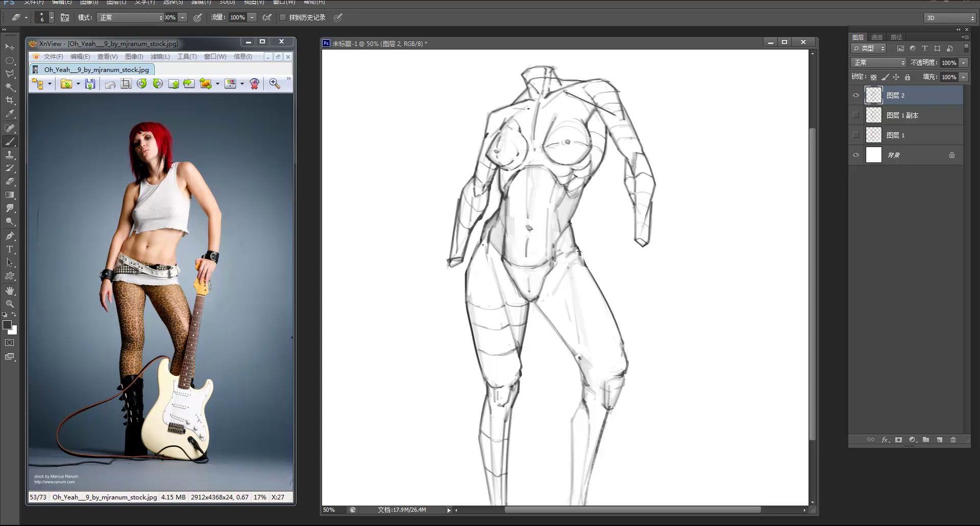
ctrl+click(578, 250)
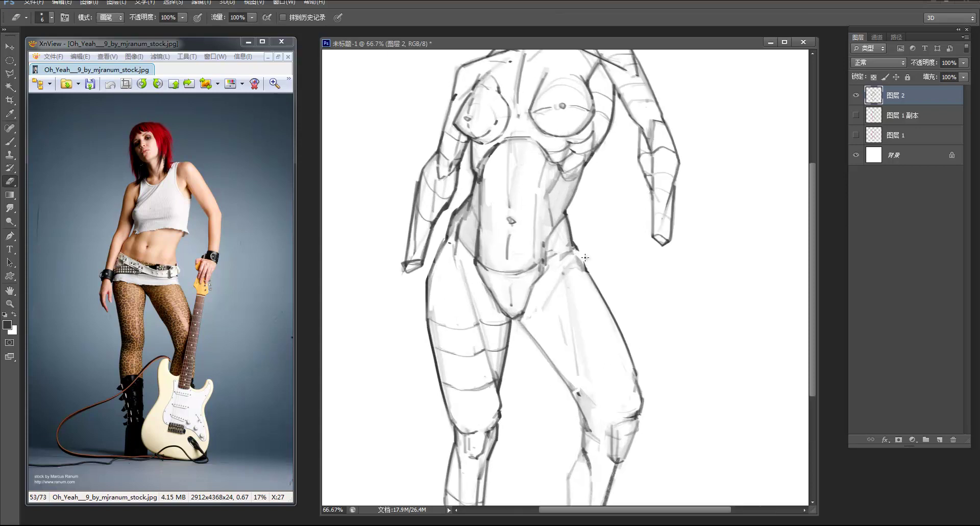
key(b)
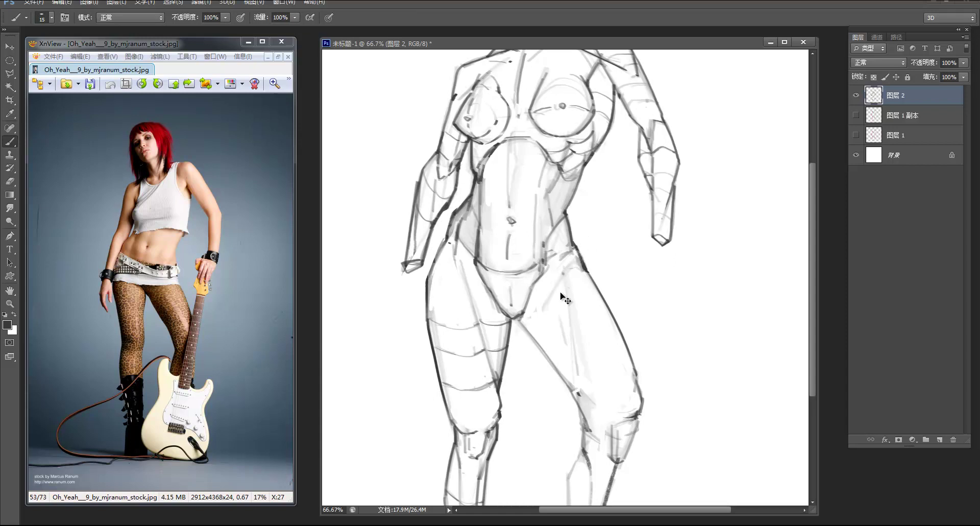
Draw a lengthwise plane line down the front of the right thigh and darken the inner edge of the right calf
mouse_move(566, 288)
mouse_down()
mouse_move(577, 413)
mouse_move(551, 241)
mouse_move(556, 392)
mouse_up()
key(ctrl+z)
mouse_move(555, 294)
mouse_down()
mouse_move(553, 424)
mouse_move(556, 396)
mouse_move(552, 408)
mouse_move(555, 397)
mouse_move(552, 407)
mouse_move(579, 421)
mouse_up()
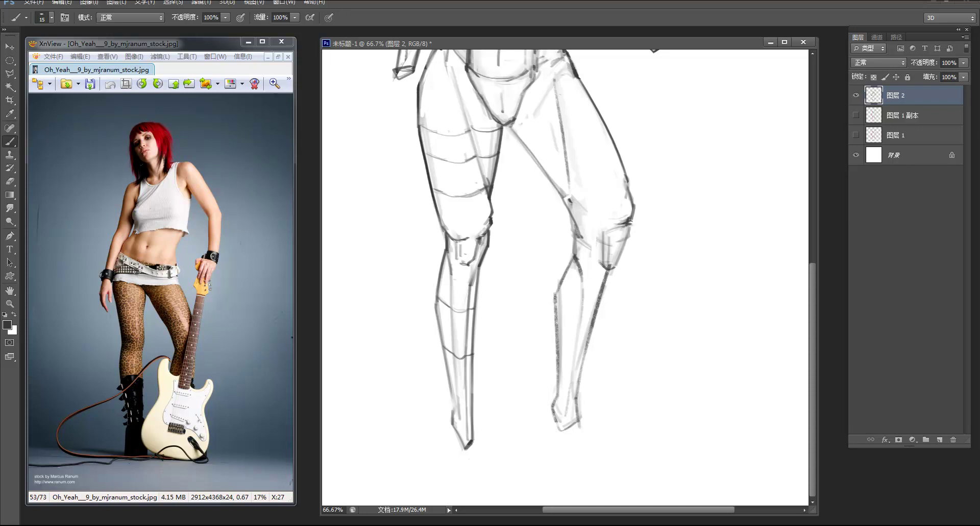
Erase the rough strokes protruding from the outer edge of the right knee
drag(640, 208, 622, 282)
key(e)
mouse_move(603, 247)
mouse_down()
mouse_move(605, 258)
mouse_move(617, 292)
mouse_up()
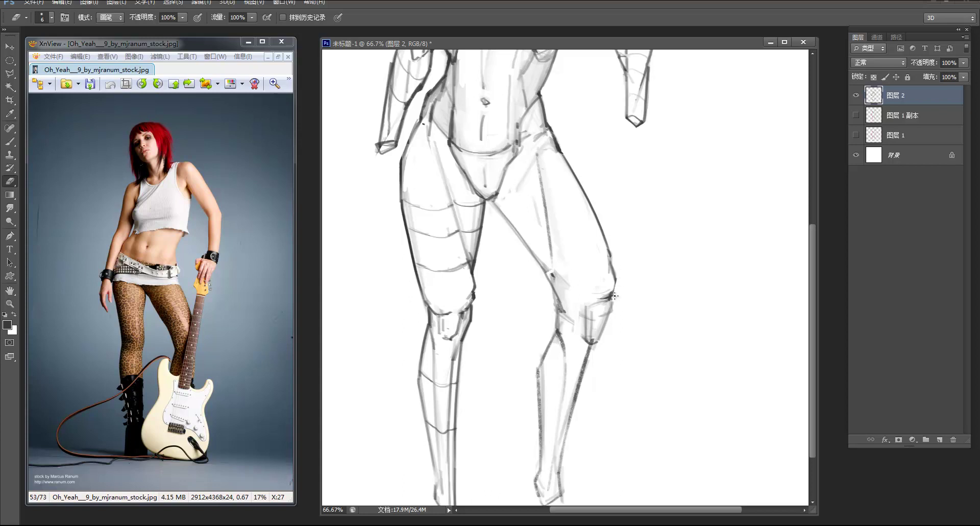
key(b)
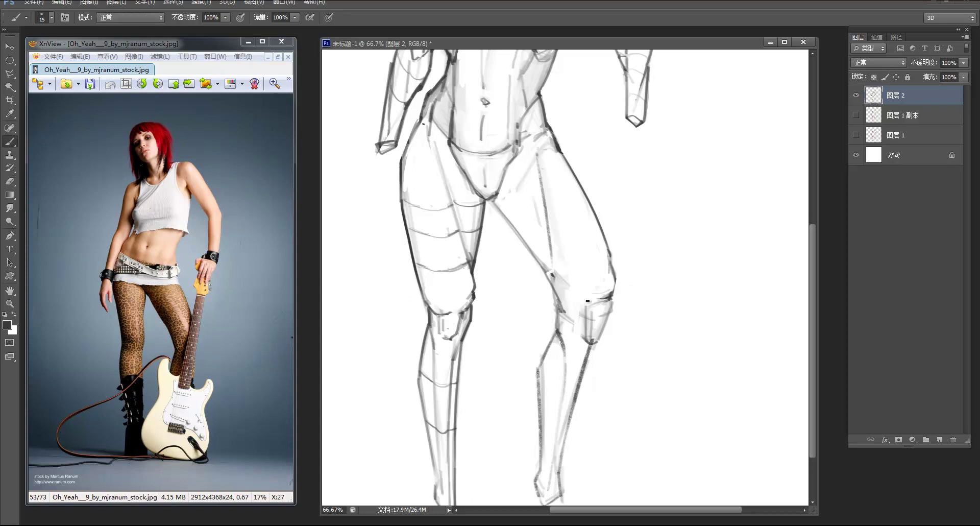
Draw curved cross-contours around the right thigh and mark the inner edge above the knee
drag(565, 269, 587, 349)
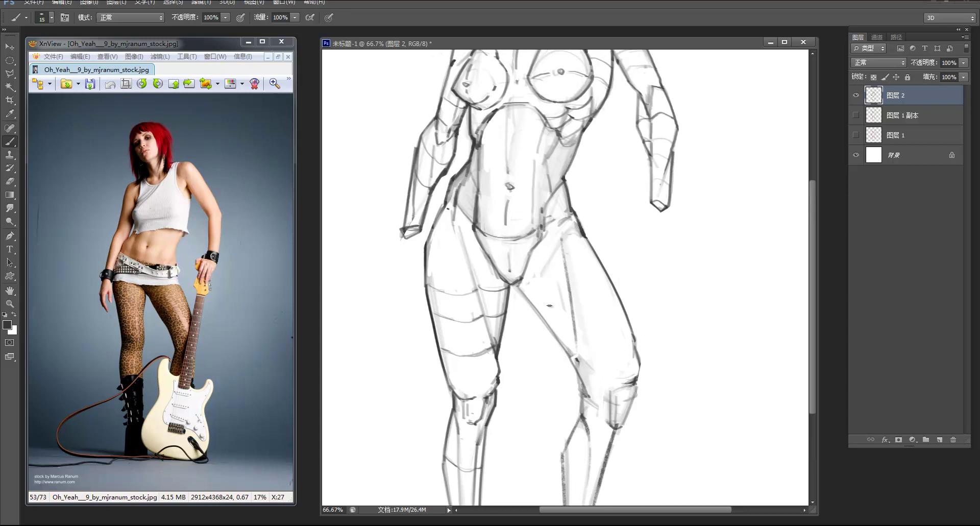
drag(545, 308, 569, 296)
key(ctrl+z)
drag(547, 309, 603, 275)
drag(564, 341, 624, 326)
mouse_move(580, 358)
mouse_down()
mouse_move(608, 382)
mouse_move(580, 374)
mouse_up()
Redraw the inner contour of the right thigh from the crotch to the knee with a darker line
drag(514, 285, 539, 315)
key(ctrl+z)
drag(517, 284, 573, 355)
drag(538, 320, 573, 359)
alt+click(574, 321)
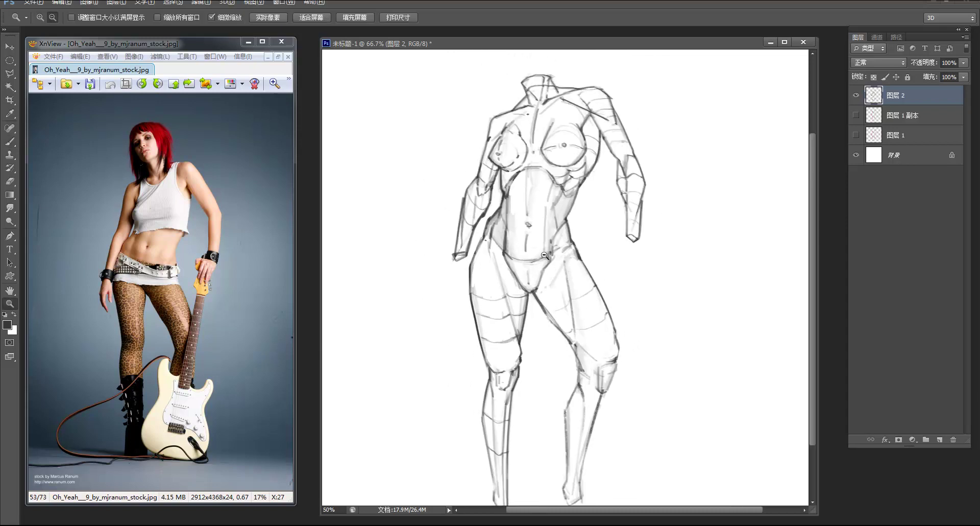
Erase the stray edge beside the right thigh's new inner contour
alt+click(551, 270)
ctrl+click(588, 330)
ctrl+click(586, 321)
key(e)
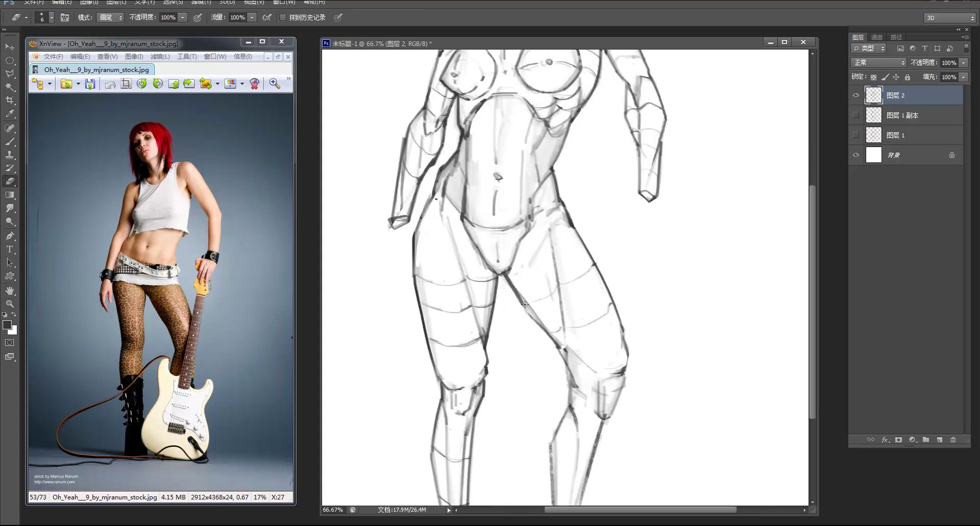
drag(518, 308, 531, 318)
Draw two cross-contours around the right calf and refine its lengthwise line down to the ankle
drag(588, 365, 553, 244)
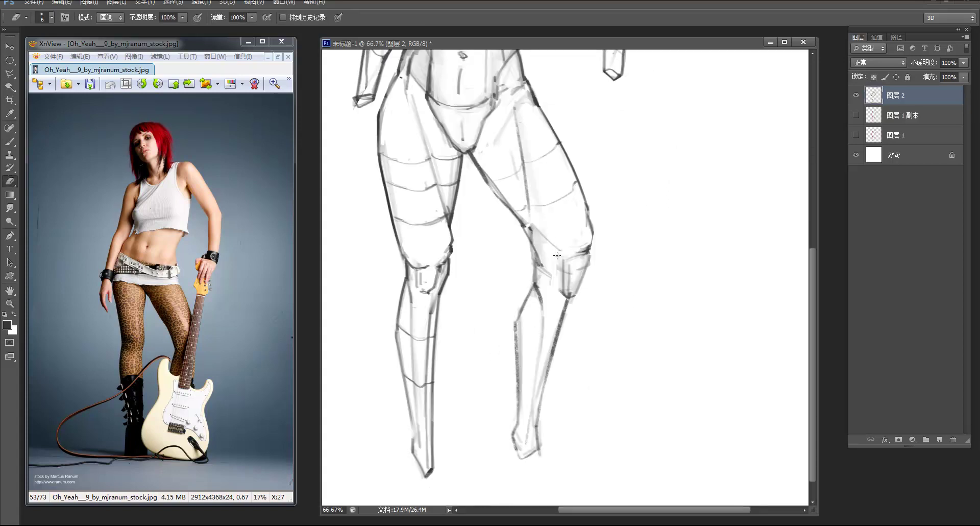
key(b)
mouse_move(514, 320)
mouse_down()
mouse_move(557, 332)
mouse_move(544, 371)
mouse_move(517, 324)
mouse_move(556, 336)
mouse_up()
key(ctrl+z)
key(ctrl+z)
drag(541, 377, 547, 377)
drag(546, 322, 526, 439)
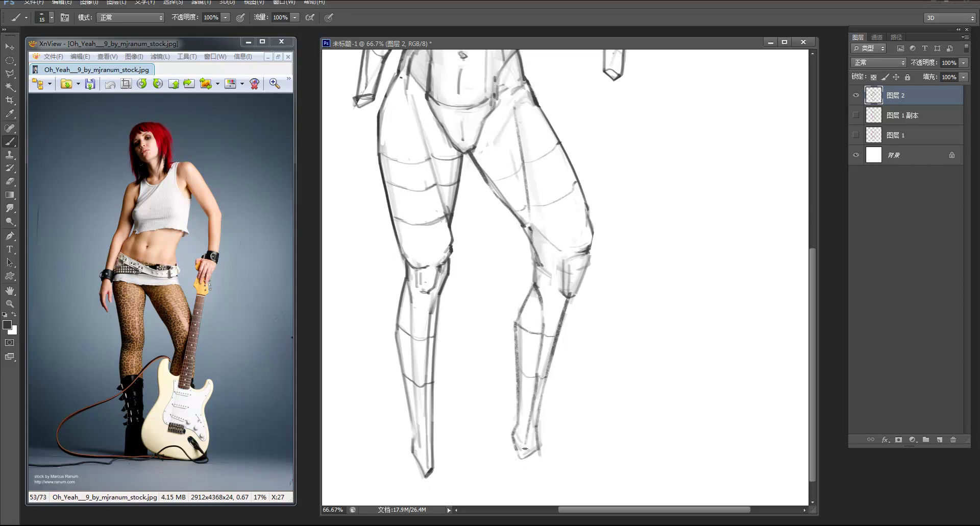
alt+click(579, 347)
alt+click(578, 341)
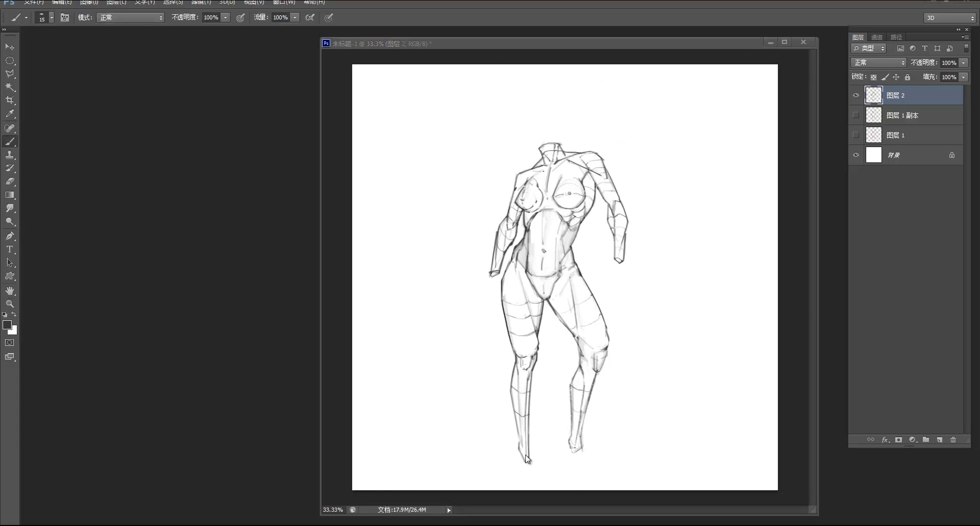
Erase the pointed end of the left leg below the ankle
click(527, 457)
key(ctrl+space)
ctrl+click(527, 458)
ctrl+click(527, 458)
drag(507, 395, 505, 376)
key(e)
key(b)
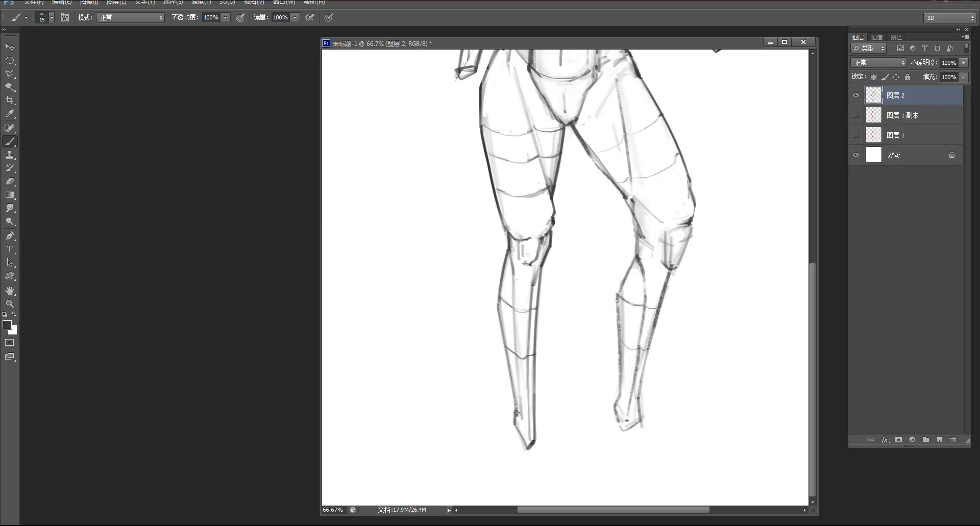
key(e)
drag(523, 443, 528, 449)
mouse_move(509, 417)
mouse_down()
mouse_move(534, 456)
mouse_move(528, 449)
mouse_up()
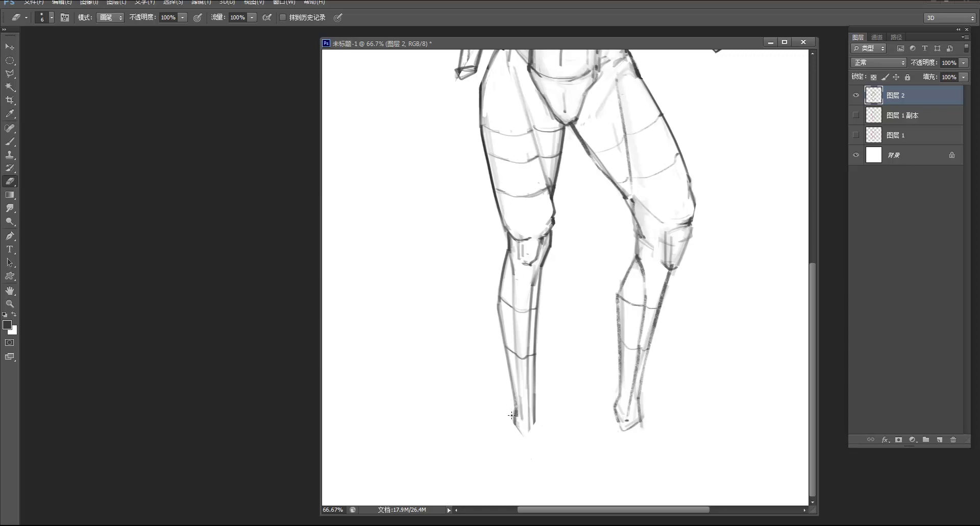
Close off the left ankle with a short slanted end line and trim its overshoot
key(b)
key(ctrl+z)
mouse_move(535, 422)
mouse_down()
mouse_move(523, 431)
mouse_move(534, 423)
mouse_move(514, 424)
mouse_move(534, 434)
mouse_move(512, 421)
mouse_up()
key(ctrl+z)
key(ctrl+z)
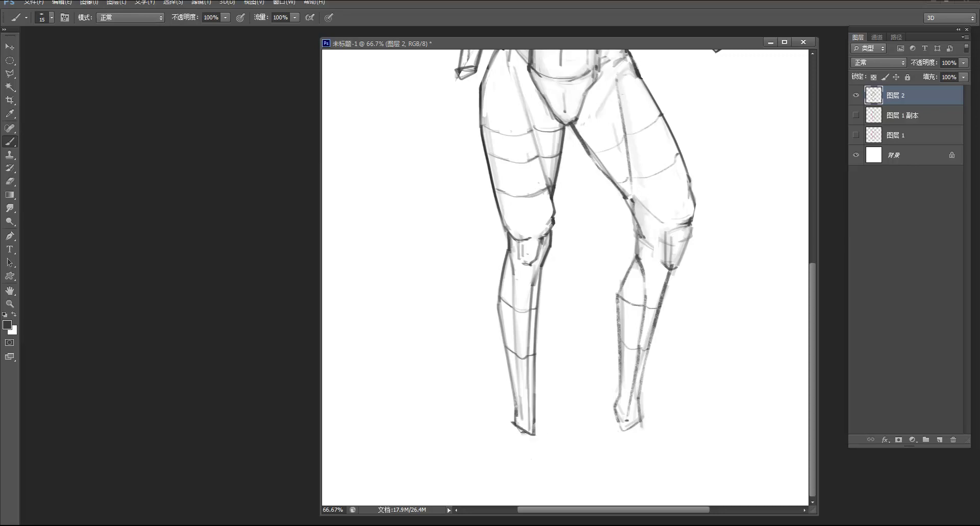
key(e)
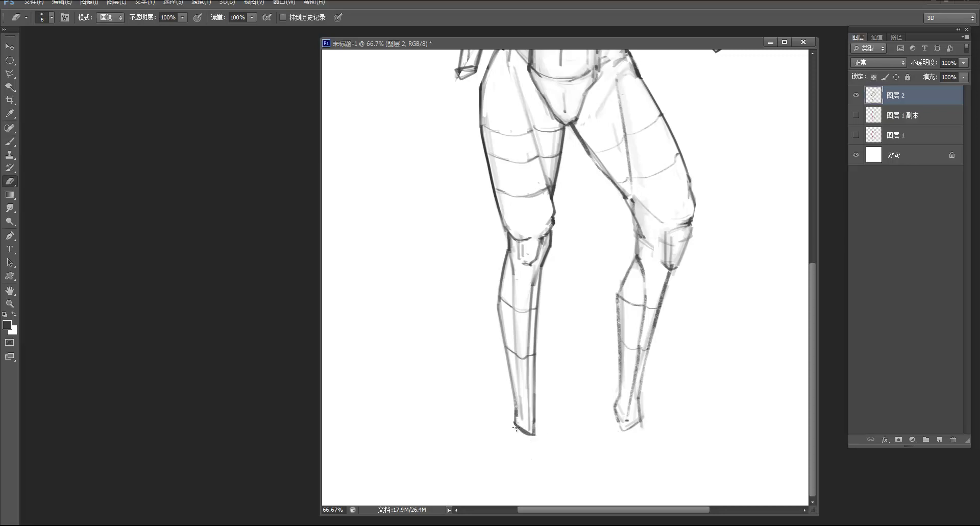
Redraw the end of the right leg as a clean closed ankle cross-section and erase the stray lines
key(z)
alt+click(631, 427)
click(626, 414)
key(b)
mouse_move(618, 432)
mouse_down()
mouse_move(631, 456)
mouse_move(642, 450)
mouse_up()
mouse_move(643, 450)
mouse_down()
mouse_move(626, 462)
mouse_move(650, 455)
mouse_move(644, 421)
mouse_up()
key(e)
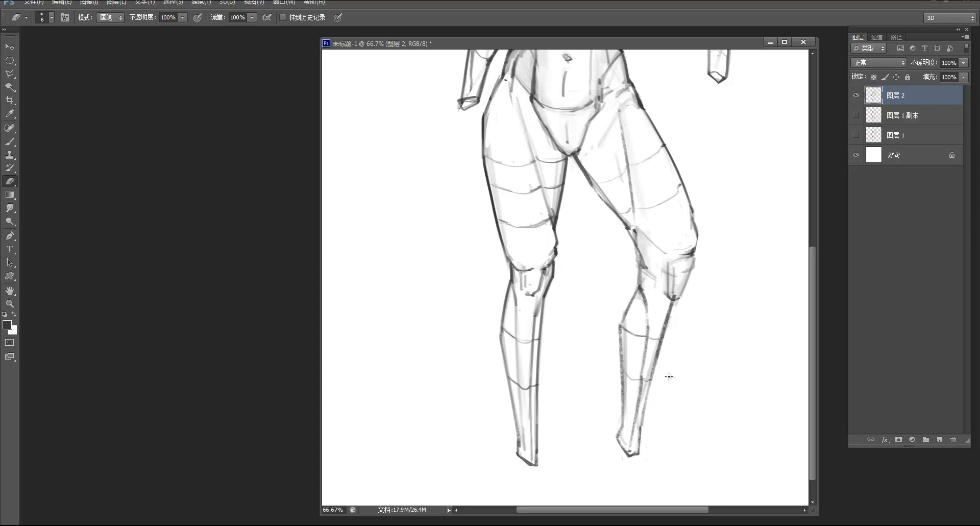
key(z)
alt+click(694, 306)
alt+click(692, 303)
double_click(595, 323)
key(b)
drag(583, 333, 709, 309)
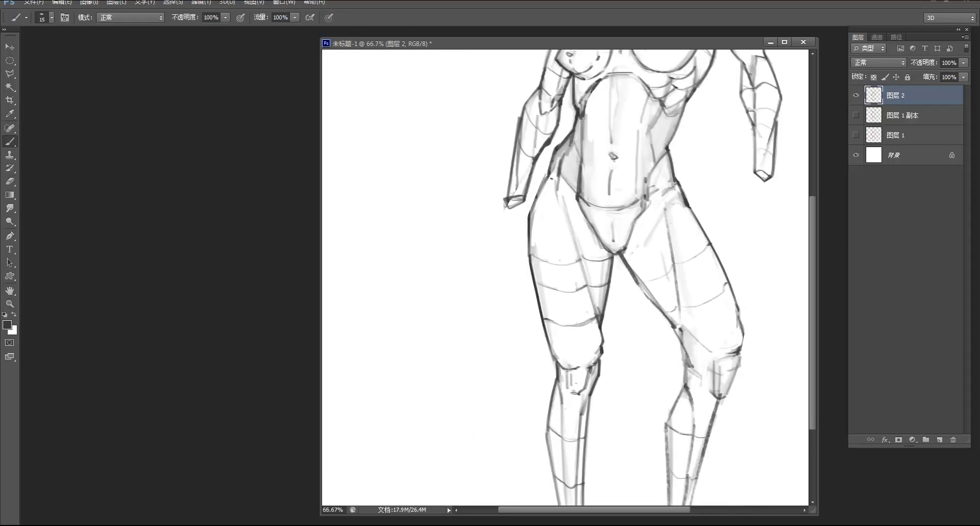
Darken the cross-contours on the left thigh and close the thigh's top at the hip with a short line
drag(542, 318, 567, 325)
mouse_move(581, 286)
mouse_down()
mouse_move(595, 317)
mouse_move(580, 323)
mouse_up()
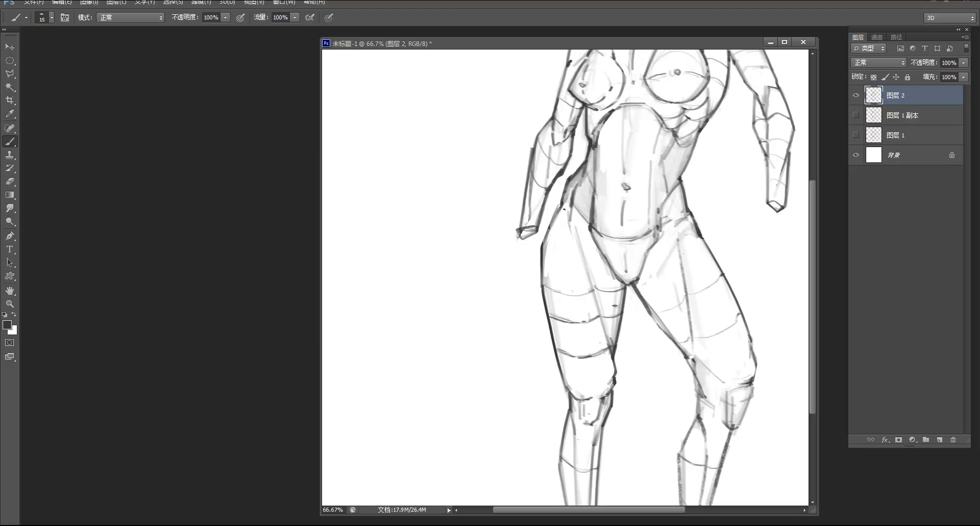
key(z)
alt+click(641, 284)
alt+click(640, 284)
click(516, 253)
click(515, 254)
key(b)
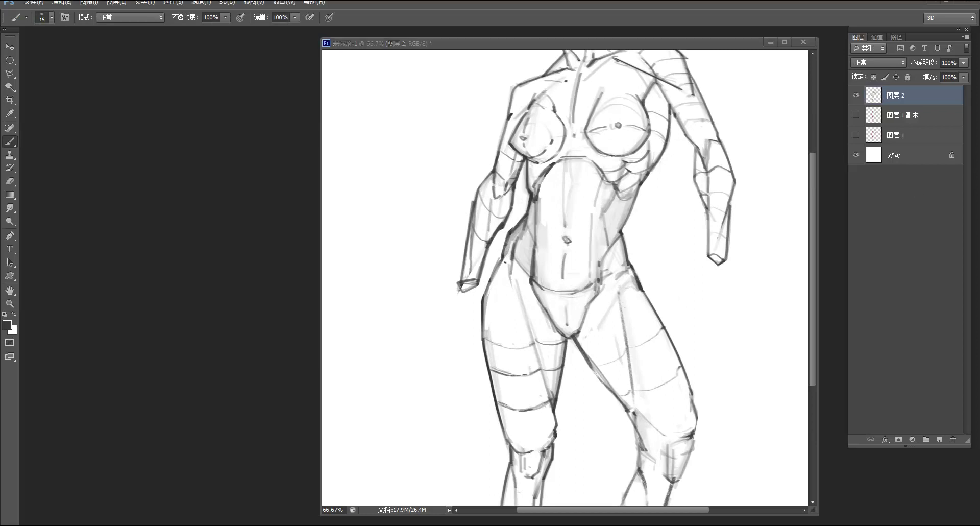
click(505, 258)
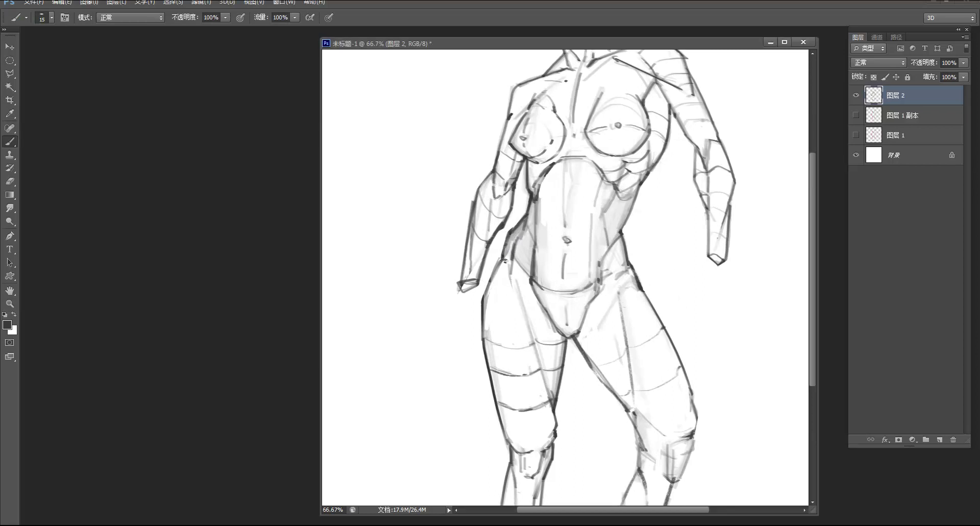
drag(505, 260, 508, 261)
key(e)
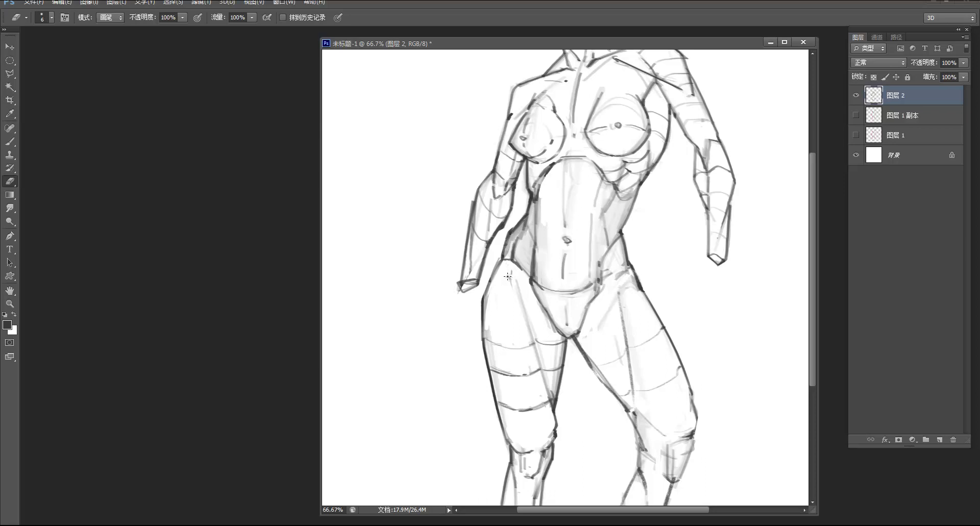
Erase the stray lines at the right hip and redraw the crease between pelvis and right thigh
key(z)
alt+click(543, 223)
alt+click(544, 223)
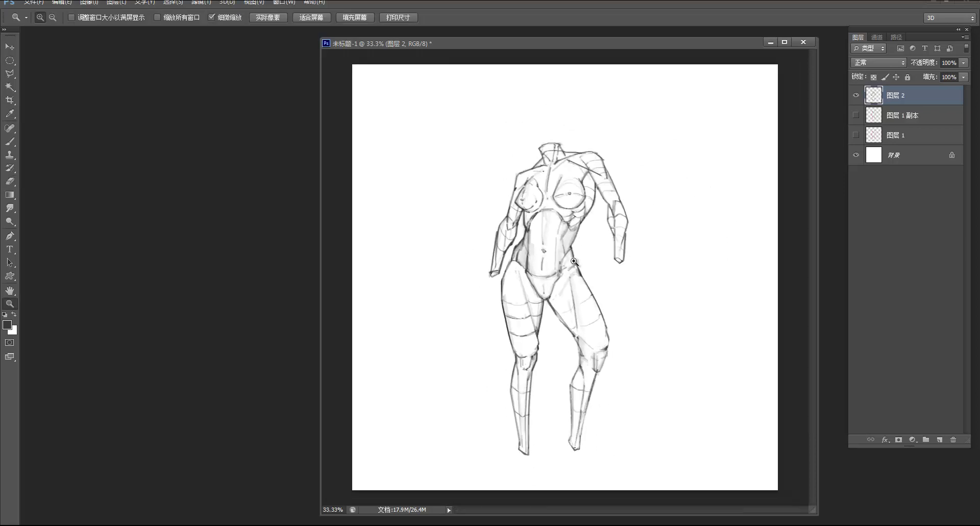
click(575, 260)
click(575, 261)
key(b)
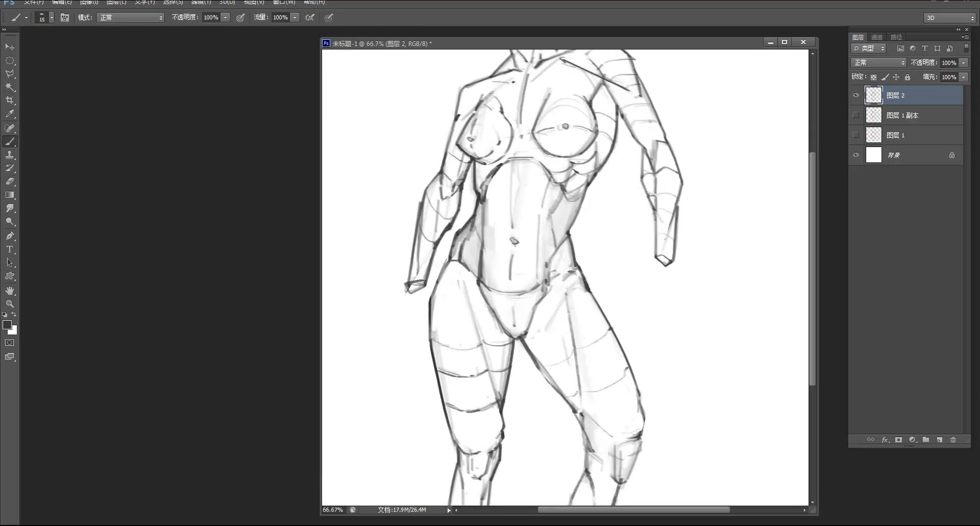
key(e)
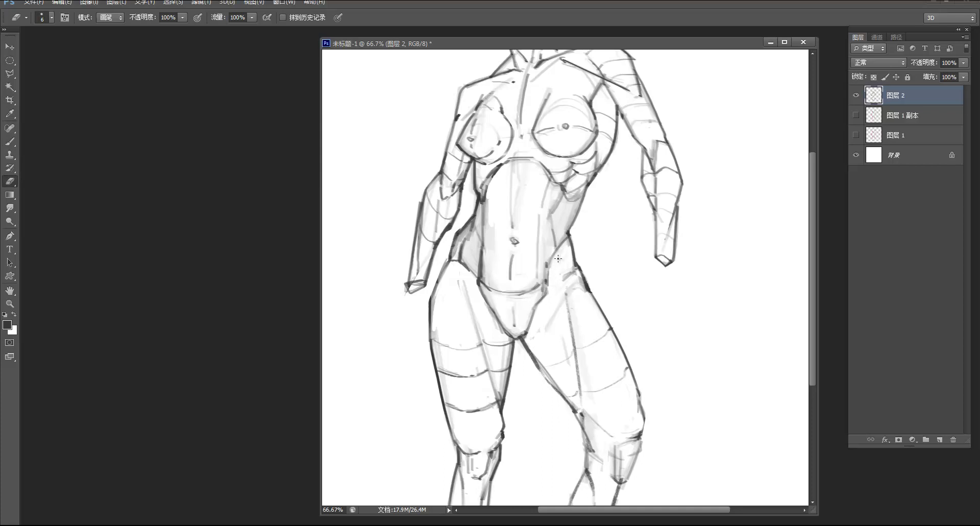
key(b)
drag(575, 265, 560, 276)
Draw the plane line along the right side of the abdomen from the lower ribs towards the waist, retrying until it fits
key(z)
alt+click(591, 250)
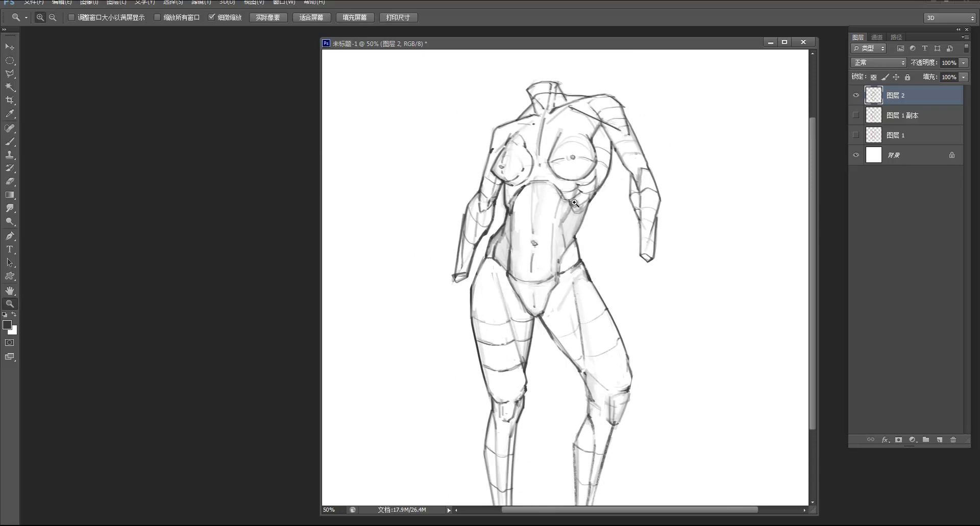
click(588, 210)
key(b)
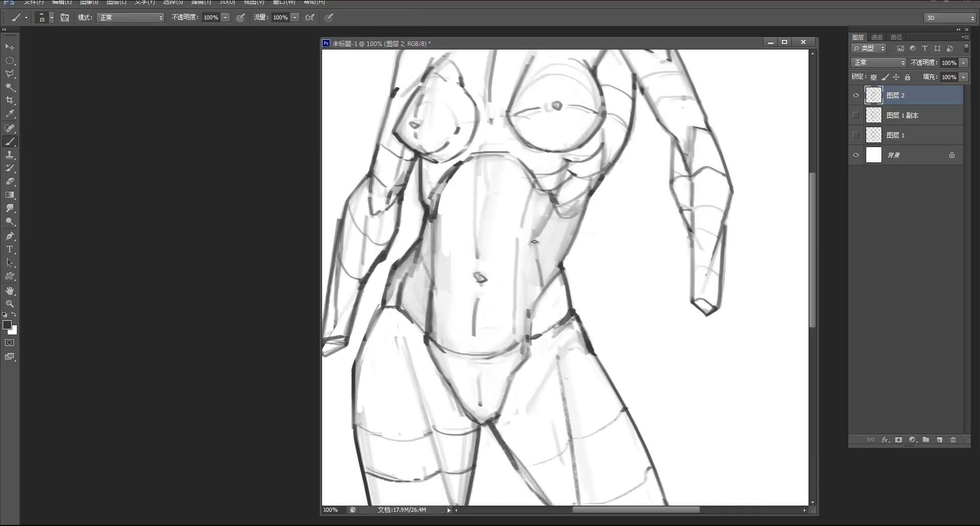
drag(549, 222, 513, 304)
key(ctrl+z)
drag(552, 205, 514, 294)
key(ctrl+z)
drag(552, 205, 508, 292)
key(ctrl+z)
drag(540, 235, 516, 287)
key(ctrl+z)
drag(552, 206, 514, 286)
drag(539, 230, 536, 241)
Draw a dark plane line down the left side of the abdomen from the ribcage to the pelvis
drag(425, 236, 435, 296)
key(ctrl+z)
drag(447, 189, 434, 256)
key(ctrl+z)
drag(440, 194, 435, 339)
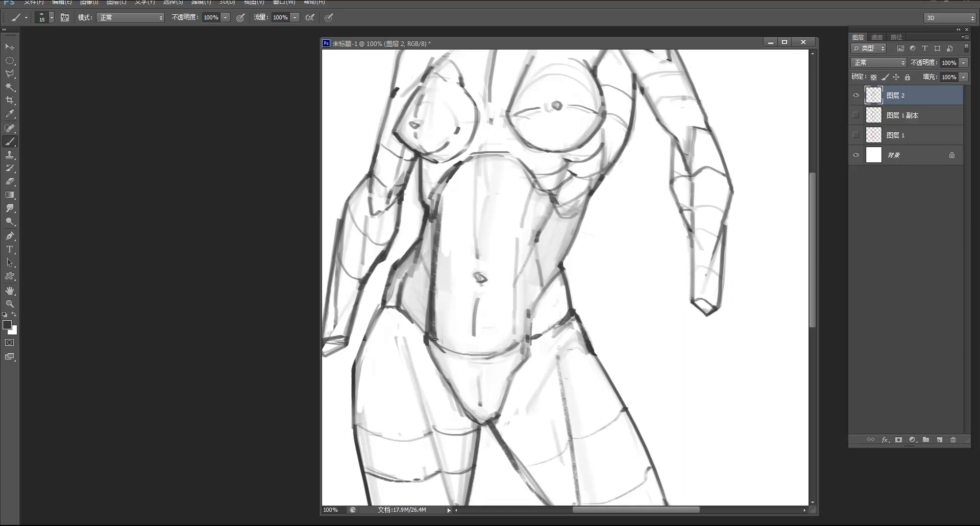
key(ctrl+z)
drag(444, 188, 439, 344)
key(ctrl+z)
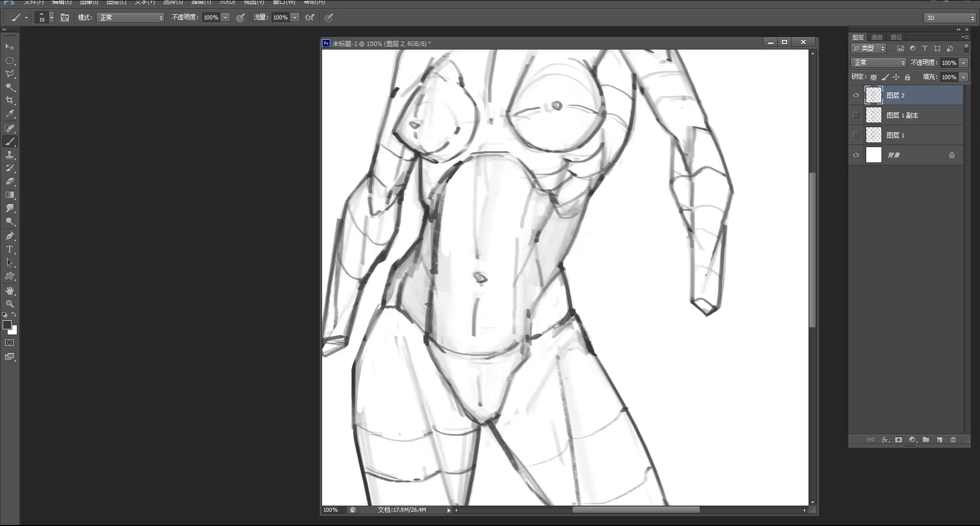
drag(432, 277, 437, 364)
Erase the excess along the lower left edge of the abdomen and darken the left hip crease down to the pelvis
key(e)
mouse_move(422, 327)
mouse_down()
mouse_move(425, 354)
mouse_move(427, 286)
mouse_move(427, 337)
mouse_up()
drag(429, 289, 432, 381)
drag(427, 326, 427, 337)
key(b)
drag(399, 309, 429, 339)
Clean up the lower left abdomen edge and redraw it as one line running into the pelvis
alt+click(440, 308)
alt+click(442, 295)
alt+click(452, 227)
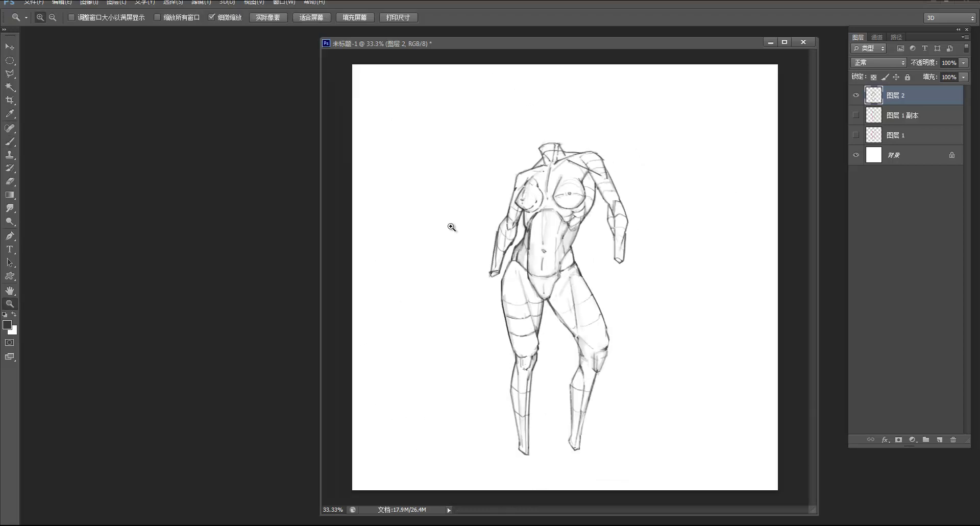
click(550, 242)
key(b)
key(z)
click(515, 252)
key(e)
mouse_move(501, 281)
mouse_down()
mouse_move(514, 310)
mouse_move(500, 308)
mouse_move(510, 325)
mouse_move(498, 326)
mouse_move(500, 304)
mouse_move(506, 316)
mouse_move(490, 287)
mouse_move(506, 336)
mouse_move(494, 323)
mouse_move(492, 275)
mouse_move(483, 303)
mouse_move(491, 291)
mouse_move(503, 314)
mouse_move(501, 365)
mouse_up()
key(b)
drag(495, 329, 502, 367)
mouse_move(499, 284)
mouse_down()
mouse_move(501, 358)
mouse_move(505, 276)
mouse_move(502, 349)
mouse_move(500, 292)
mouse_move(524, 410)
mouse_up()
Erase the rough outer edge of the left waist and hip outline between the forearm and the thigh
key(e)
alt+click(528, 281)
alt+click(528, 281)
alt+click(531, 275)
ctrl+click(544, 239)
ctrl+click(550, 222)
ctrl+click(536, 229)
ctrl+click(534, 230)
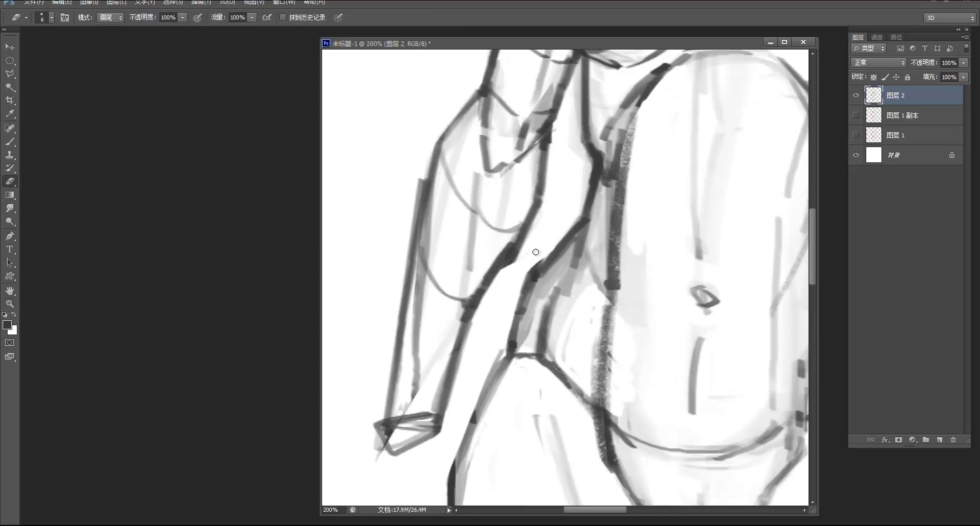
drag(537, 263, 518, 290)
mouse_move(579, 153)
mouse_down()
mouse_move(507, 369)
mouse_move(513, 281)
mouse_up()
mouse_move(512, 363)
mouse_down()
mouse_move(513, 279)
mouse_move(520, 358)
mouse_up()
key(z)
drag(517, 276, 412, 195)
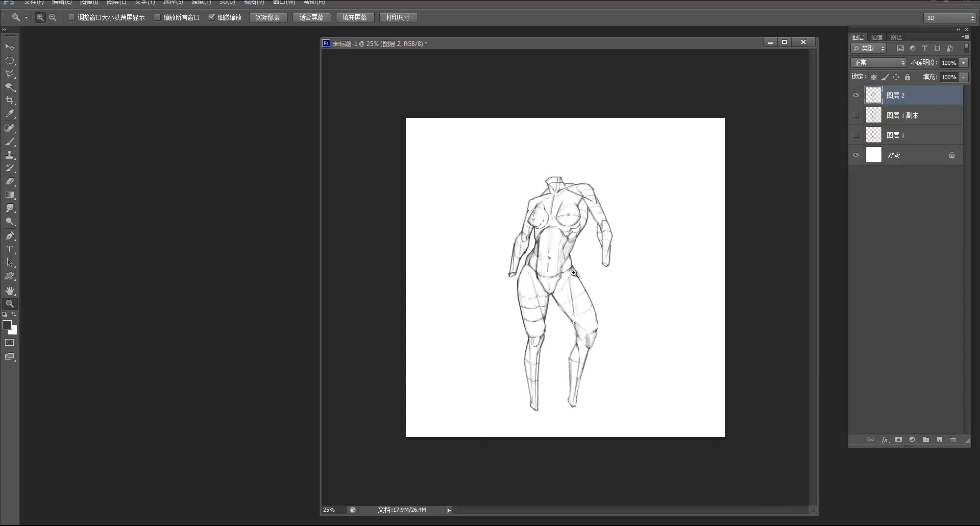
Show the red skeleton layer and compare it with the line drawing, alone and overlaid
click(583, 251)
click(856, 114)
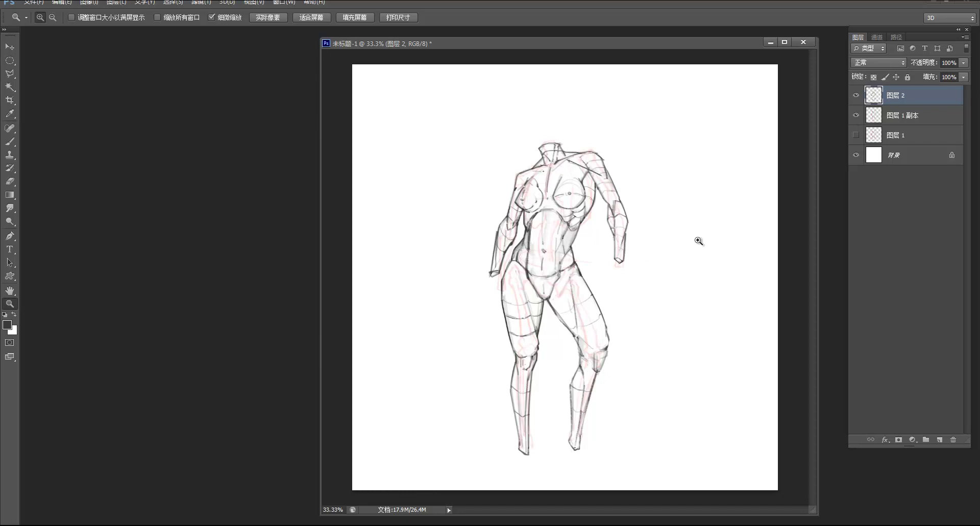
click(855, 115)
click(857, 100)
click(856, 115)
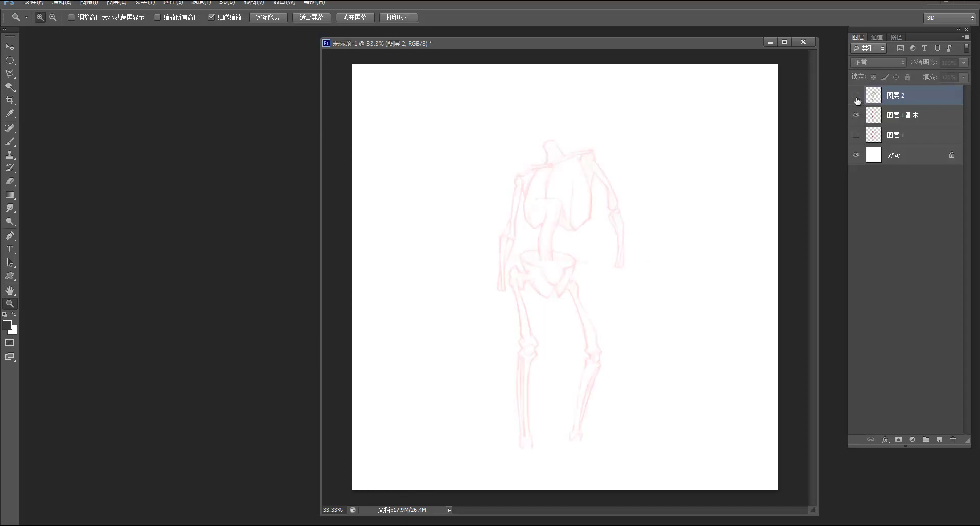
click(857, 99)
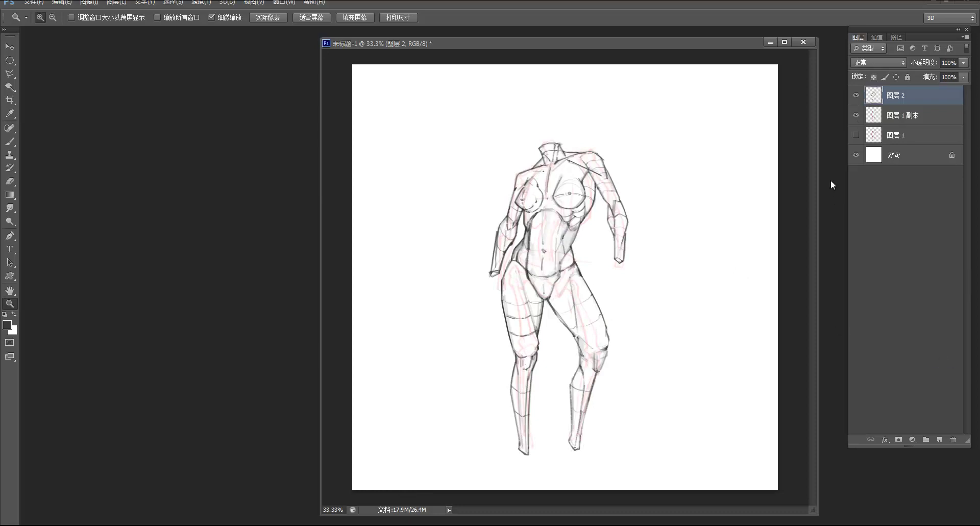
Clean up the lower end of the left kneecap, darken the right kneecap's edges, and hide the skeleton layer
click(585, 370)
key(b)
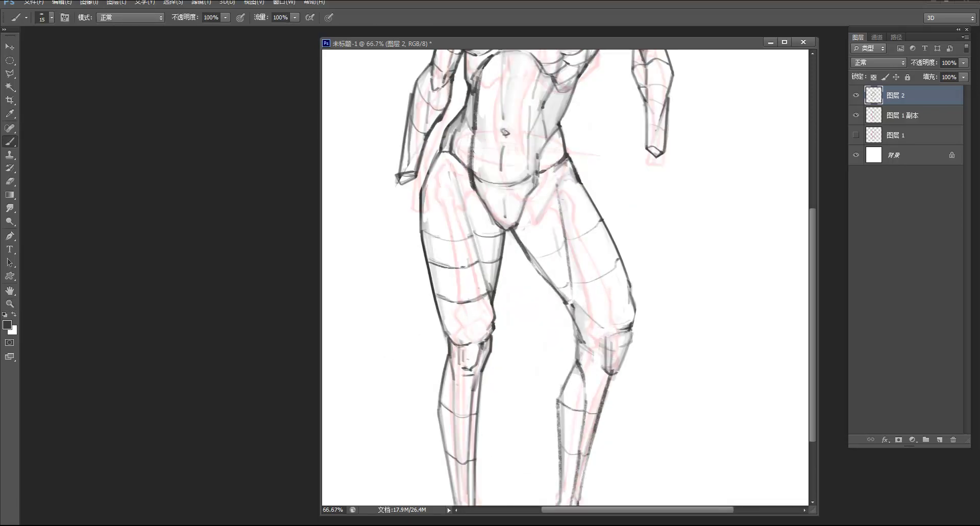
key(e)
mouse_move(467, 362)
mouse_down()
mouse_move(482, 352)
mouse_move(464, 366)
mouse_up()
key(b)
mouse_move(632, 340)
mouse_down()
mouse_move(617, 371)
mouse_move(605, 332)
mouse_move(626, 350)
mouse_move(632, 335)
mouse_move(612, 373)
mouse_up()
drag(617, 338, 625, 341)
click(856, 116)
Add a cross-contour and a lengthwise line to the right forearm just above the wrist
key(z)
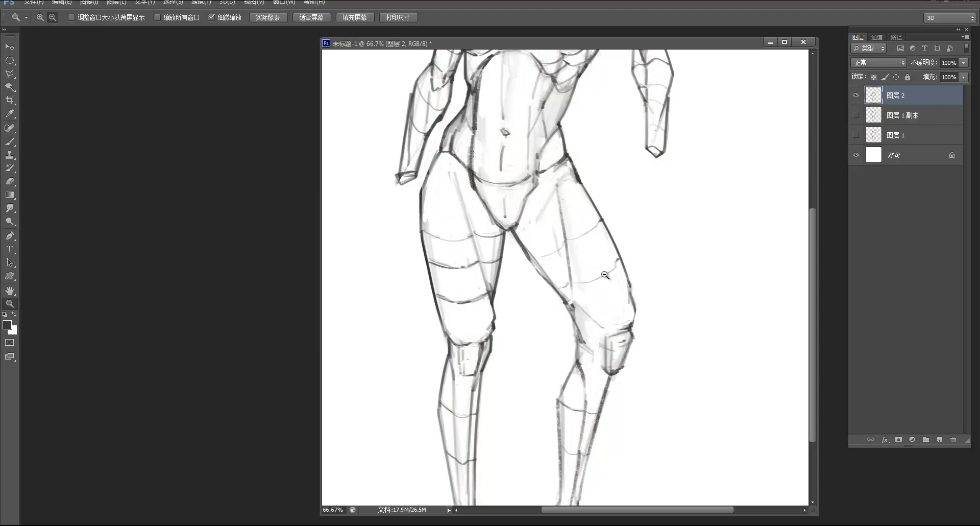
scroll(600, 272, down, 2)
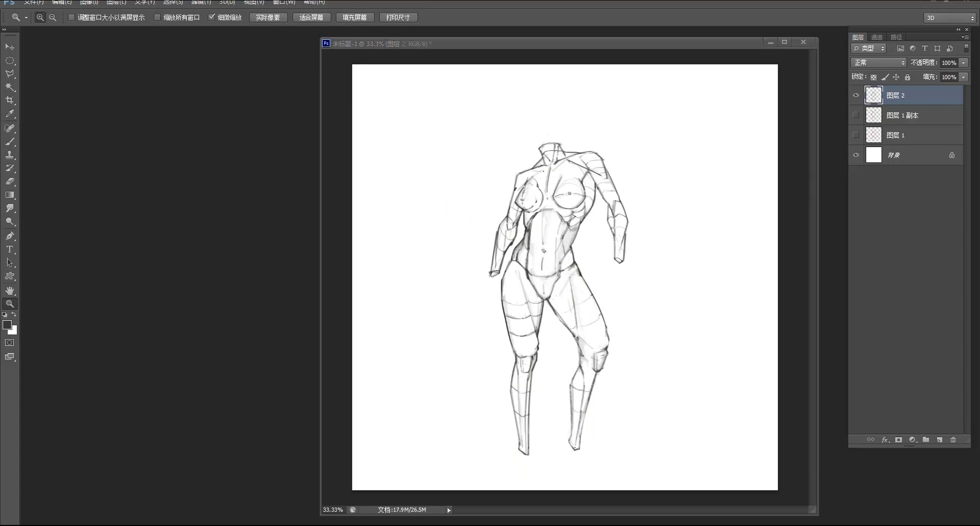
key(ctrl+space)
ctrl+click(629, 230)
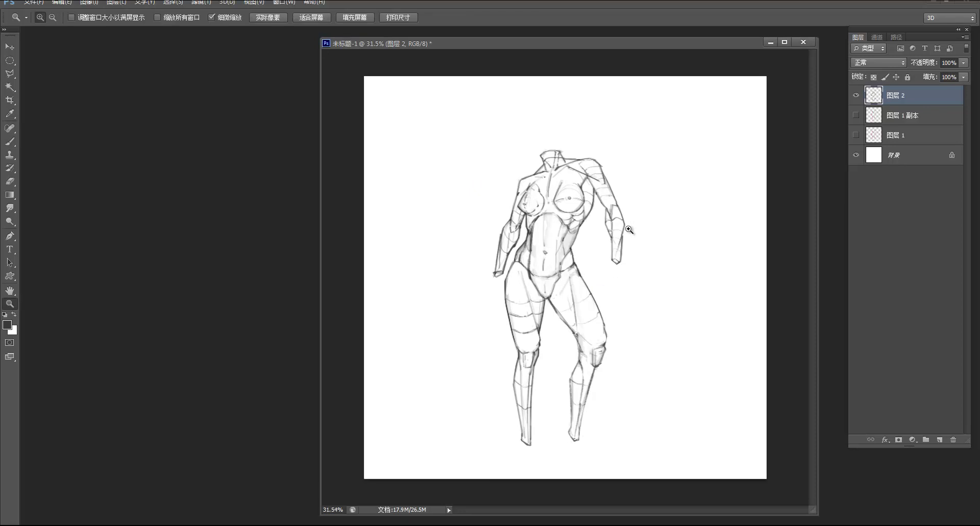
ctrl+click(620, 233)
ctrl+click(620, 233)
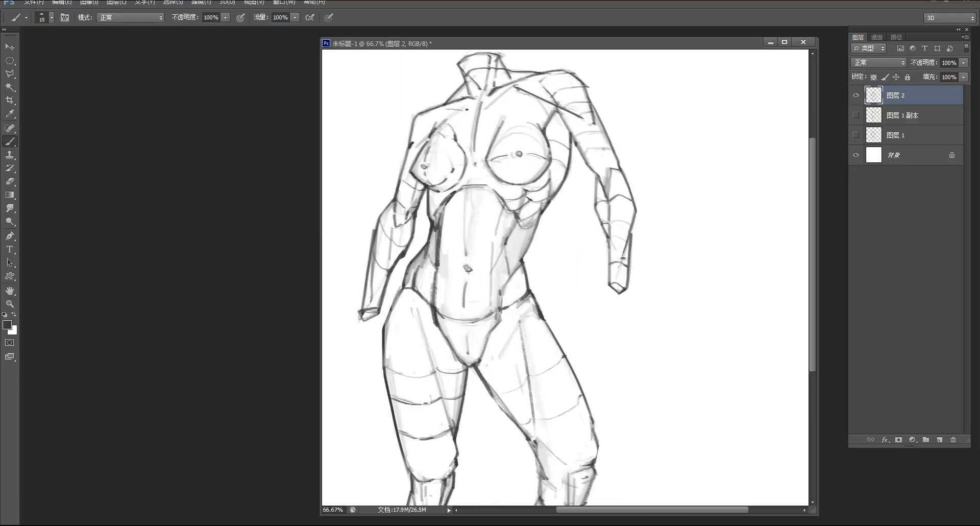
drag(620, 262, 618, 279)
Add a cross-contour and a lengthwise line to the left forearm and tidy its wrist end
key(space)
mouse_move(583, 248)
mouse_down()
mouse_move(601, 265)
mouse_move(693, 293)
mouse_up()
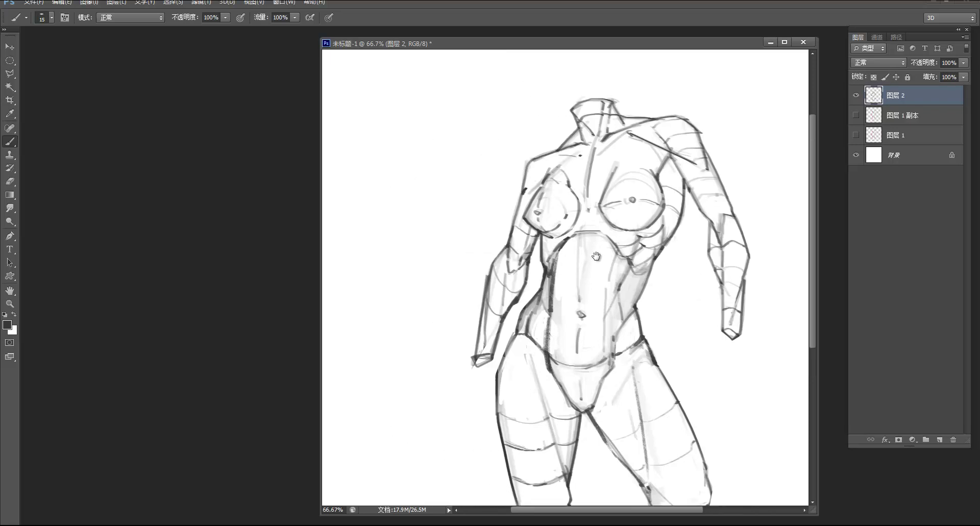
key(e)
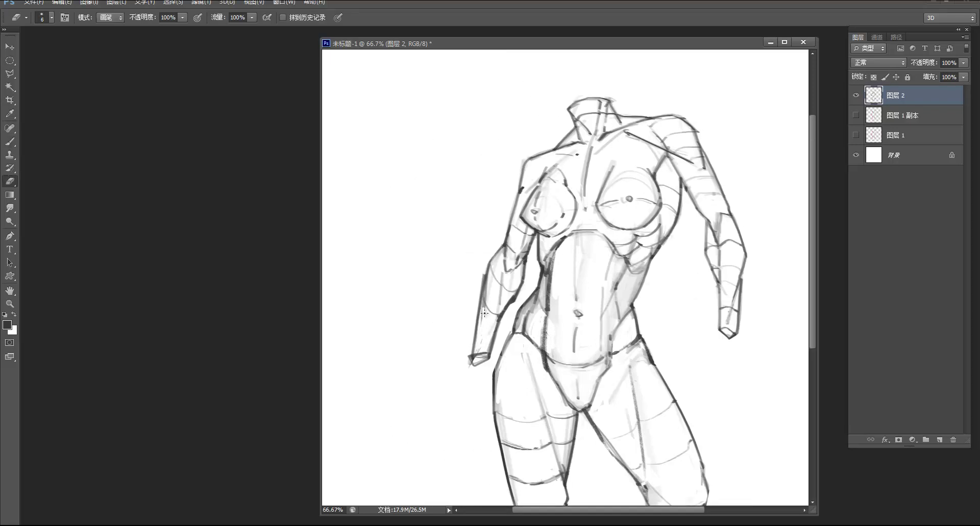
key(b)
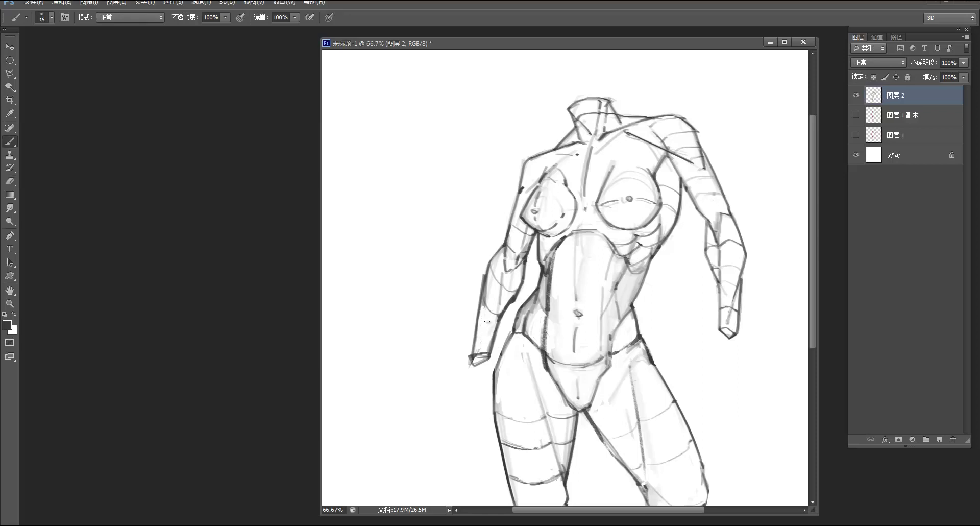
drag(484, 313, 484, 341)
key(e)
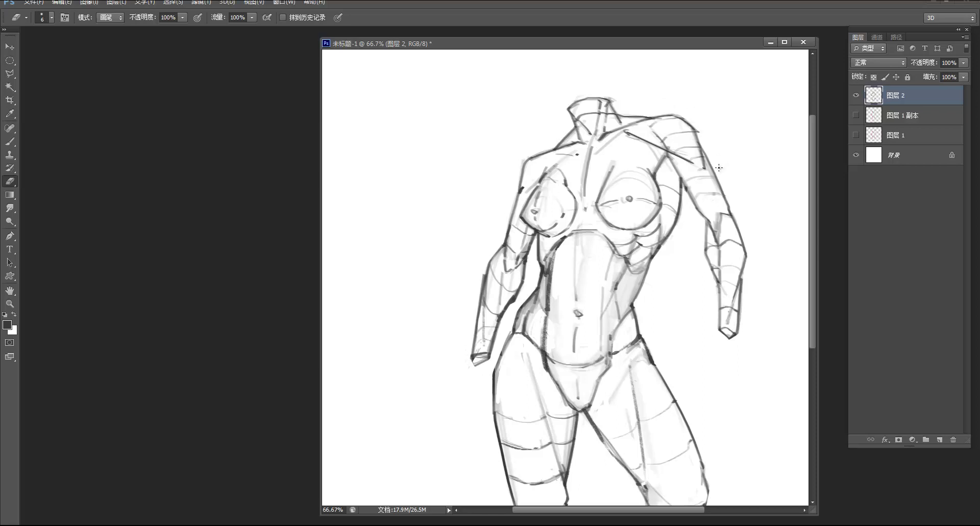
Toggle the red skeleton layer under the whole figure to check the outlines against the bones
key(z)
mouse_move(727, 158)
mouse_down()
mouse_move(573, 199)
mouse_move(622, 276)
mouse_up()
click(663, 211)
key(e)
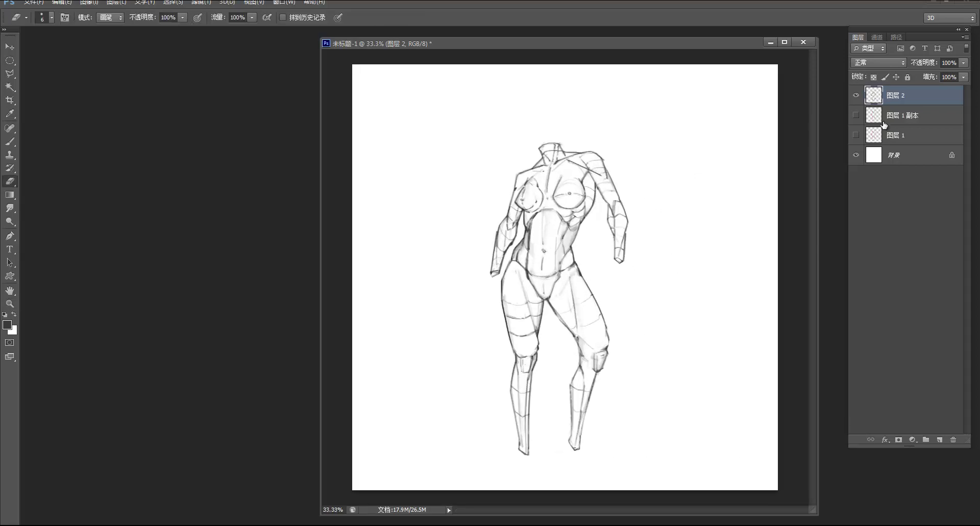
click(855, 114)
click(856, 115)
click(855, 114)
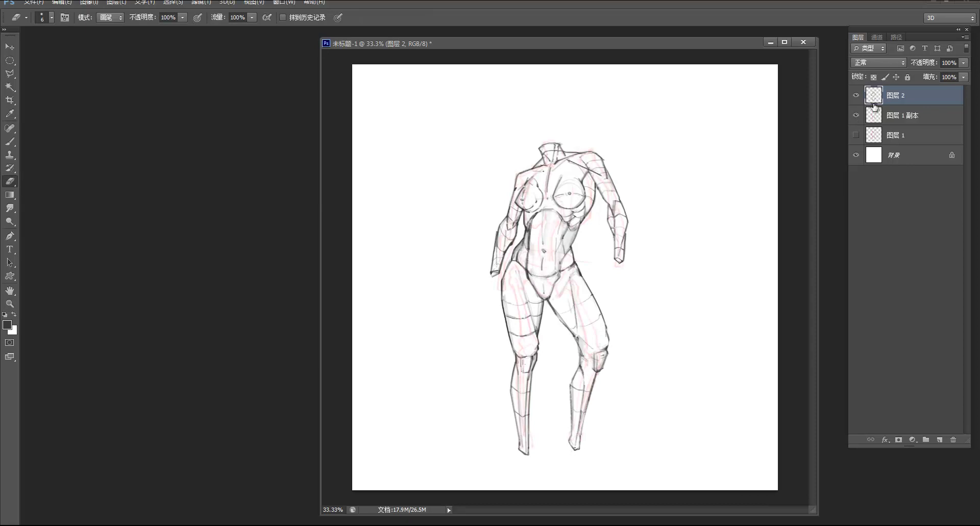